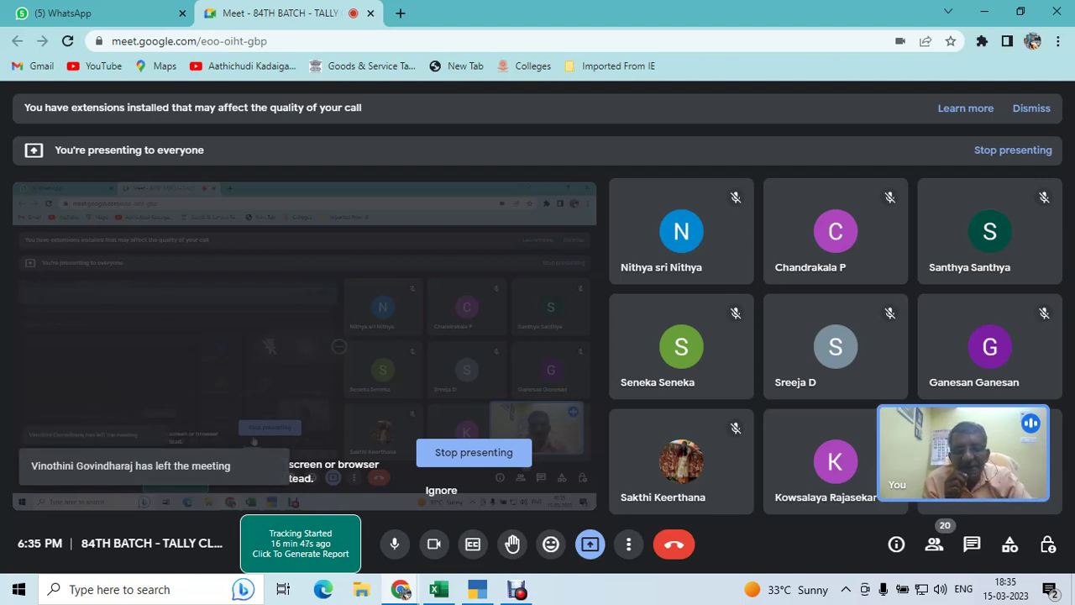
- Switch to the payroll sample data workbook in Excel and examine the setup steps and pay head list below the employee table
{"action": "key", "text": "alt+Tab"}
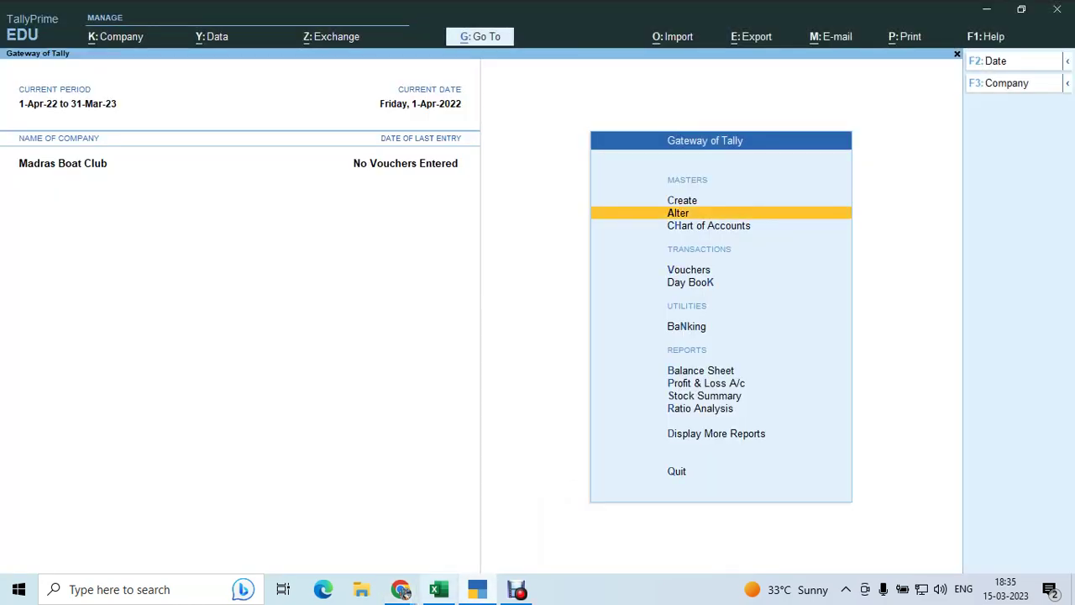
{"action": "left_click", "coordinate": [439, 589]}
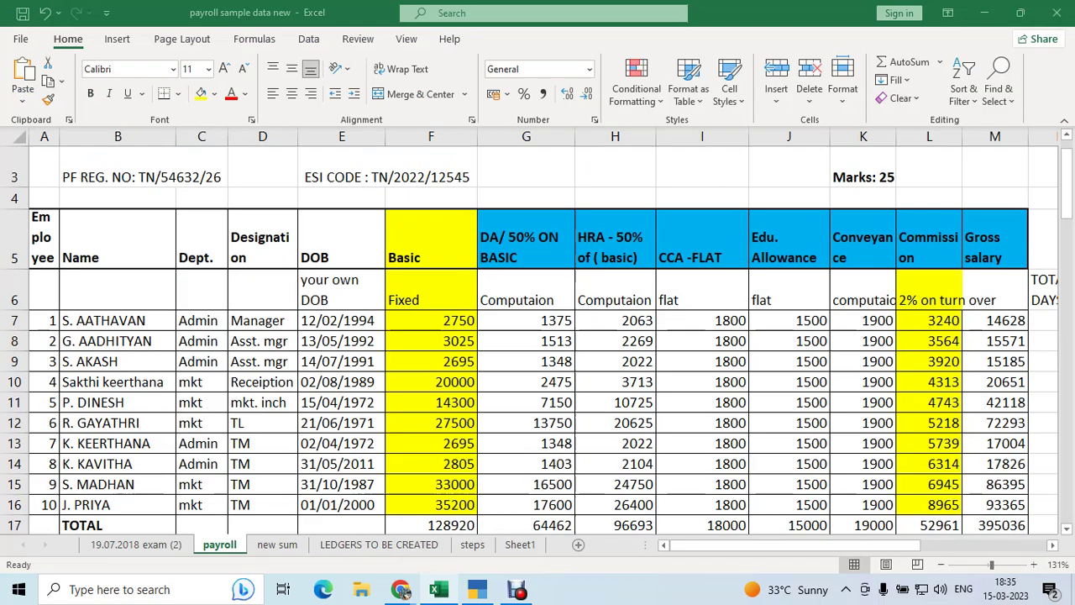
{"action": "left_click", "coordinate": [431, 381]}
{"action": "key", "text": "Down"}
{"action": "key", "text": "Down"}
{"action": "key", "text": "Down"}
{"action": "key", "text": "Down"}
{"action": "key", "text": "Down"}
{"action": "key", "text": "Down"}
{"action": "key", "text": "Down"}
{"action": "key", "text": "Down"}
{"action": "key", "text": "Down"}
{"action": "key", "text": "Down"}
{"action": "key", "text": "Down"}
{"action": "key", "text": "Down"}
{"action": "key", "text": "Down"}
{"action": "key", "text": "Down"}
{"action": "key", "text": "Down"}
{"action": "key", "text": "Down"}
{"action": "key", "text": "Down"}
{"action": "key", "text": "Down"}
{"action": "key", "text": "Down"}
{"action": "key", "text": "Down"}
{"action": "key", "text": "Down"}
{"action": "key", "text": "Down"}
{"action": "key", "text": "Down"}
{"action": "key", "text": "Down"}
{"action": "key", "text": "Down"}
{"action": "key", "text": "Down"}
{"action": "key", "text": "Down"}
{"action": "key", "text": "Down"}
{"action": "key", "text": "Down"}
{"action": "key", "text": "Down"}
{"action": "key", "text": "Down"}
{"action": "key", "text": "Down"}
{"action": "key", "text": "Down"}
{"action": "key", "text": "Down"}
{"action": "key", "text": "Down"}
{"action": "key", "text": "Down"}
{"action": "key", "text": "Down"}
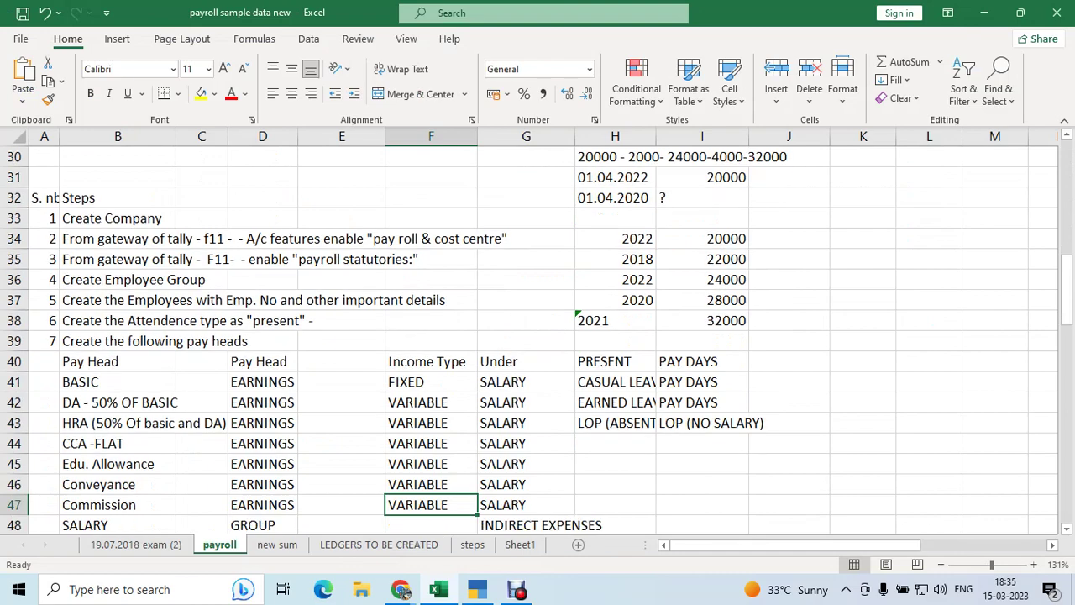
{"action": "key", "text": "Down"}
{"action": "key", "text": "Down"}
{"action": "key", "text": "Down"}
{"action": "key", "text": "Down"}
{"action": "key", "text": "Down"}
{"action": "key", "text": "Down"}
{"action": "key", "text": "Down"}
{"action": "key", "text": "Down"}
{"action": "key", "text": "Down"}
{"action": "key", "text": "Down"}
- Review the professional tax rates, the required tasks and the company details above them on the payroll sheet
{"action": "key", "text": "Up"}
{"action": "key", "text": "Up"}
{"action": "key", "text": "Up"}
{"action": "key", "text": "Up"}
{"action": "key", "text": "Up"}
{"action": "key", "text": "Up"}
{"action": "key", "text": "Up"}
{"action": "key", "text": "Up"}
{"action": "key", "text": "Up"}
{"action": "key", "text": "Up"}
{"action": "key", "text": "Up"}
{"action": "key", "text": "Up"}
{"action": "key", "text": "Up"}
{"action": "key", "text": "Up"}
{"action": "key", "text": "Up"}
{"action": "key", "text": "Up"}
{"action": "key", "text": "Up"}
{"action": "key", "text": "Up"}
{"action": "key", "text": "Up"}
{"action": "key", "text": "Up"}
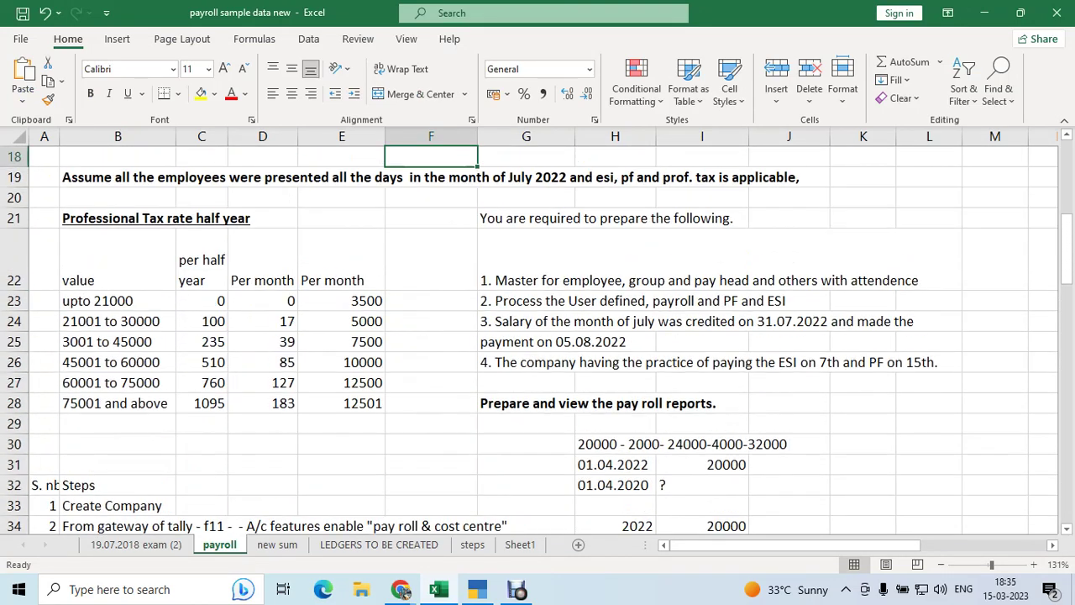
{"action": "key", "text": "Up"}
{"action": "key", "text": "Up"}
{"action": "key", "text": "Up"}
{"action": "key", "text": "Up"}
{"action": "key", "text": "Up"}
{"action": "key", "text": "Up"}
{"action": "key", "text": "Up"}
{"action": "key", "text": "Up"}
{"action": "key", "text": "Up"}
{"action": "key", "text": "Up"}
{"action": "key", "text": "Up"}
{"action": "key", "text": "Up"}
{"action": "key", "text": "Up"}
{"action": "key", "text": "Up"}
{"action": "key", "text": "Up"}
{"action": "key", "text": "Up"}
{"action": "key", "text": "Up"}
- Examine the attendance columns beside the gross salary: total days, present, CL, EL, LOP and pay days
{"action": "key", "text": "Right"}
{"action": "key", "text": "Right"}
{"action": "key", "text": "Right"}
{"action": "key", "text": "Right"}
{"action": "key", "text": "Right"}
{"action": "key", "text": "Right"}
{"action": "key", "text": "Right"}
{"action": "key", "text": "Right"}
{"action": "key", "text": "Right"}
{"action": "key", "text": "Right"}
{"action": "key", "text": "Right"}
{"action": "key", "text": "Right"}
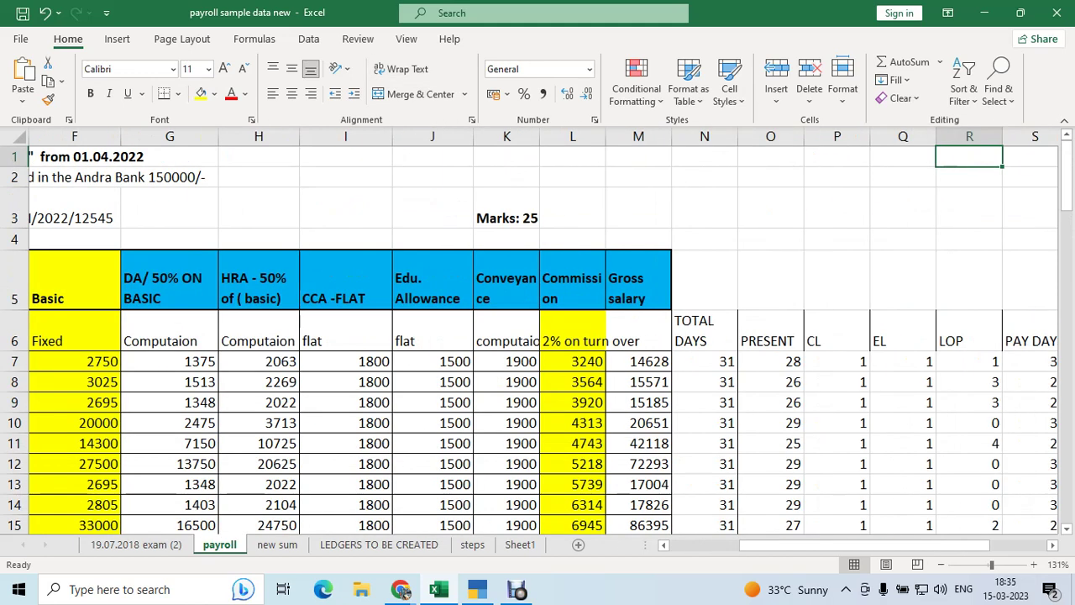
{"action": "key", "text": "Right"}
{"action": "key", "text": "Right"}
{"action": "key", "text": "Left"}
{"action": "key", "text": "Left"}
{"action": "key", "text": "Left"}
{"action": "key", "text": "Down"}
{"action": "key", "text": "Down"}
{"action": "key", "text": "Down"}
{"action": "key", "text": "Down"}
{"action": "key", "text": "Down"}
{"action": "key", "text": "Down"}
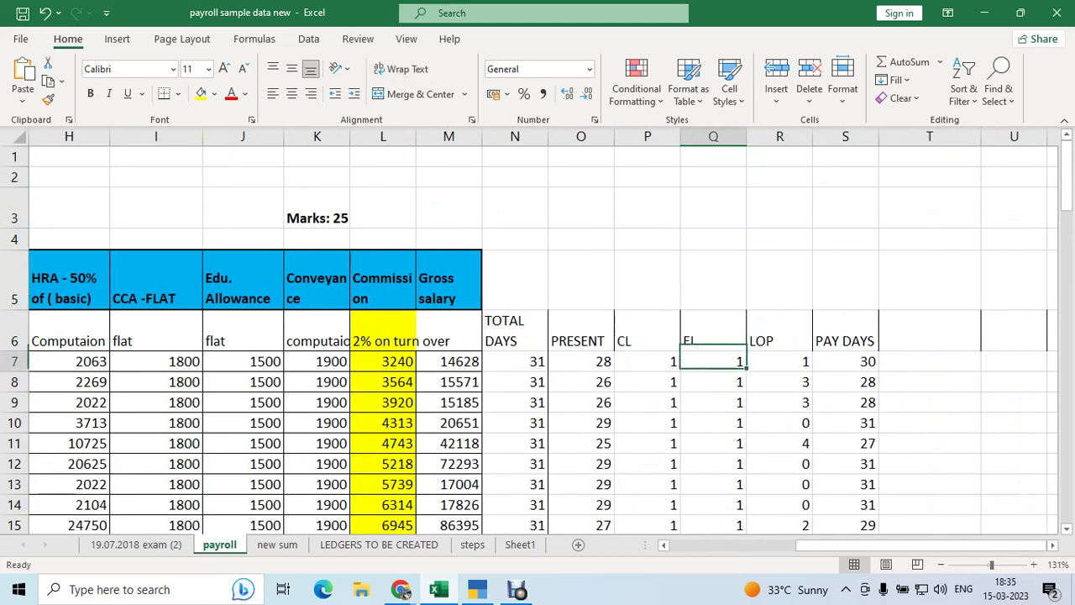
{"action": "key", "text": "Left"}
{"action": "key", "text": "Left"}
{"action": "key", "text": "Up"}
{"action": "key", "text": "Left"}
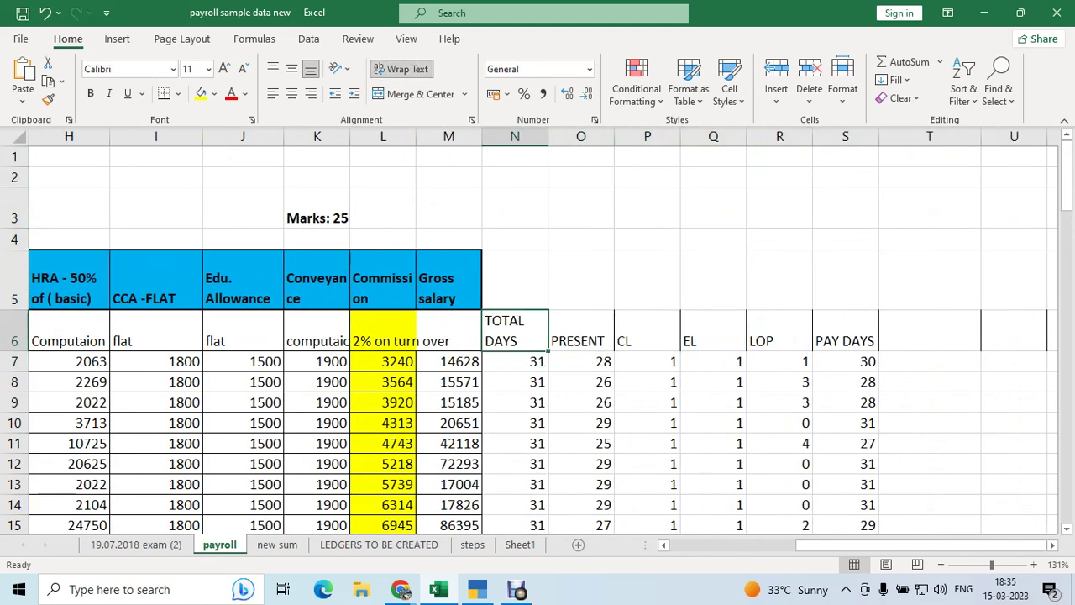
- Go back along row 6 to the employee number column and review the employee details and company opening balances
{"action": "key", "text": "Down"}
{"action": "key", "text": "Up"}
{"action": "key", "text": "Left"}
{"action": "key", "text": "Left"}
{"action": "key", "text": "Left"}
{"action": "key", "text": "Left"}
{"action": "key", "text": "Left"}
{"action": "key", "text": "Left"}
{"action": "key", "text": "Left"}
{"action": "key", "text": "Left"}
{"action": "key", "text": "Left"}
{"action": "key", "text": "Left"}
{"action": "key", "text": "Left"}
{"action": "key", "text": "Left"}
{"action": "key", "text": "Left"}
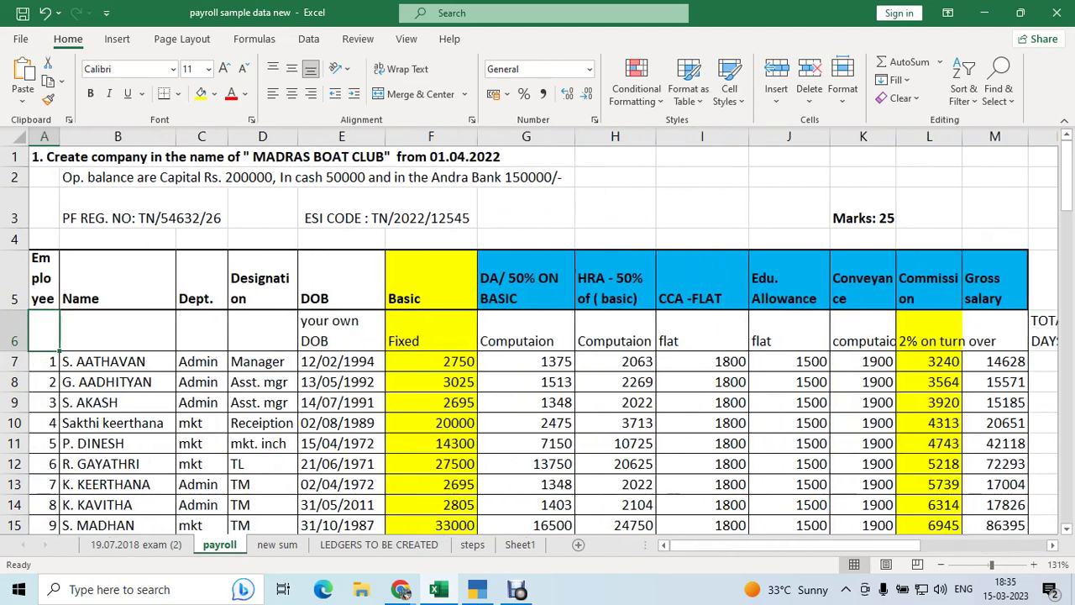
- Review the salary component columns from Basic to Gross salary, continuing along row 6 to the PRESENT column
{"action": "key", "text": "Right"}
{"action": "key", "text": "Right"}
{"action": "key", "text": "Right"}
{"action": "key", "text": "Right"}
{"action": "key", "text": "Right"}
{"action": "key", "text": "Right"}
{"action": "key", "text": "Right"}
{"action": "key", "text": "Right"}
{"action": "key", "text": "Right"}
{"action": "key", "text": "Right"}
{"action": "key", "text": "Right"}
{"action": "key", "text": "Right"}
{"action": "key", "text": "Right"}
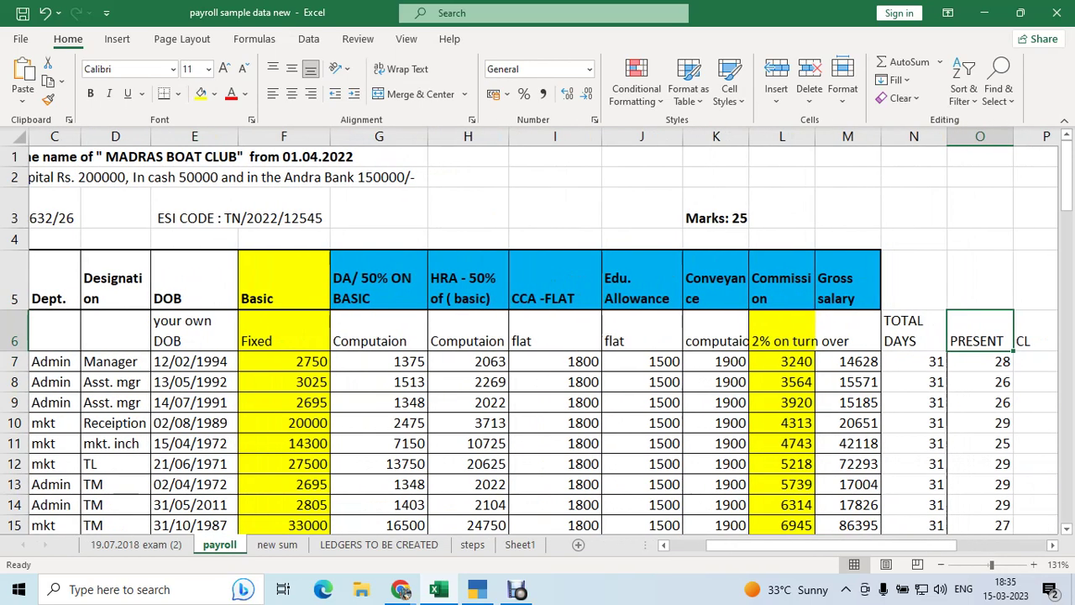
- Examine each employee's days in the PRESENT column, from row 7 down to the last employee row and back
{"action": "key", "text": "Down"}
{"action": "key", "text": "Down"}
{"action": "key", "text": "Down"}
{"action": "key", "text": "Down"}
{"action": "key", "text": "Down"}
{"action": "key", "text": "Down"}
{"action": "key", "text": "Down"}
{"action": "key", "text": "Down"}
{"action": "key", "text": "Down"}
{"action": "key", "text": "Down"}
{"action": "key", "text": "Up"}
{"action": "key", "text": "Up"}
{"action": "key", "text": "Up"}
{"action": "key", "text": "Up"}
{"action": "key", "text": "Up"}
{"action": "key", "text": "Up"}
{"action": "key", "text": "Up"}
{"action": "key", "text": "Up"}
{"action": "key", "text": "Right"}
{"action": "key", "text": "Up"}
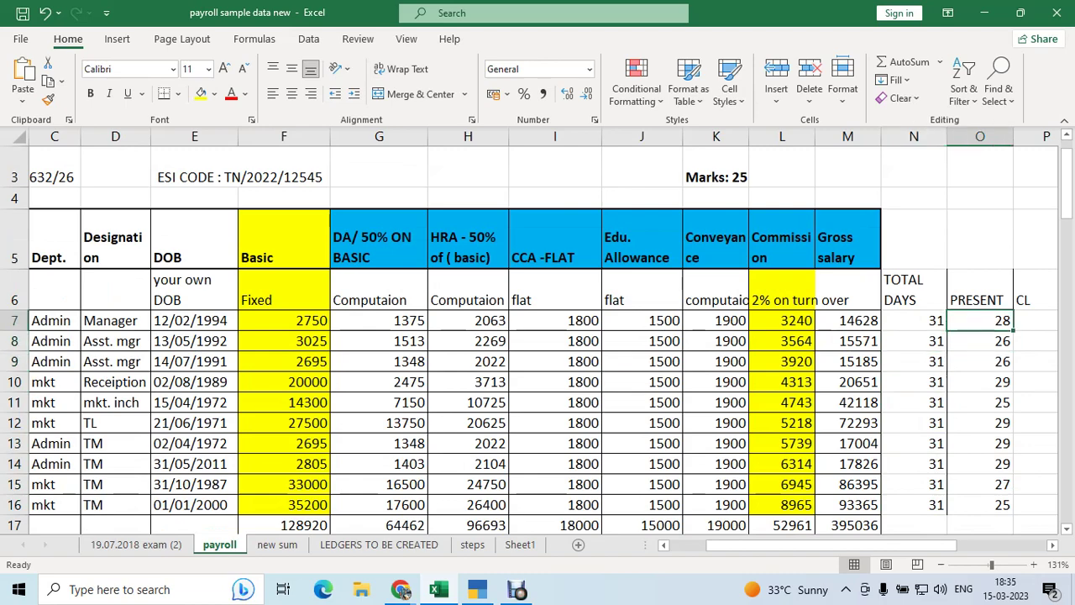
- Review the CL, EL and LOP columns beside PRESENT, then go down the PRESENT column past the last employee row
{"action": "key", "text": "Right"}
{"action": "key", "text": "Right"}
{"action": "key", "text": "Left"}
{"action": "key", "text": "Left"}
{"action": "key", "text": "Down"}
{"action": "key", "text": "Down"}
{"action": "key", "text": "Down"}
{"action": "key", "text": "Down"}
{"action": "key", "text": "Down"}
{"action": "key", "text": "Down"}
{"action": "key", "text": "Down"}
{"action": "key", "text": "Down"}
{"action": "key", "text": "Down"}
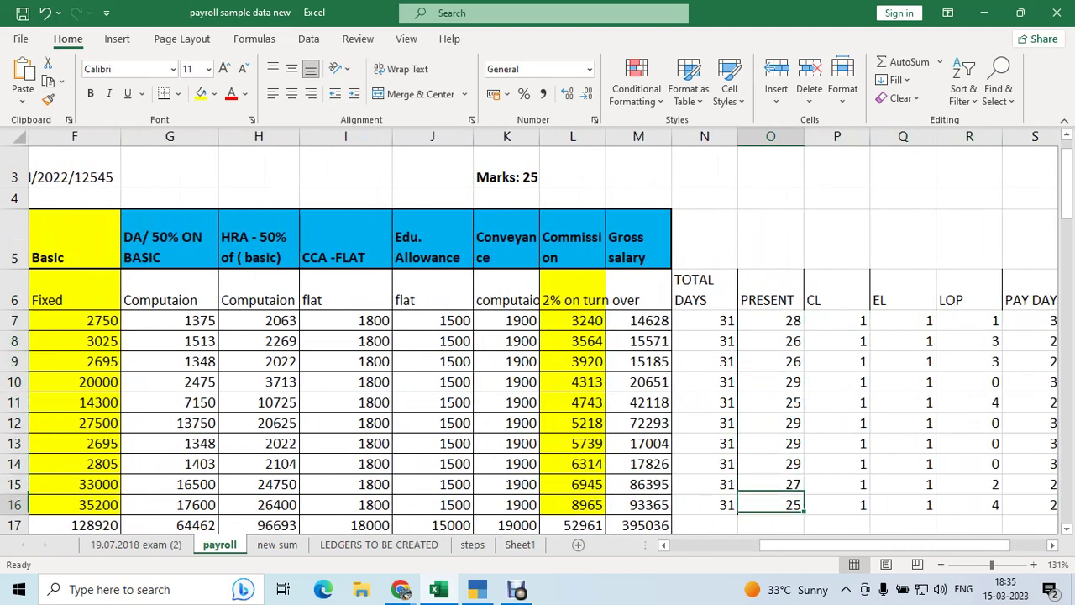
{"action": "key", "text": "Down"}
{"action": "key", "text": "Down"}
{"action": "key", "text": "Down"}
{"action": "key", "text": "Up"}
{"action": "key", "text": "Up"}
{"action": "key", "text": "Up"}
{"action": "key", "text": "Up"}
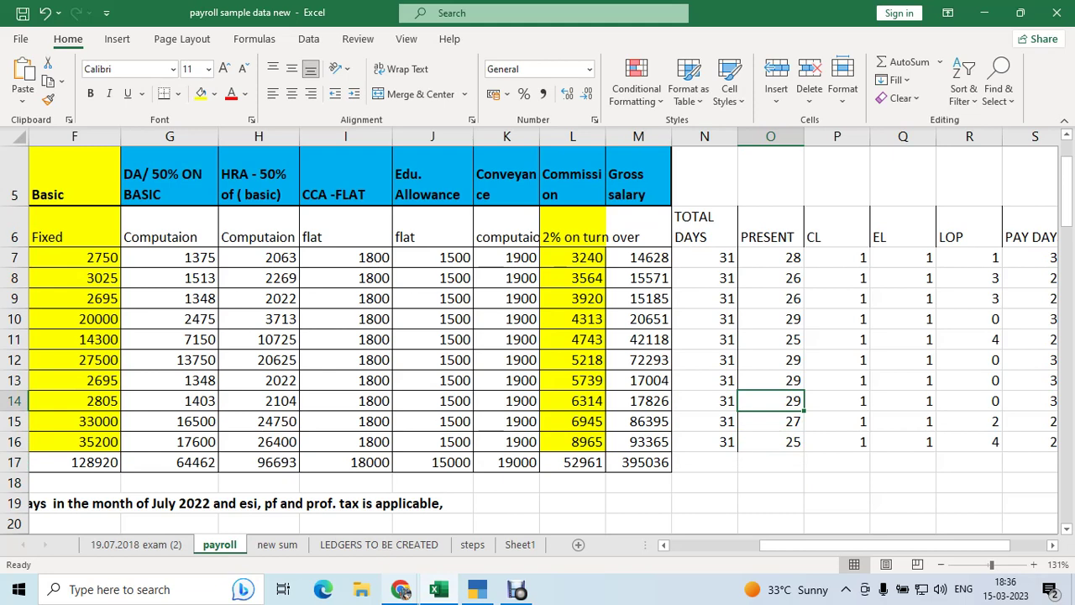
- Switch to TallyPrime, examine the Attendance and Payroll entries among the voucher types, and return to the Gateway of Tally
{"action": "left_click", "coordinate": [402, 590]}
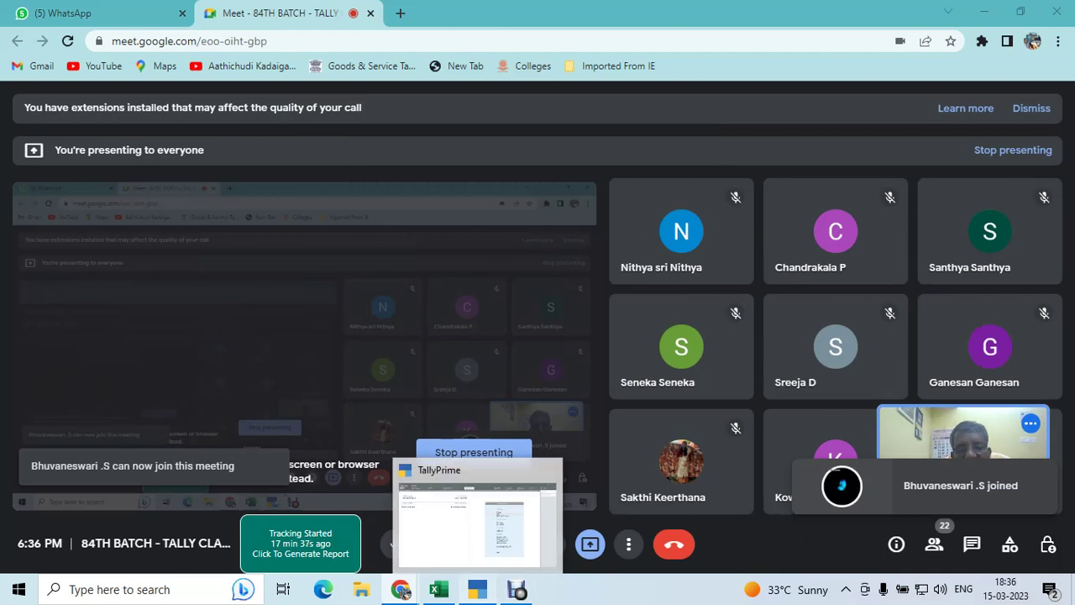
{"action": "left_click", "coordinate": [515, 589]}
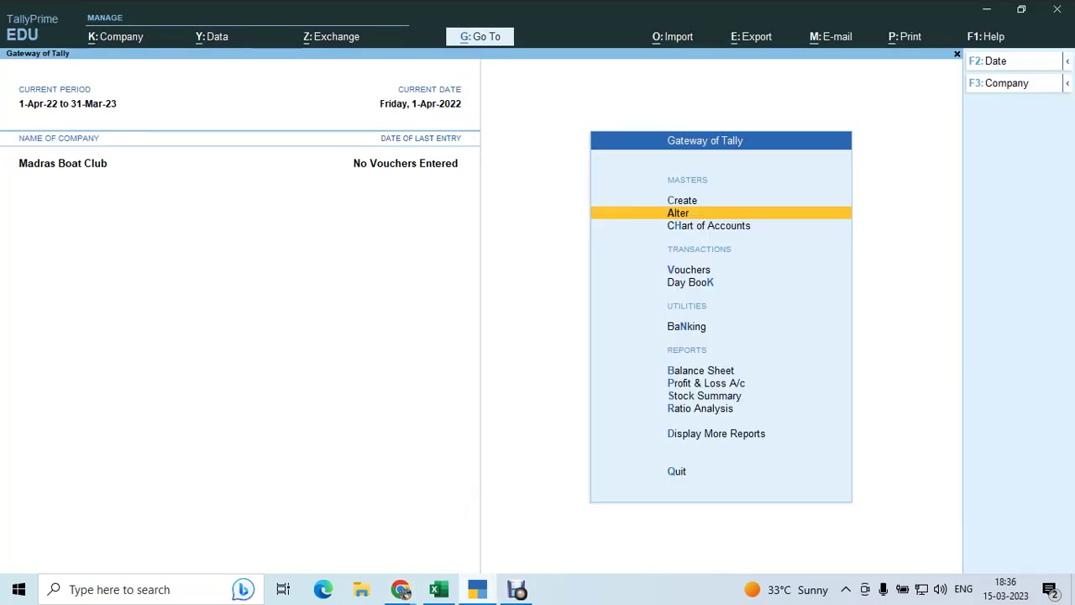
{"action": "key", "text": "v"}
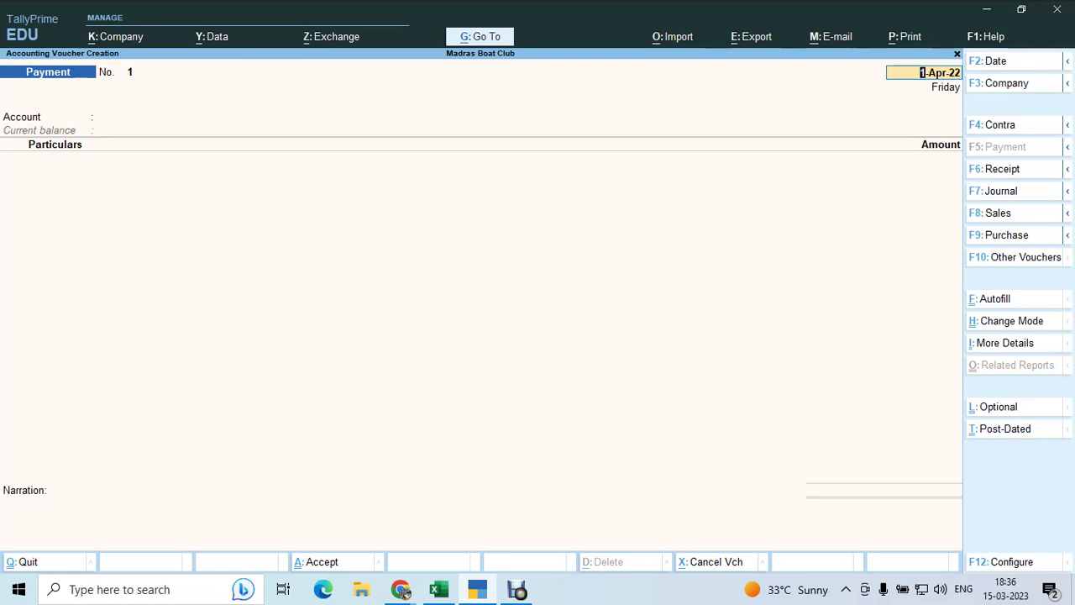
{"action": "key", "text": "F10"}
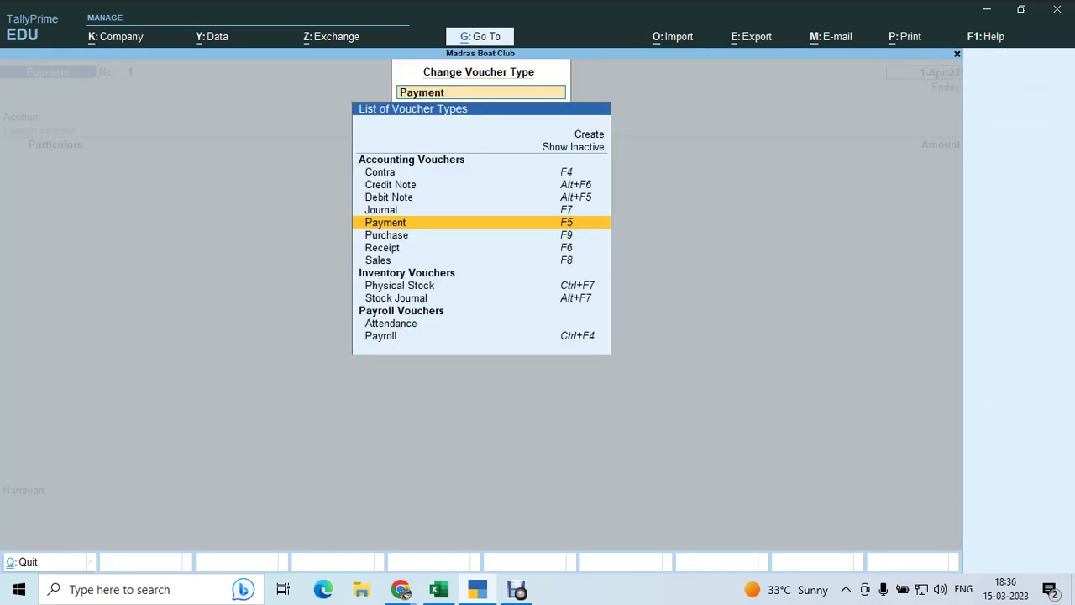
{"action": "key", "text": "Down"}
{"action": "key", "text": "Down"}
{"action": "key", "text": "Down"}
{"action": "key", "text": "Down"}
{"action": "key", "text": "Down"}
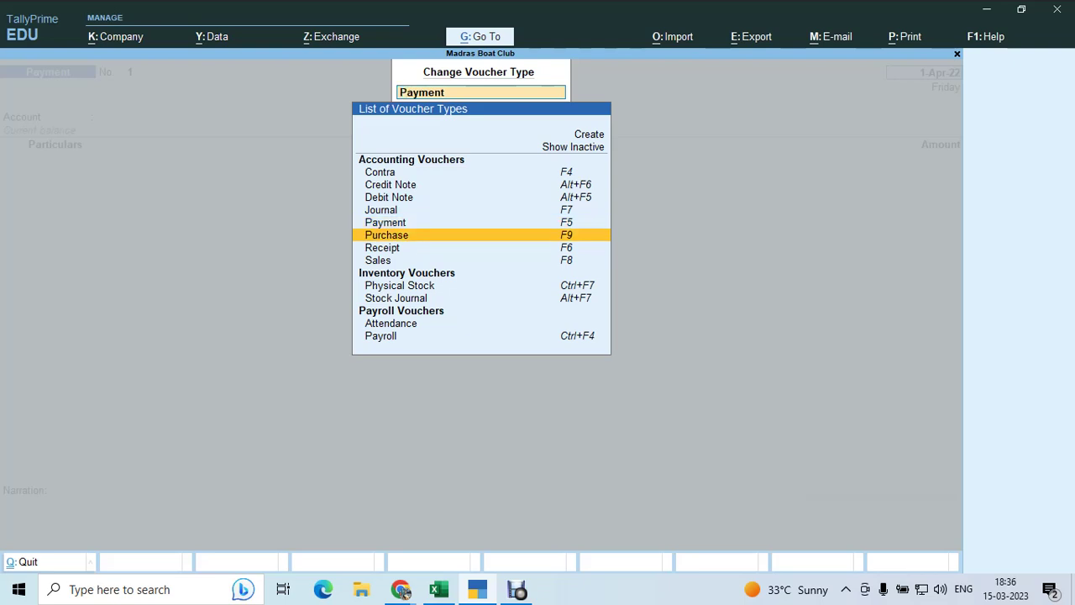
{"action": "key", "text": "Down"}
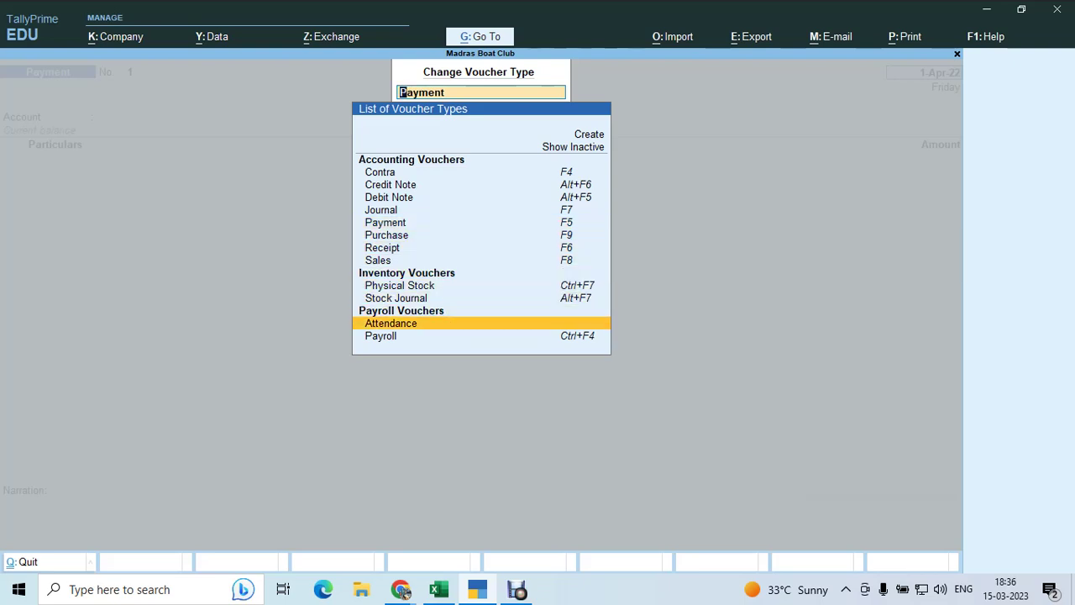
{"action": "key", "text": "Down"}
{"action": "key", "text": "Up"}
{"action": "key", "text": "Down"}
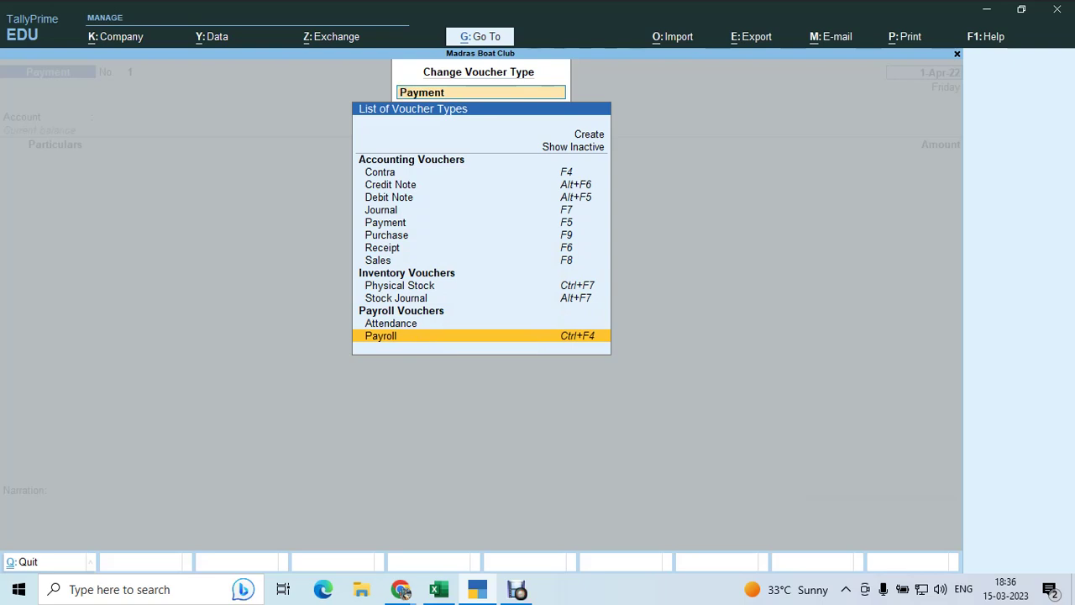
{"action": "key", "text": "Escape"}
{"action": "key", "text": "Escape"}
{"action": "key", "text": "y"}
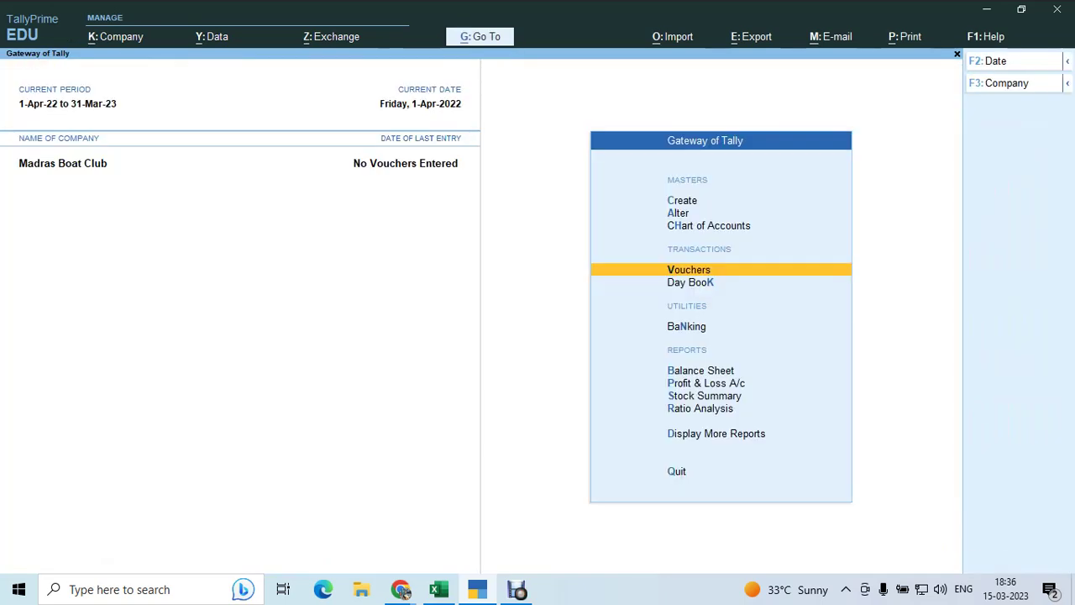
- Open voucher entry for Madras Boat Club and change the voucher type to Attendance
{"action": "key", "text": "Return"}
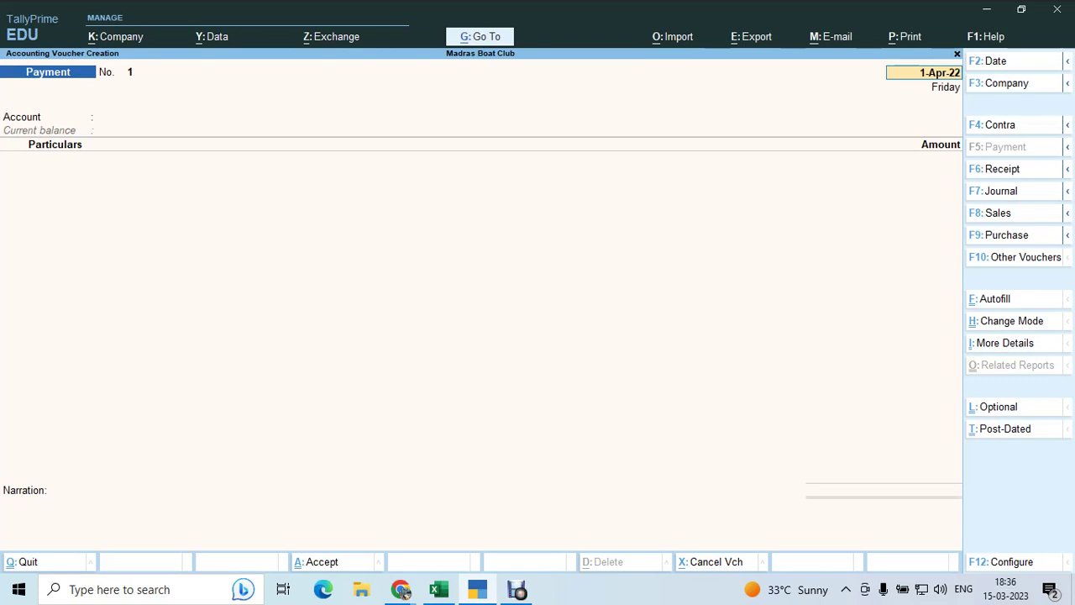
{"action": "key", "text": "F10"}
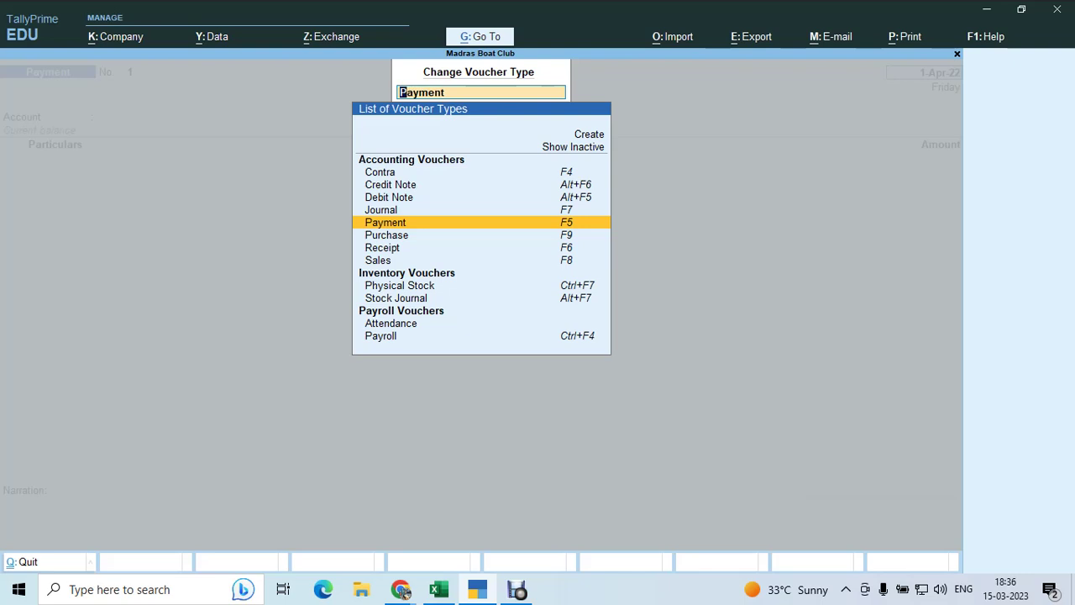
{"action": "key", "text": "Down"}
{"action": "key", "text": "Down"}
{"action": "key", "text": "Down"}
{"action": "key", "text": "Down"}
{"action": "key", "text": "Down"}
{"action": "key", "text": "Down"}
{"action": "key", "text": "Down"}
{"action": "key", "text": "Up"}
{"action": "key", "text": "Down"}
{"action": "key", "text": "Up"}
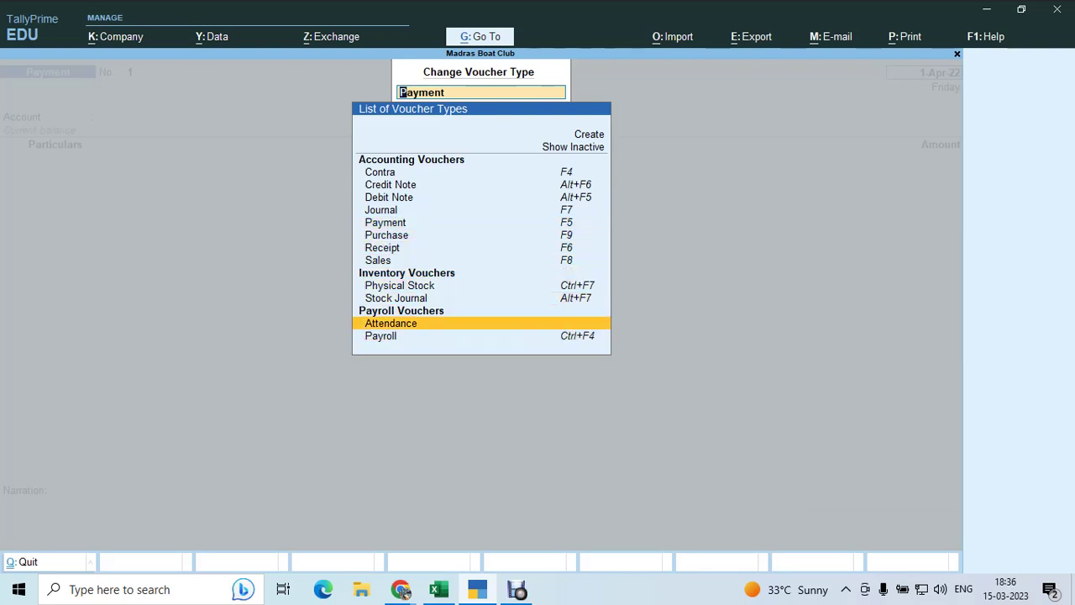
{"action": "key", "text": "Return"}
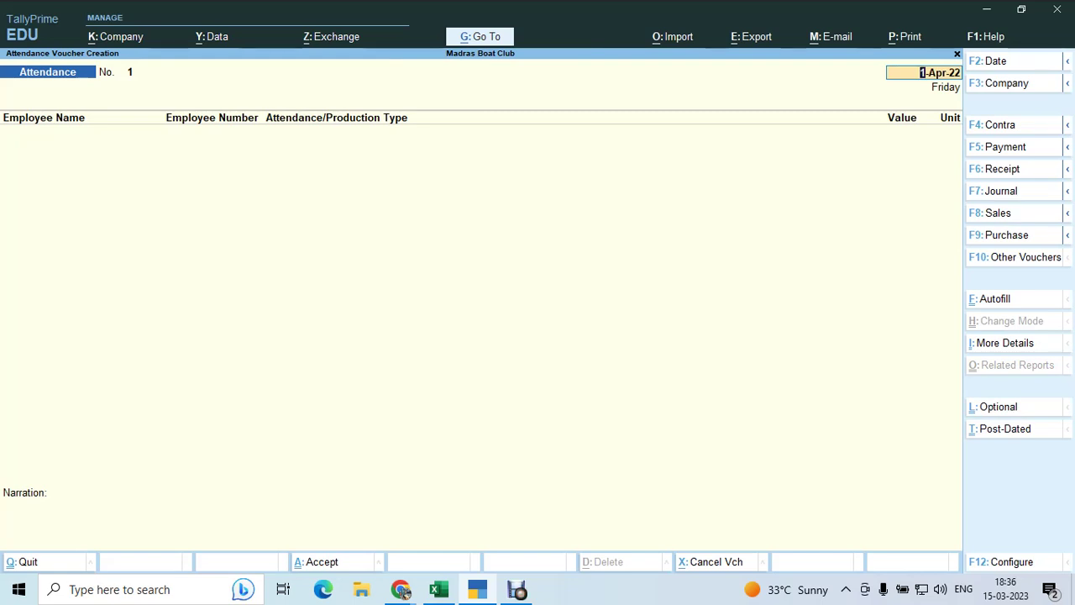
- Set the attendance voucher's date to 31-5 for May 2022 and move on to the employee entries
{"action": "key", "text": "F2"}
{"action": "type", "text": "31-5"}
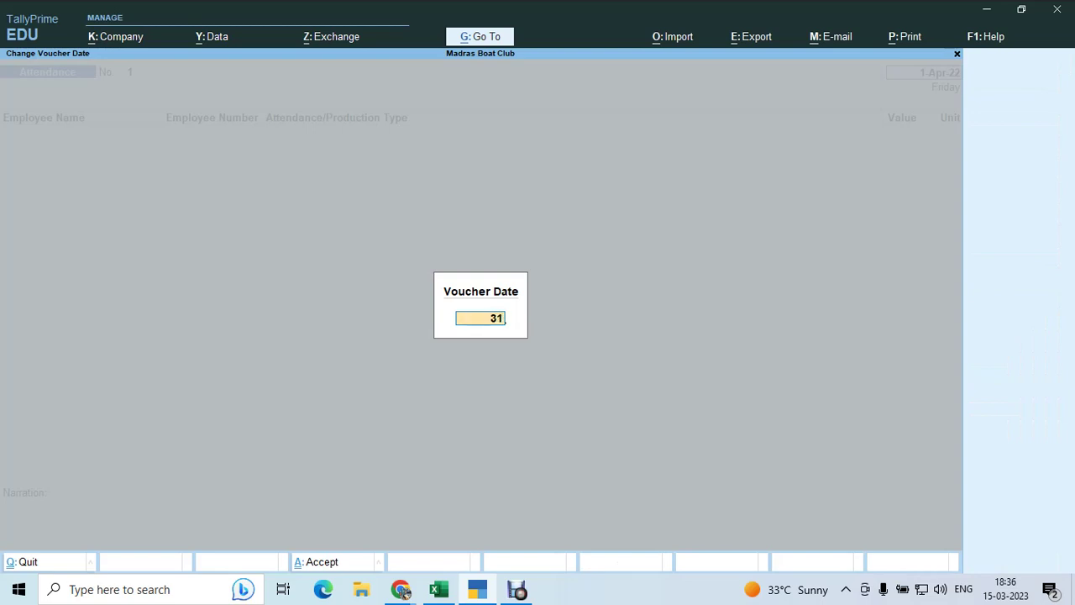
{"action": "key", "text": "Return"}
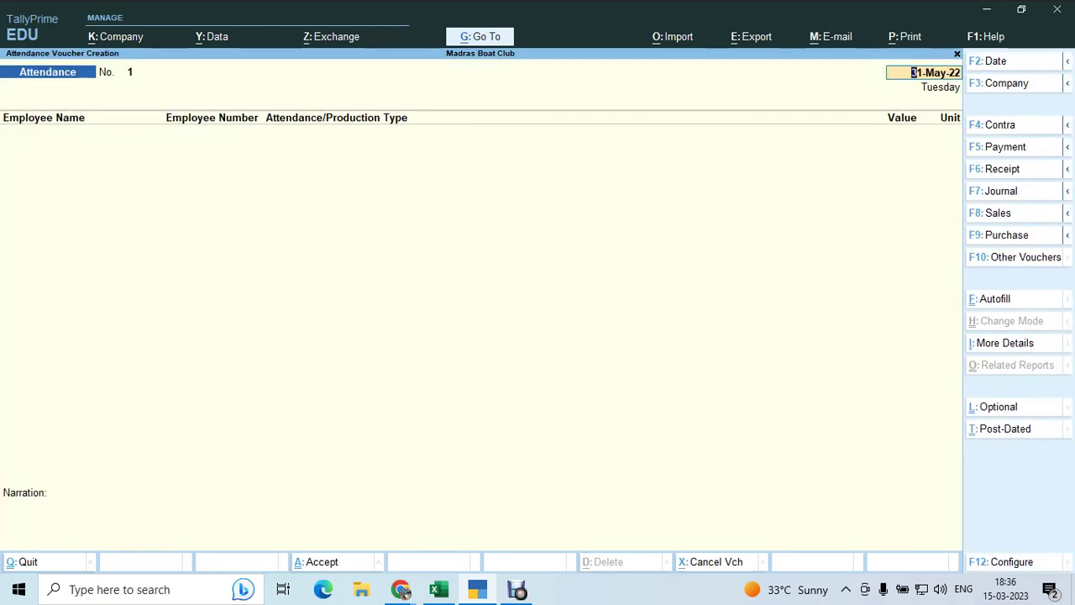
{"action": "key", "text": "Return"}
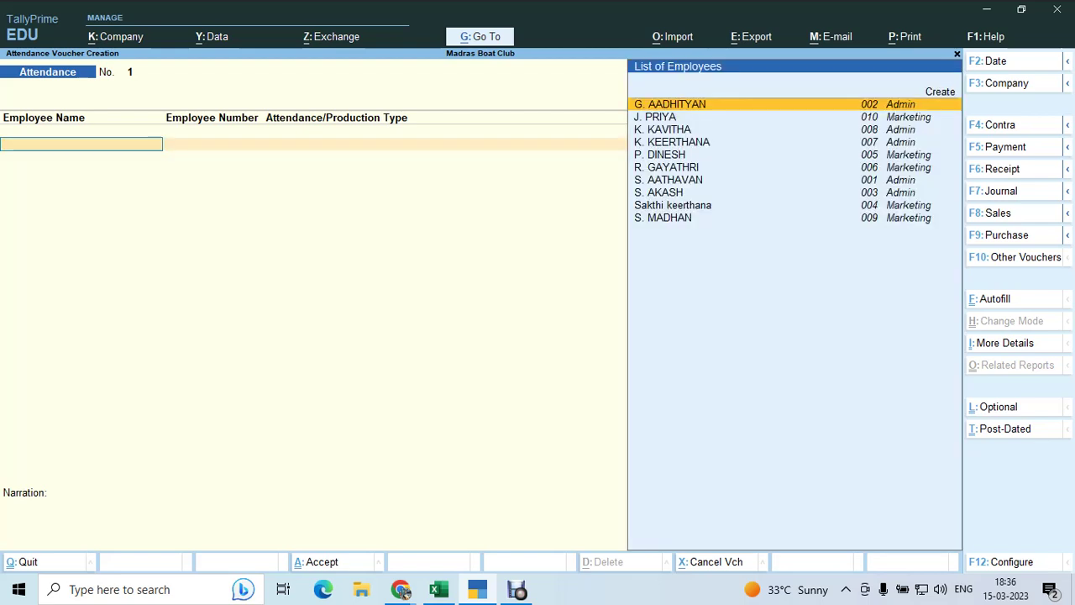
- Try manual Present attendance entries of 28 days and 24 days for the first two listed employees, then leave the voucher without saving
{"action": "key", "text": "Return"}
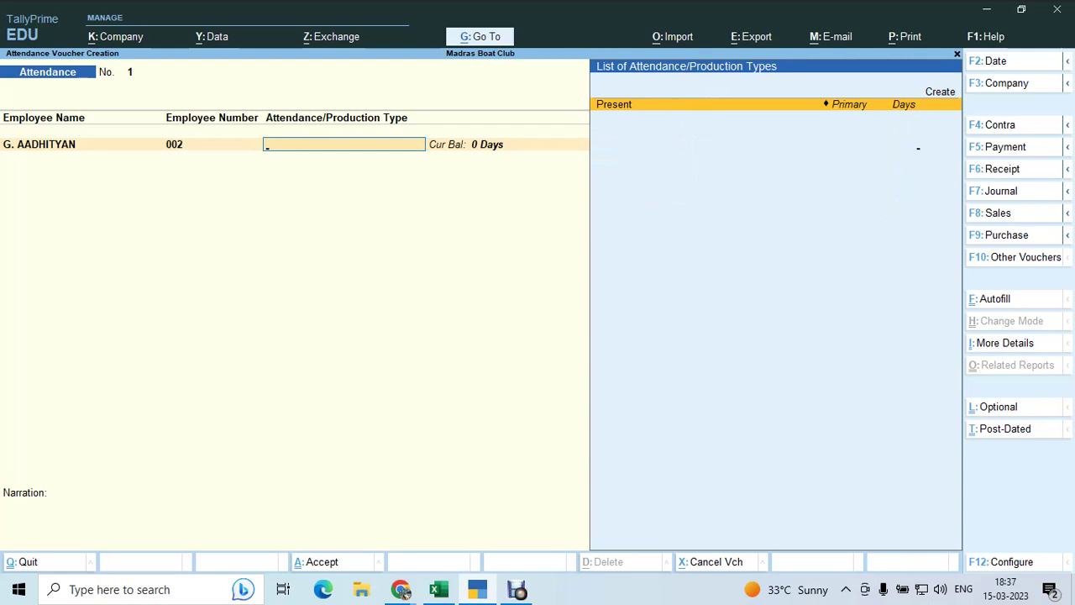
{"action": "key", "text": "Return"}
{"action": "type", "text": "28"}
{"action": "key", "text": "Return"}
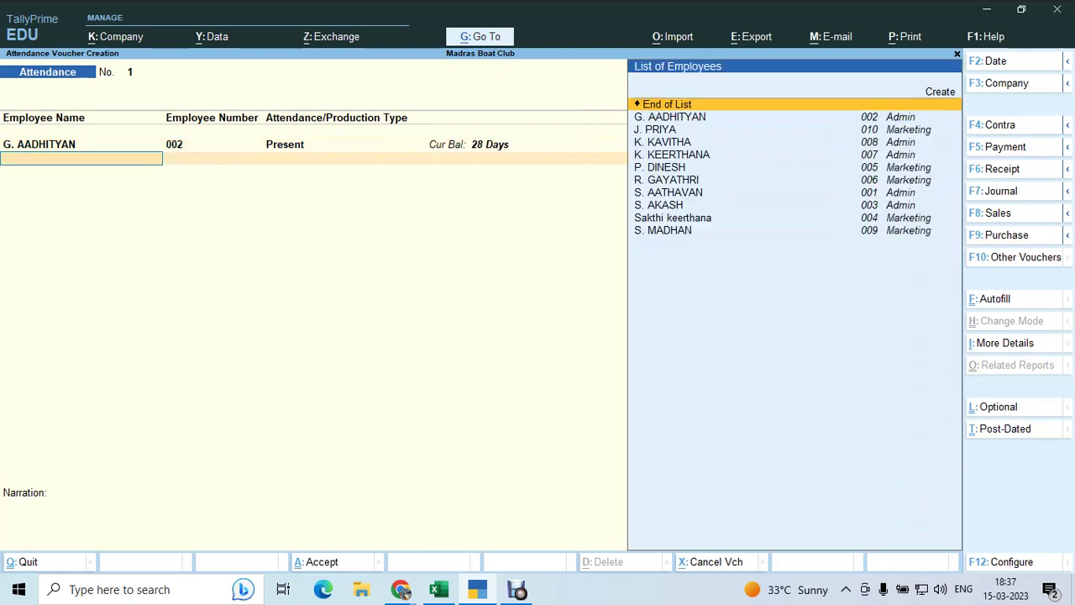
{"action": "key", "text": "Down"}
{"action": "key", "text": "Down"}
{"action": "key", "text": "Return"}
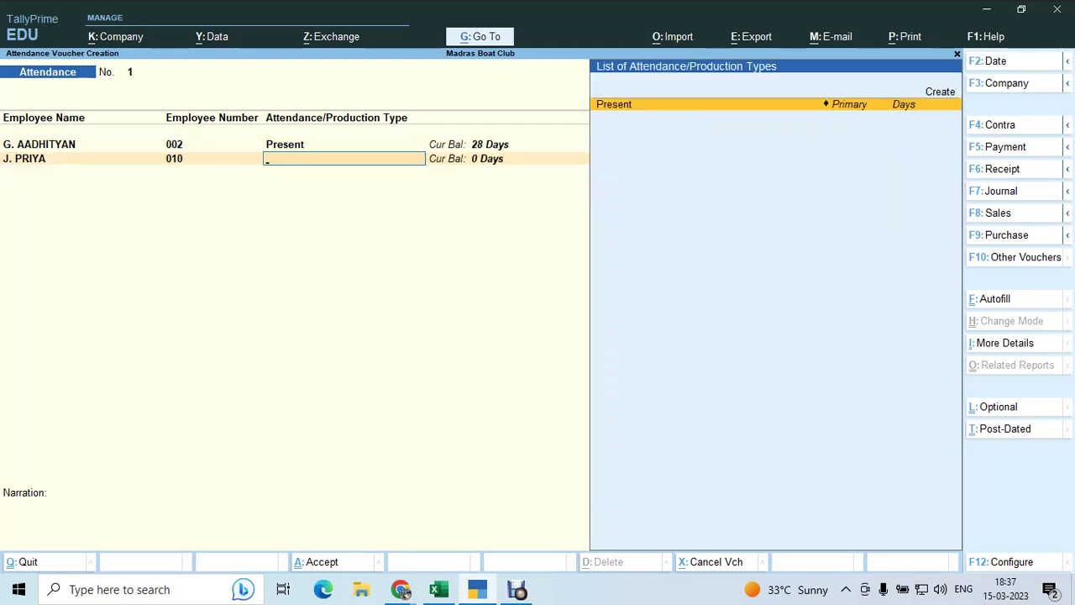
{"action": "key", "text": "Return"}
{"action": "type", "text": "24"}
{"action": "key", "text": "Return"}
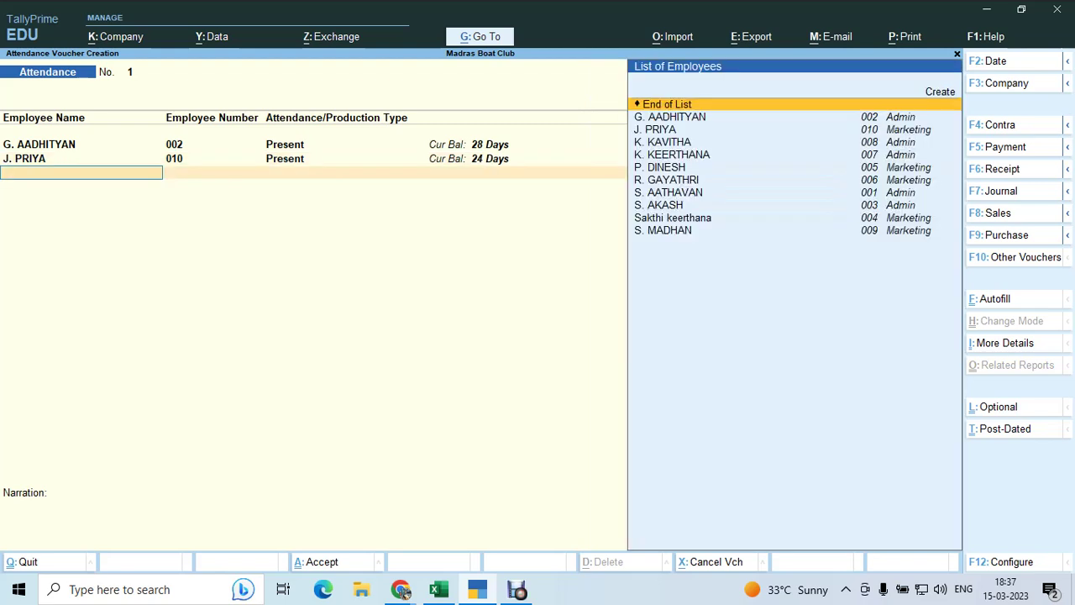
{"action": "key", "text": "Return"}
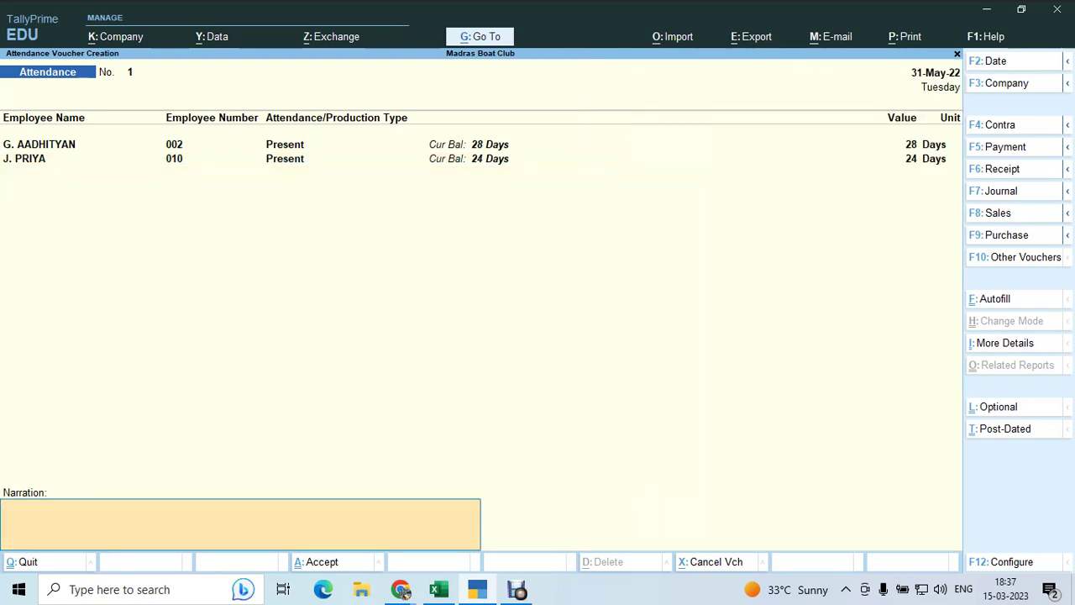
{"action": "key", "text": "Escape"}
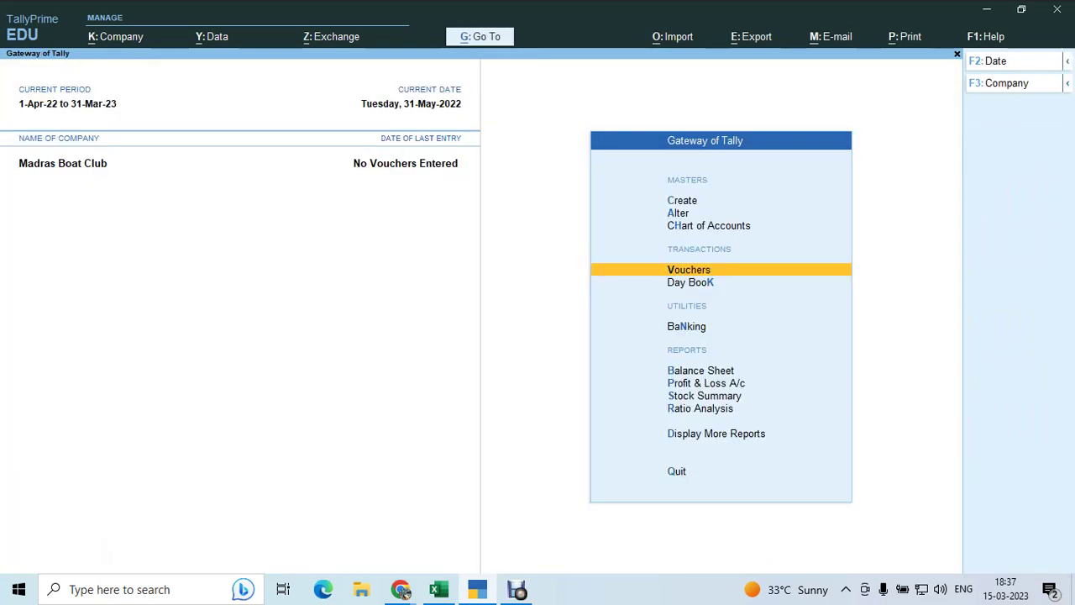
- Reopen the attendance voucher and autofill it for 31-5-2022 with All Items, type Present, default value 0, sorted by Employee Number Only
{"action": "key", "text": "Return"}
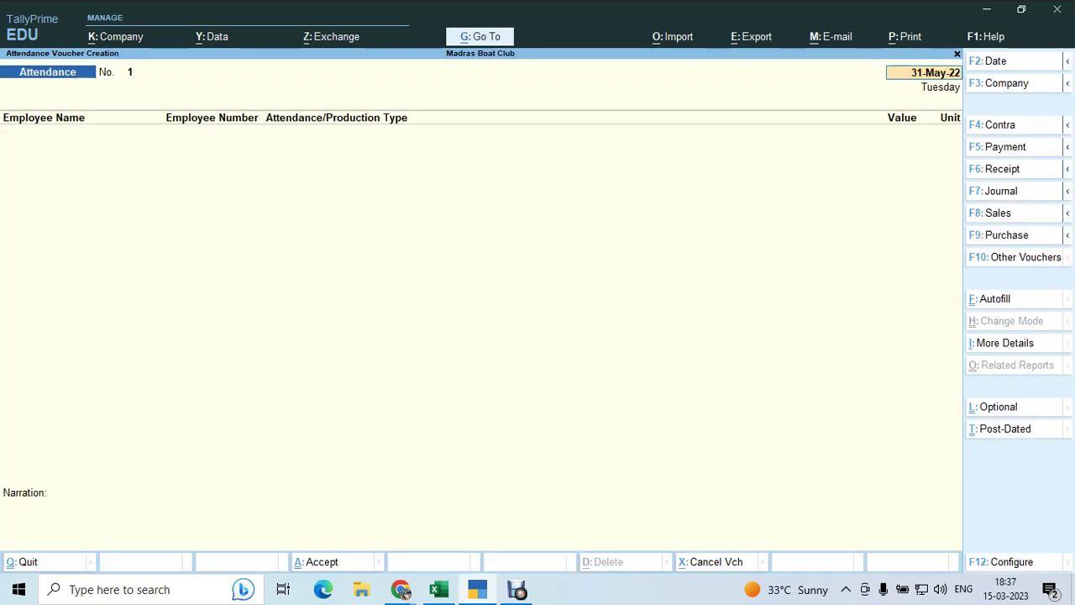
{"action": "key", "text": "F10"}
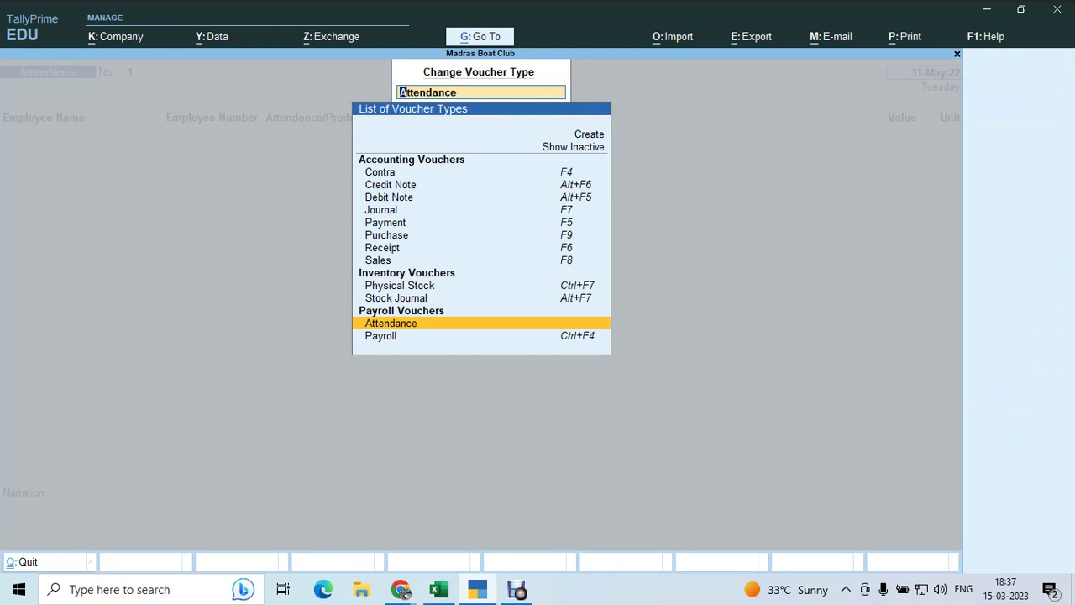
{"action": "key", "text": "Return"}
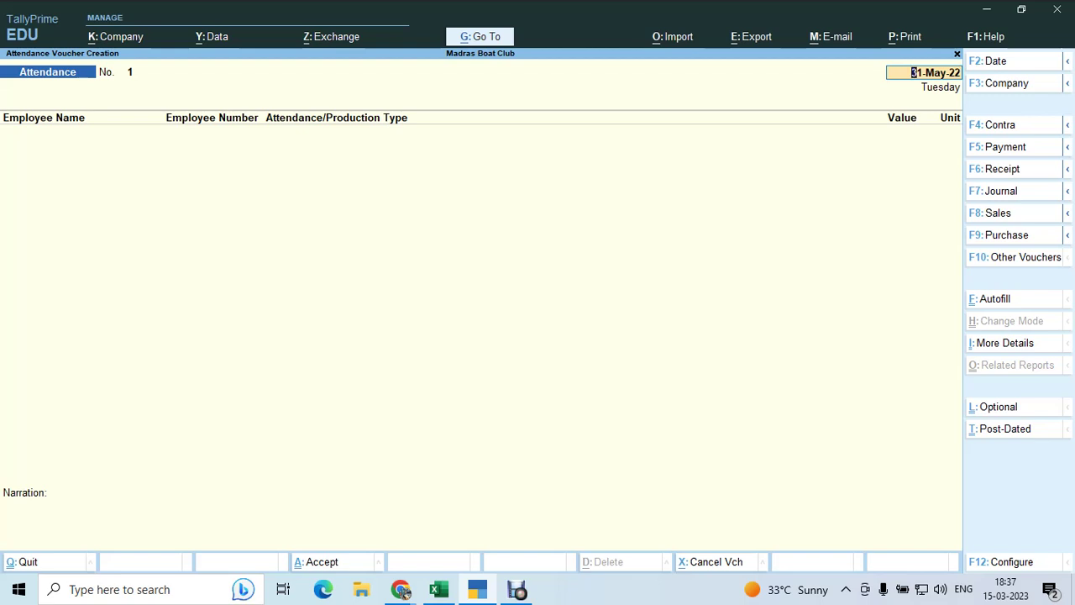
{"action": "key", "text": "ctrl"}
{"action": "key", "text": "ctrl+f"}
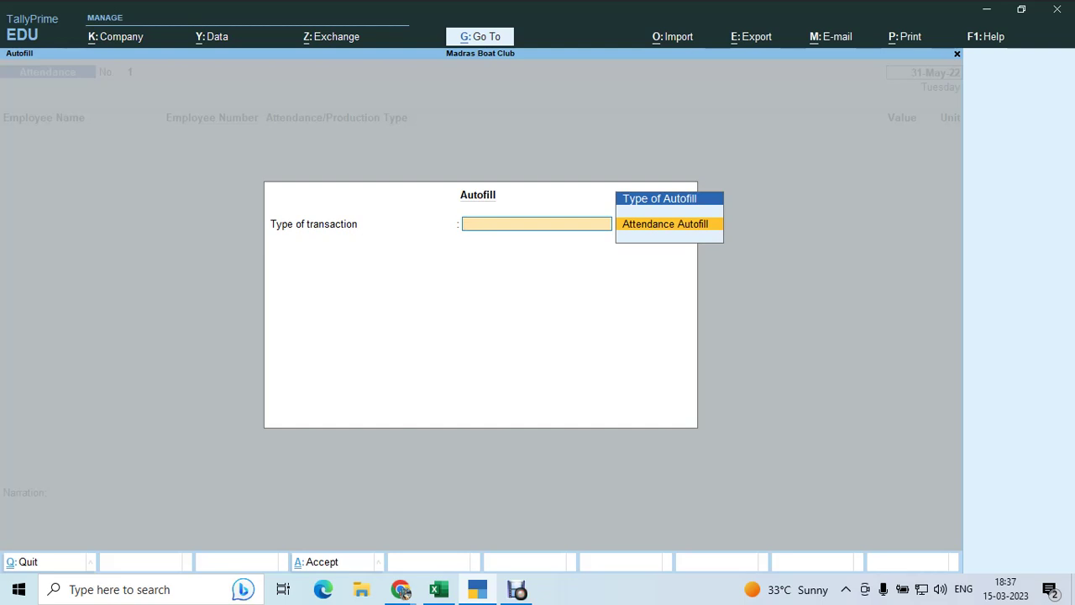
{"action": "key", "text": "Return"}
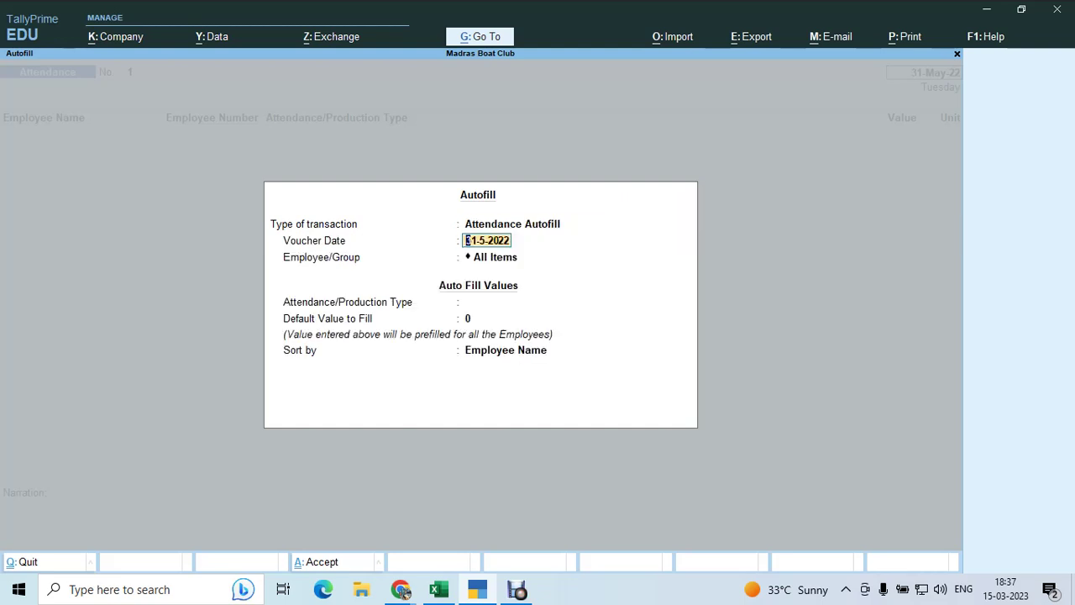
{"action": "key", "text": "Return"}
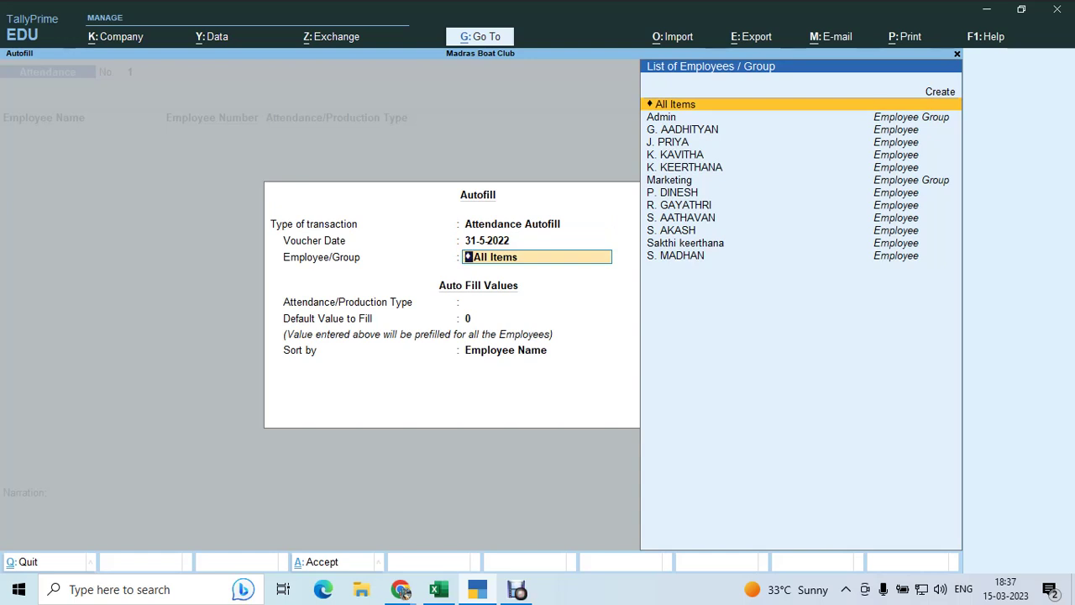
{"action": "key", "text": "Return"}
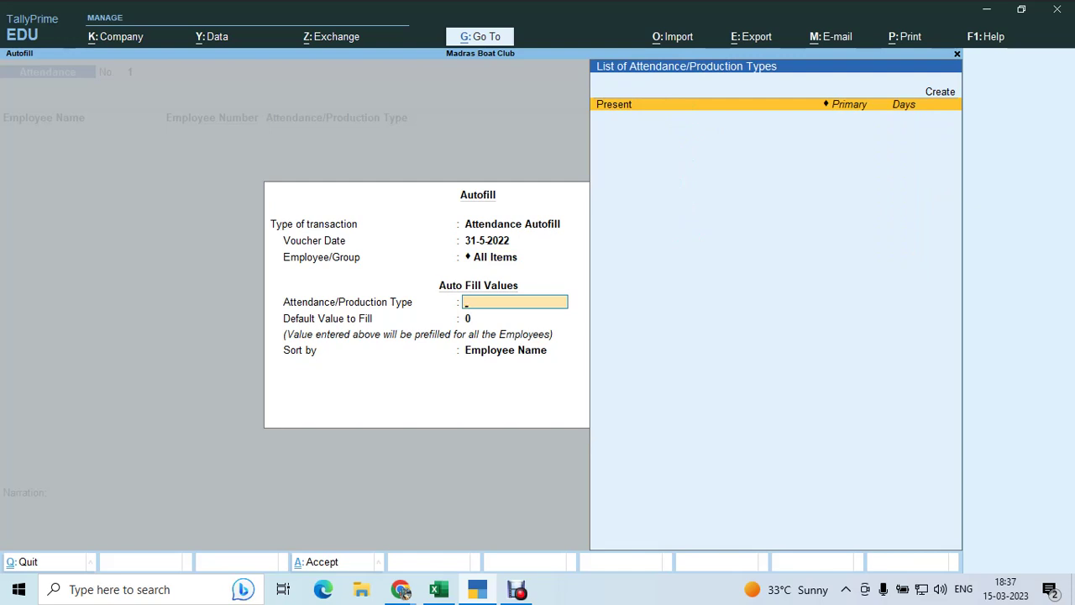
{"action": "key", "text": "Return"}
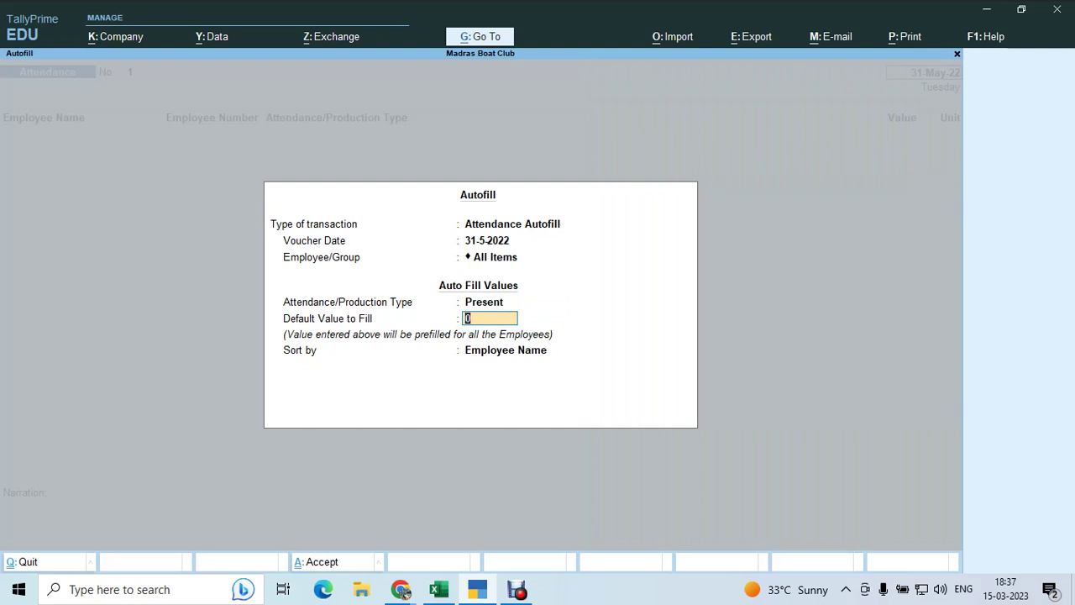
{"action": "type", "text": "31"}
{"action": "key", "text": "BackSpace"}
{"action": "key", "text": "BackSpace"}
{"action": "key", "text": "Return"}
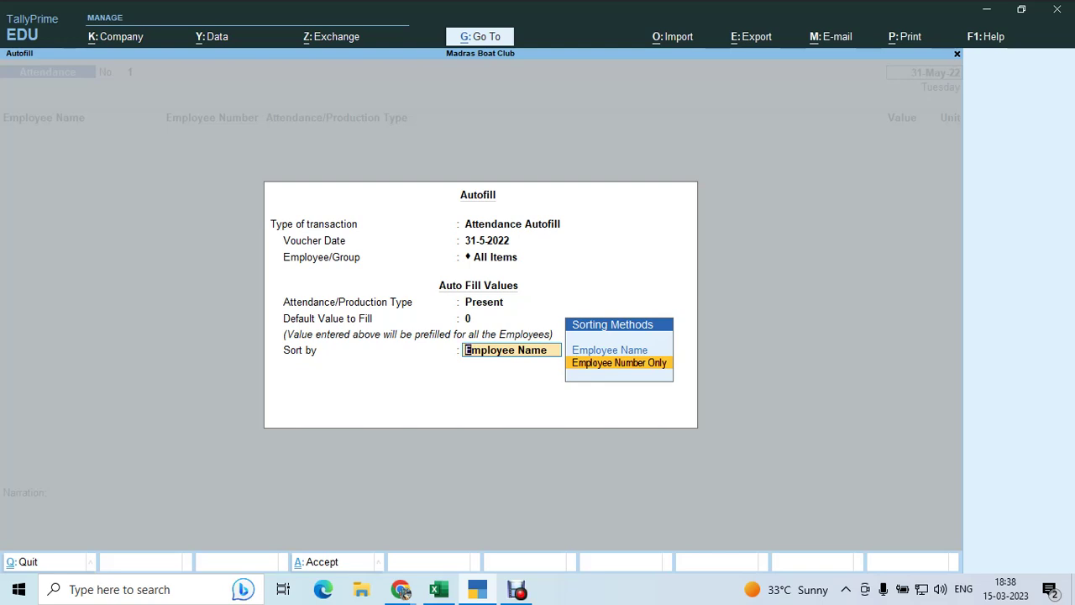
{"action": "key", "text": "Return"}
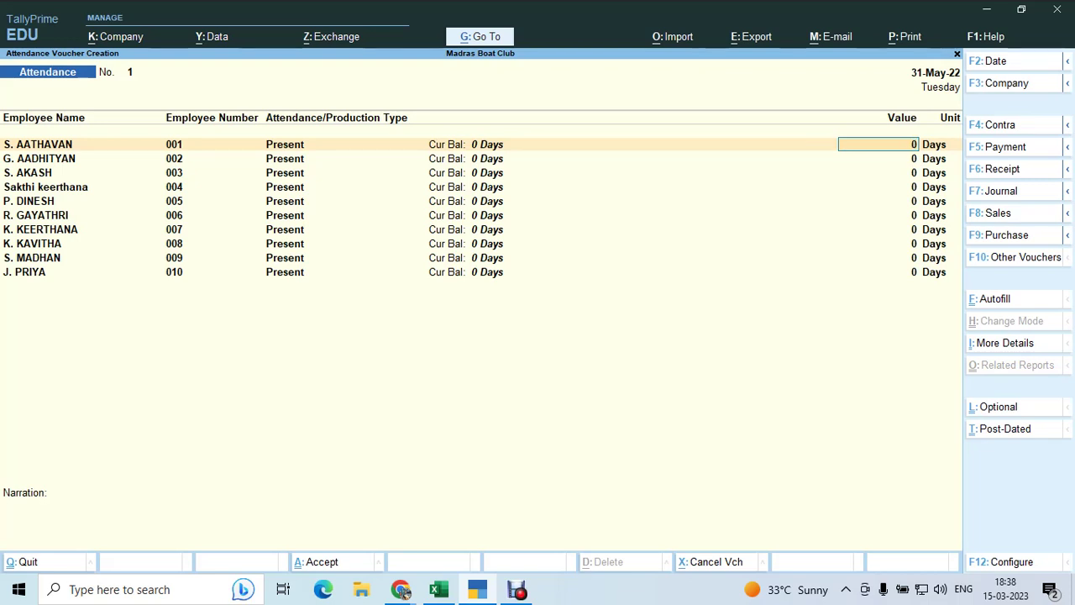
- Switch to the Excel payroll sheet, examine its employee number and name columns, and return to the attendance voucher
{"action": "key", "text": "alt"}
{"action": "key", "text": "alt+Tab"}
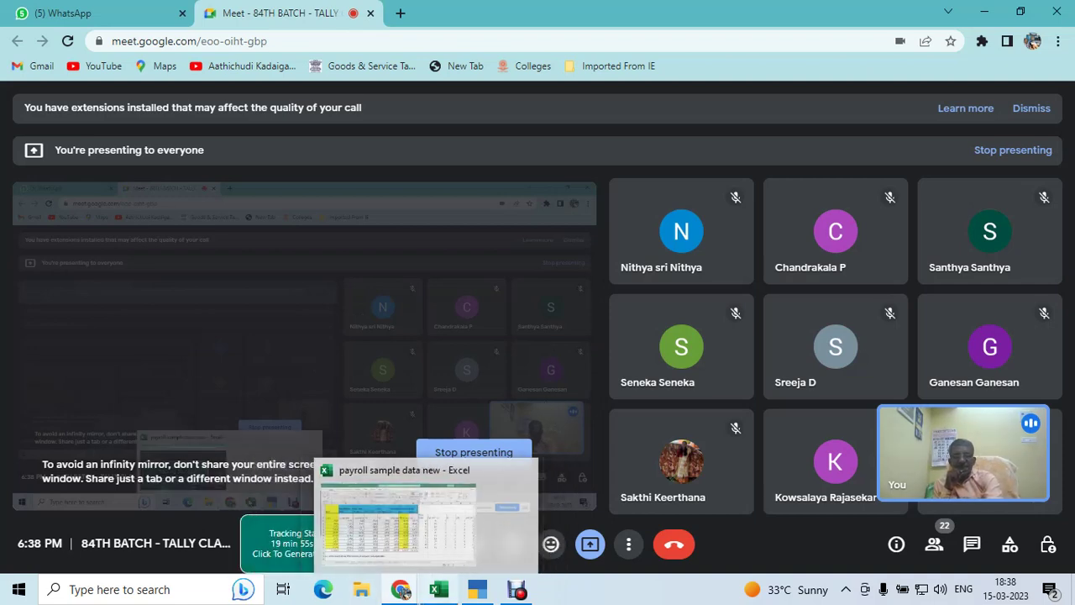
{"action": "left_click", "coordinate": [437, 589]}
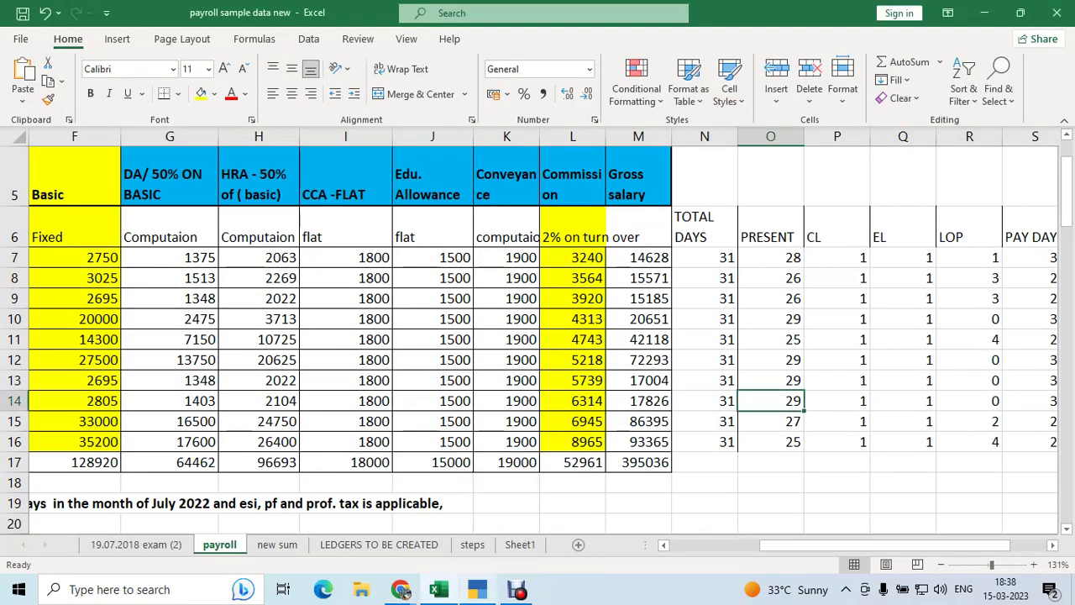
{"action": "left_click", "coordinate": [477, 588]}
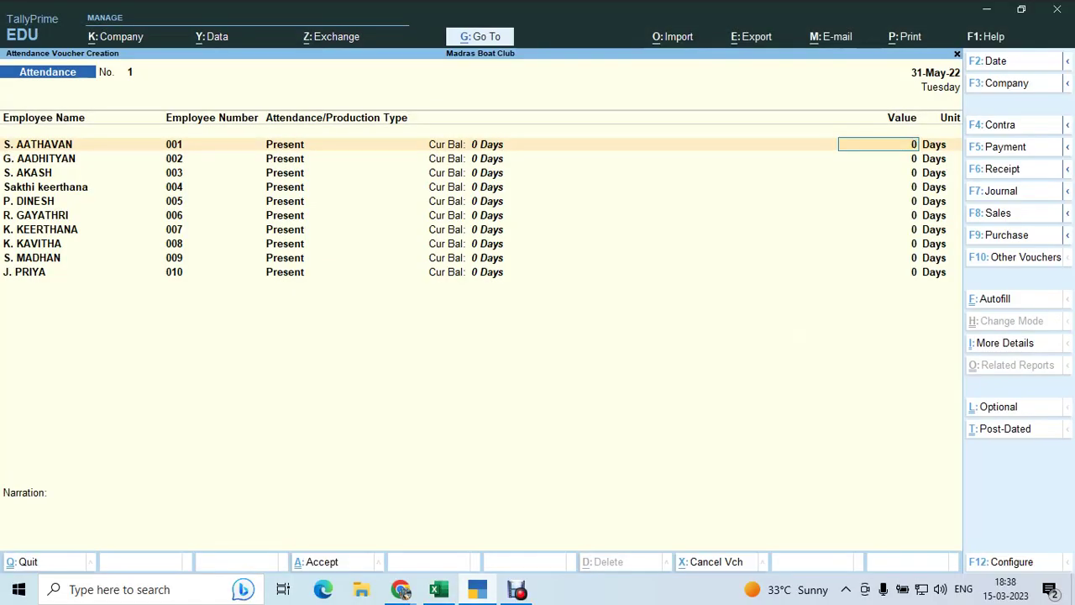
{"action": "left_click", "coordinate": [437, 589]}
{"action": "key", "text": "Left"}
{"action": "key", "text": "Left"}
{"action": "key", "text": "Left"}
{"action": "key", "text": "Left"}
{"action": "key", "text": "Left"}
{"action": "key", "text": "Left"}
{"action": "key", "text": "Left"}
{"action": "key", "text": "Left"}
{"action": "key", "text": "Left"}
{"action": "key", "text": "Left"}
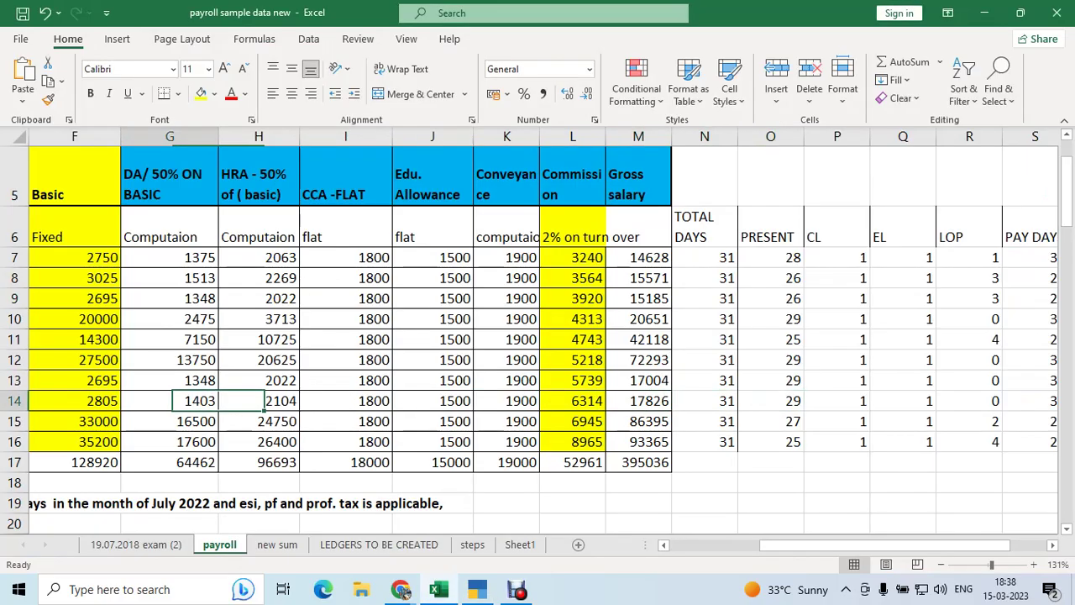
{"action": "key", "text": "Left"}
{"action": "key", "text": "Left"}
{"action": "key", "text": "Left"}
{"action": "key", "text": "Left"}
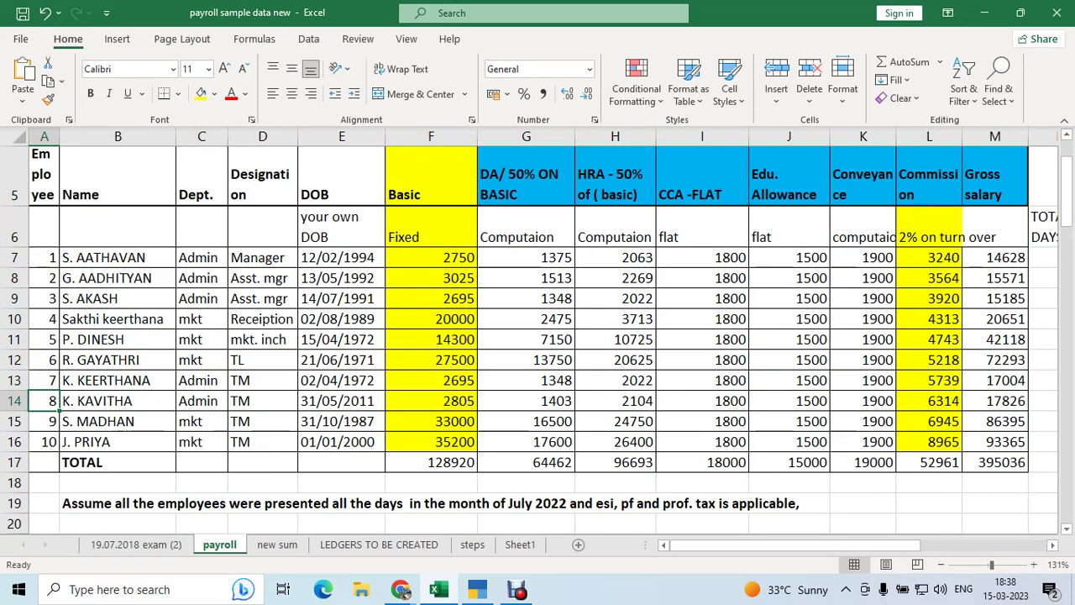
{"action": "key", "text": "alt+Tab"}
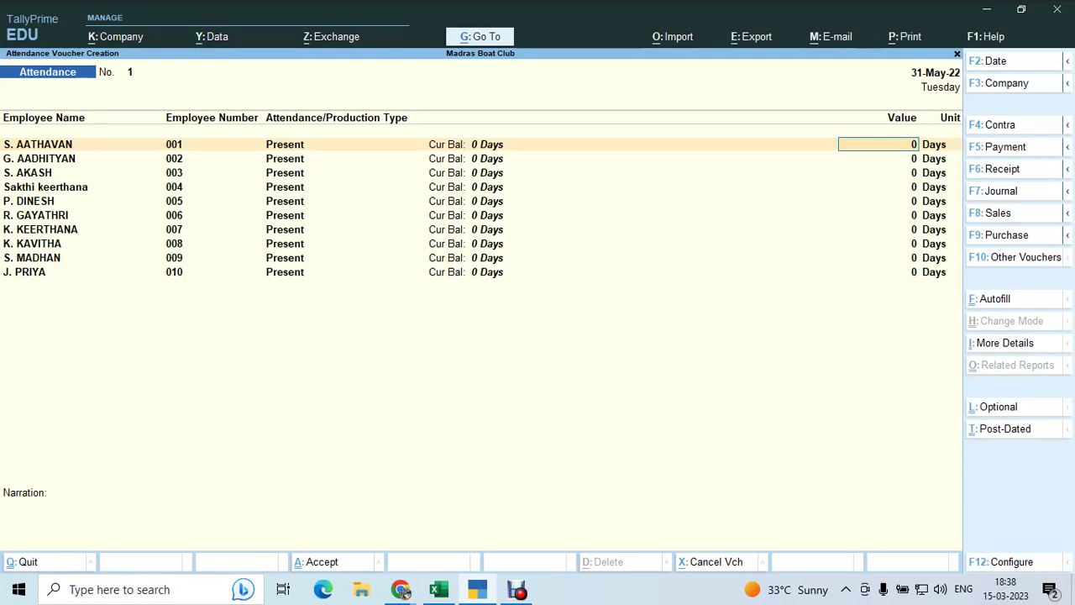
- Compare the order of the employees in the attendance voucher with the order in the Excel payroll sheet
{"action": "key", "text": "Return"}
{"action": "key", "text": "alt+Tab"}
{"action": "left_click", "coordinate": [117, 278]}
{"action": "left_click", "coordinate": [118, 298]}
{"action": "key", "text": "alt+Tab"}
{"action": "key", "text": "Return"}
{"action": "key", "text": "Return"}
{"action": "key", "text": "alt+Tab"}
{"action": "left_click", "coordinate": [117, 319]}
{"action": "left_click", "coordinate": [118, 340]}
{"action": "left_click", "coordinate": [118, 360]}
{"action": "key", "text": "alt+Tab"}
{"action": "key", "text": "Return"}
{"action": "key", "text": "Return"}
{"action": "key", "text": "Return"}
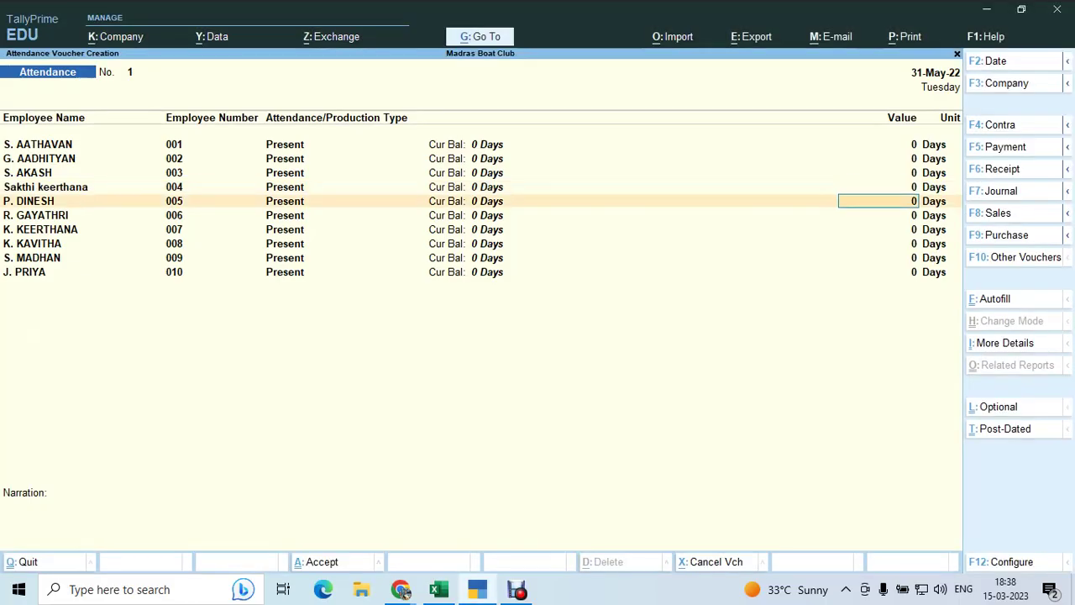
{"action": "key", "text": "Return"}
{"action": "key", "text": "alt+Tab"}
{"action": "left_click", "coordinate": [117, 379]}
{"action": "key", "text": "Down"}
{"action": "key", "text": "Down"}
{"action": "key", "text": "Down"}
{"action": "key", "text": "alt+Tab"}
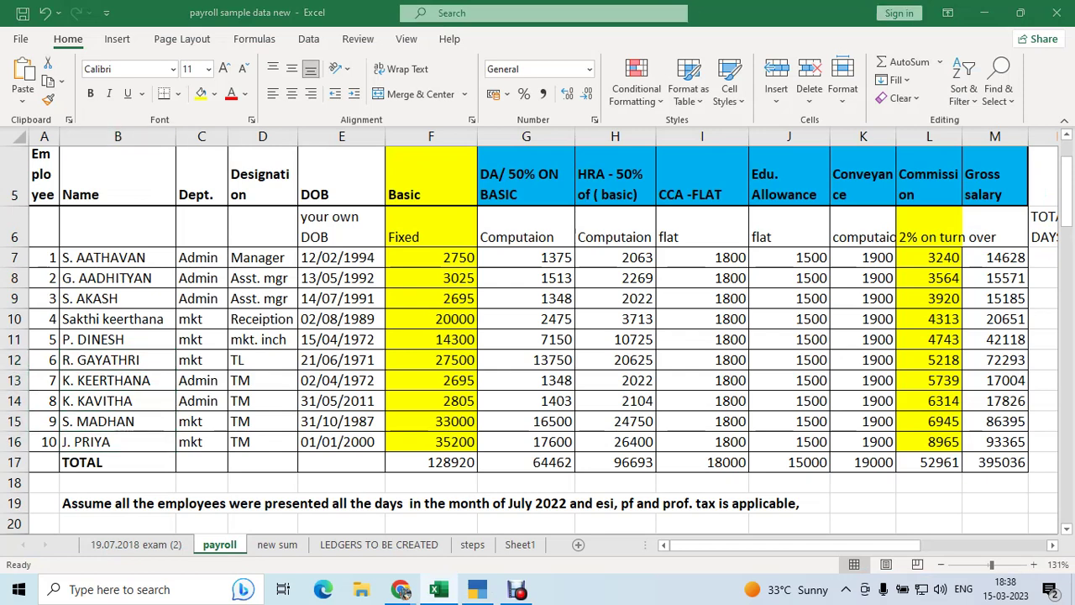
{"action": "key", "text": "Down"}
{"action": "key", "text": "Down"}
{"action": "key", "text": "Up"}
{"action": "key", "text": "Up"}
{"action": "key", "text": "Up"}
{"action": "key", "text": "Up"}
{"action": "key", "text": "Up"}
{"action": "key", "text": "Up"}
{"action": "key", "text": "Up"}
{"action": "key", "text": "Up"}
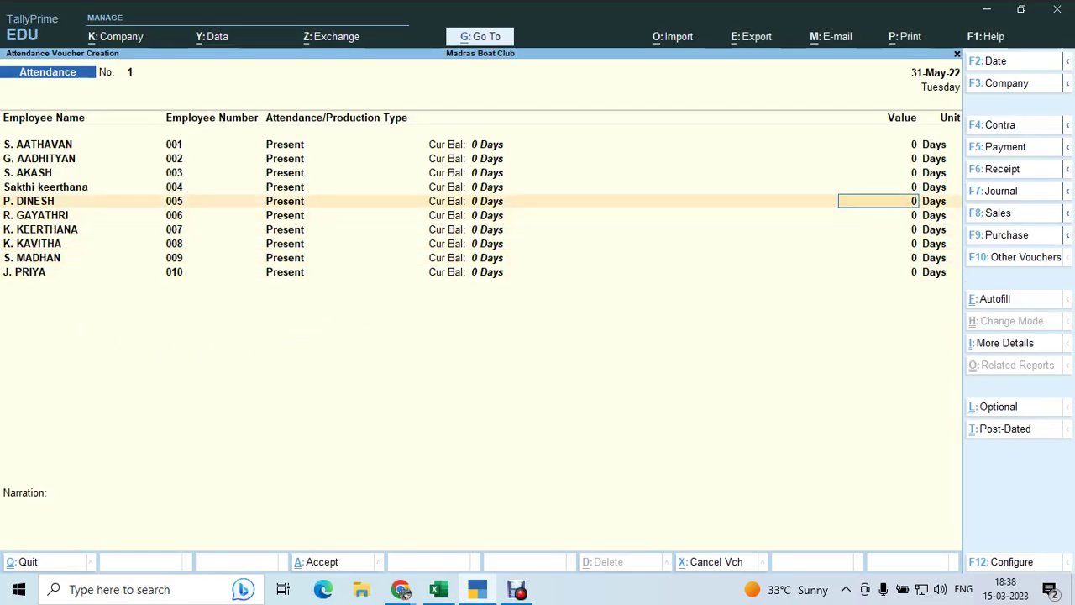
{"action": "key", "text": "Up"}
- Look up the PRESENT days of the first three employees in the Excel payroll sheet
{"action": "key", "text": "alt+Tab"}
{"action": "key", "text": "Right"}
{"action": "key", "text": "Right"}
{"action": "key", "text": "Right"}
{"action": "key", "text": "Right"}
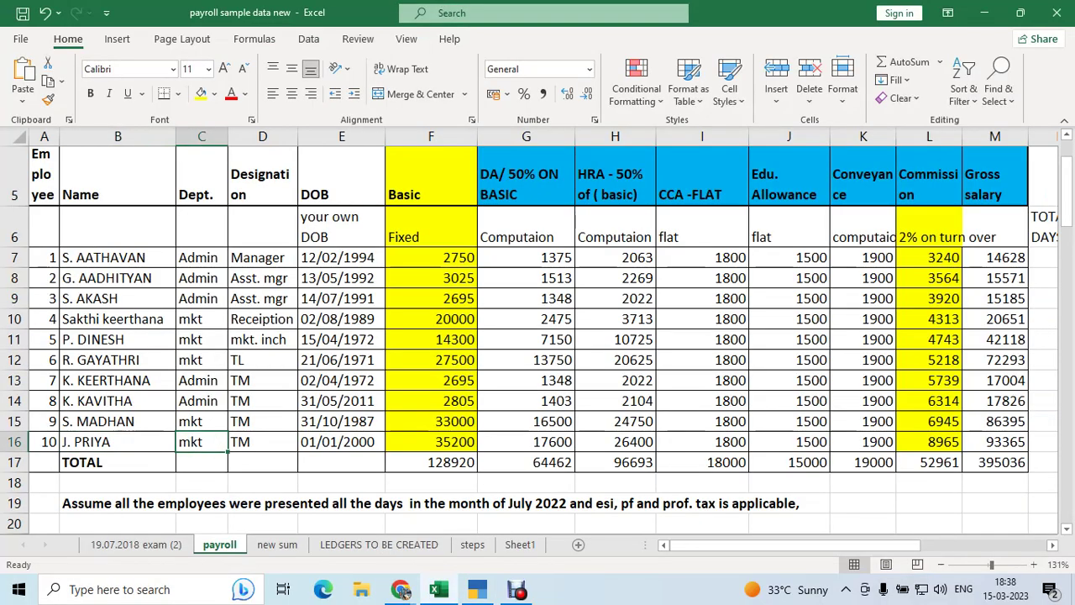
{"action": "key", "text": "Up"}
{"action": "key", "text": "Up"}
{"action": "key", "text": "Up"}
{"action": "key", "text": "Up"}
{"action": "key", "text": "Up"}
{"action": "key", "text": "Up"}
{"action": "key", "text": "Up"}
{"action": "key", "text": "Up"}
{"action": "key", "text": "Up"}
{"action": "key", "text": "Up"}
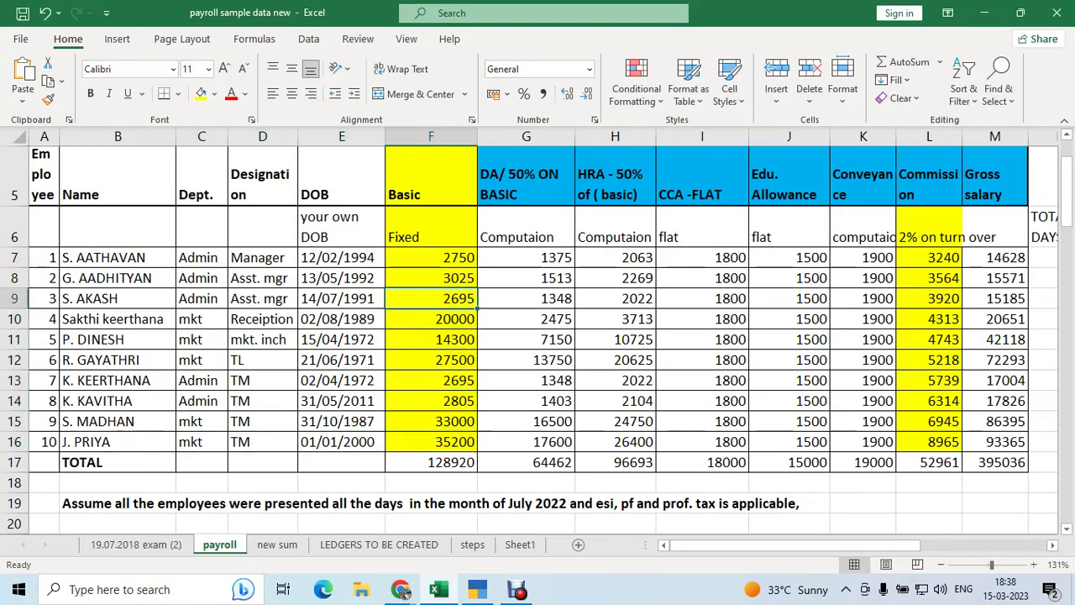
{"action": "key", "text": "Down"}
{"action": "key", "text": "Right"}
{"action": "key", "text": "Right"}
{"action": "key", "text": "Right"}
{"action": "key", "text": "Right"}
{"action": "key", "text": "Right"}
{"action": "key", "text": "Right"}
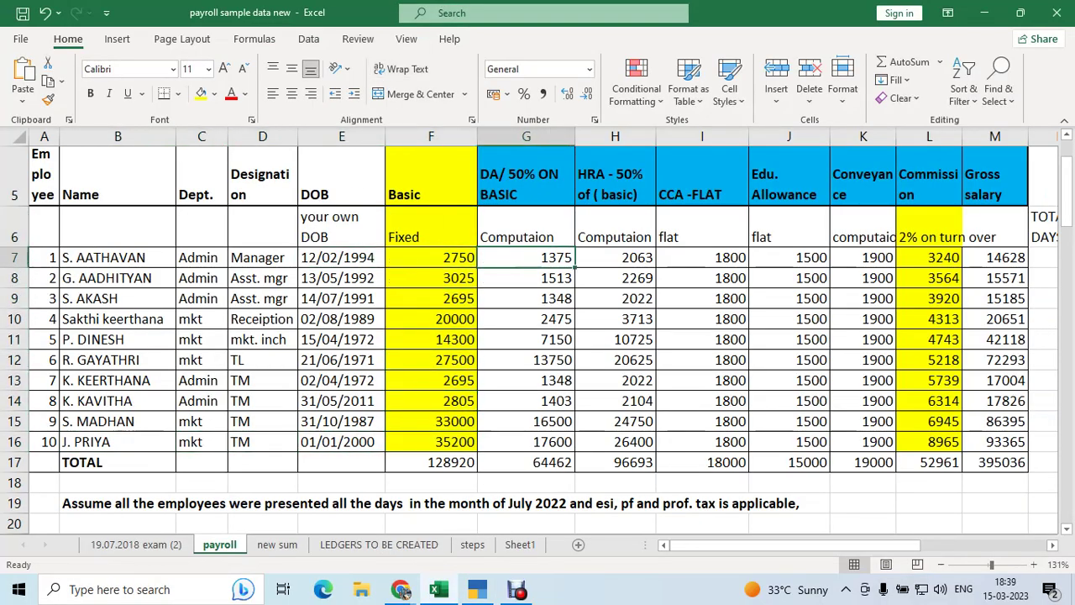
{"action": "key", "text": "Right"}
{"action": "key", "text": "Right"}
{"action": "key", "text": "Right"}
{"action": "key", "text": "Right"}
{"action": "key", "text": "Right"}
{"action": "key", "text": "Right"}
{"action": "key", "text": "Right"}
{"action": "key", "text": "Right"}
{"action": "key", "text": "Right"}
{"action": "key", "text": "Left"}
{"action": "key", "text": "Left"}
{"action": "key", "text": "Left"}
{"action": "key", "text": "Left"}
{"action": "key", "text": "Left"}
{"action": "key", "text": "Left"}
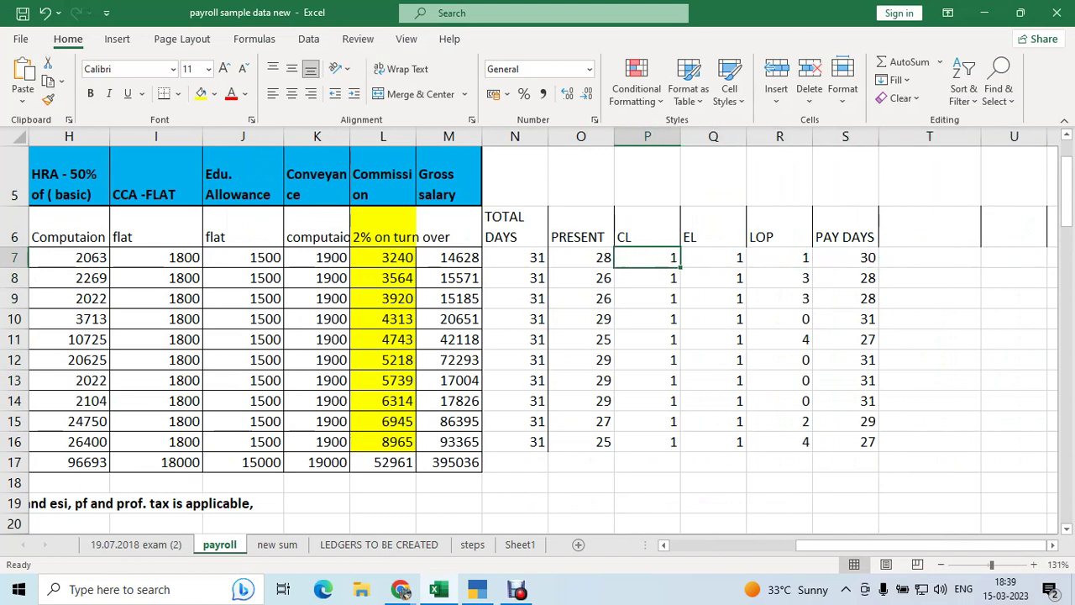
{"action": "key", "text": "Down"}
{"action": "key", "text": "Down"}
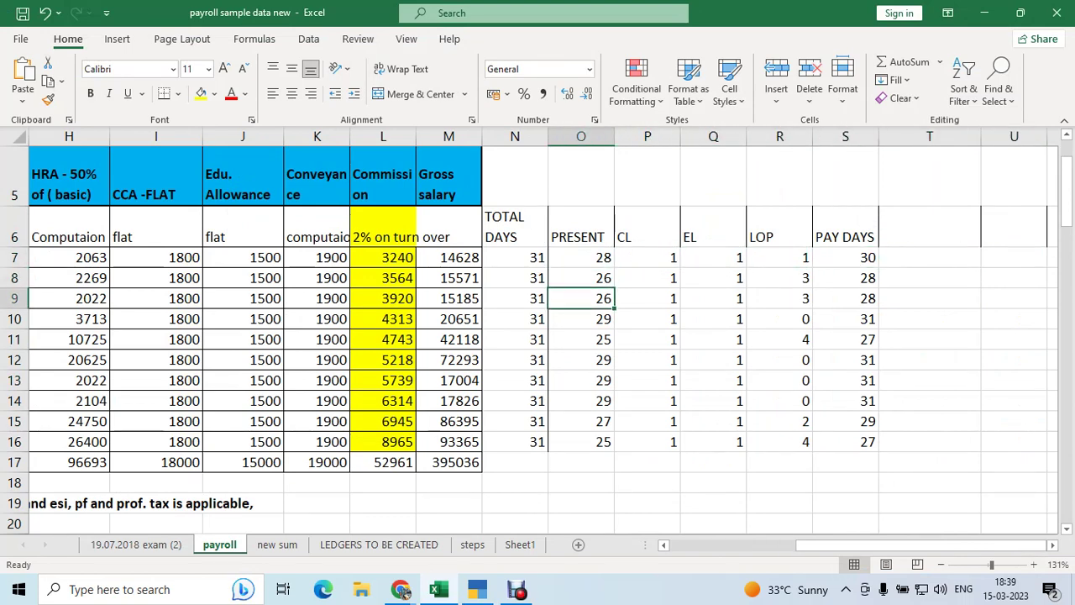
- Enter Present values of 28, 26 and 26 days for the first three employees in the attendance voucher
{"action": "key", "text": "alt+Tab"}
{"action": "type", "text": "28"}
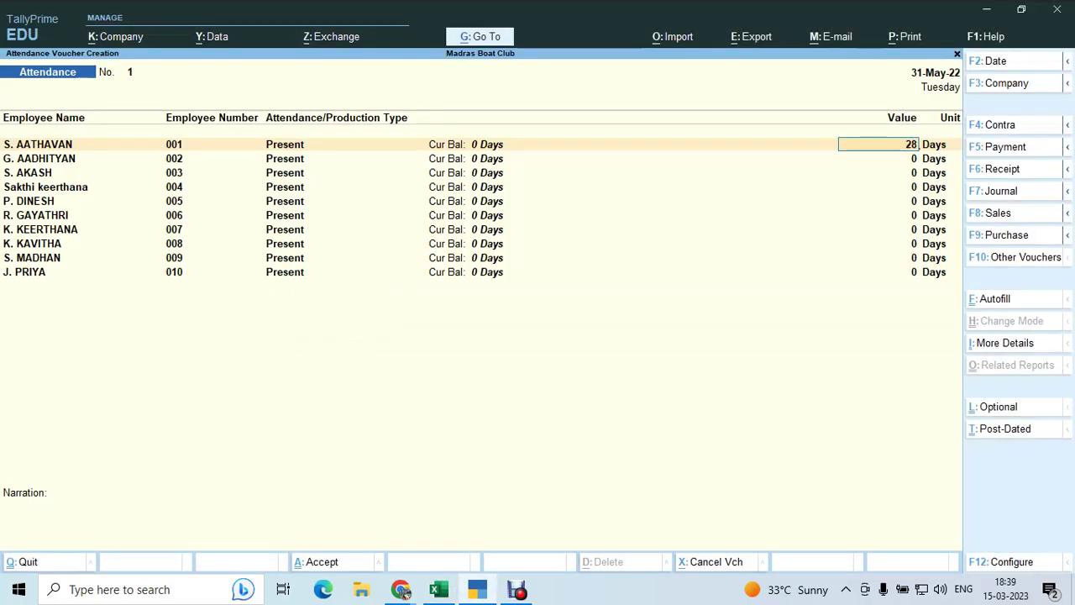
{"action": "key", "text": "Return"}
{"action": "type", "text": "26"}
{"action": "key", "text": "Return"}
{"action": "type", "text": "26"}
{"action": "key", "text": "Return"}
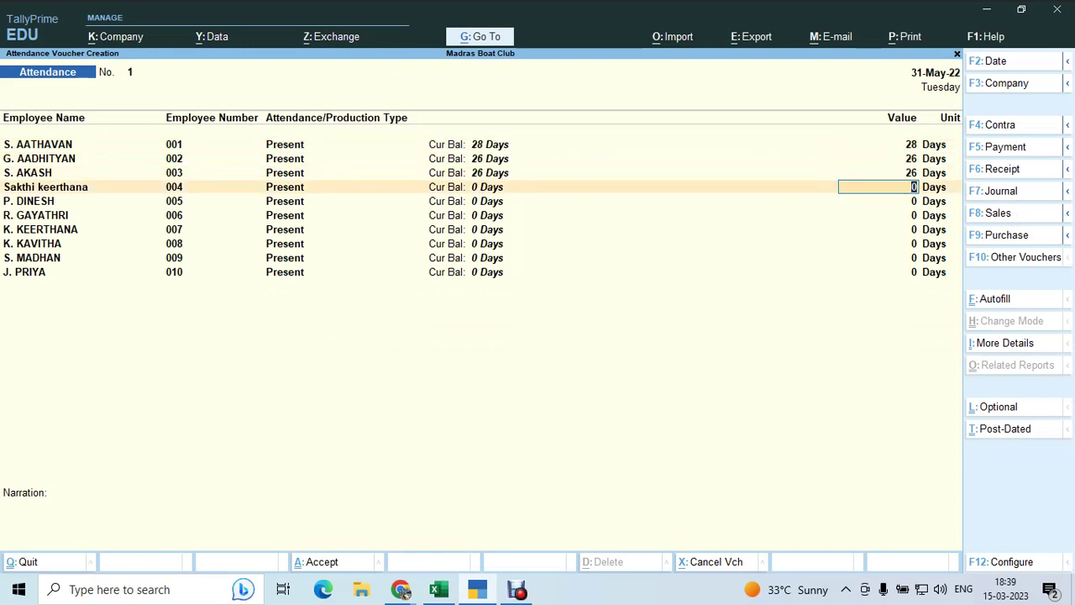
- Check the PRESENT column in Excel and enter 29 and 25 days for the fourth and fifth employees in the voucher
{"action": "key", "text": "alt+Tab"}
{"action": "key", "text": "Left"}
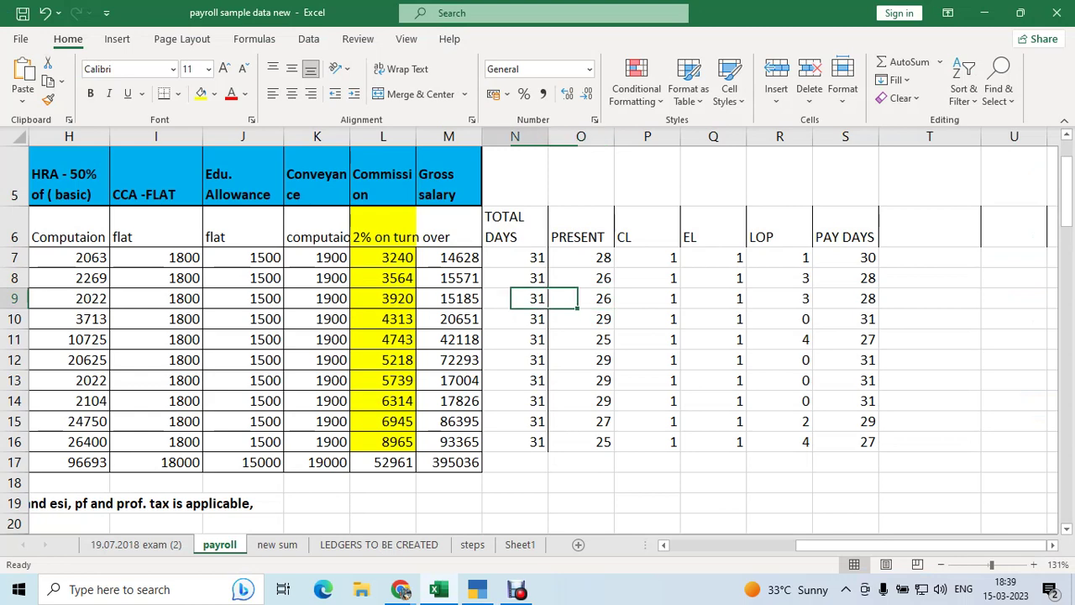
{"action": "key", "text": "Right"}
{"action": "key", "text": "Down"}
{"action": "key", "text": "Down"}
{"action": "key", "text": "Down"}
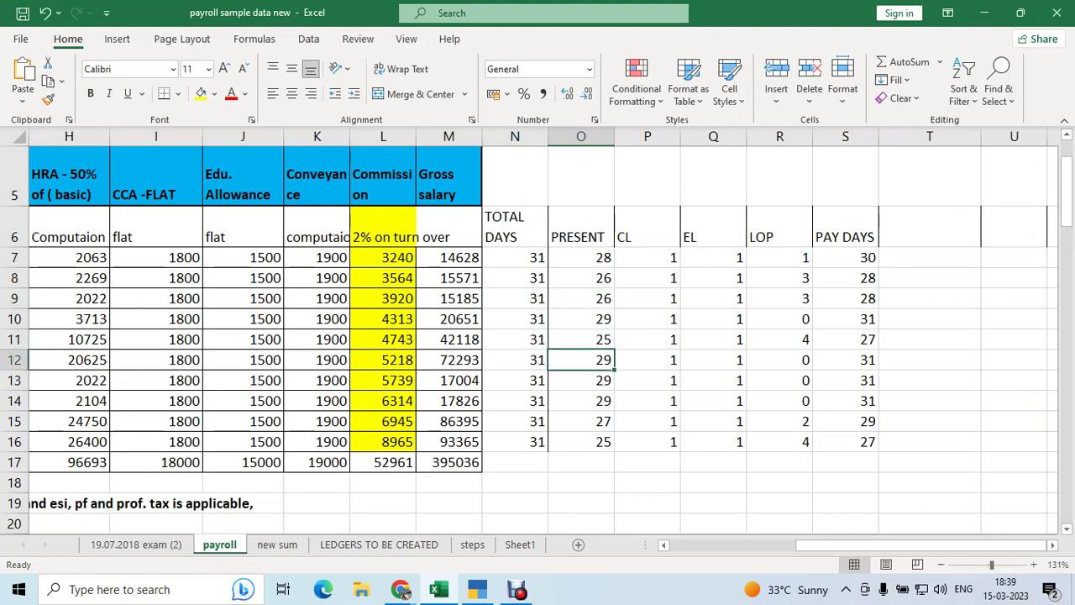
{"action": "key", "text": "alt+Tab"}
{"action": "type", "text": "29"}
{"action": "key", "text": "Return"}
{"action": "type", "text": "25"}
{"action": "key", "text": "Return"}
- Check the PRESENT column in Excel and enter 29 days each for the sixth, seventh and eighth employees in the voucher
{"action": "key", "text": "alt+Tab"}
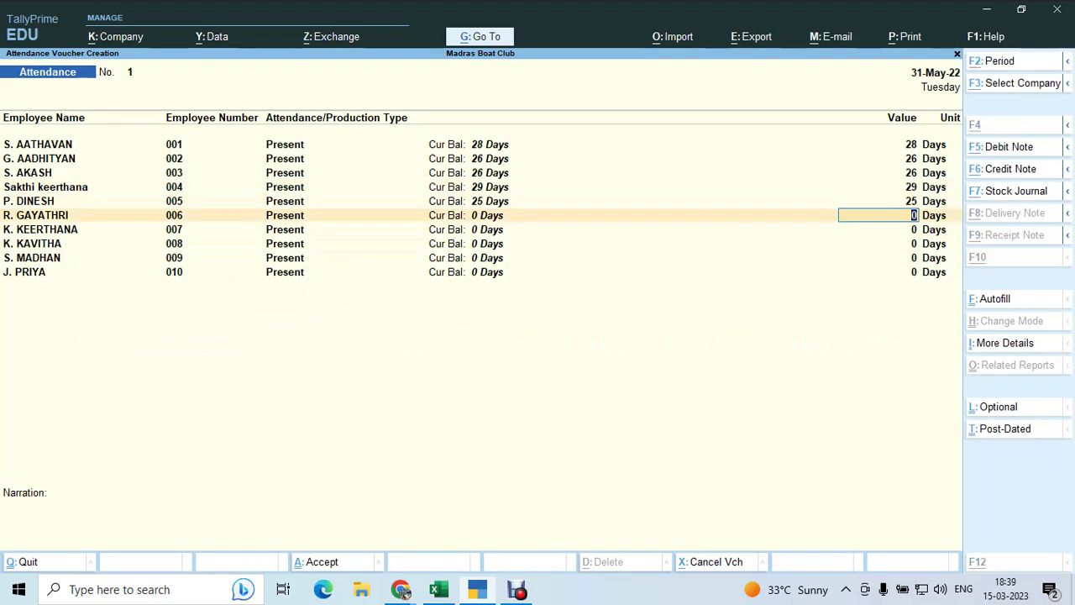
{"action": "left_click", "coordinate": [580, 379]}
{"action": "left_click", "coordinate": [580, 401]}
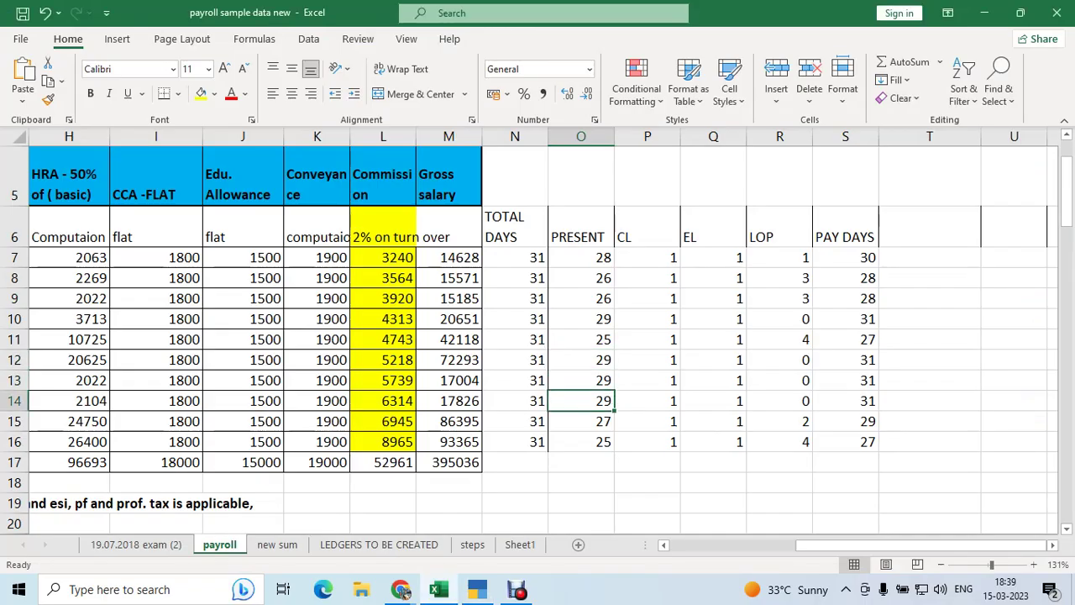
{"action": "key", "text": "alt+Tab"}
{"action": "type", "text": "29"}
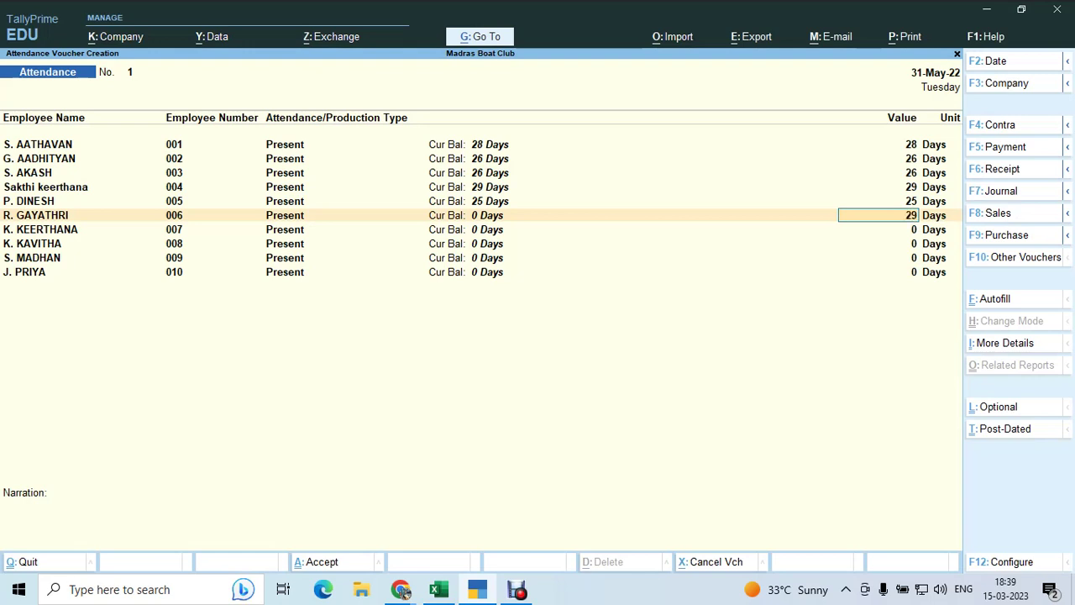
{"action": "key", "text": "Return"}
{"action": "type", "text": "29"}
{"action": "key", "text": "Return"}
{"action": "type", "text": "2"}
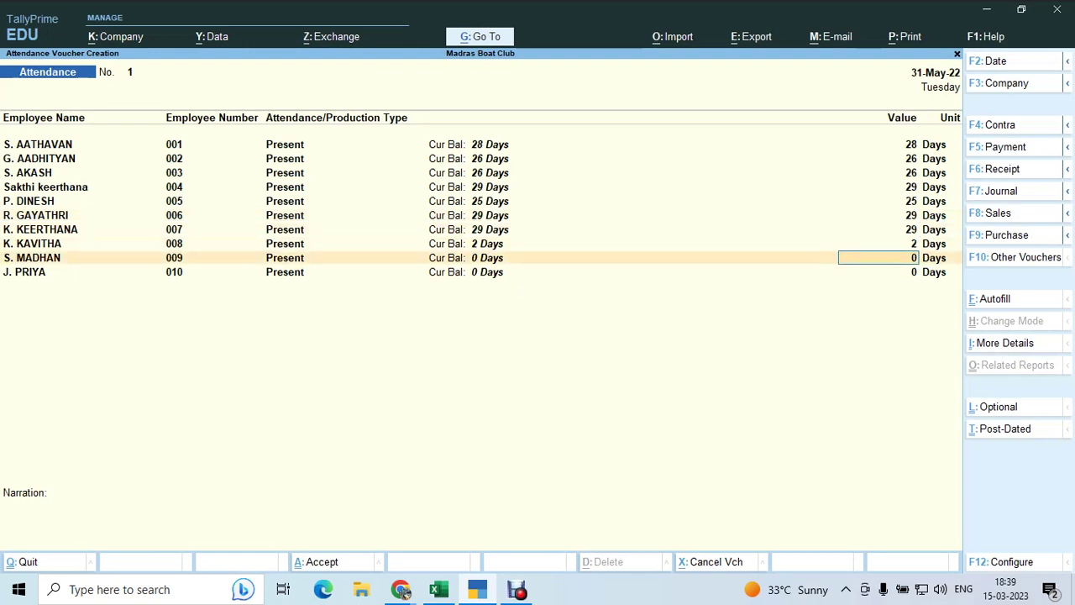
{"action": "type", "text": "9"}
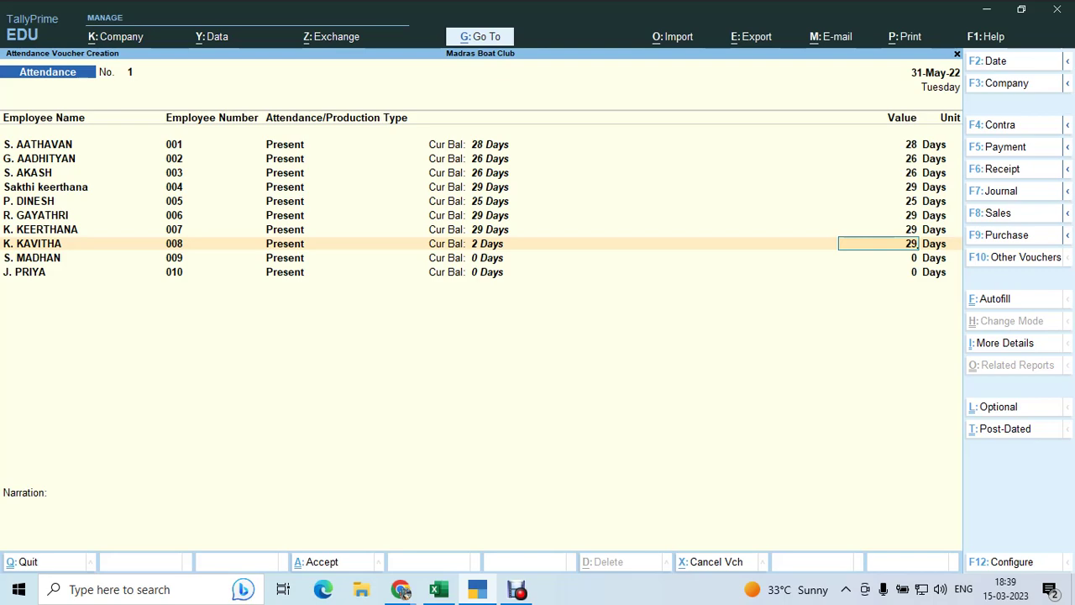
{"action": "key", "text": "Return"}
- Check the last PRESENT rows in Excel and enter 27 and 25 days for the ninth and tenth employees in the voucher
{"action": "key", "text": "Return"}
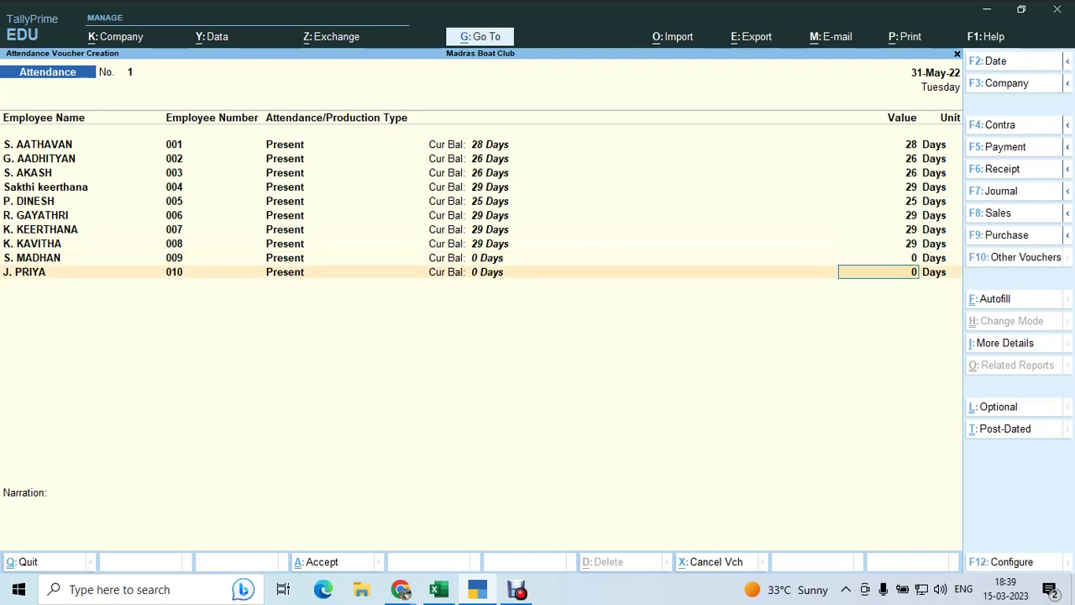
{"action": "key", "text": "alt+Tab"}
{"action": "key", "text": "Down"}
{"action": "key", "text": "Down"}
{"action": "key", "text": "alt+Tab"}
{"action": "key", "text": "Up"}
{"action": "type", "text": "27"}
{"action": "key", "text": "Return"}
{"action": "type", "text": "25"}
{"action": "key", "text": "Return"}
- Add the narration "May - 2022 attendnece" and save the attendance voucher
{"action": "type", "text": "May - 2022 a"}
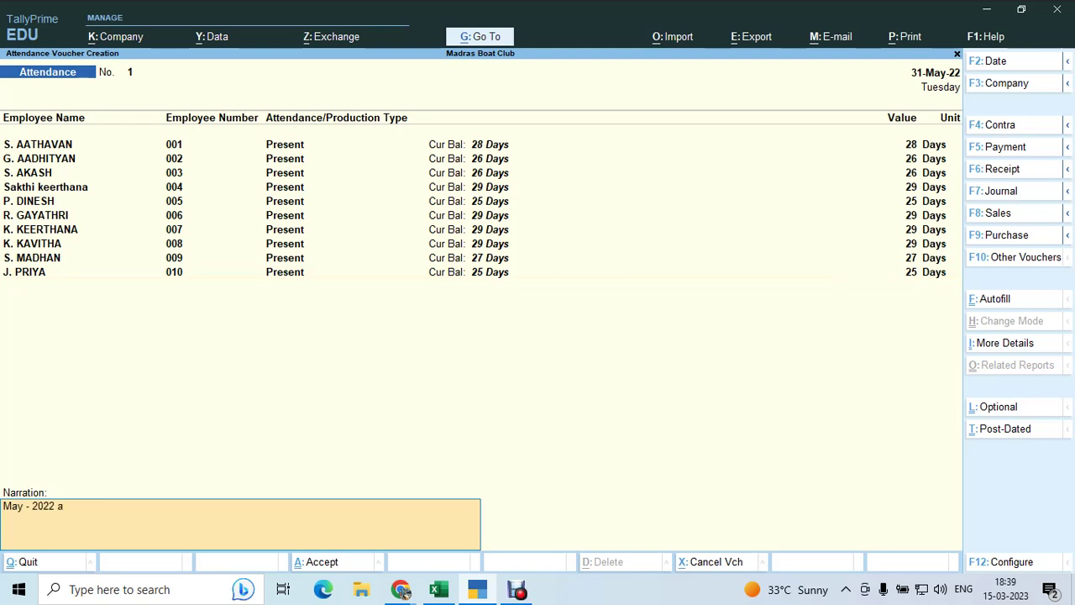
{"action": "type", "text": "ttendnece"}
{"action": "key", "text": "Return"}
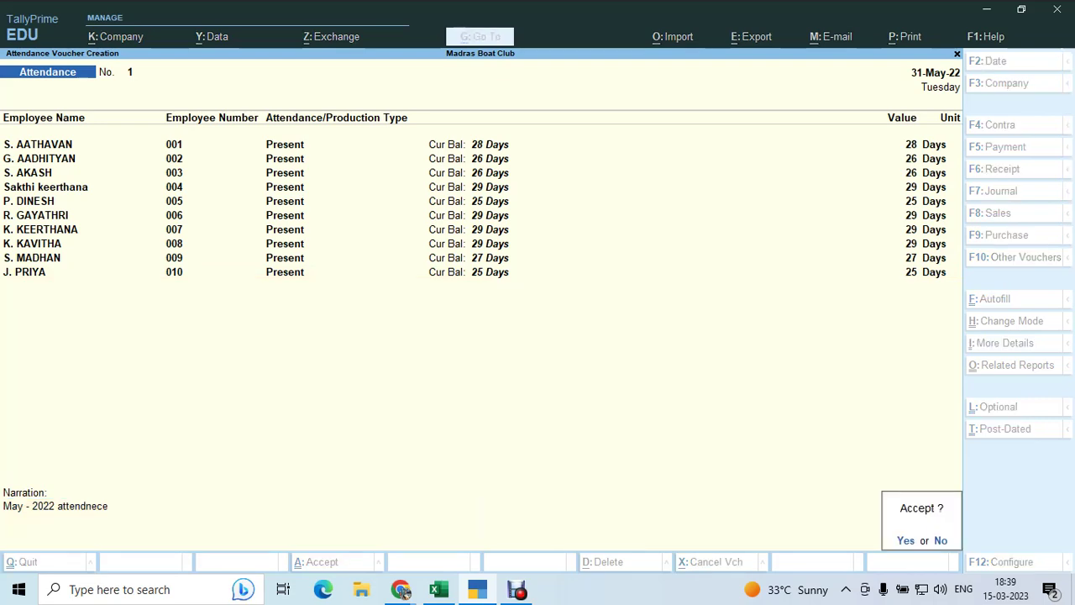
{"action": "key", "text": "Return"}
- Glance at the payroll sheet, leave the new voucher for the Gateway of Tally, and reopen voucher entry with the Attendance type
{"action": "key", "text": "alt+Tab"}
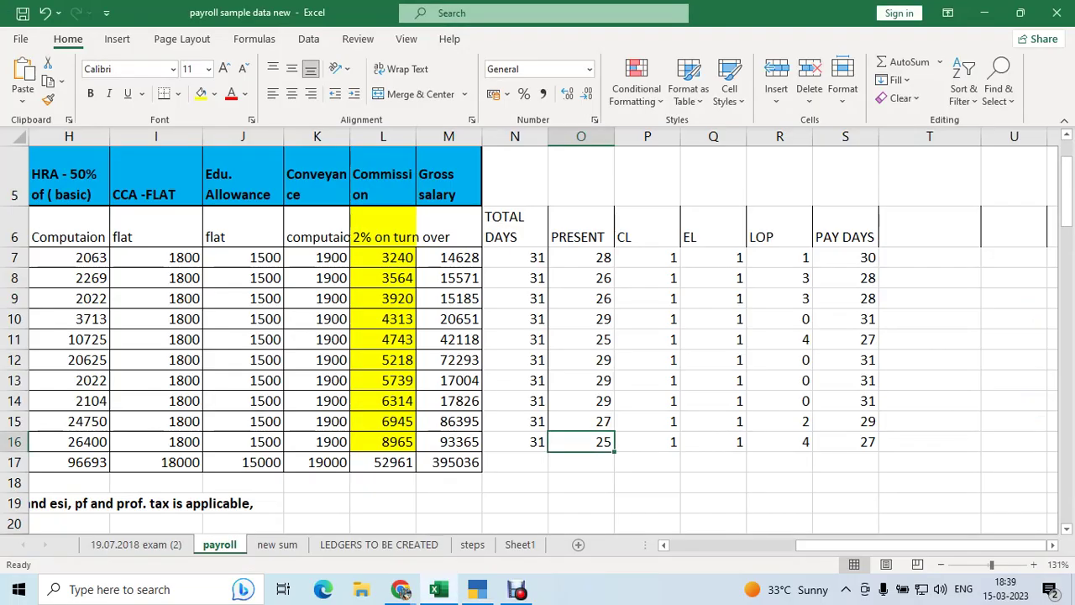
{"action": "key", "text": "alt+Tab"}
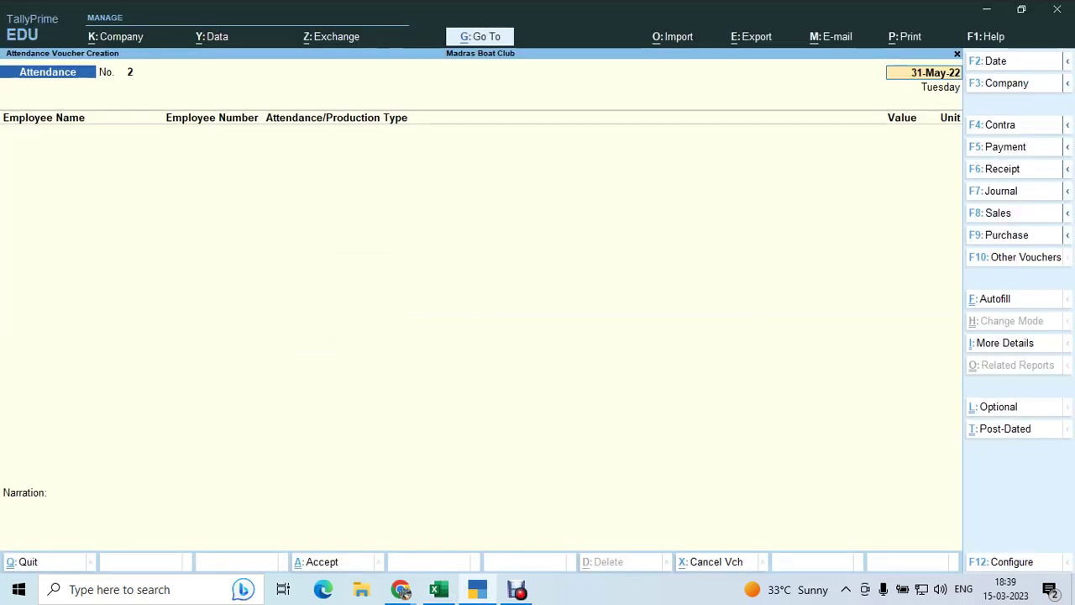
{"action": "key", "text": "BackSpace"}
{"action": "key", "text": "Escape"}
{"action": "key", "text": "Return"}
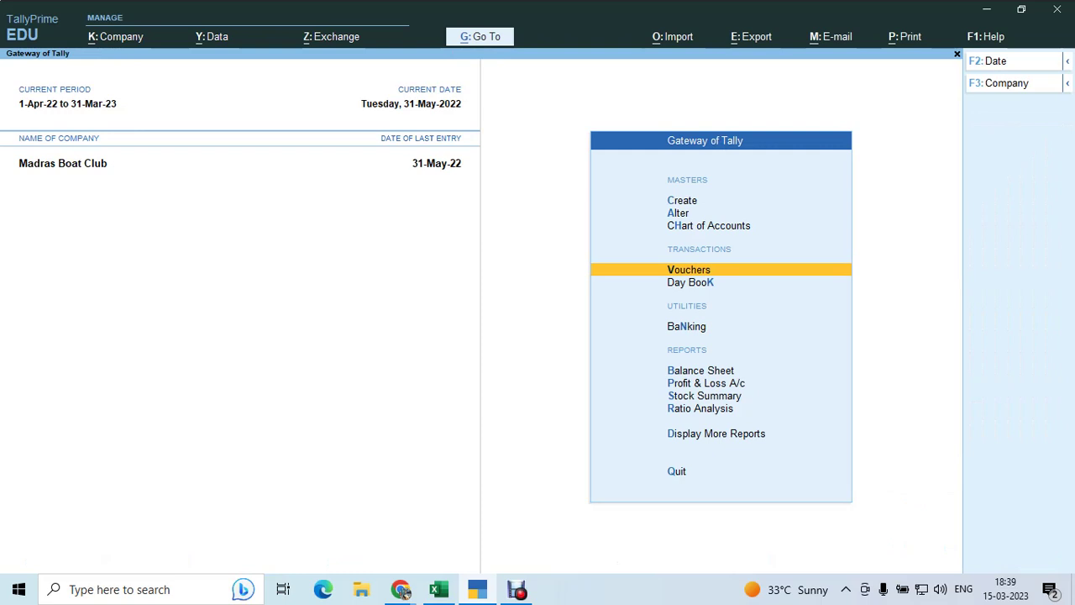
{"action": "key", "text": "Return"}
{"action": "key", "text": "F10"}
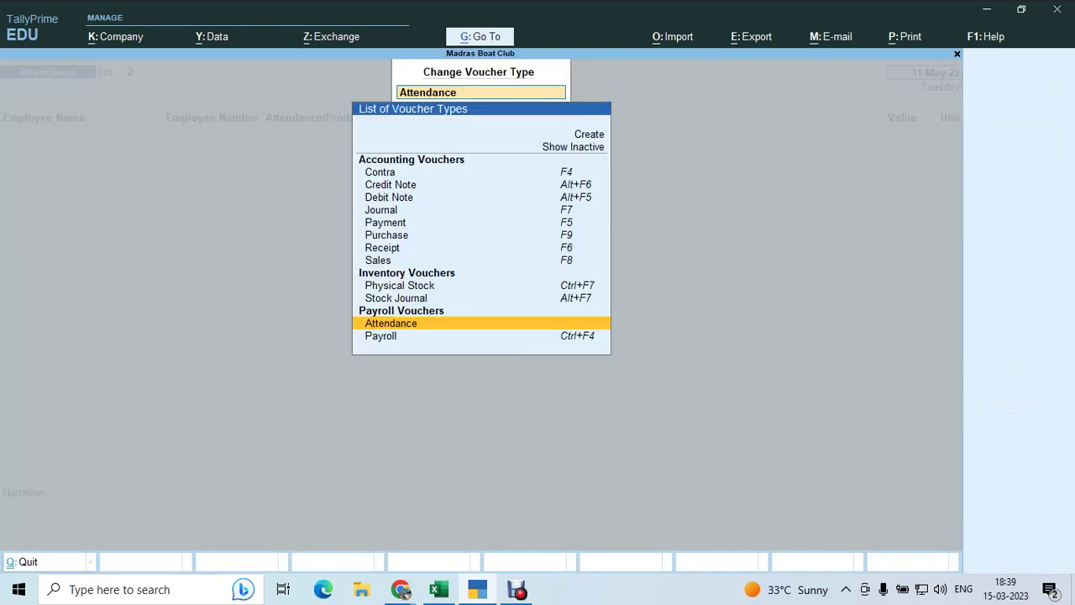
{"action": "key", "text": "Return"}
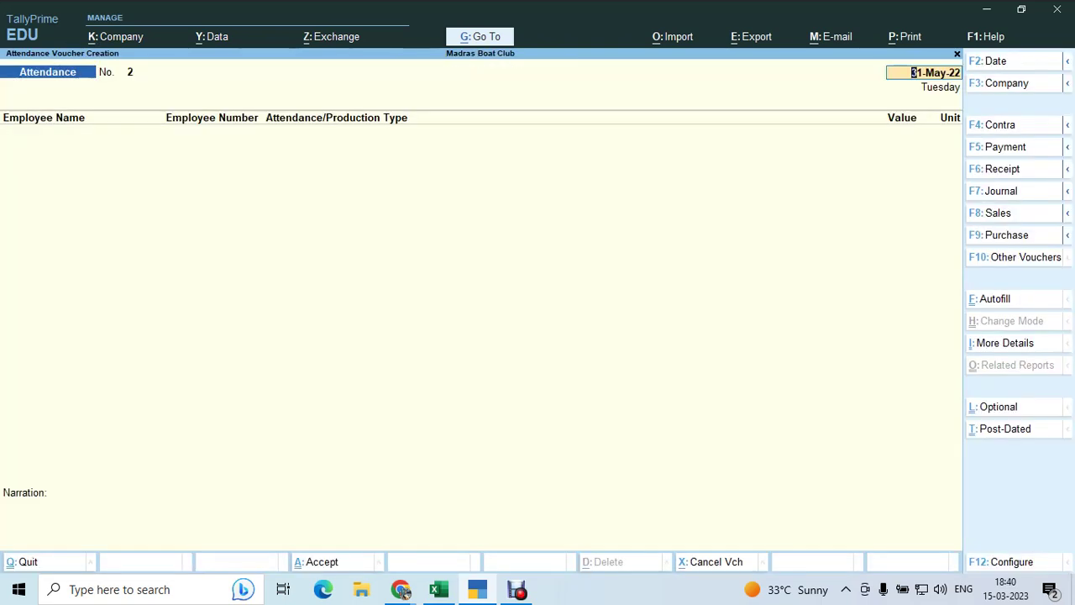
{"action": "key", "text": "F2"}
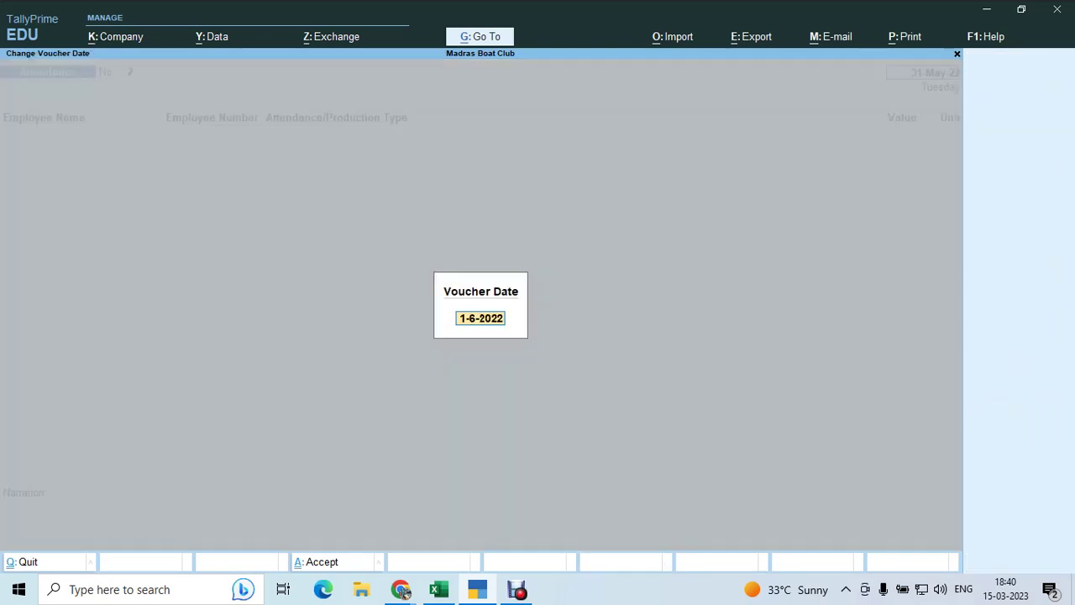
{"action": "key", "text": "BackSpace"}
{"action": "key", "text": "Escape"}
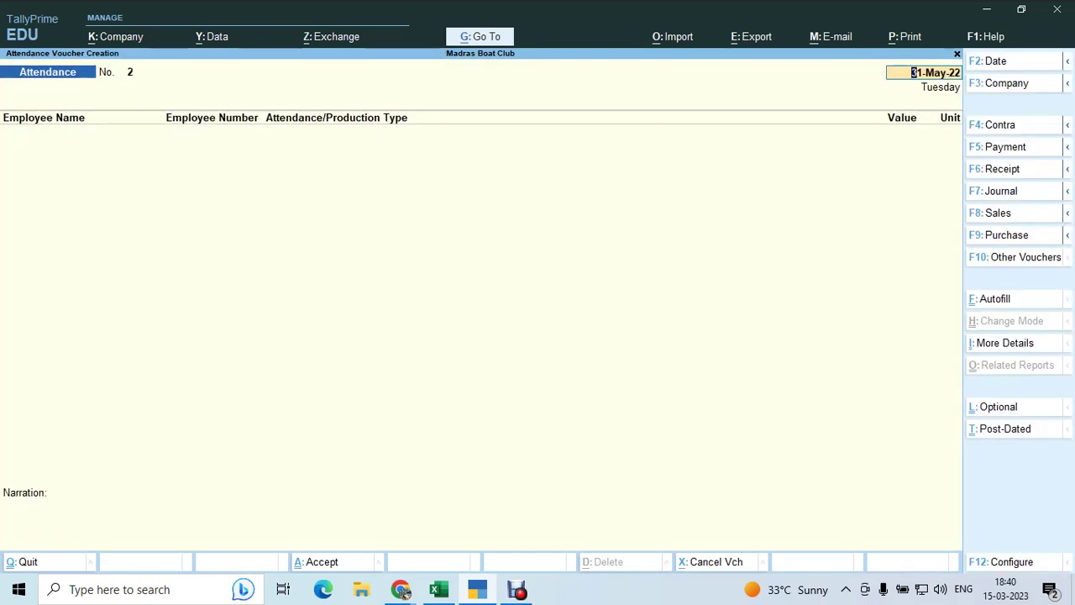
{"action": "key", "text": "ctrl+f"}
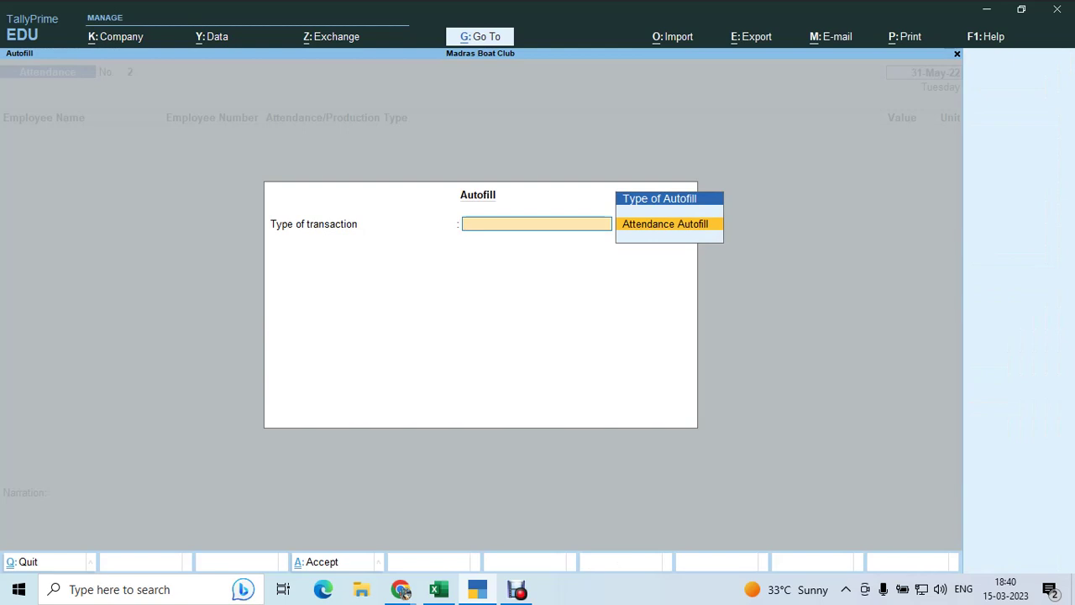
{"action": "key", "text": "Return"}
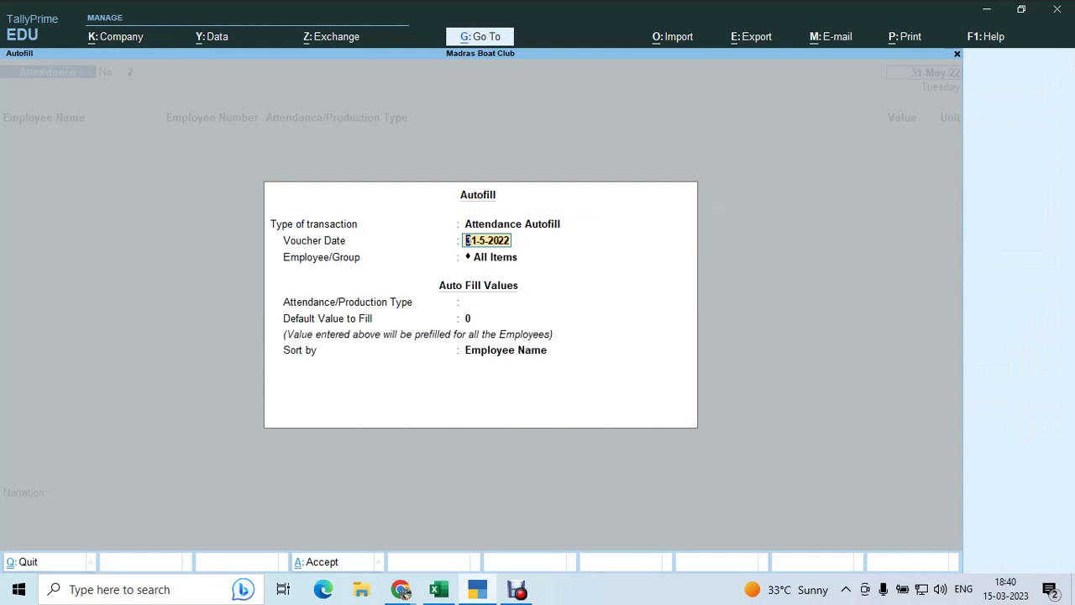
{"action": "key", "text": "Return"}
{"action": "key", "text": "Return"}
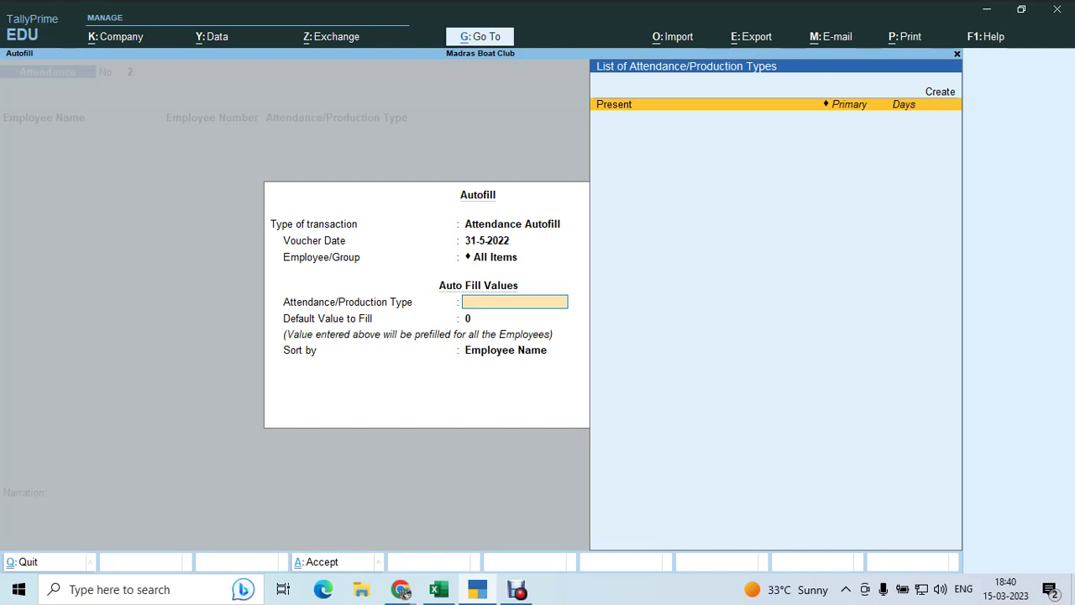
{"action": "key", "text": "Return"}
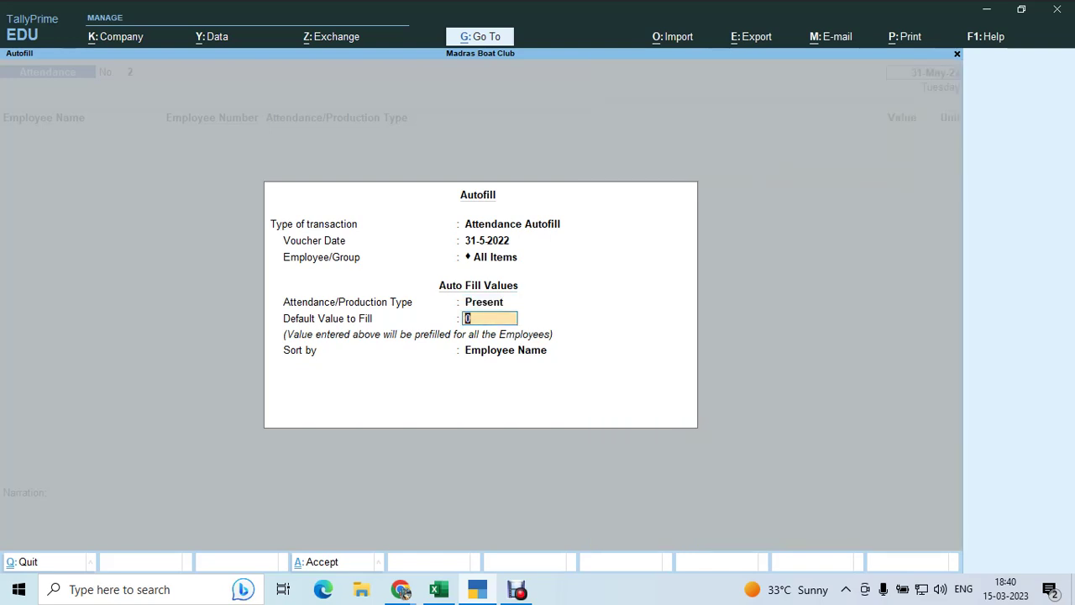
{"action": "key", "text": "Return"}
{"action": "key", "text": "Down"}
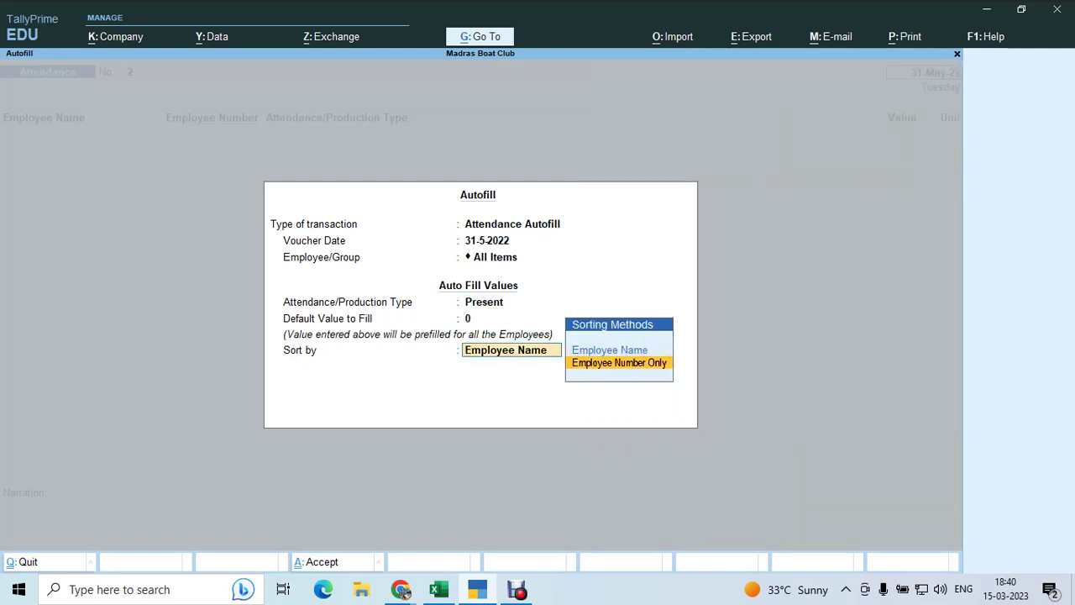
{"action": "key", "text": "Return"}
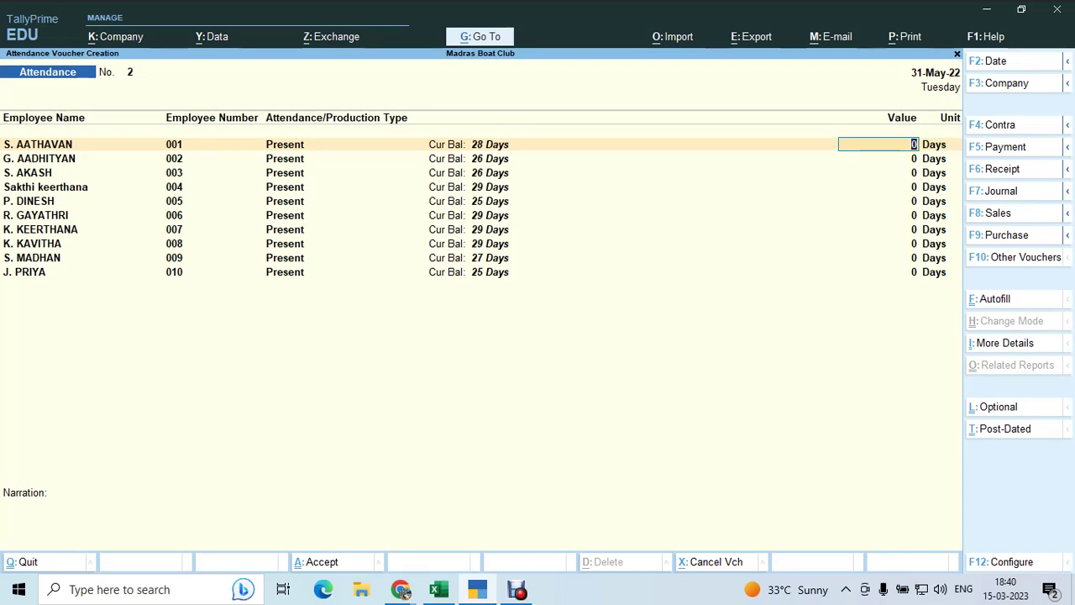
{"action": "key", "text": "BackSpace"}
{"action": "key", "text": "Escape"}
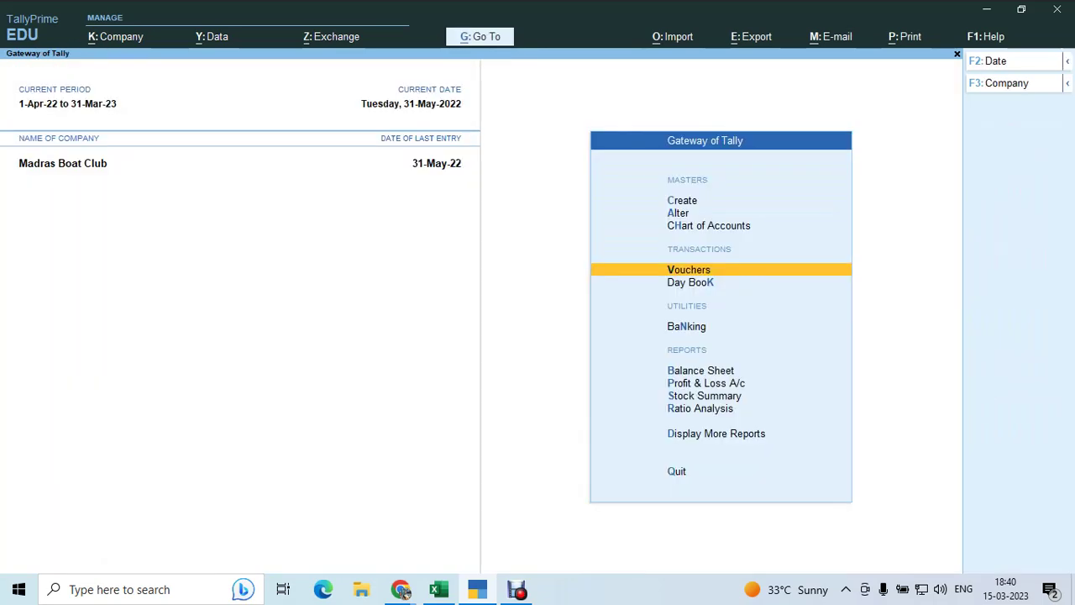
{"action": "key", "text": "alt+Tab"}
{"action": "key", "text": "alt+Tab"}
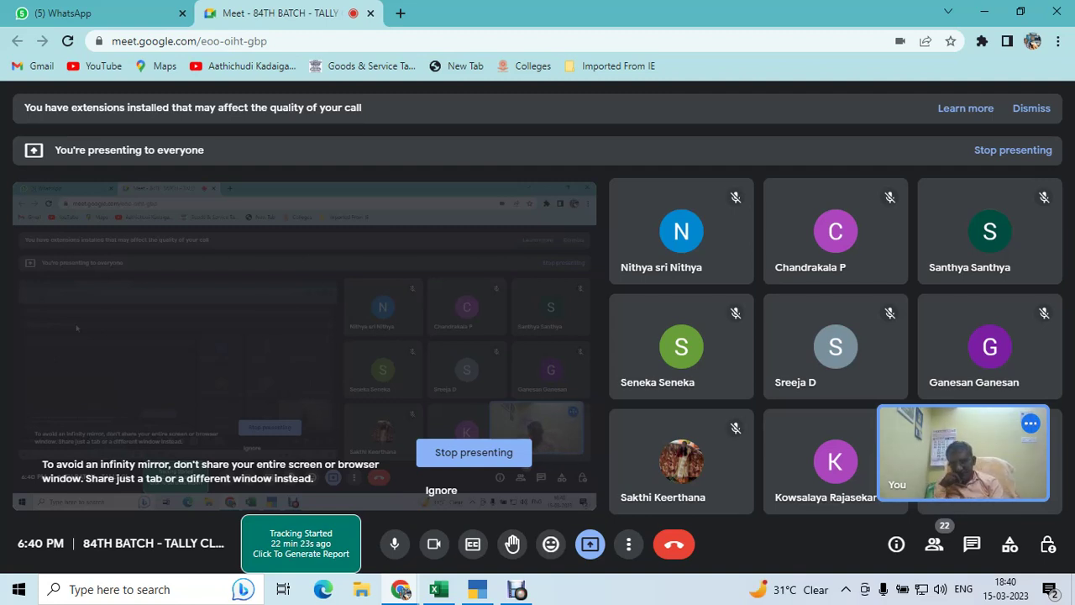
{"action": "key", "text": "alt+Tab"}
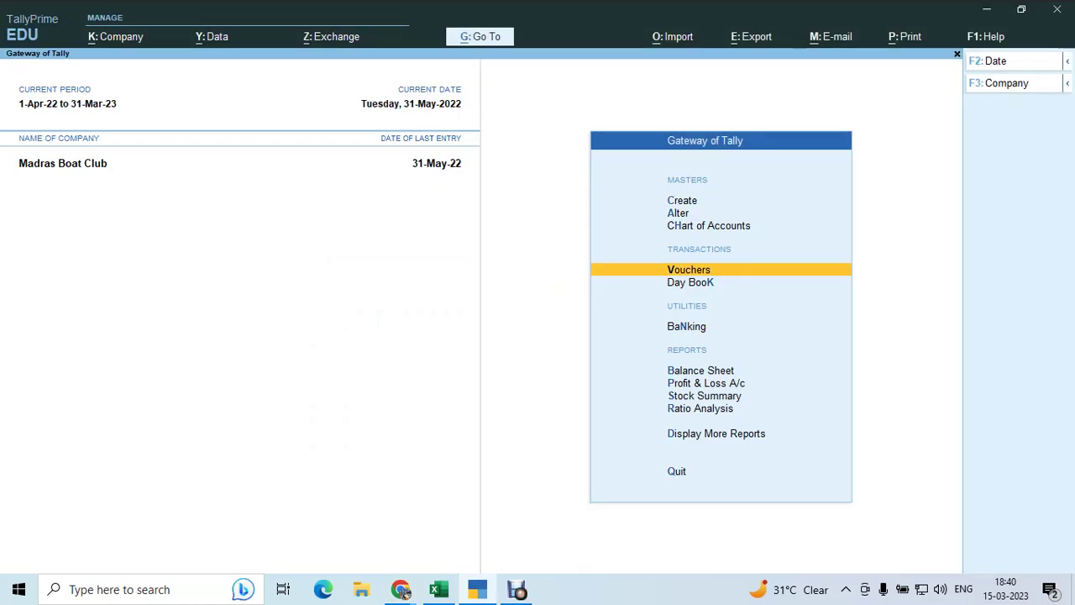
- Open voucher entry and change the voucher type from Attendance to Payroll
{"action": "key", "text": "Return"}
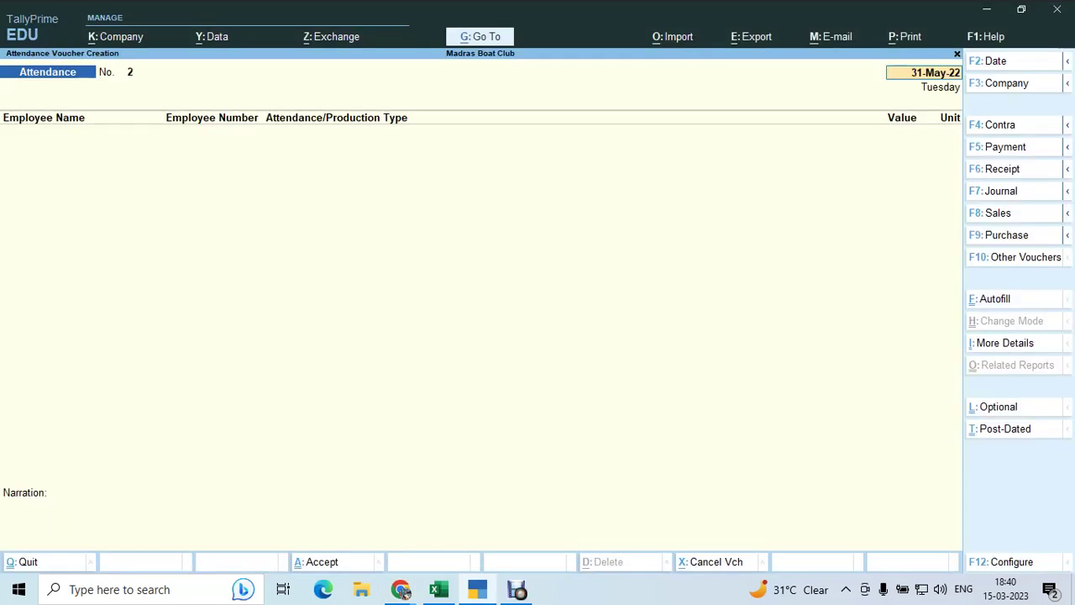
{"action": "key", "text": "F10"}
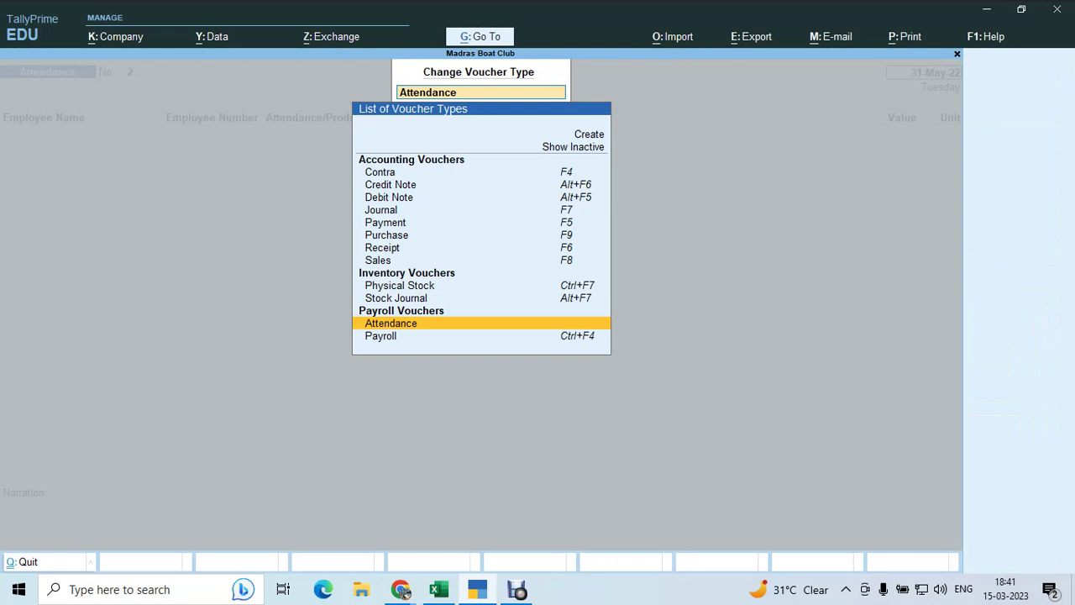
{"action": "key", "text": "Down"}
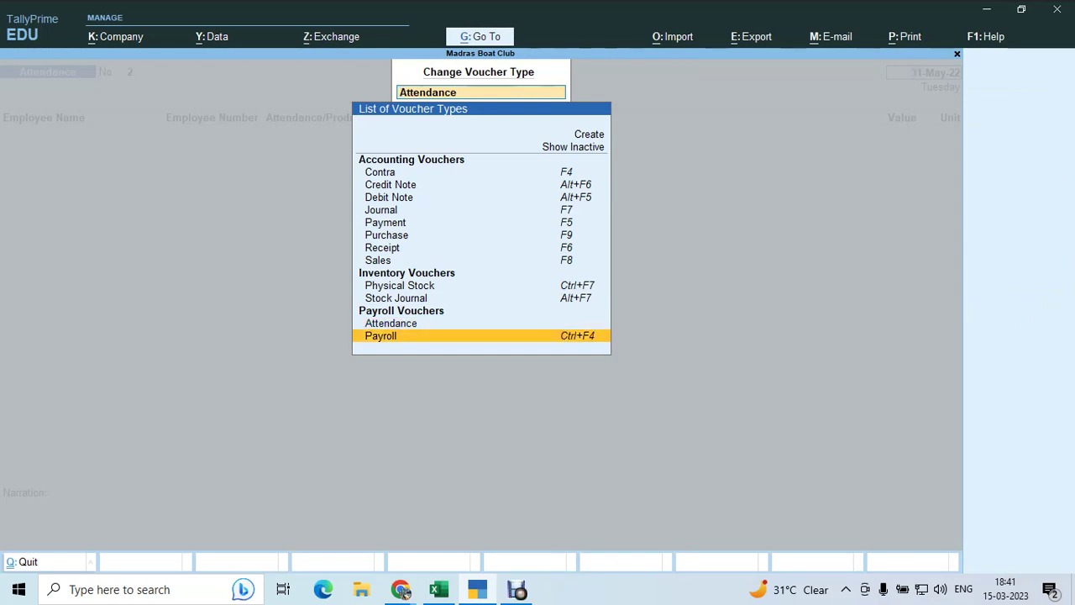
{"action": "key", "text": "Return"}
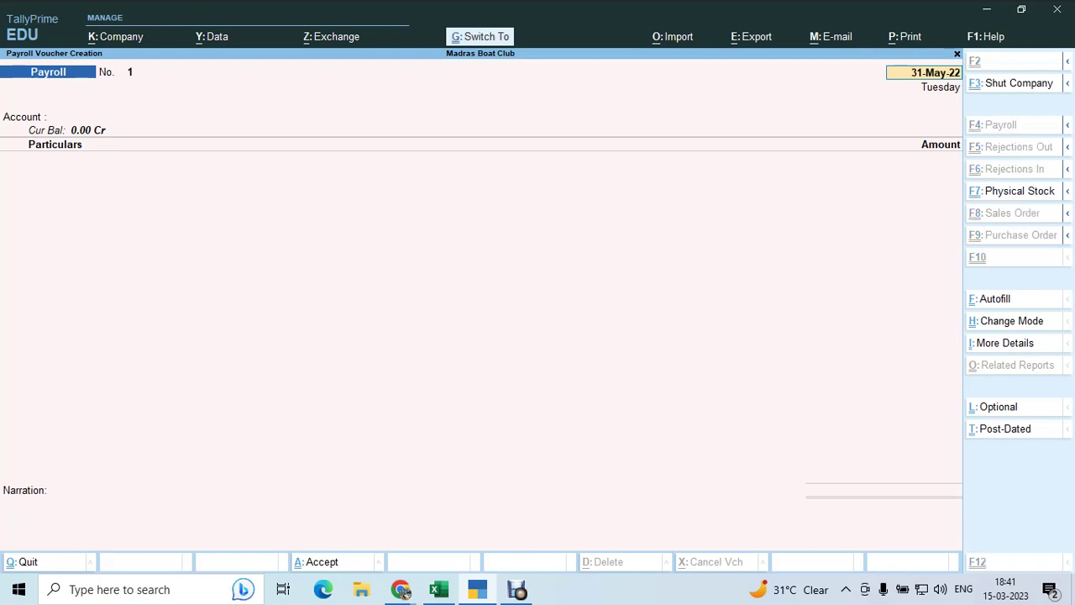
- Set up Payroll Autofill with the User Defined process for 1-5-2022 to 31-5-2022, all employees, sorted by Employee Number Only
{"action": "key", "text": "ctrl+f"}
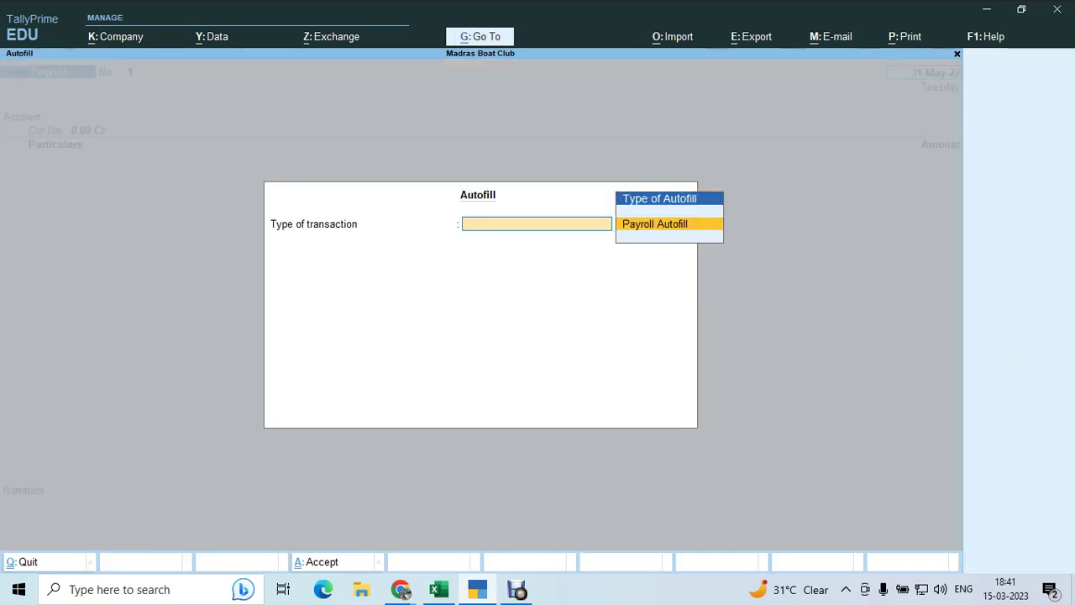
{"action": "key", "text": "Return"}
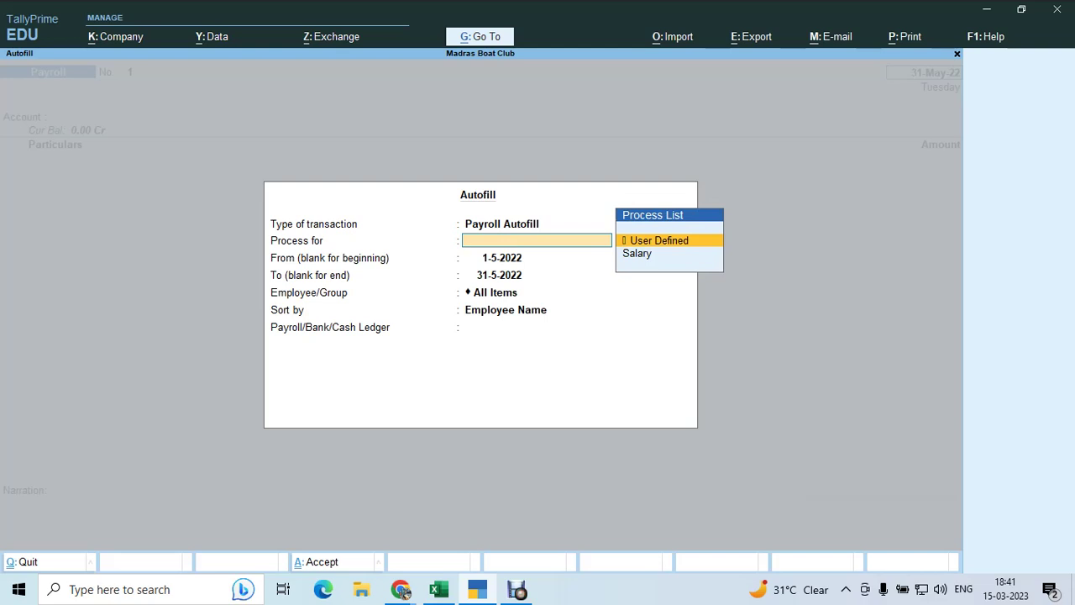
{"action": "key", "text": "Down"}
{"action": "key", "text": "Up"}
{"action": "key", "text": "Down"}
{"action": "key", "text": "Up"}
{"action": "key", "text": "Down"}
{"action": "key", "text": "Up"}
{"action": "key", "text": "Return"}
{"action": "key", "text": "Return"}
{"action": "key", "text": "Return"}
{"action": "key", "text": "Return"}
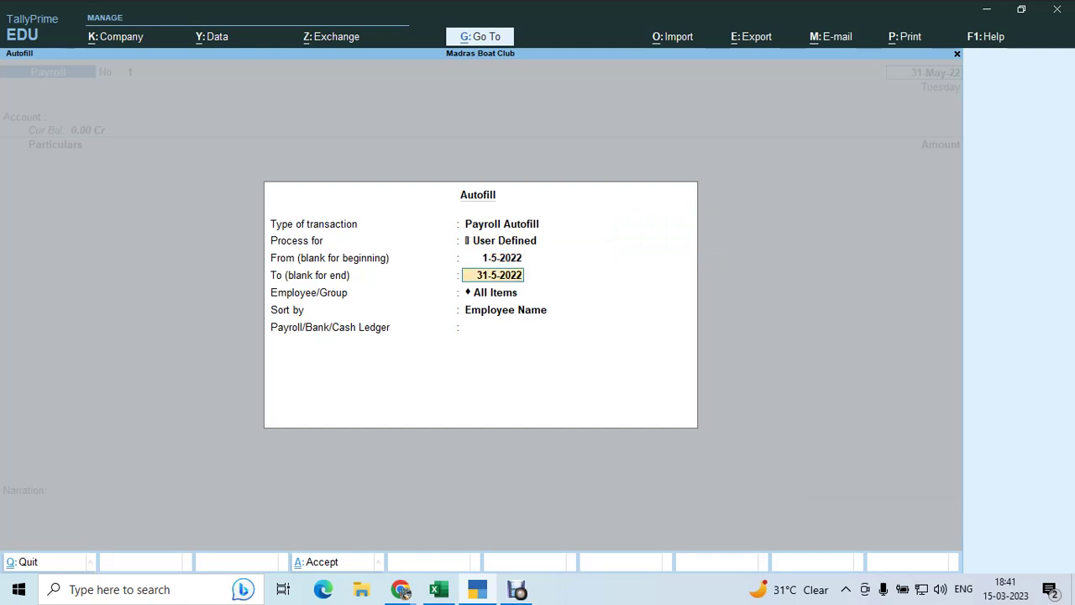
{"action": "key", "text": "Down"}
{"action": "key", "text": "Return"}
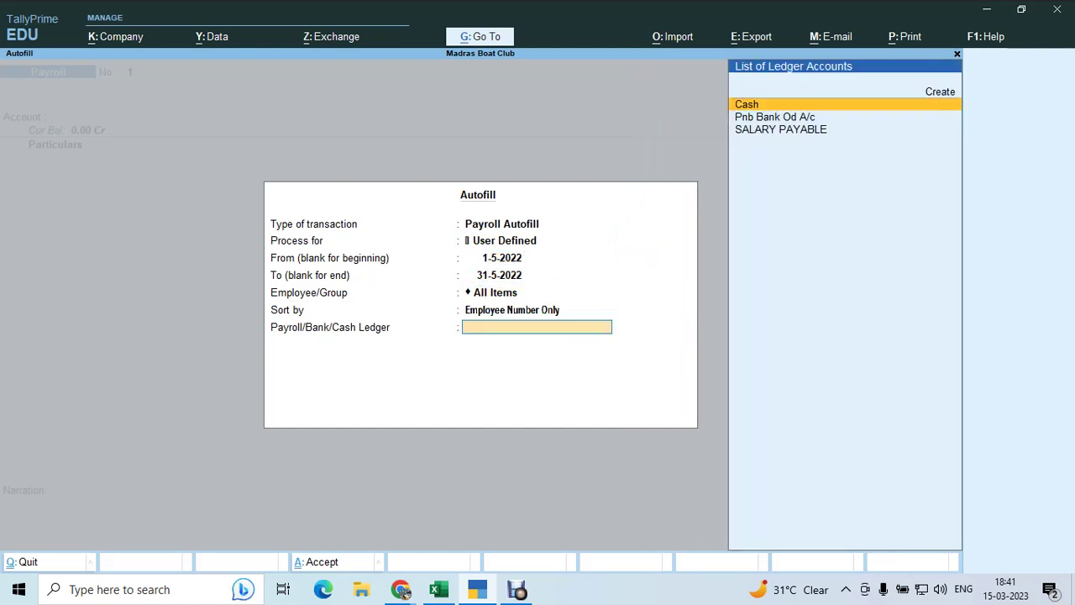
- Choose SALARY PAYABLE as the payroll ledger and autofill the voucher
{"action": "key", "text": "Down"}
{"action": "key", "text": "Down"}
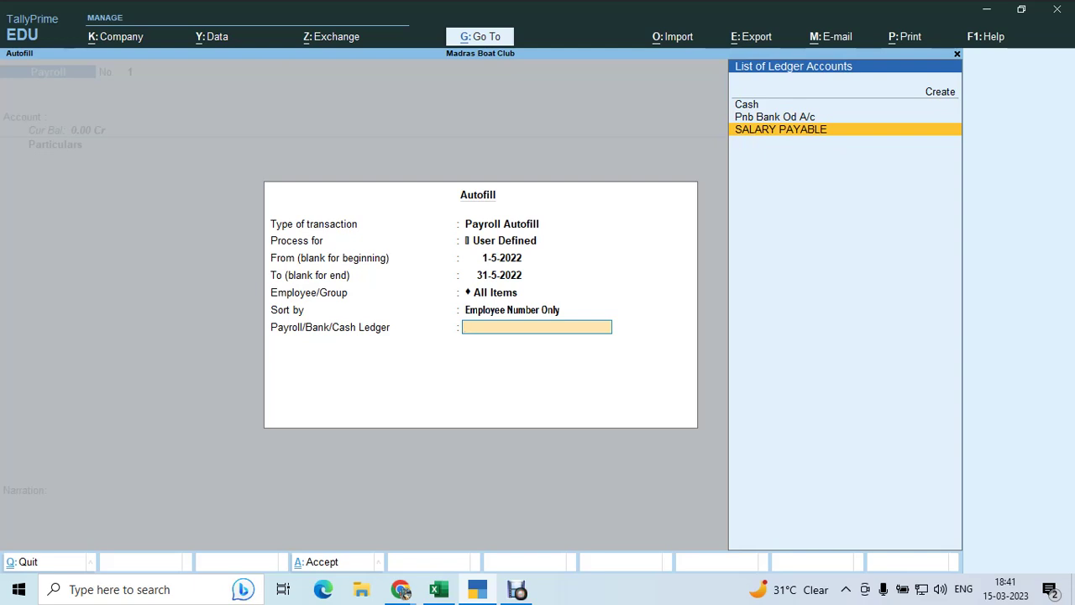
{"action": "key", "text": "Up"}
{"action": "key", "text": "Up"}
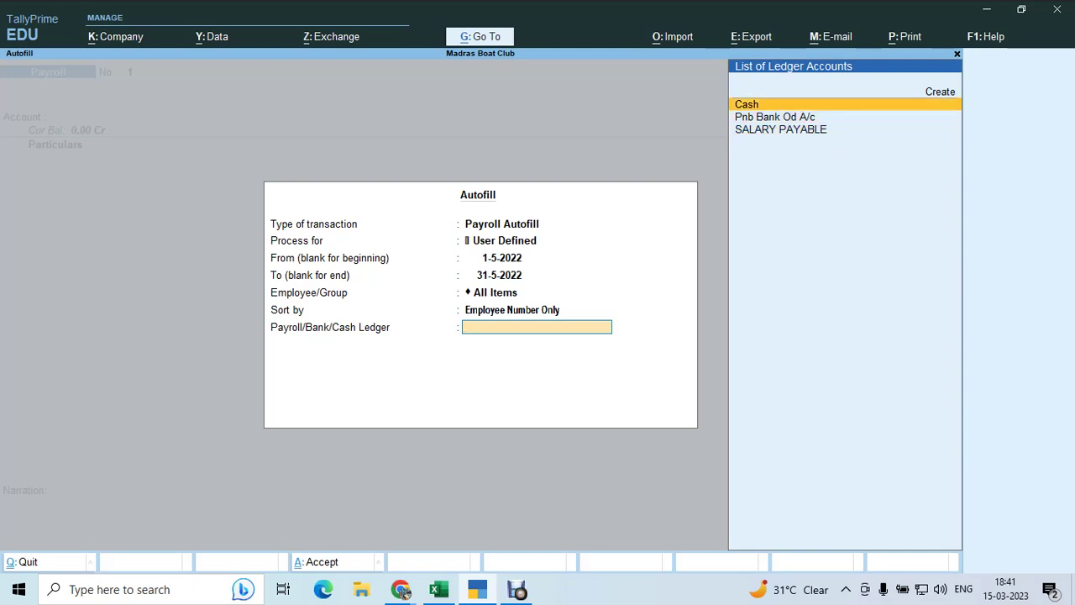
{"action": "key", "text": "Down"}
{"action": "key", "text": "Down"}
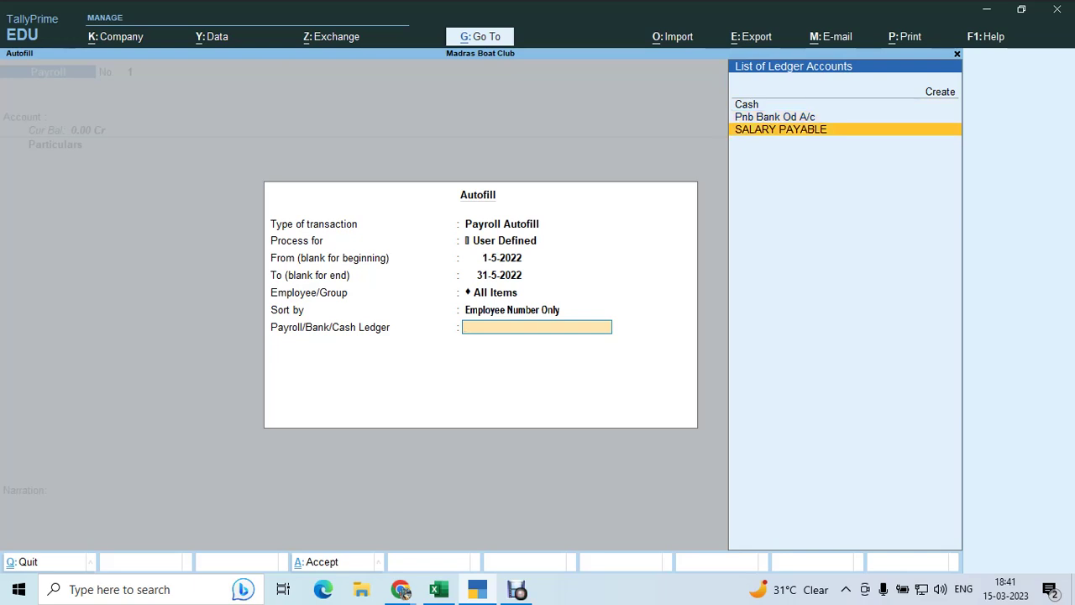
{"action": "key", "text": "Return"}
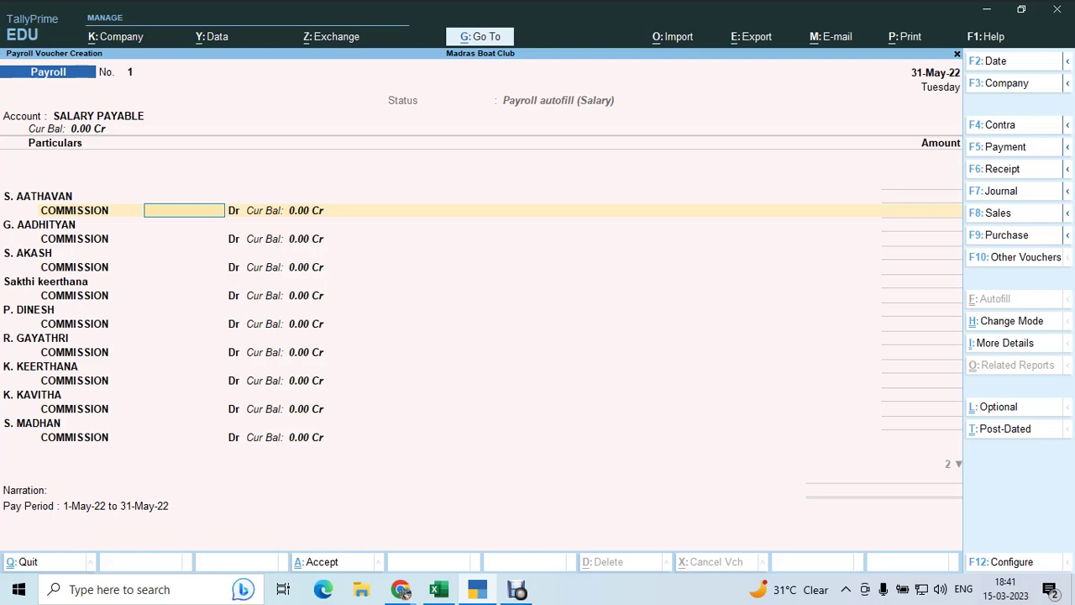
- Switch to Excel and look up the first employee's amount in the payroll sheet's Commission column
{"action": "key", "text": "alt+Tab"}
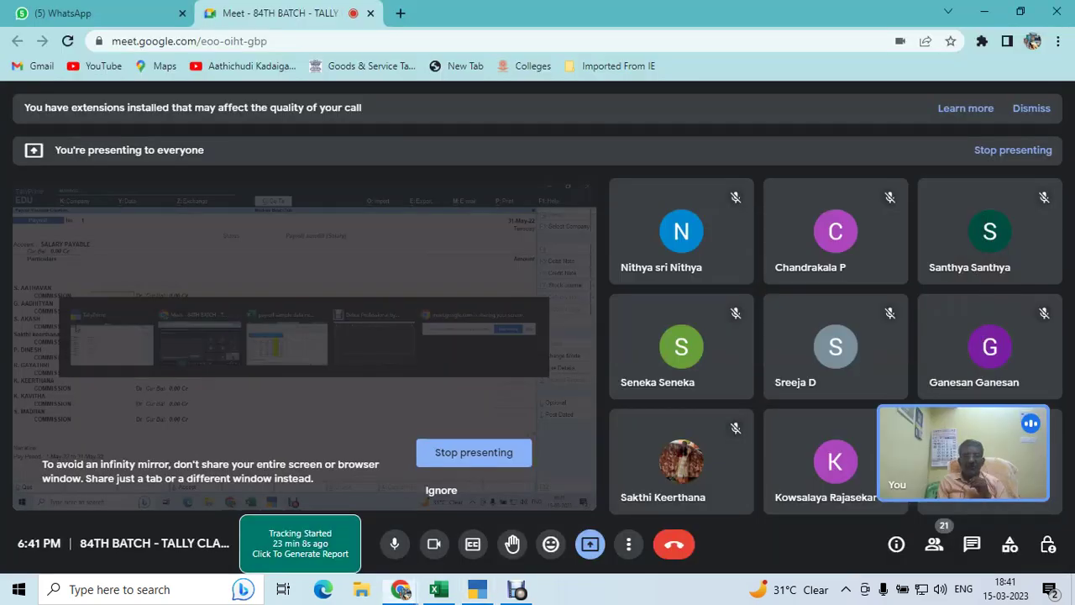
{"action": "key", "text": "alt+Tab"}
{"action": "key", "text": "Tab"}
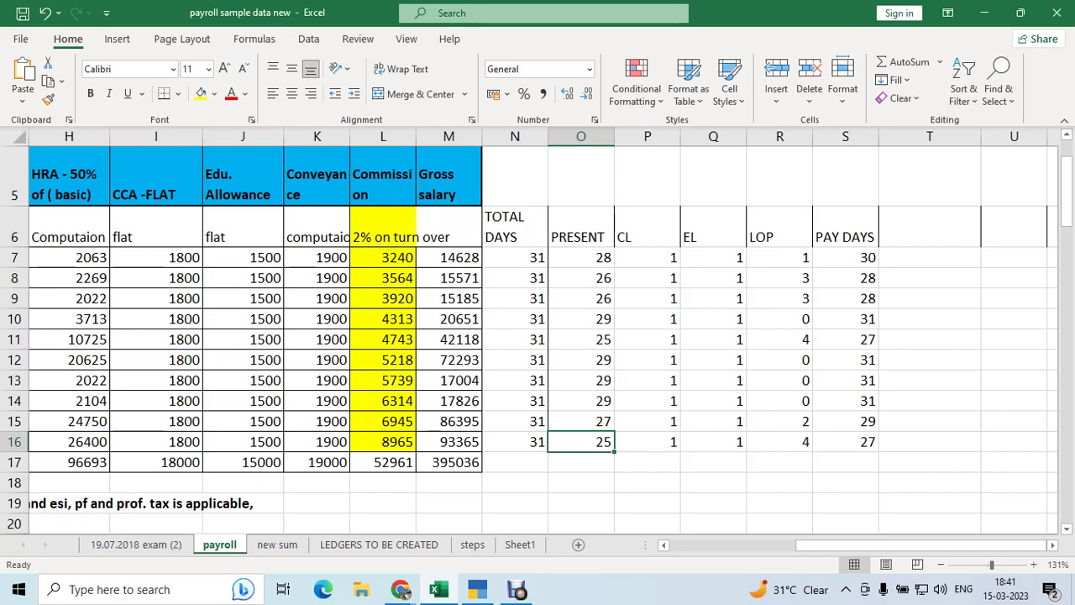
{"action": "key", "text": "Left"}
{"action": "key", "text": "Left"}
{"action": "key", "text": "Up"}
{"action": "key", "text": "Up"}
{"action": "key", "text": "Up"}
{"action": "key", "text": "Up"}
{"action": "key", "text": "Up"}
{"action": "key", "text": "Up"}
{"action": "key", "text": "Up"}
{"action": "key", "text": "Up"}
{"action": "key", "text": "Left"}
{"action": "key", "text": "Up"}
{"action": "key", "text": "Up"}
{"action": "key", "text": "Up"}
{"action": "key", "text": "Down"}
{"action": "key", "text": "Down"}
{"action": "key", "text": "Down"}
{"action": "key", "text": "Down"}
{"action": "key", "text": "Up"}
{"action": "key", "text": "Up"}
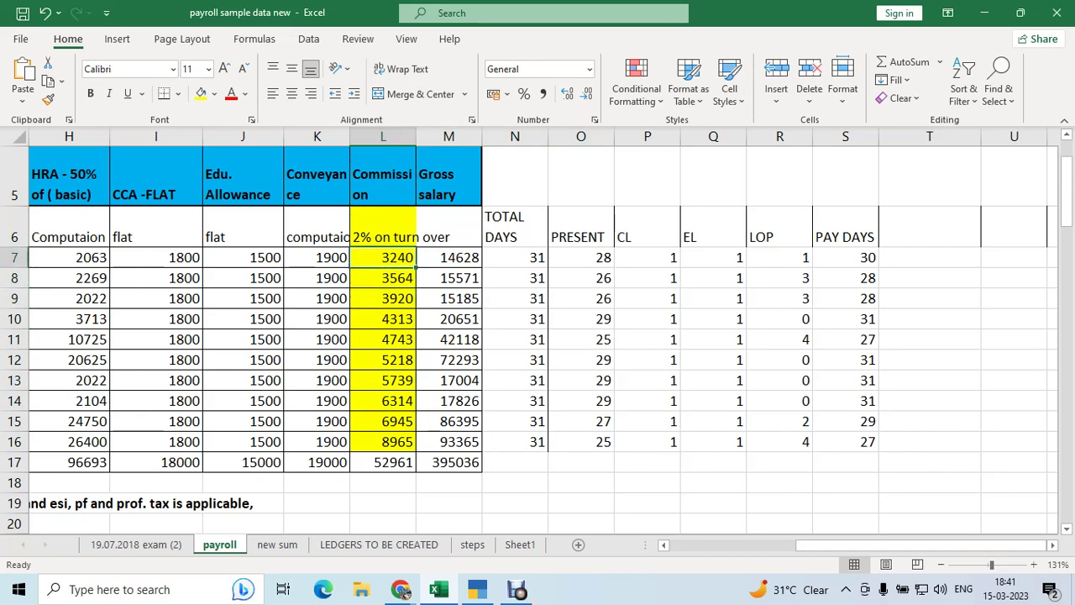
- Return to TallyPrime and enter 3240 as the first employee's commission in the payroll voucher
{"action": "left_click", "coordinate": [401, 590]}
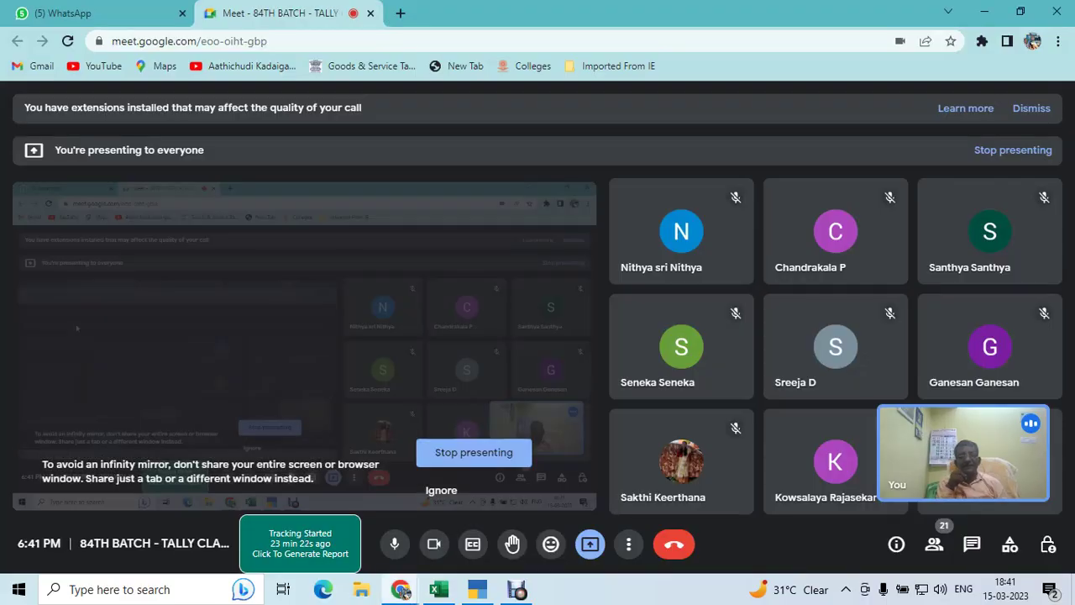
{"action": "key", "text": "alt+Tab"}
{"action": "key", "text": "Tab"}
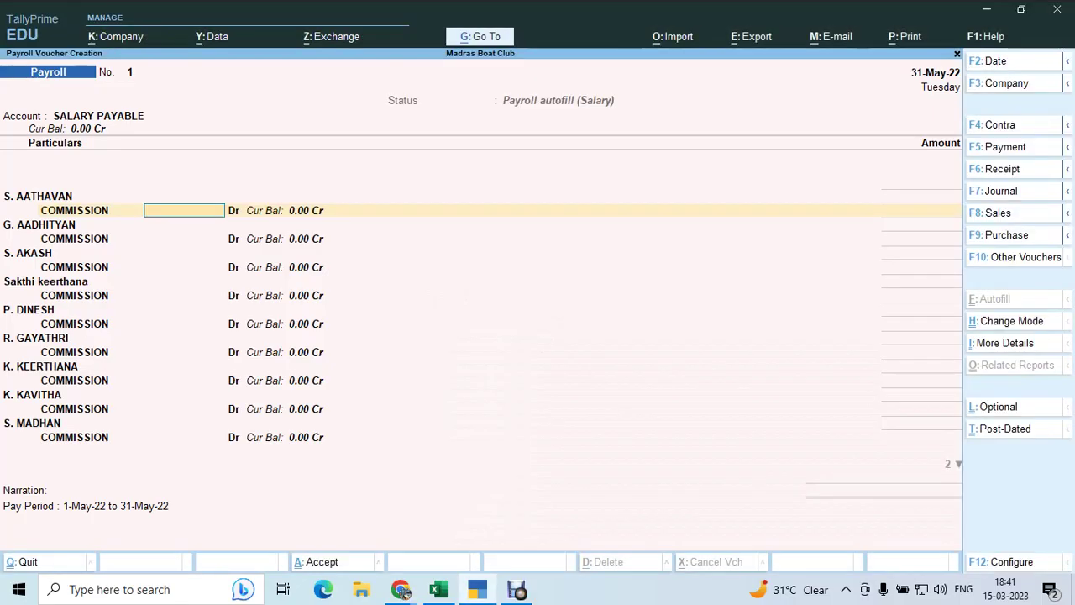
{"action": "type", "text": "3240"}
{"action": "key", "text": "Return"}
- Check the second Commission row in Excel and enter 3564 for the second employee in the payroll voucher
{"action": "key", "text": "alt+Tab"}
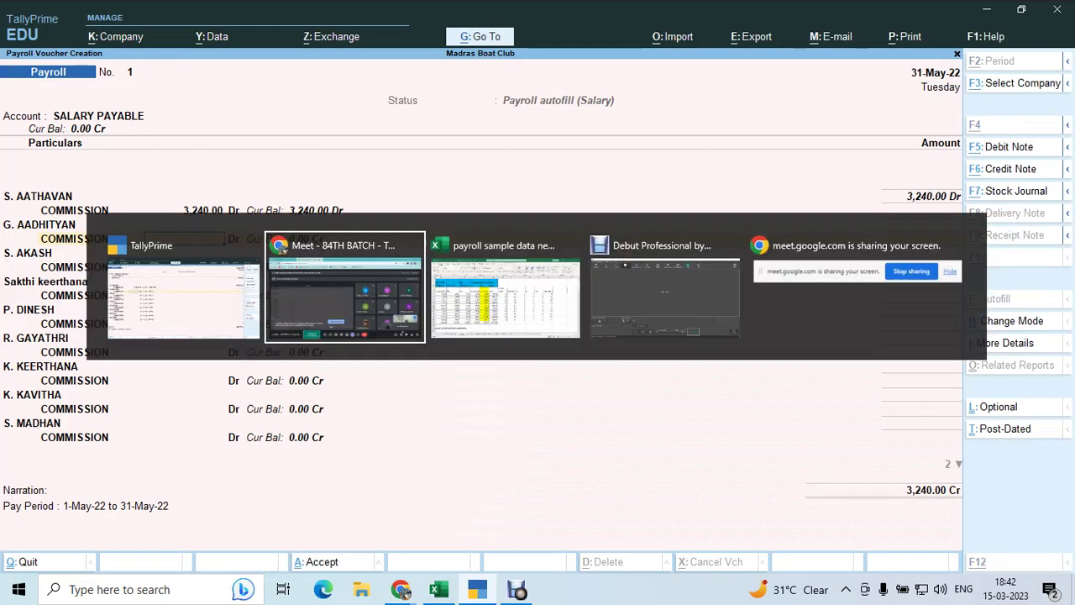
{"action": "key", "text": "alt+Tab"}
{"action": "key", "text": "Tab"}
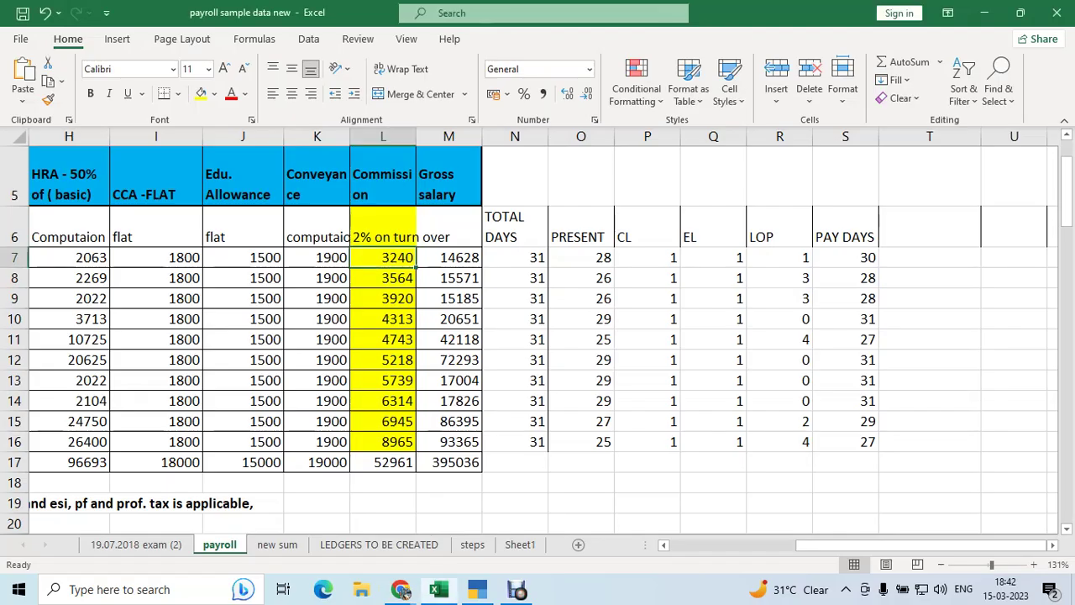
{"action": "key", "text": "Down"}
{"action": "key", "text": "alt+Tab"}
{"action": "key", "text": "Tab"}
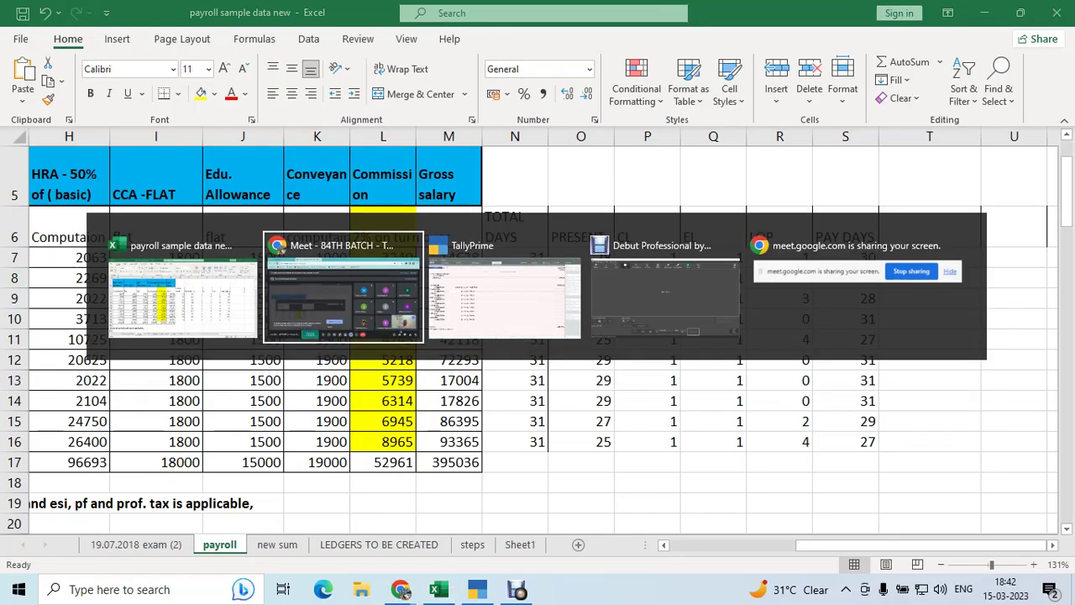
{"action": "type", "text": "3564"}
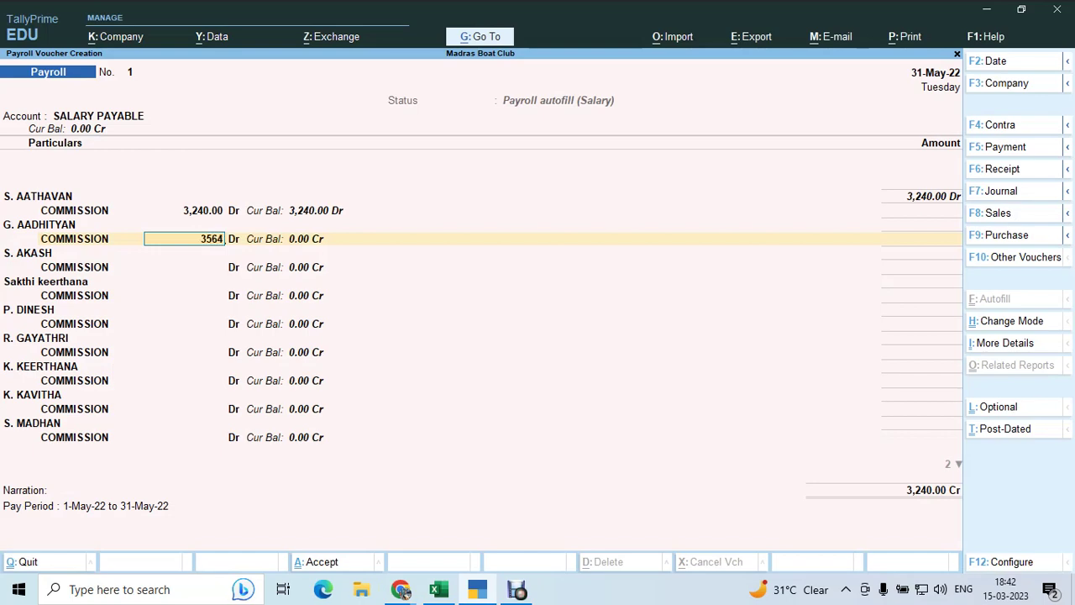
{"action": "key", "text": "Return"}
- Check the third Commission row in Excel and enter 3920 for the third employee in the payroll voucher
{"action": "key", "text": "alt+Tab"}
{"action": "key", "text": "Down"}
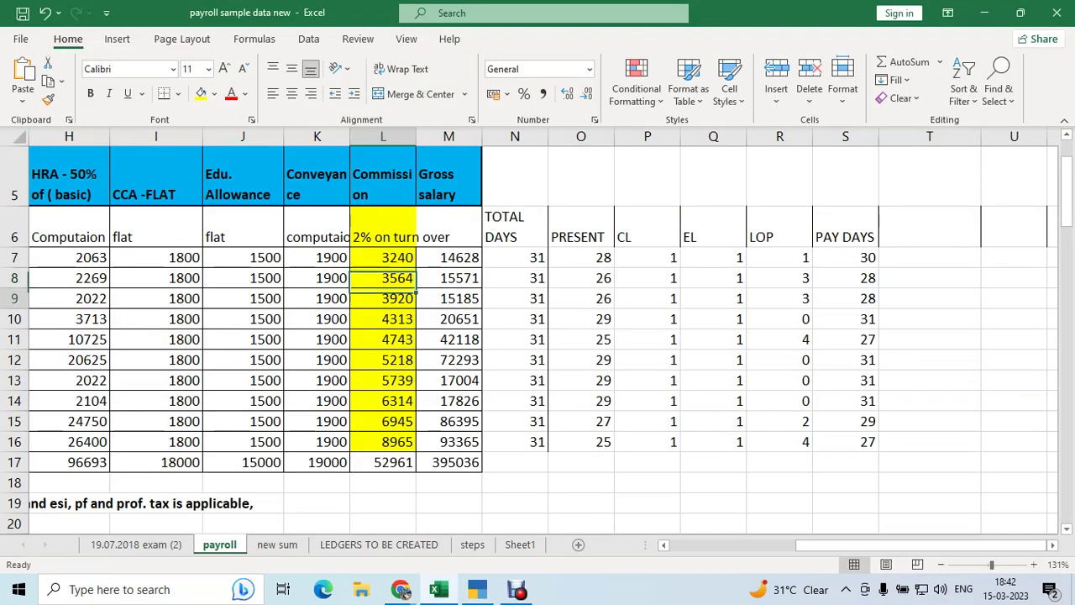
{"action": "key", "text": "alt+Tab"}
{"action": "type", "text": "3920"}
{"action": "key", "text": "Return"}
- Check the fourth Commission row in Excel and enter 4313 for the fourth employee in the payroll voucher
{"action": "key", "text": "alt+Tab"}
{"action": "key", "text": "Down"}
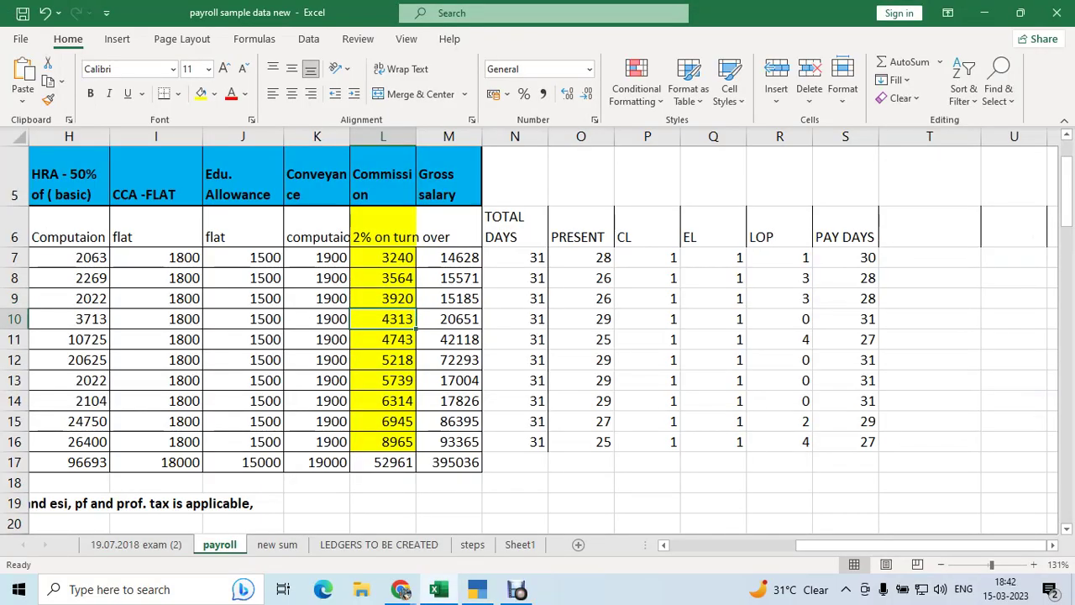
{"action": "key", "text": "shift+space"}
{"action": "key", "text": "alt+Tab"}
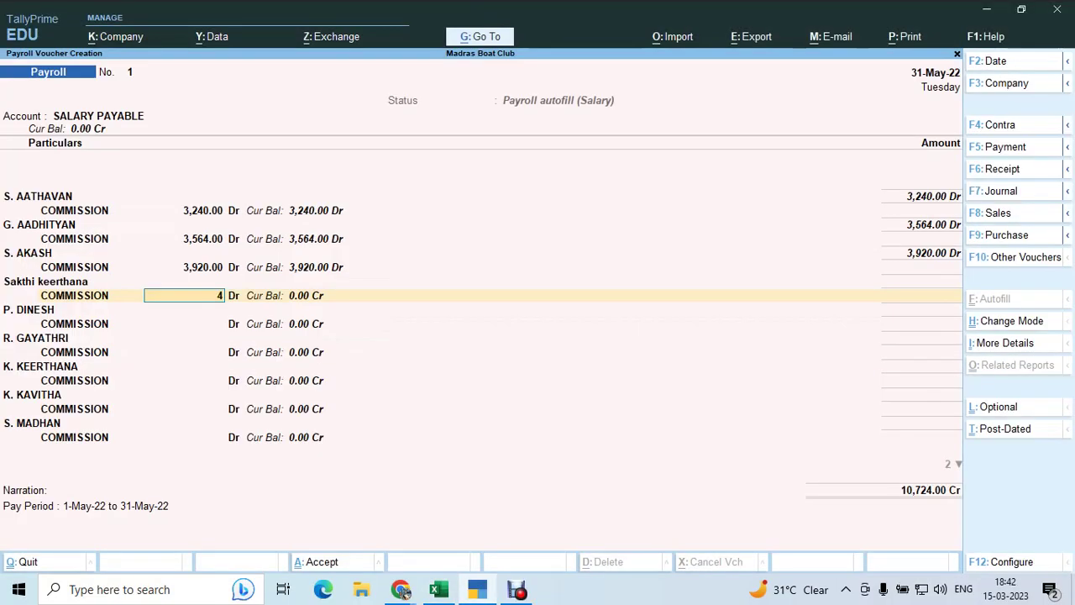
{"action": "type", "text": "4313"}
{"action": "key", "text": "Return"}
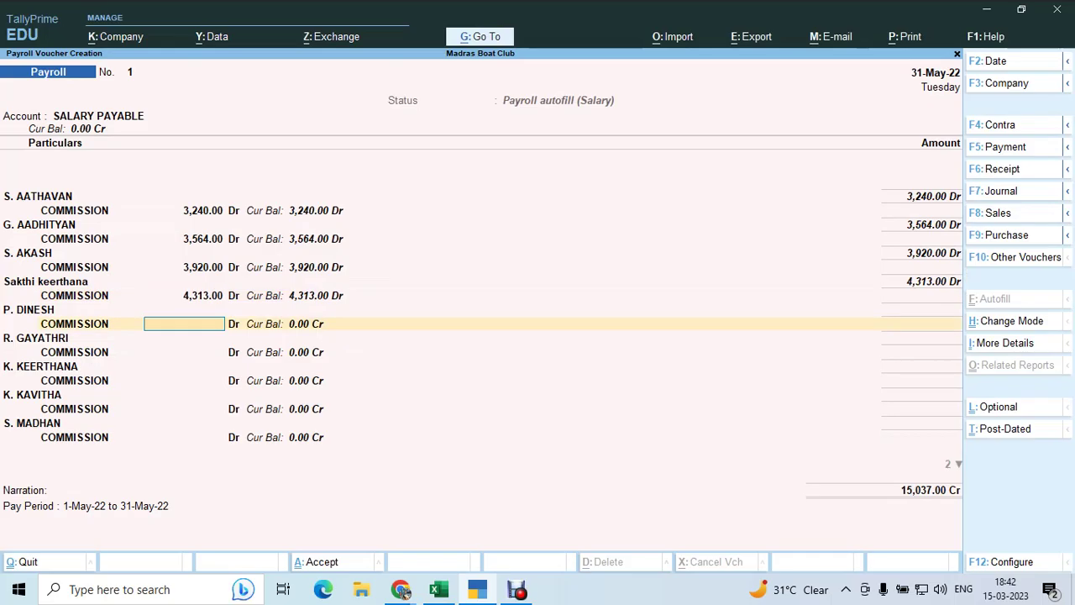
- Check the fifth Commission row in Excel and enter 4743 for the fifth employee in the payroll voucher
{"action": "key", "text": "alt+Tab"}
{"action": "key", "text": "Down"}
{"action": "key", "text": "shift+space"}
{"action": "key", "text": "alt+Tab"}
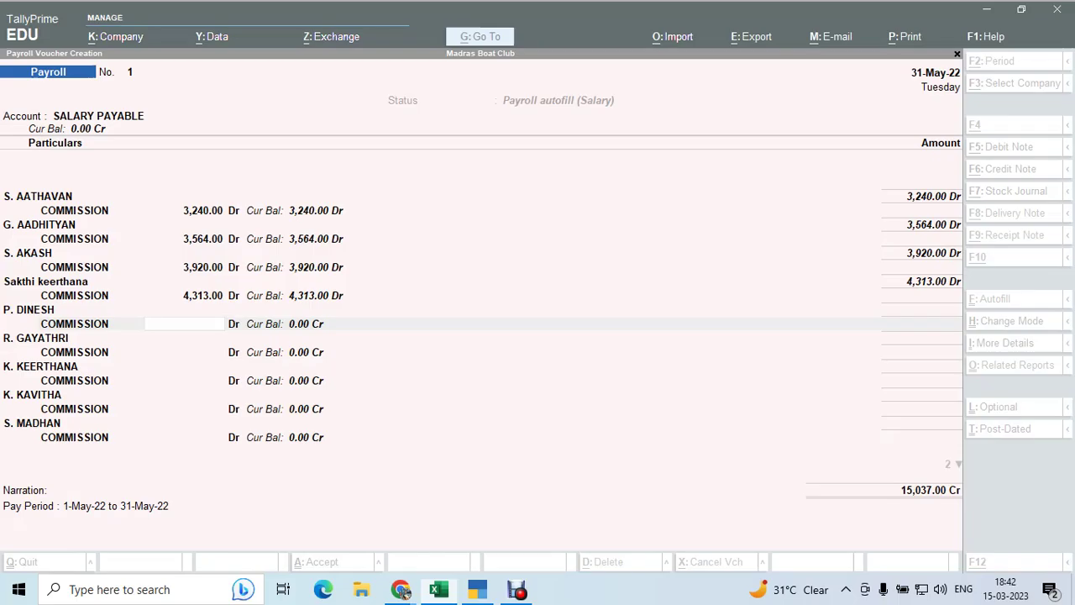
{"action": "type", "text": "4,743"}
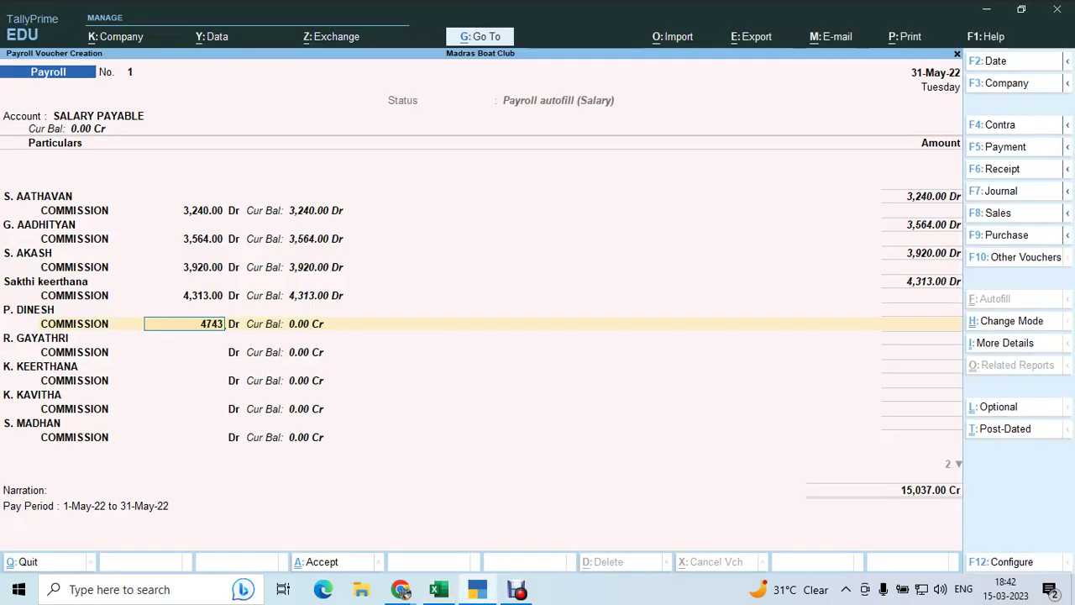
{"action": "key", "text": "Return"}
- Check the sixth Commission row in Excel and enter 5218 for the sixth employee in the payroll voucher
{"action": "key", "text": "alt+Tab"}
{"action": "key", "text": "Down"}
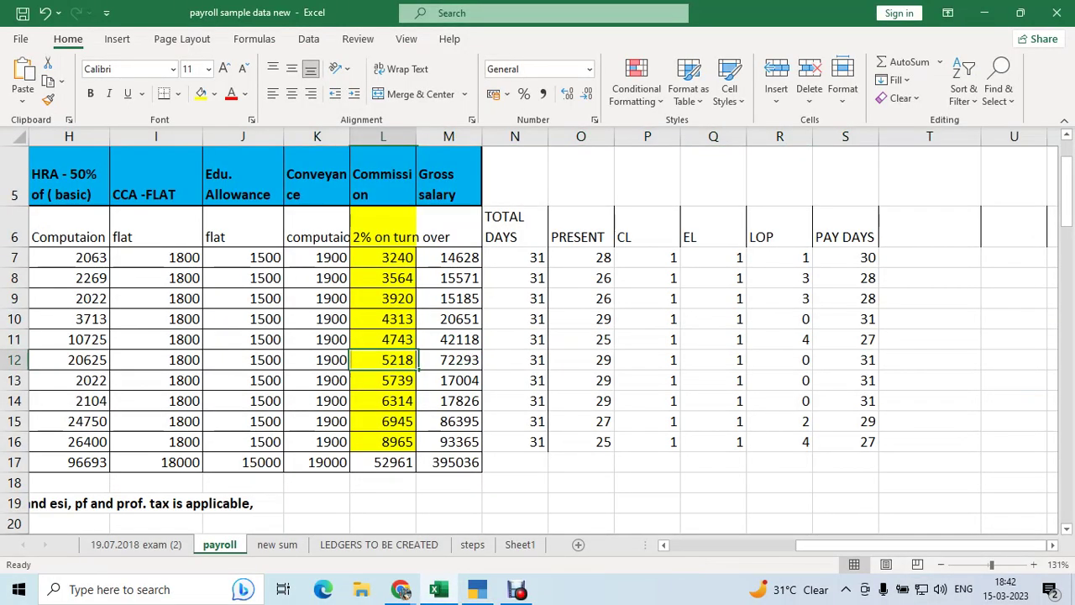
{"action": "key", "text": "shift+space"}
{"action": "key", "text": "alt+Tab"}
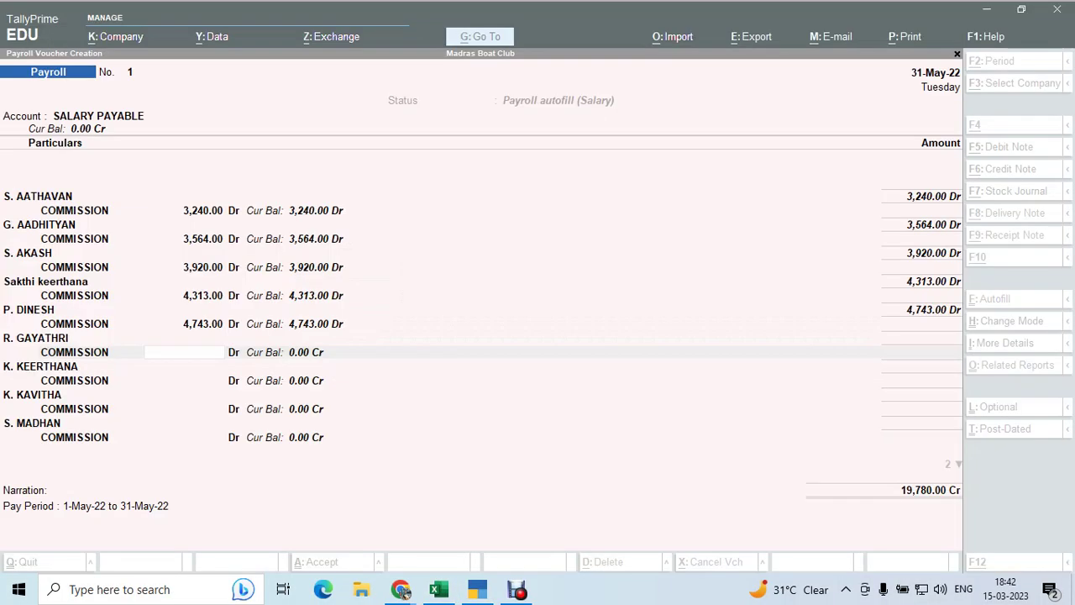
{"action": "type", "text": "5218"}
{"action": "key", "text": "Return"}
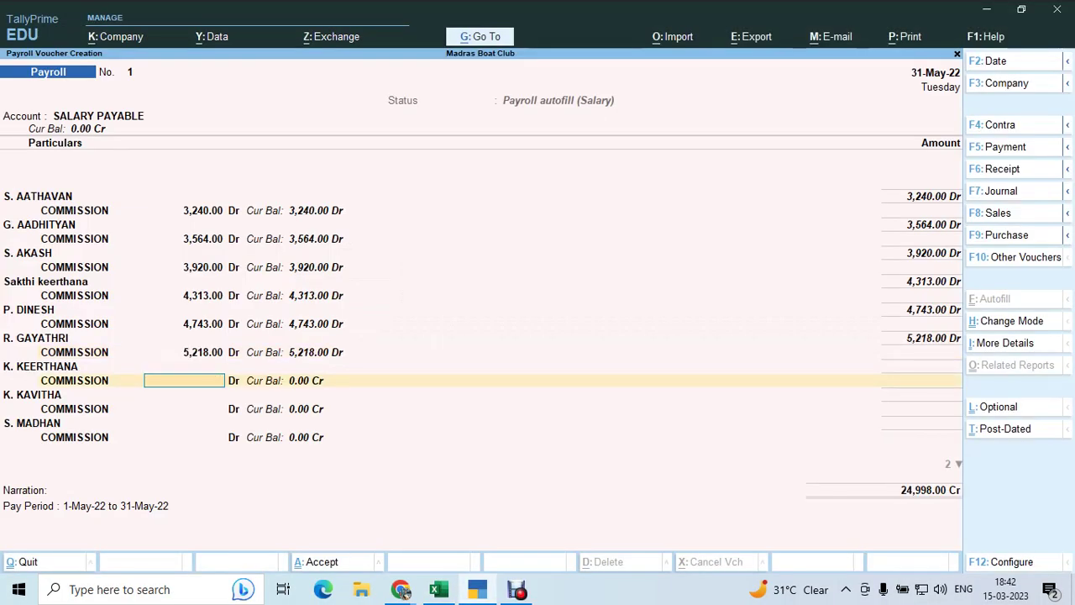
- Check the seventh Commission row in Excel and enter 5739 for the seventh employee in the payroll voucher
{"action": "key", "text": "alt+Tab"}
{"action": "key", "text": "Down"}
{"action": "key", "text": "shift+space"}
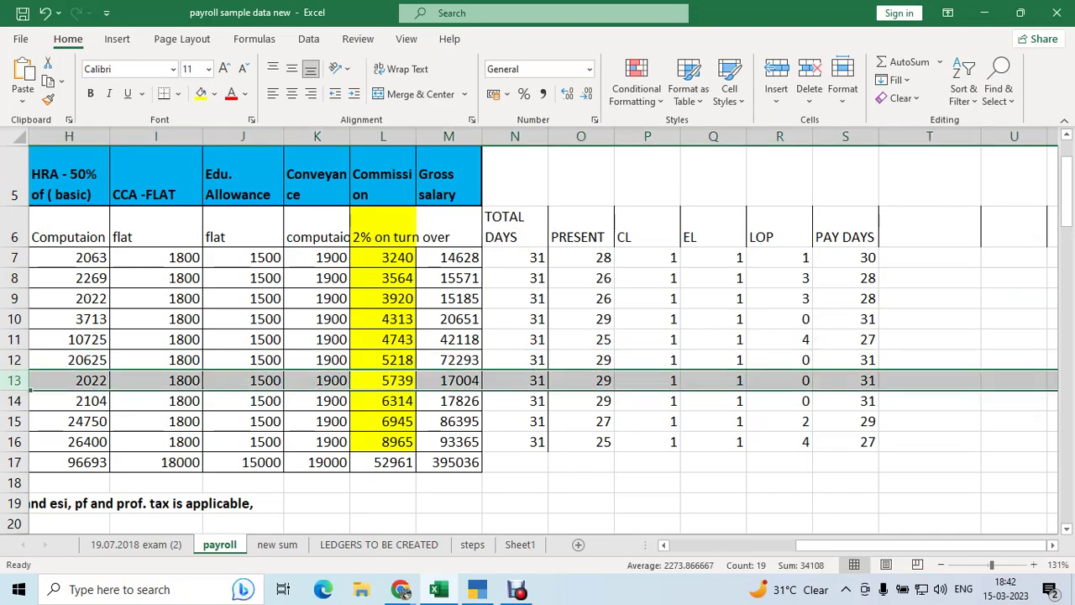
{"action": "key", "text": "alt+Tab"}
{"action": "type", "text": "5739"}
{"action": "key", "text": "Return"}
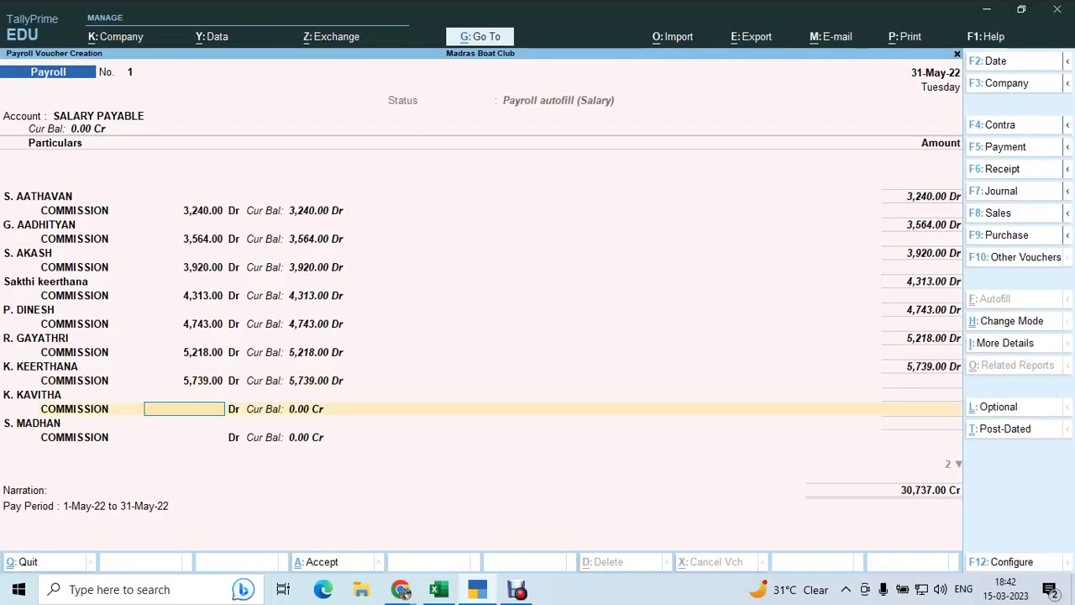
- Check the eighth Commission row in Excel and enter 6314 for the eighth employee in the payroll voucher
{"action": "key", "text": "alt+Tab"}
{"action": "key", "text": "Down"}
{"action": "key", "text": "shift+space"}
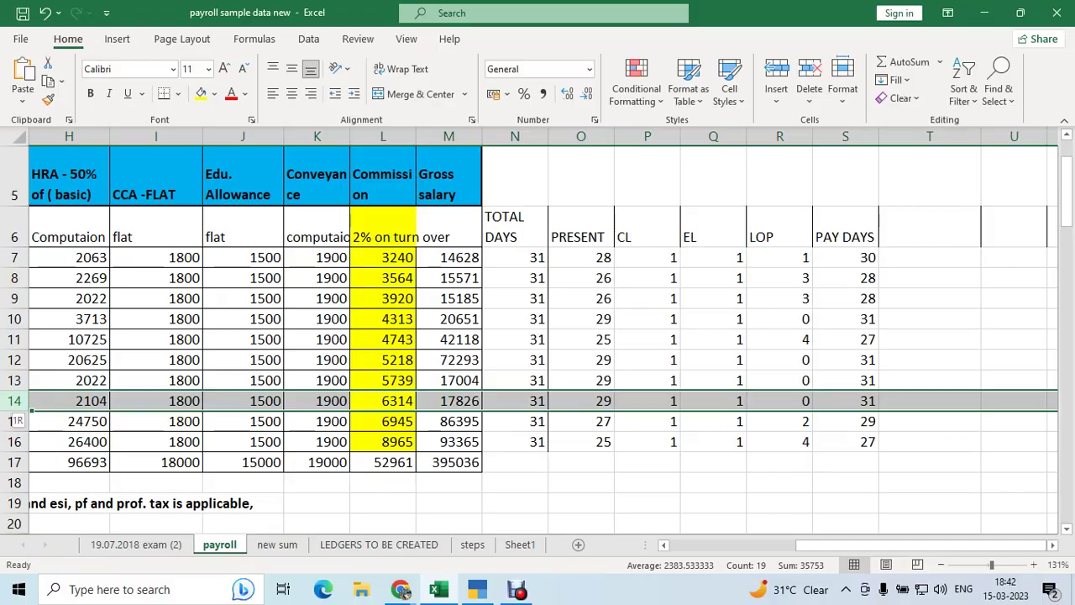
{"action": "key", "text": "alt+Tab"}
{"action": "type", "text": "6314"}
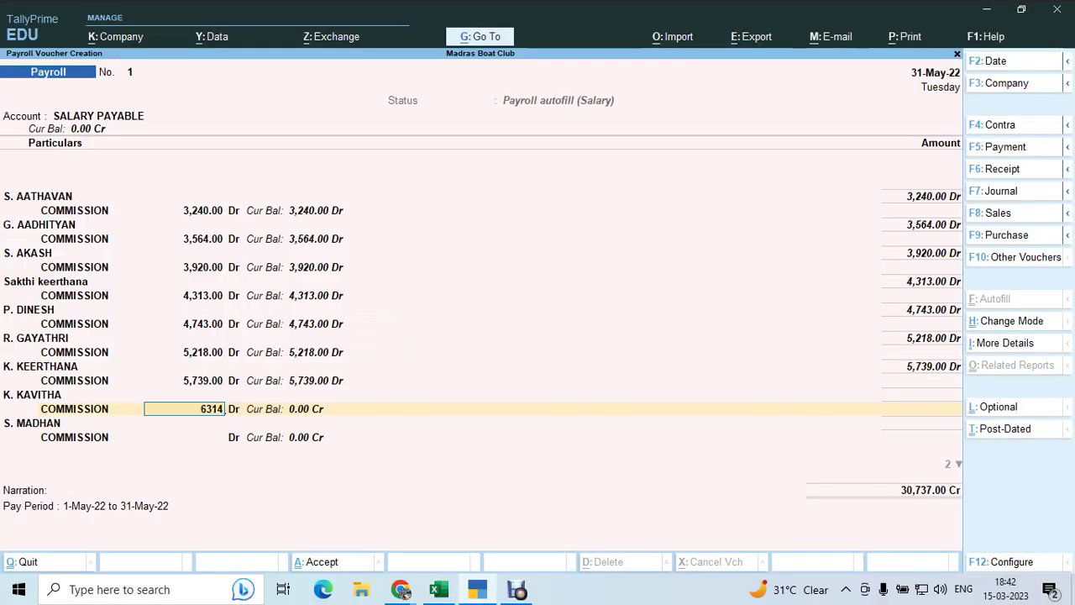
{"action": "key", "text": "Return"}
- Check the ninth Commission row in Excel and enter 6945 for the ninth employee in the payroll voucher
{"action": "key", "text": "alt+Tab"}
{"action": "key", "text": "Down"}
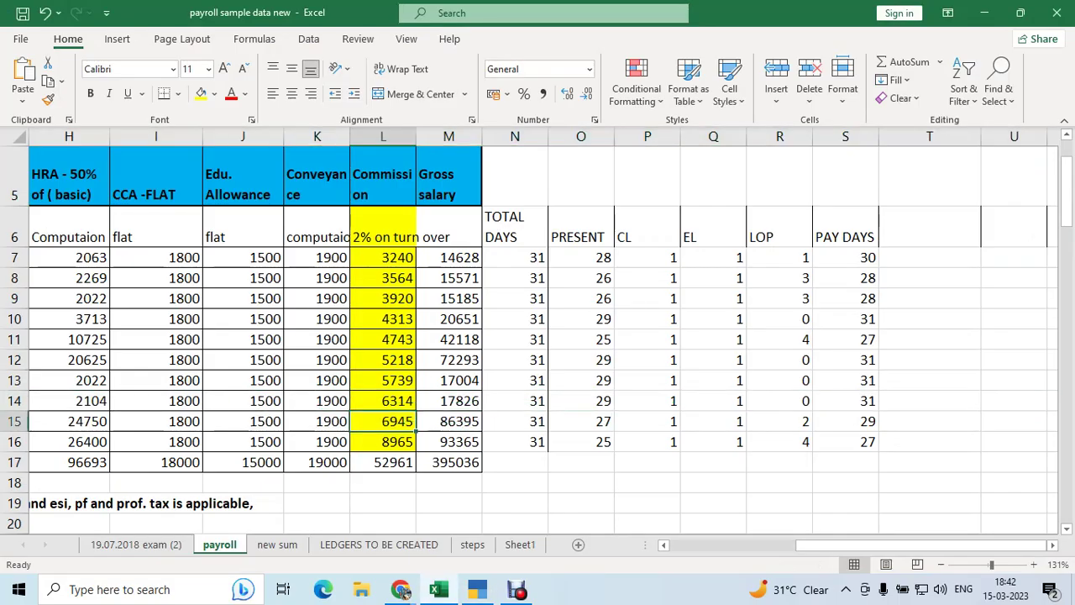
{"action": "key", "text": "shift+space"}
{"action": "key", "text": "alt+Tab"}
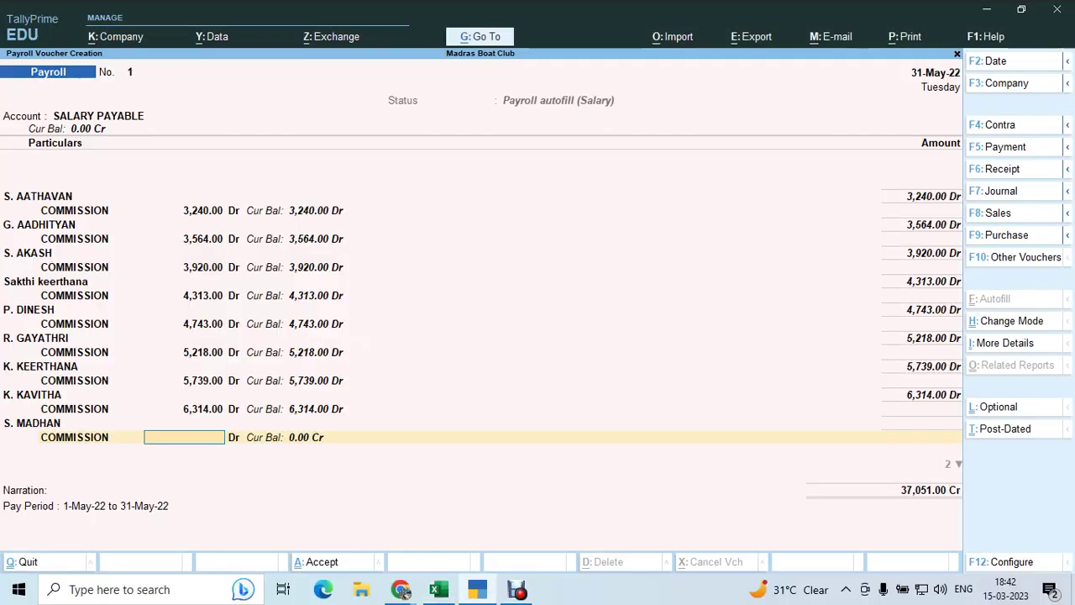
{"action": "type", "text": "6945"}
{"action": "key", "text": "Return"}
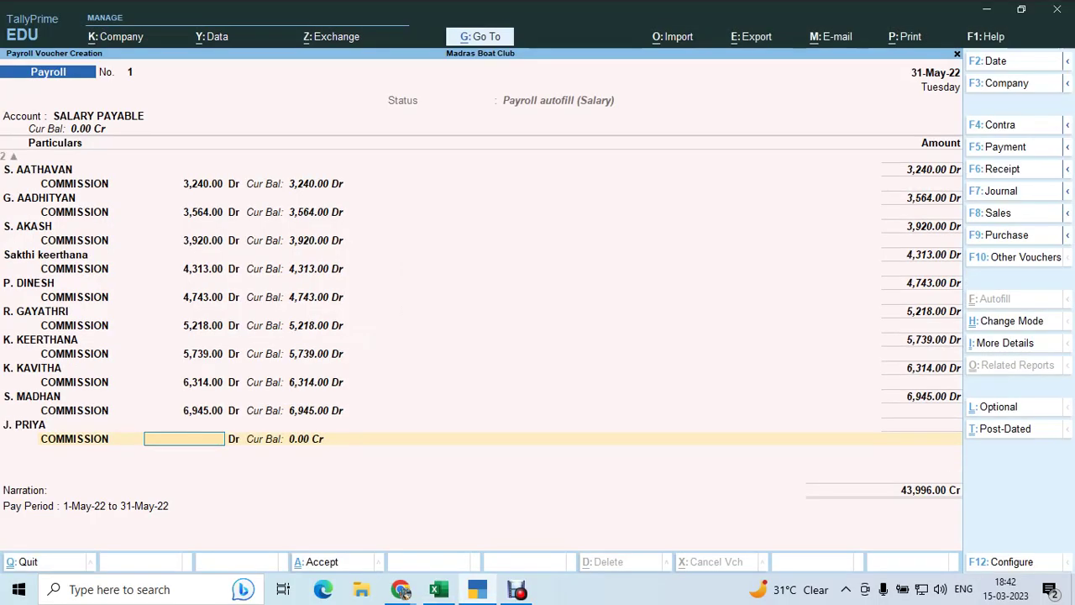
- Check the tenth Commission row in Excel and enter 8965 for the last employee in the payroll voucher
{"action": "key", "text": "alt+Tab"}
{"action": "key", "text": "Down"}
{"action": "key", "text": "shift+space"}
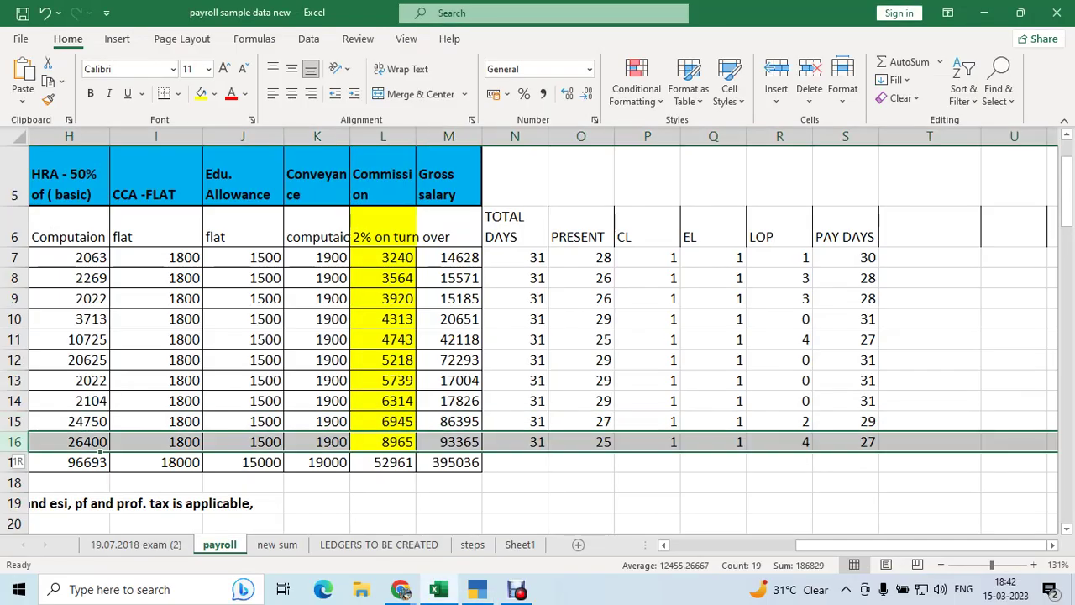
{"action": "key", "text": "alt+Tab"}
{"action": "type", "text": "8965"}
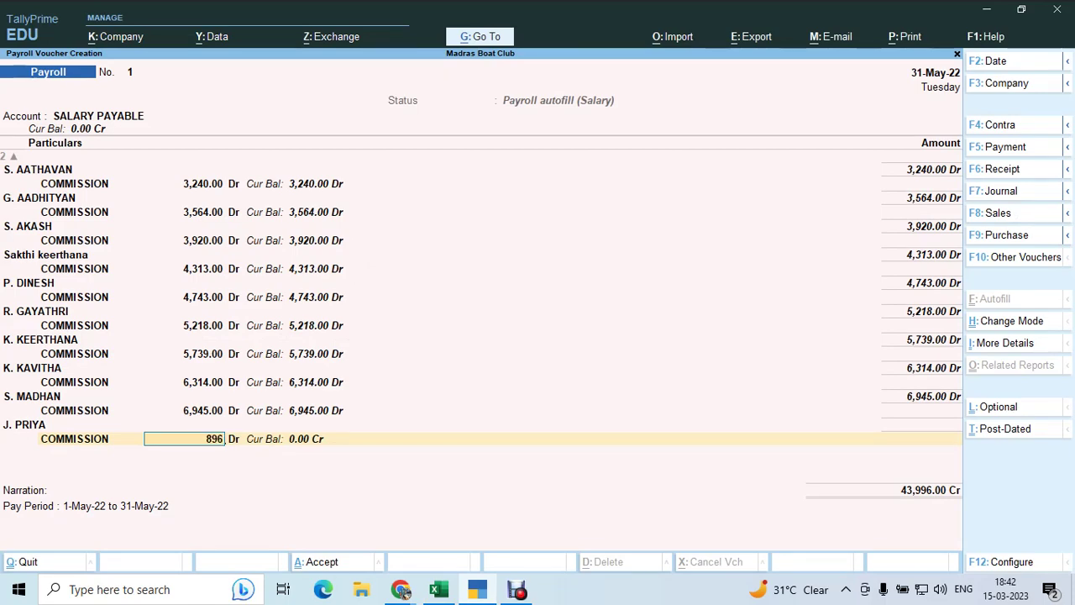
{"action": "key", "text": "Return"}
- Look at the Google Meet window and return to the payroll voucher in TallyPrime
{"action": "key", "text": "alt+Tab"}
{"action": "key", "text": "alt+Tab"}
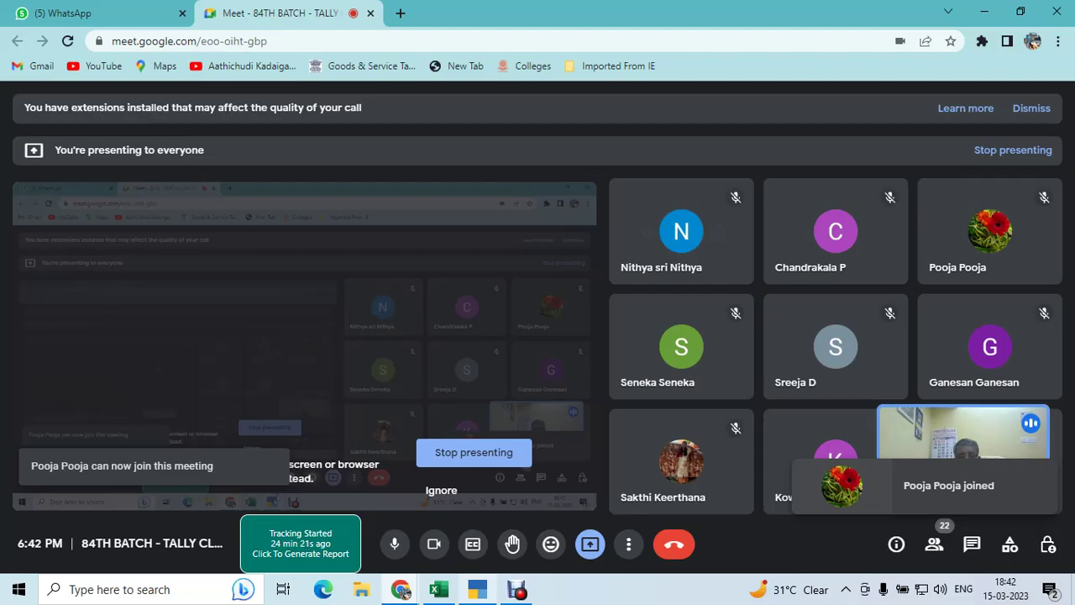
{"action": "left_click", "coordinate": [519, 591]}
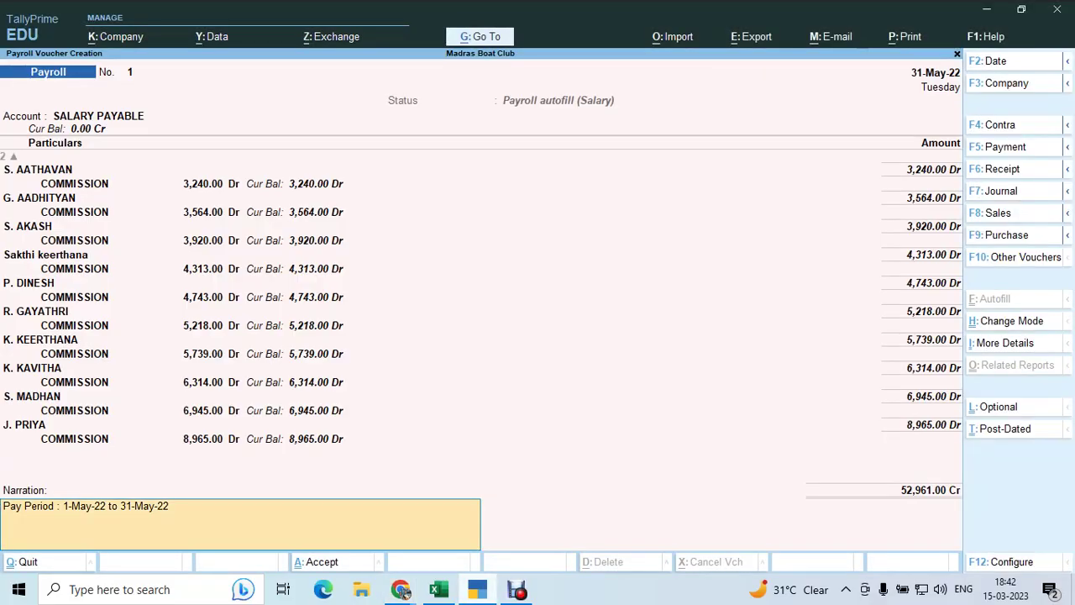
- Accept the completed commission payroll voucher and return to the Gateway of Tally
{"action": "key", "text": "Return"}
{"action": "key", "text": "Return"}
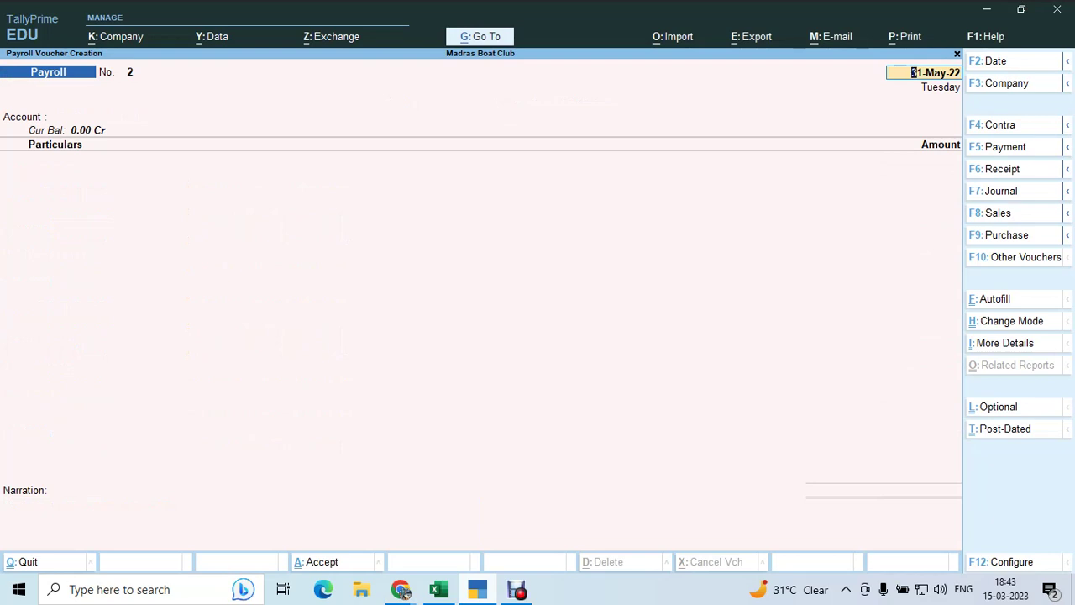
{"action": "key", "text": "Escape"}
{"action": "key", "text": "Return"}
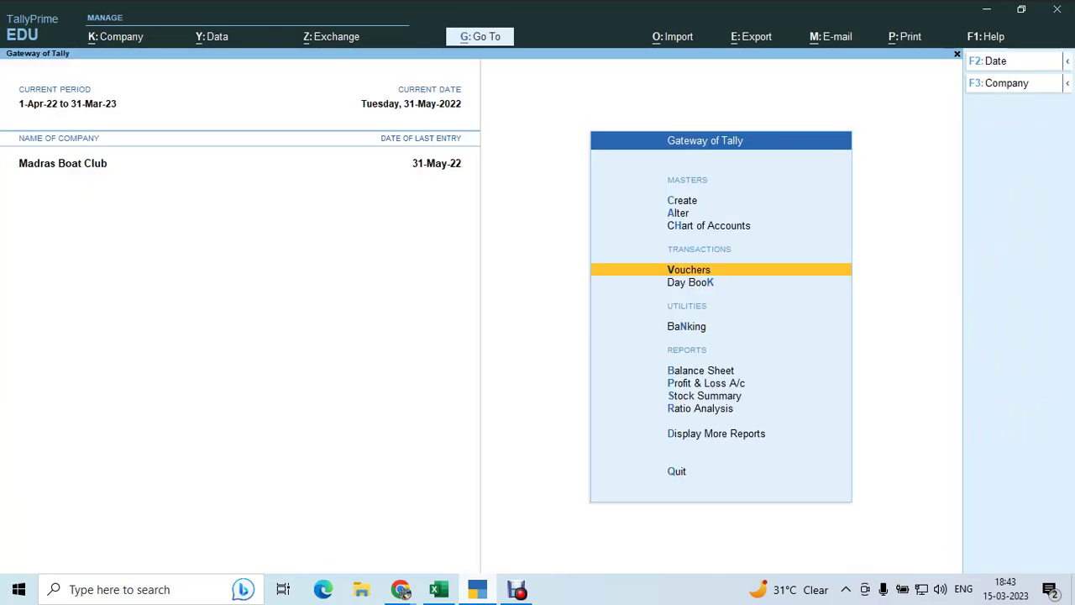
- Open voucher entry again, choose the Payroll voucher type and set the voucher date to 31-5
{"action": "key", "text": "Return"}
{"action": "key", "text": "F10"}
{"action": "key", "text": "Down"}
{"action": "key", "text": "Down"}
{"action": "key", "text": "Down"}
{"action": "key", "text": "Down"}
{"action": "key", "text": "Down"}
{"action": "key", "text": "Down"}
{"action": "key", "text": "Down"}
{"action": "key", "text": "Down"}
{"action": "key", "text": "Down"}
{"action": "key", "text": "Down"}
{"action": "key", "text": "Down"}
{"action": "key", "text": "Down"}
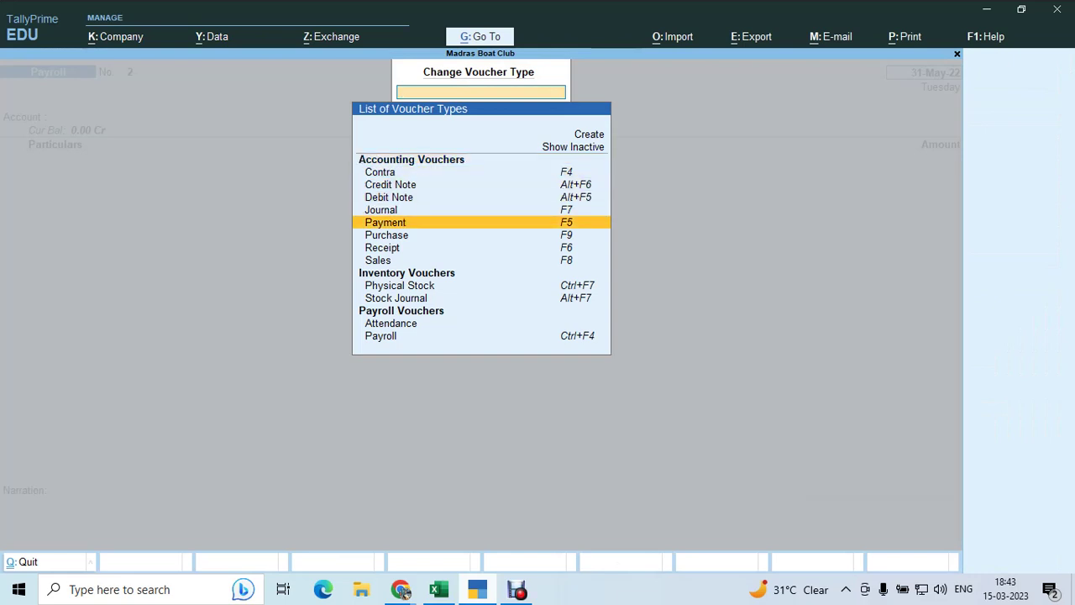
{"action": "key", "text": "Down"}
{"action": "key", "text": "Down"}
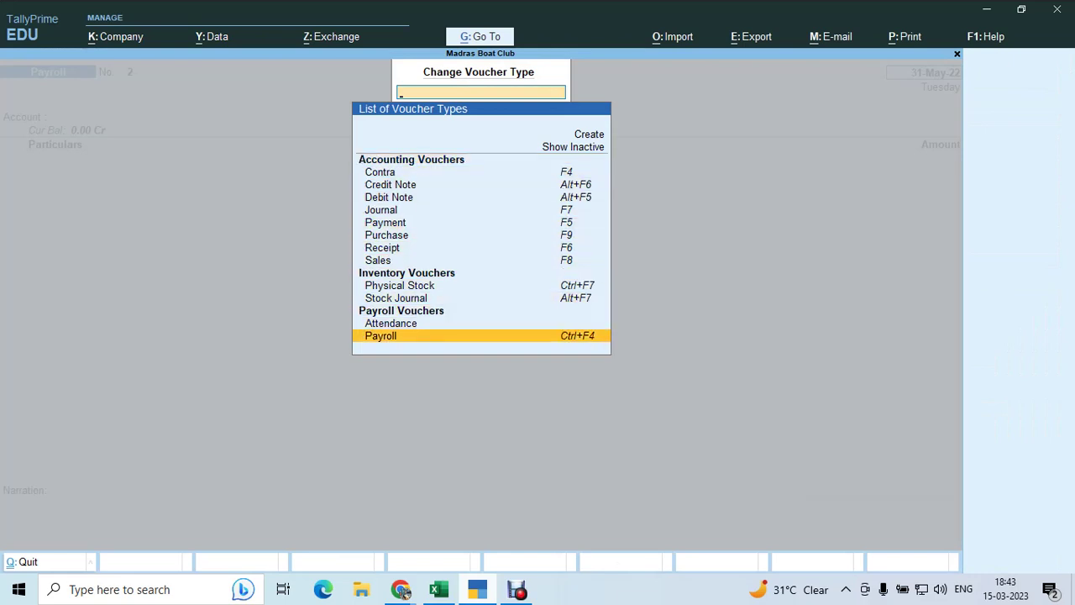
{"action": "key", "text": "Return"}
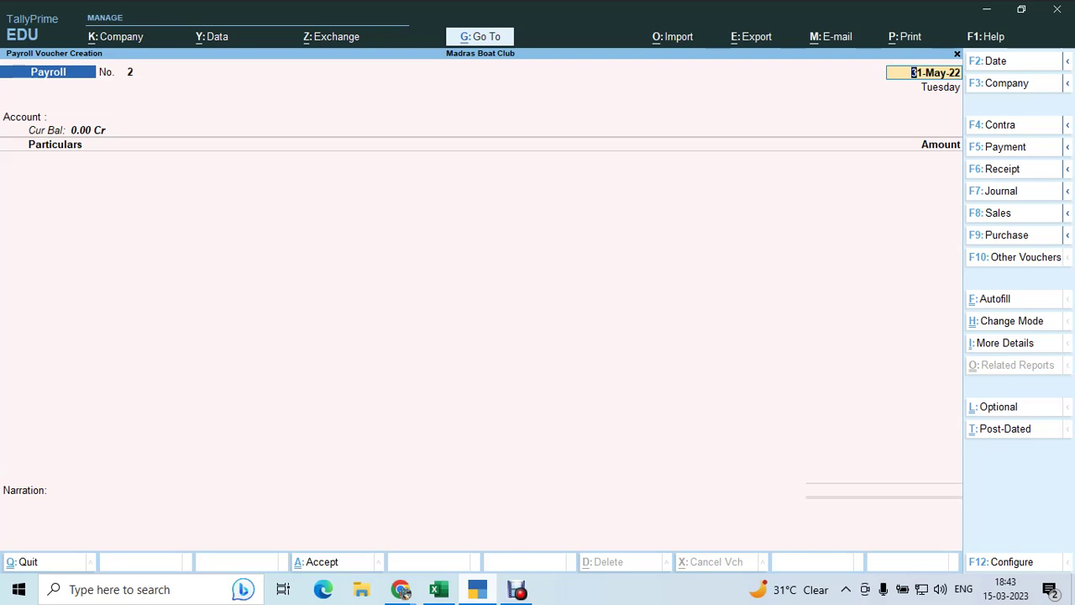
{"action": "key", "text": "F2"}
{"action": "type", "text": "31-5"}
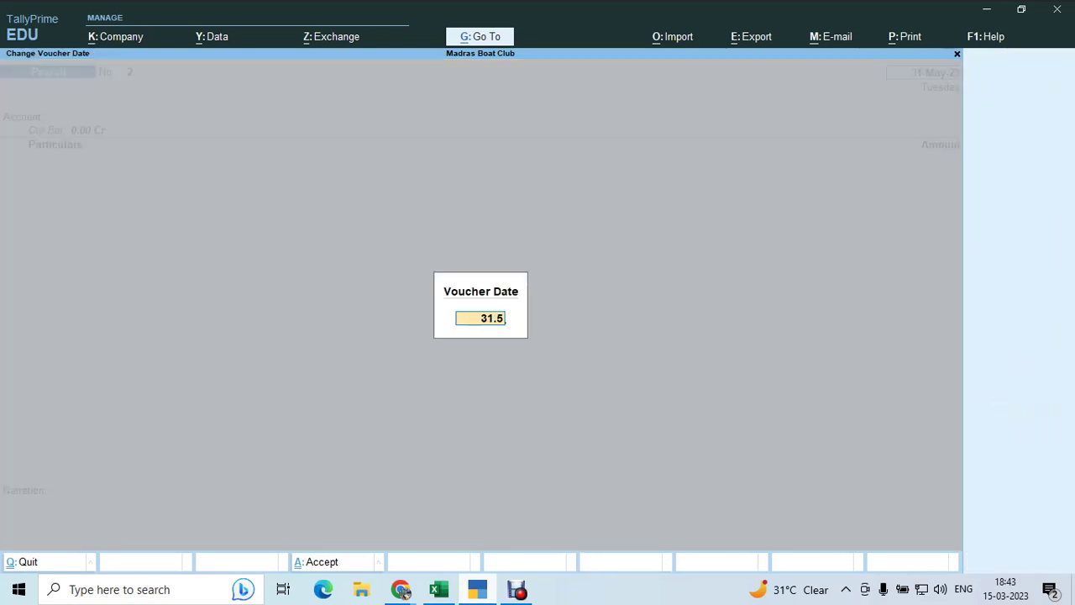
{"action": "key", "text": "Return"}
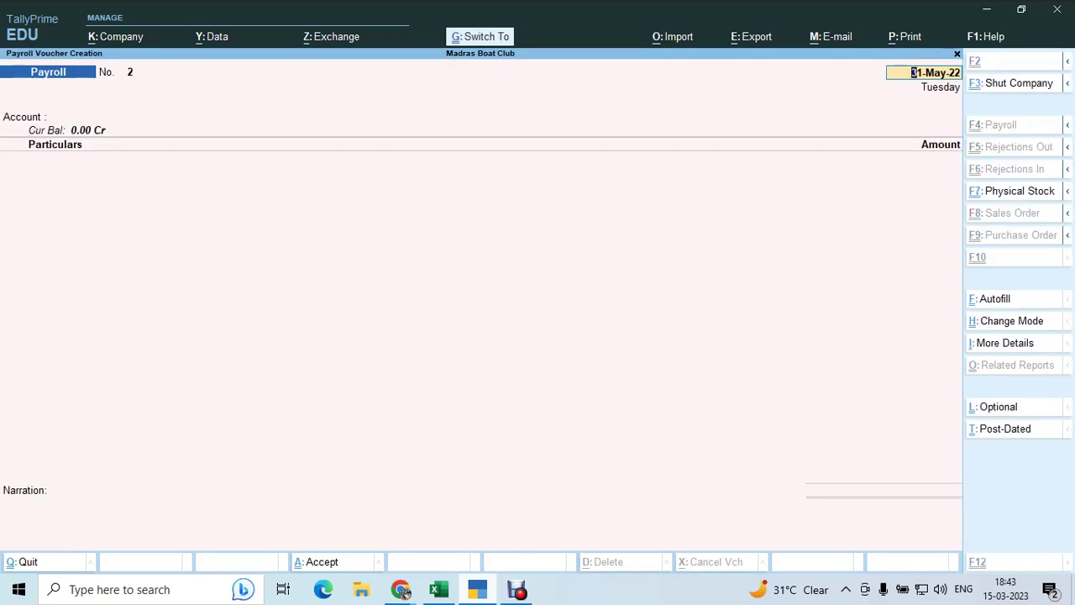
- Autofill the voucher with Payroll Autofill, User Defined, 1-5-2022 to 31-5-2022, All Items, sorted by Employee Number Only, using the SALARY PAYABLE ledger
{"action": "key", "text": "ctrl+f"}
{"action": "key", "text": "Return"}
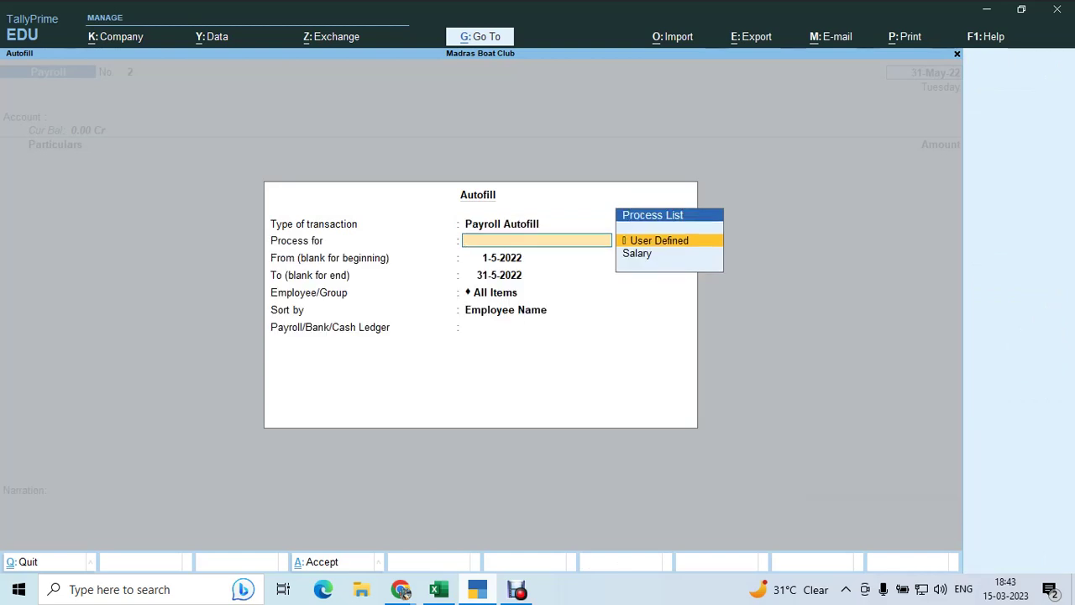
{"action": "key", "text": "Return"}
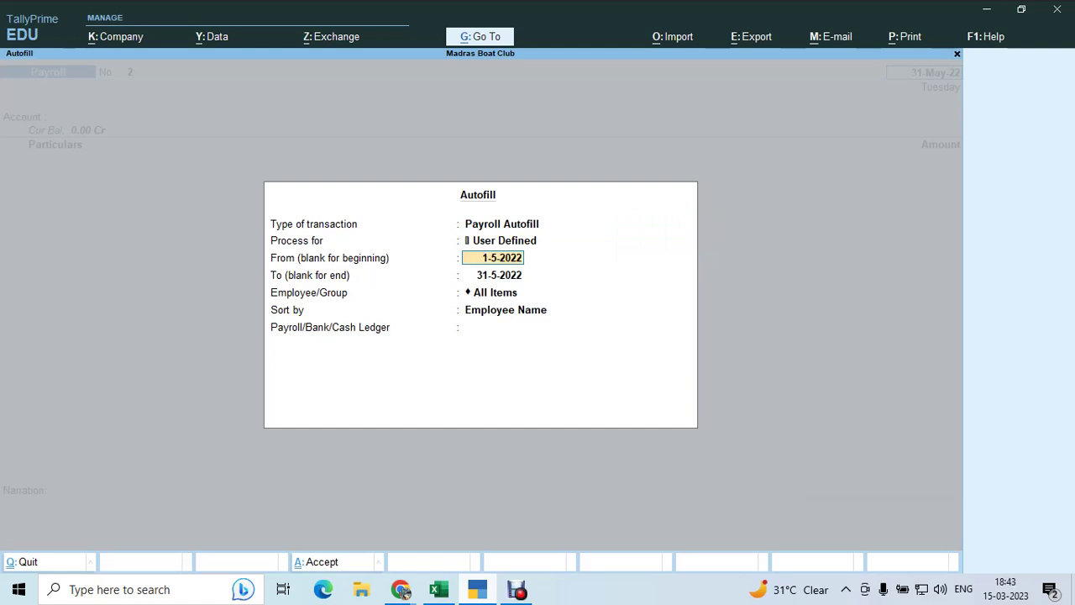
{"action": "key", "text": "Return"}
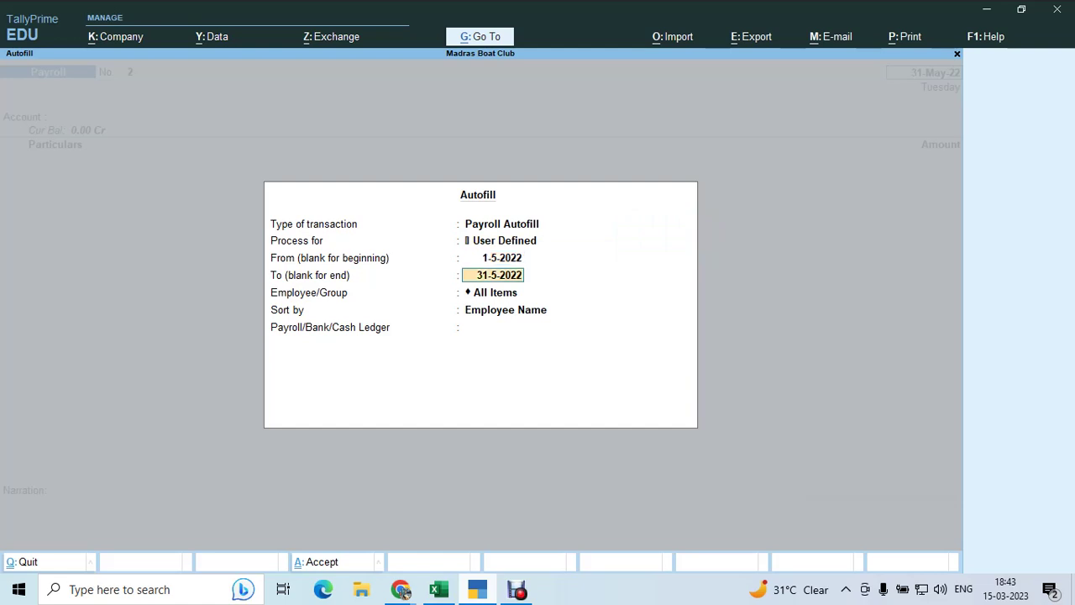
{"action": "key", "text": "Return"}
{"action": "key", "text": "Return"}
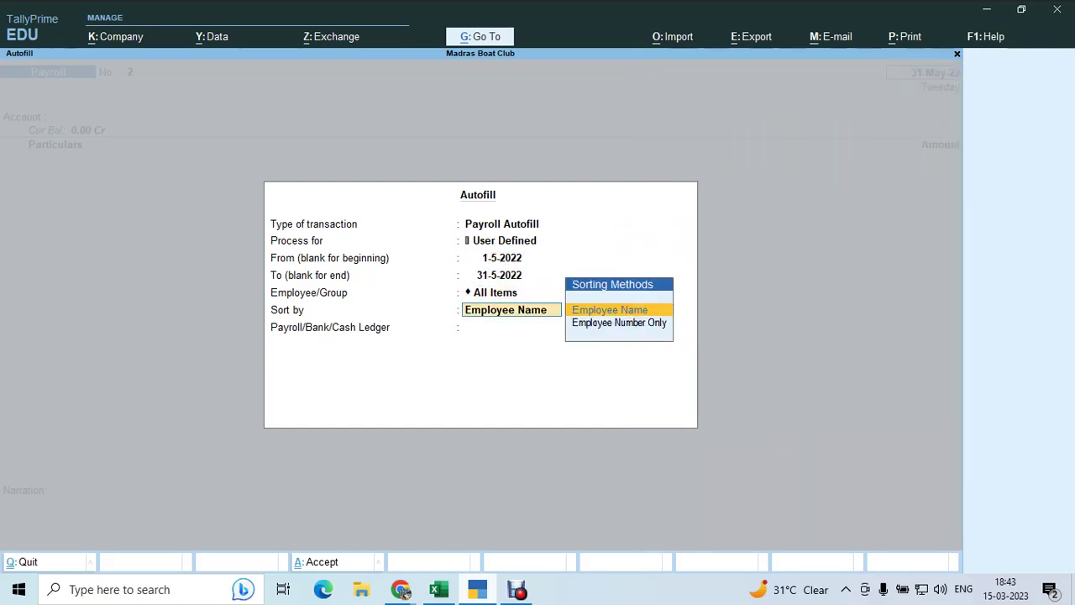
{"action": "key", "text": "Down"}
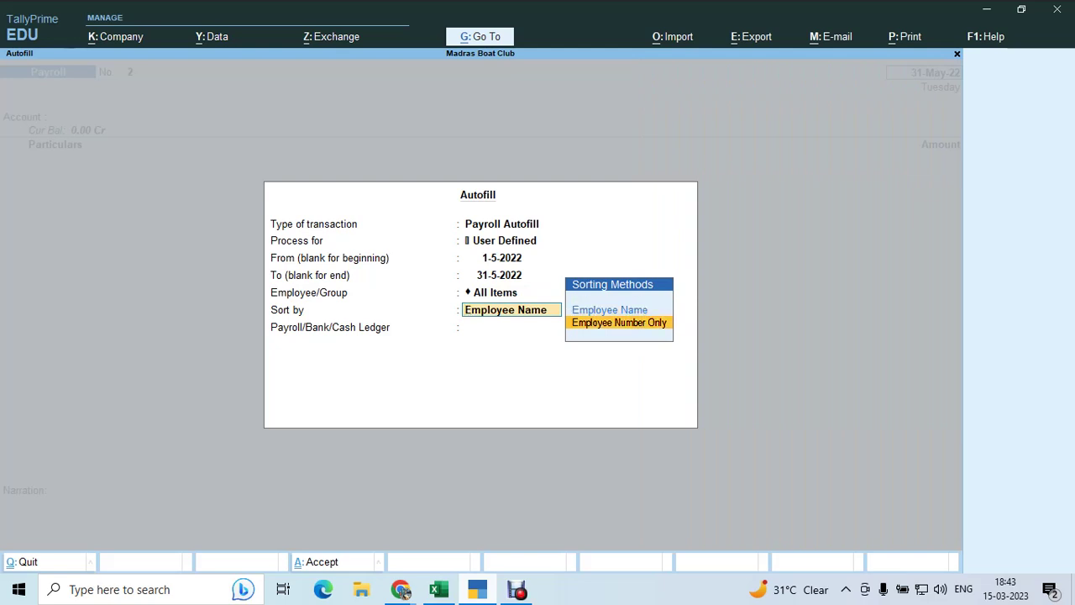
{"action": "key", "text": "Return"}
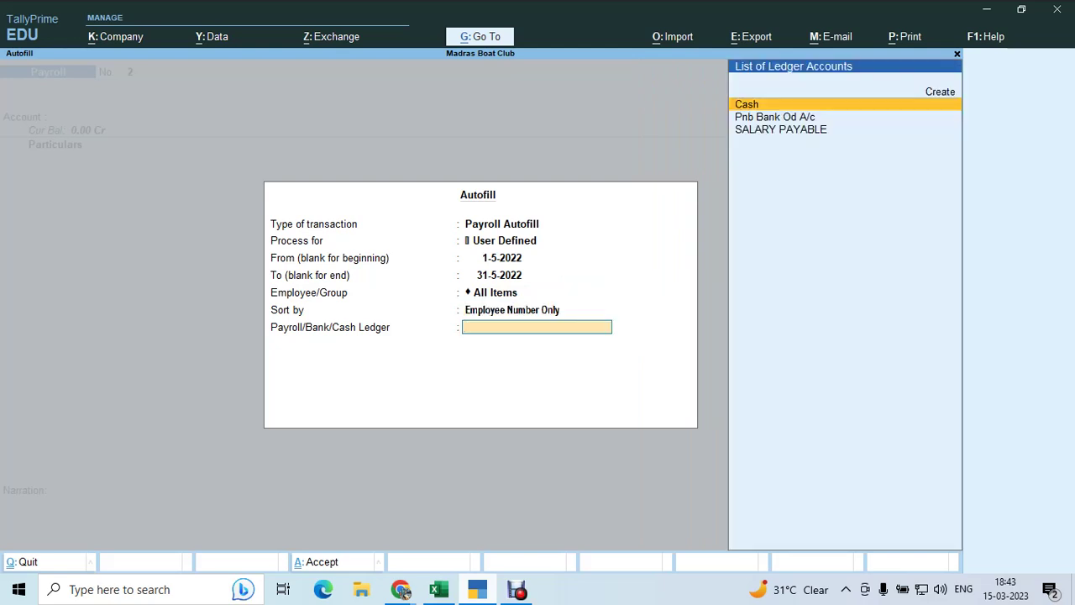
{"action": "key", "text": "Down"}
{"action": "key", "text": "Down"}
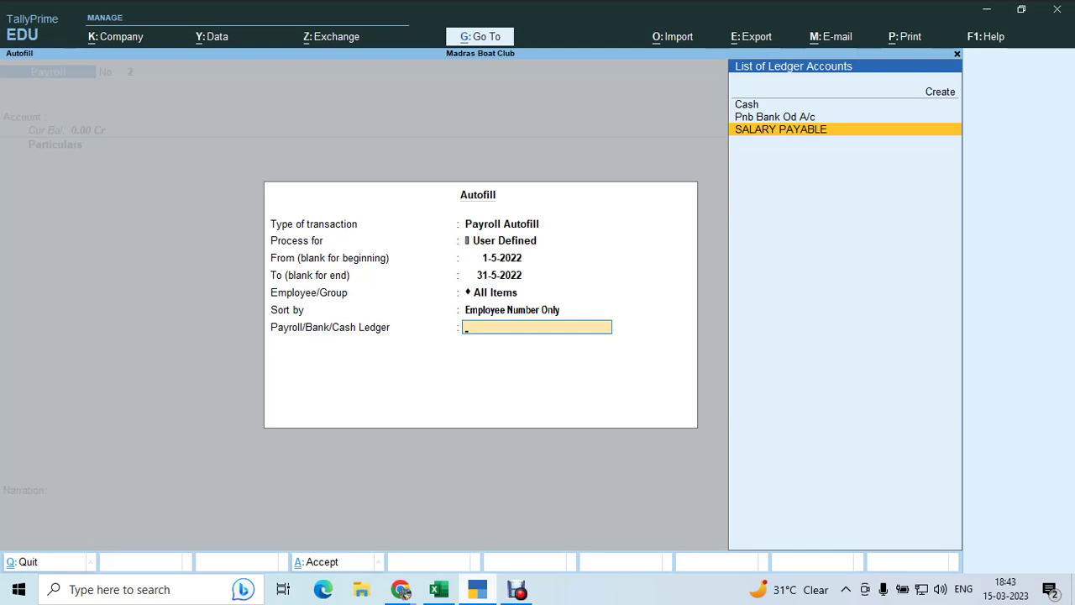
{"action": "key", "text": "Return"}
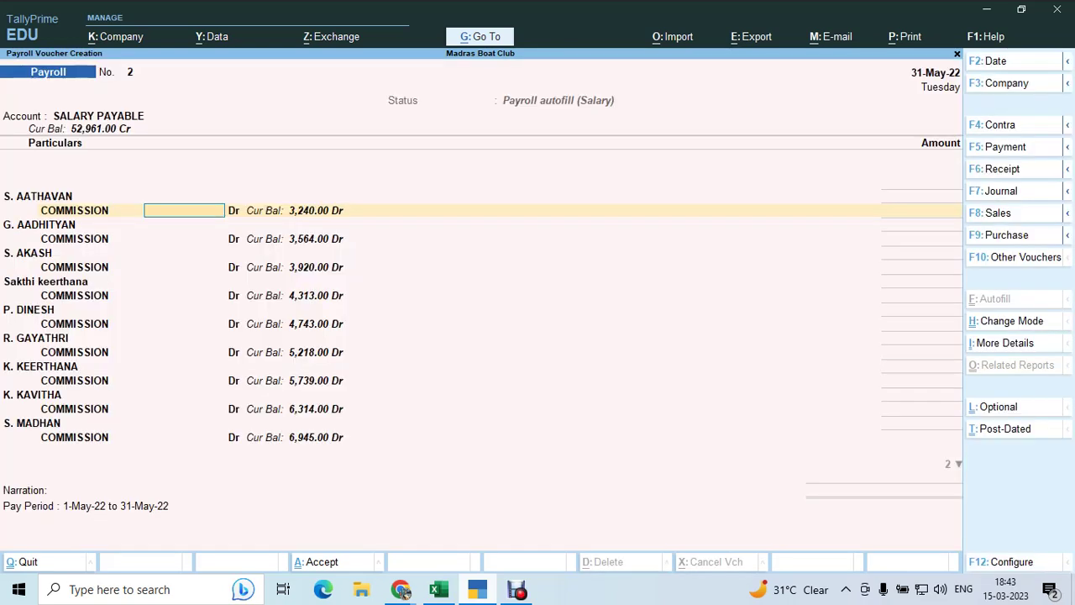
- Enter commissions of 3569 and 5456 for the first two employees and quit the second payroll voucher without saving
{"action": "type", "text": "3569"}
{"action": "key", "text": "Return"}
{"action": "type", "text": "5,456"}
{"action": "key", "text": "Return"}
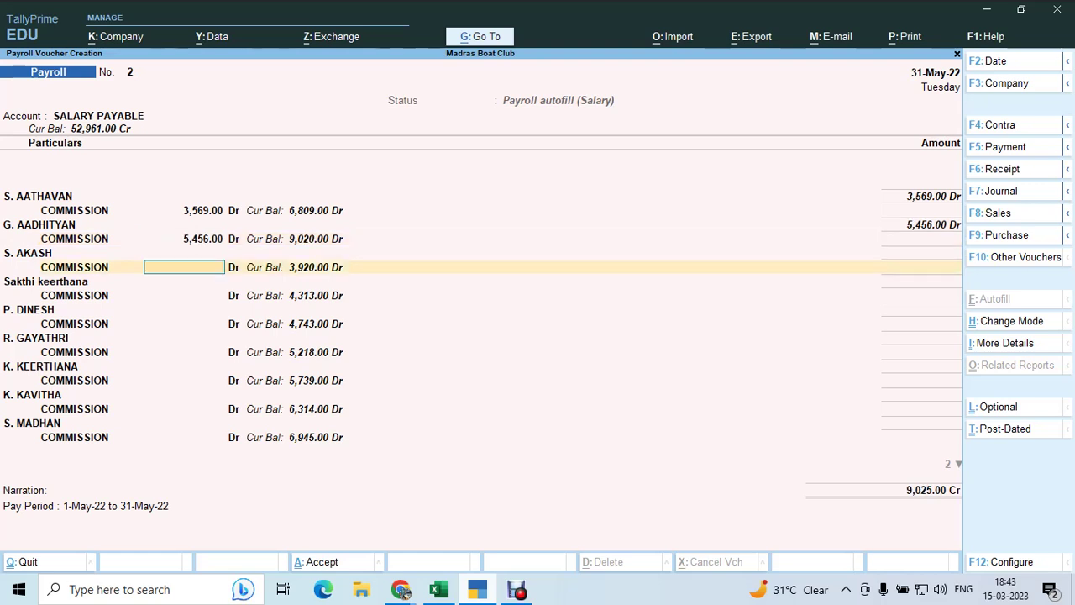
{"action": "key", "text": "Escape"}
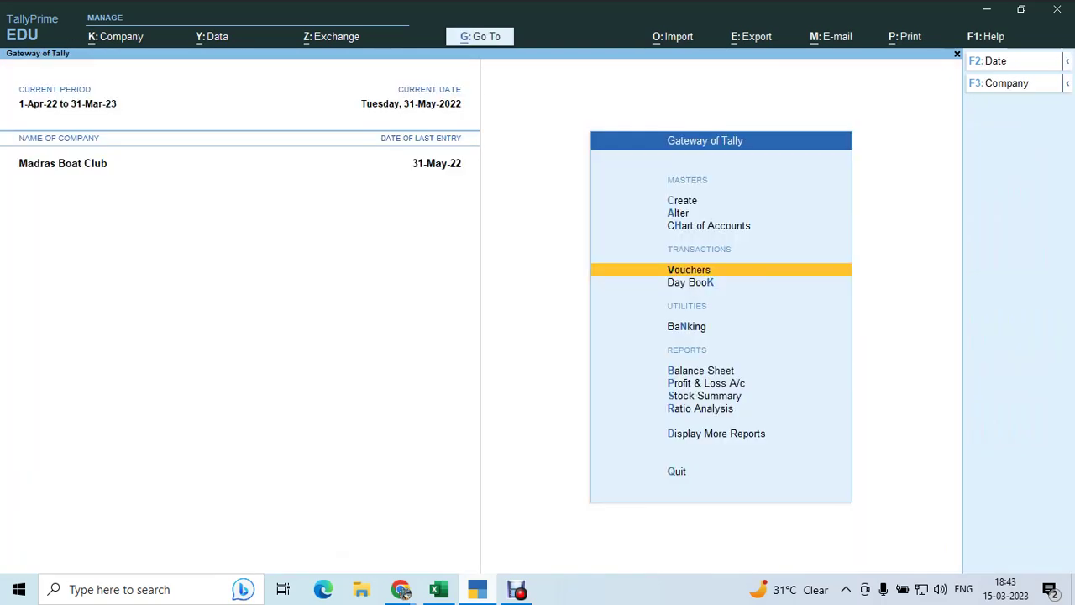
- Switch from TallyPrime to the Google Meet window
{"action": "key", "text": "alt+Tab"}
{"action": "key", "text": "alt+Tab"}
{"action": "key", "text": "alt+Tab"}
{"action": "key", "text": "alt+Tab"}
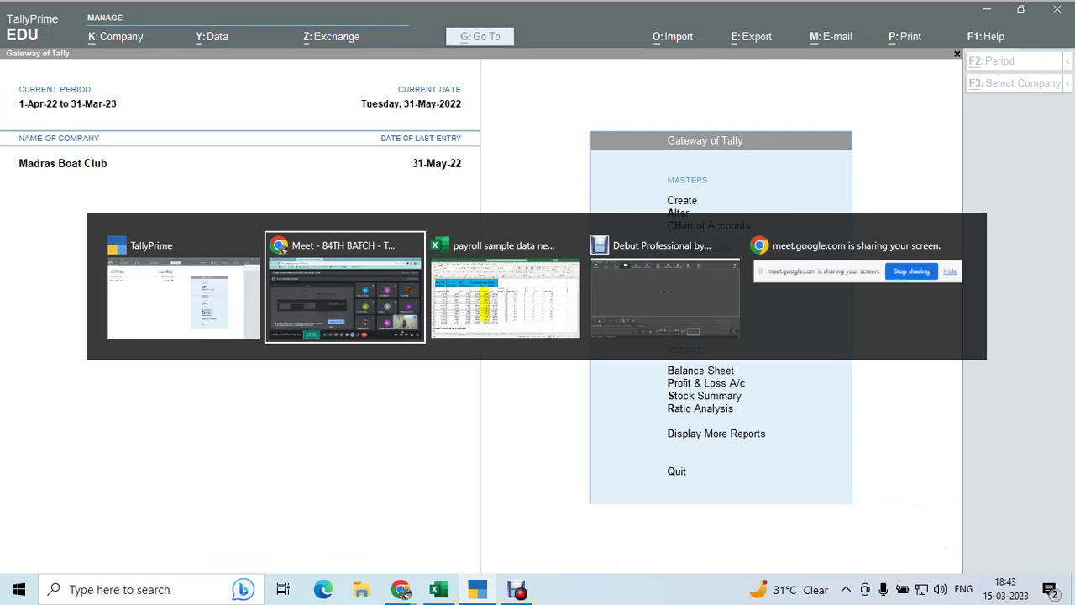
{"action": "key", "text": "alt+Tab"}
{"action": "key", "text": "alt+Tab"}
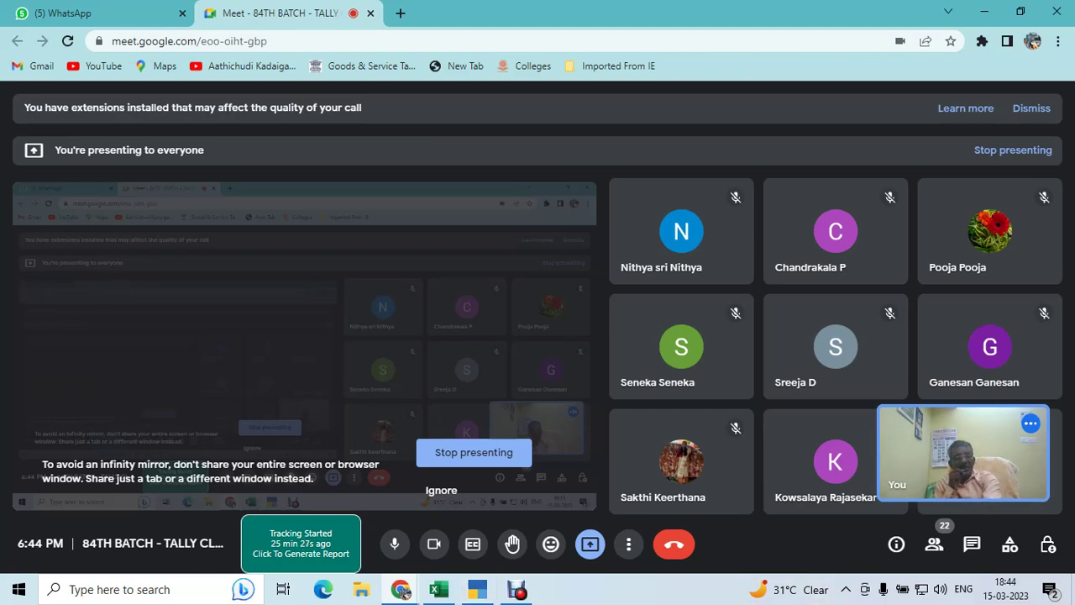
- Show the self-view as a tile in the Google Meet layout and switch back to TallyPrime
{"action": "mouse_move", "coordinate": [965, 453]}
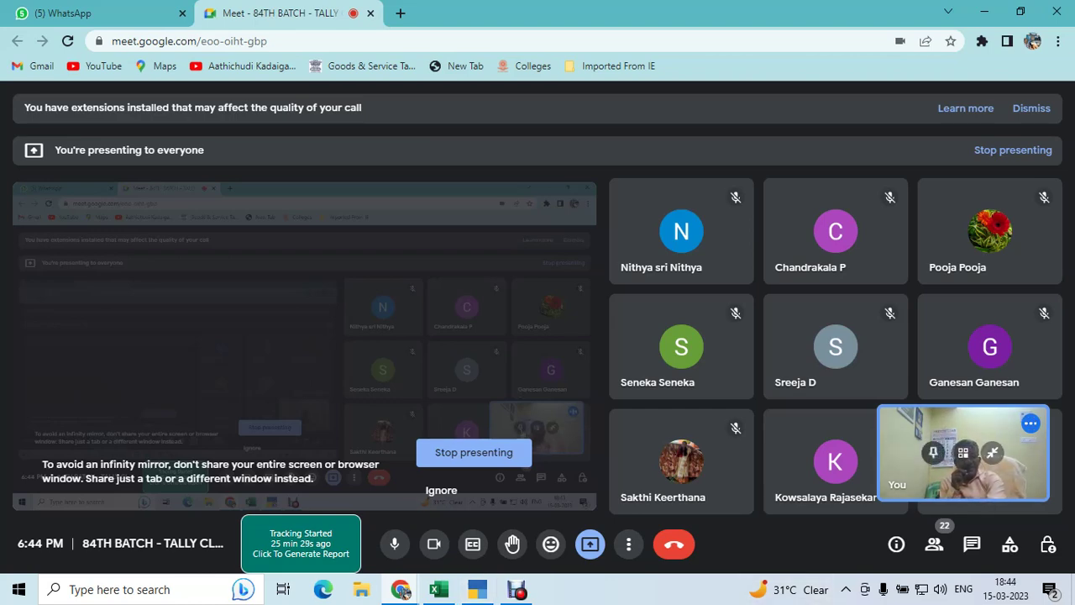
{"action": "left_click", "coordinate": [962, 452]}
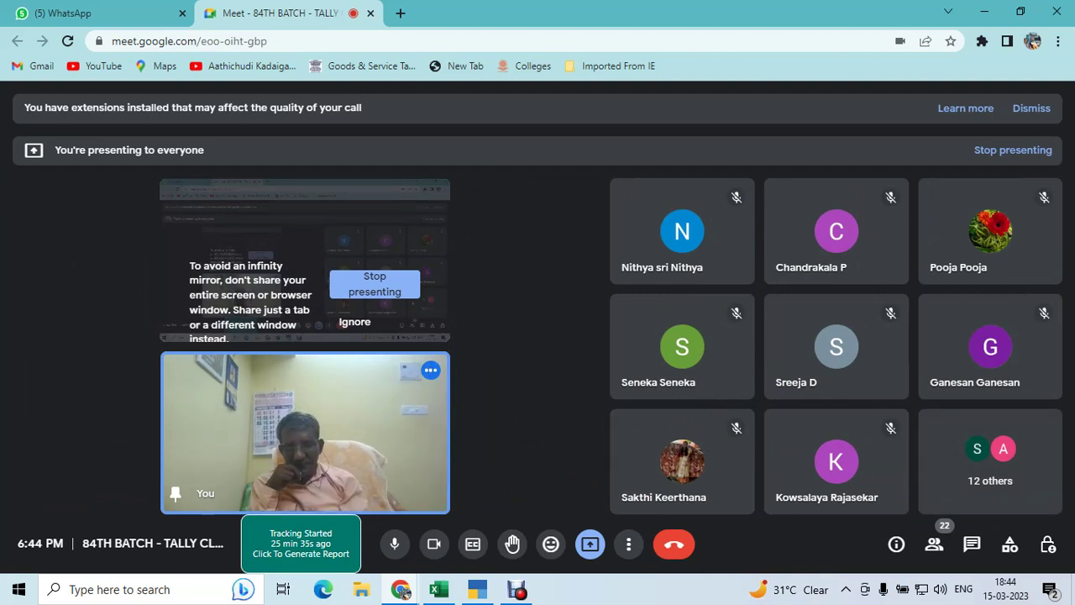
{"action": "key", "text": "alt+Tab"}
{"action": "key", "text": "alt+Tab"}
{"action": "key", "text": "alt+Tab"}
{"action": "key", "text": "alt+Tab"}
{"action": "key", "text": "alt+Tab"}
{"action": "key", "text": "alt+Tab"}
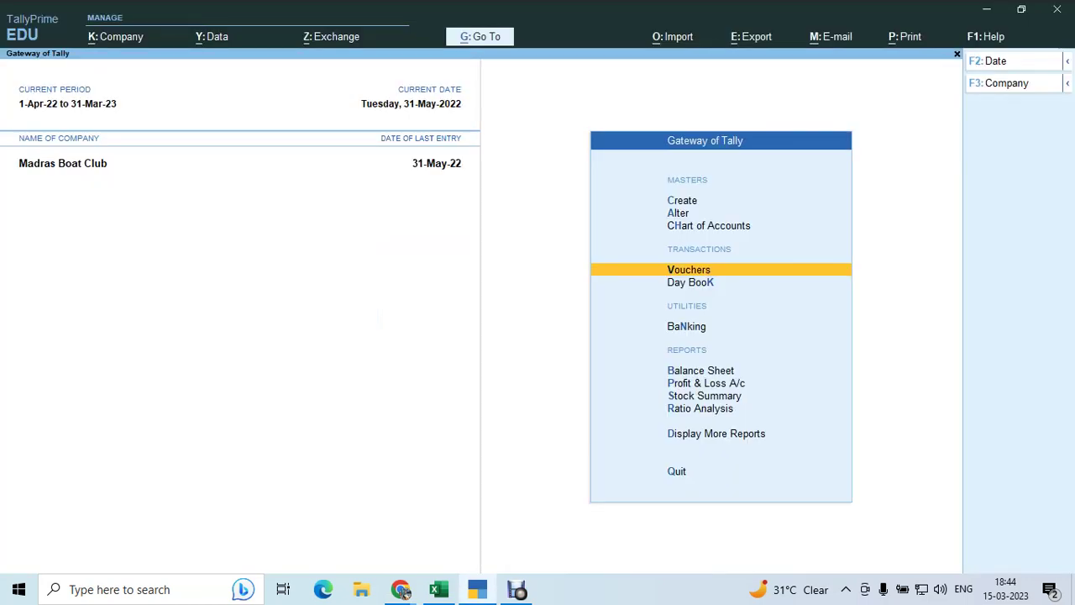
- Open voucher entry and choose the Payroll voucher type
{"action": "key", "text": "Return"}
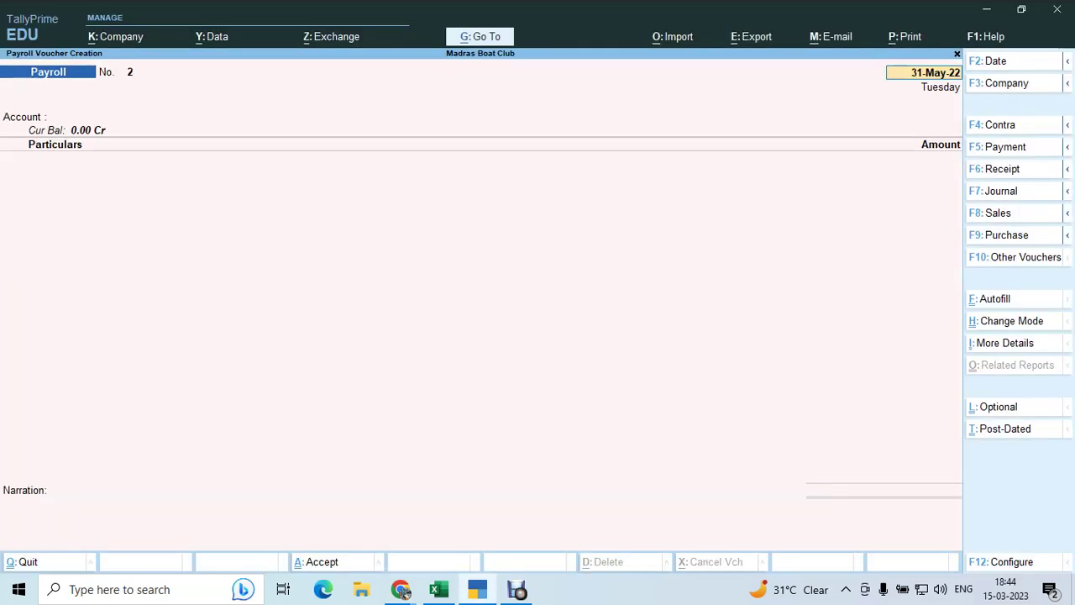
{"action": "key", "text": "F10"}
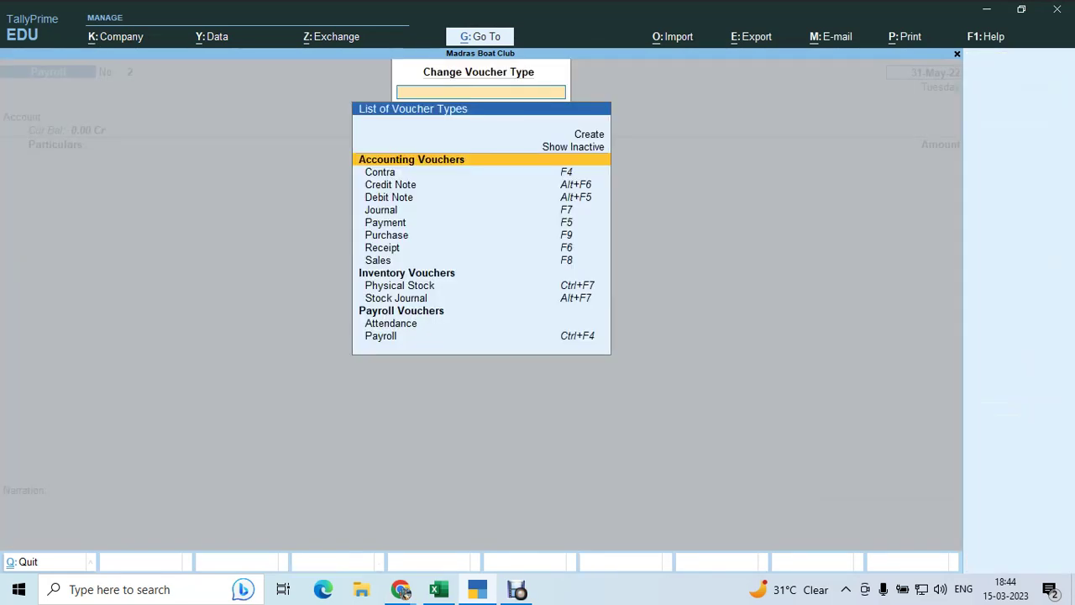
{"action": "key", "text": "Down"}
{"action": "key", "text": "Down"}
{"action": "key", "text": "Down"}
{"action": "key", "text": "Down"}
{"action": "key", "text": "Down"}
{"action": "key", "text": "Down"}
{"action": "key", "text": "Down"}
{"action": "key", "text": "Down"}
{"action": "key", "text": "Down"}
{"action": "key", "text": "Down"}
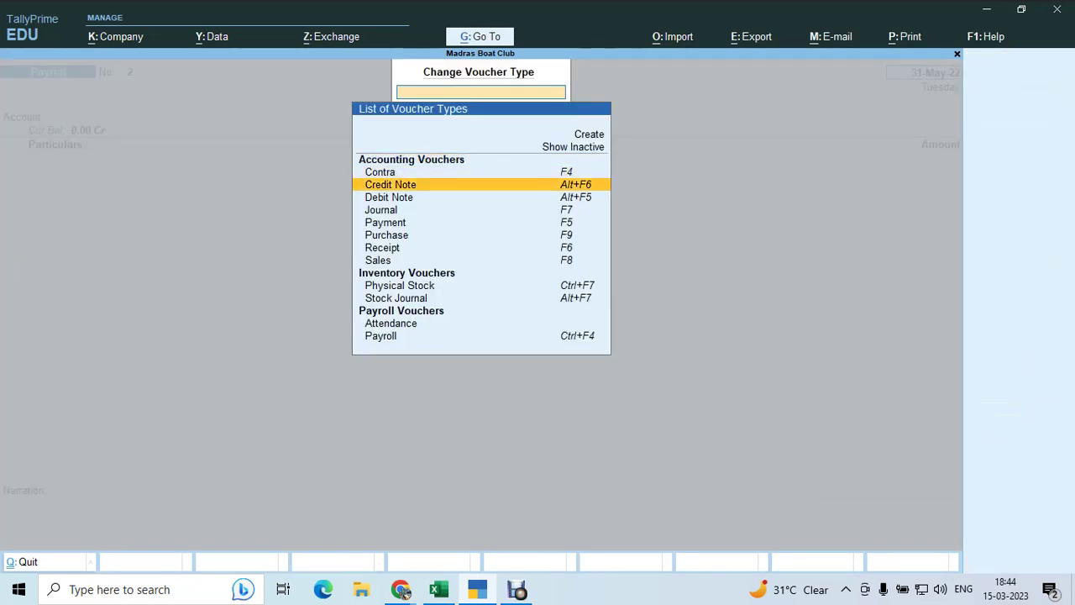
{"action": "key", "text": "Down"}
{"action": "key", "text": "Down"}
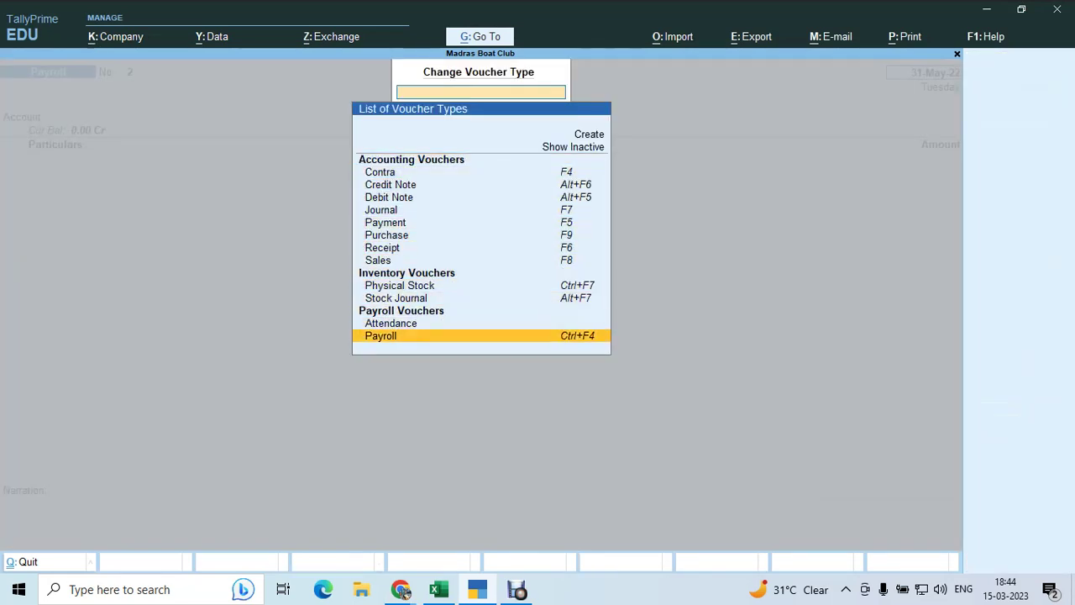
{"action": "key", "text": "Return"}
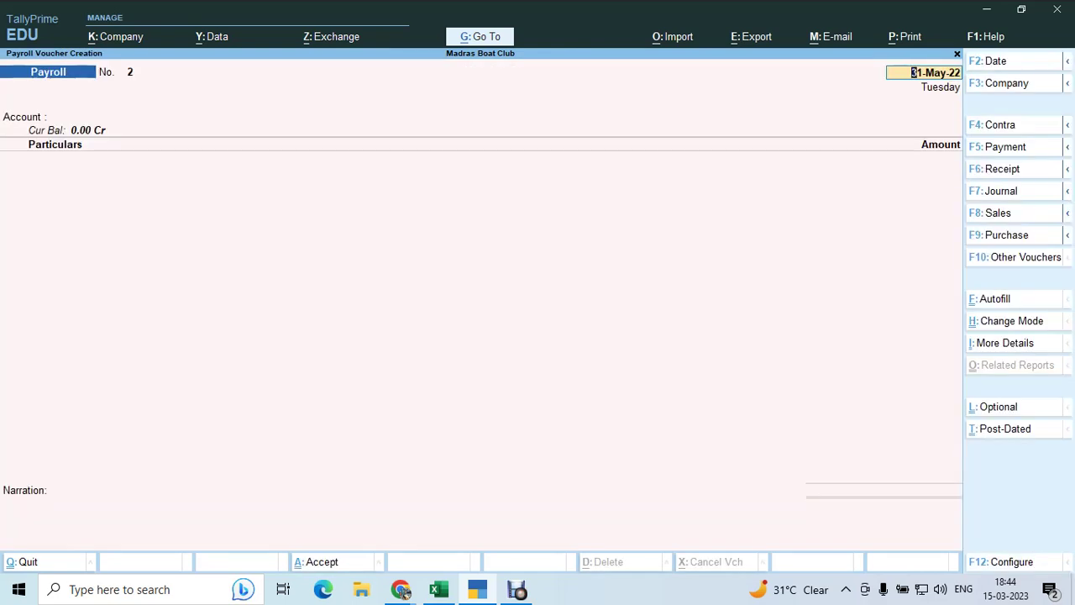
- Autofill the voucher for Salary, 1-5-2022 to 31-5-2022, All Items, sorted by Employee Number Only, using the SALARY PAYABLE ledger, and save it
{"action": "key", "text": "ctrl+f"}
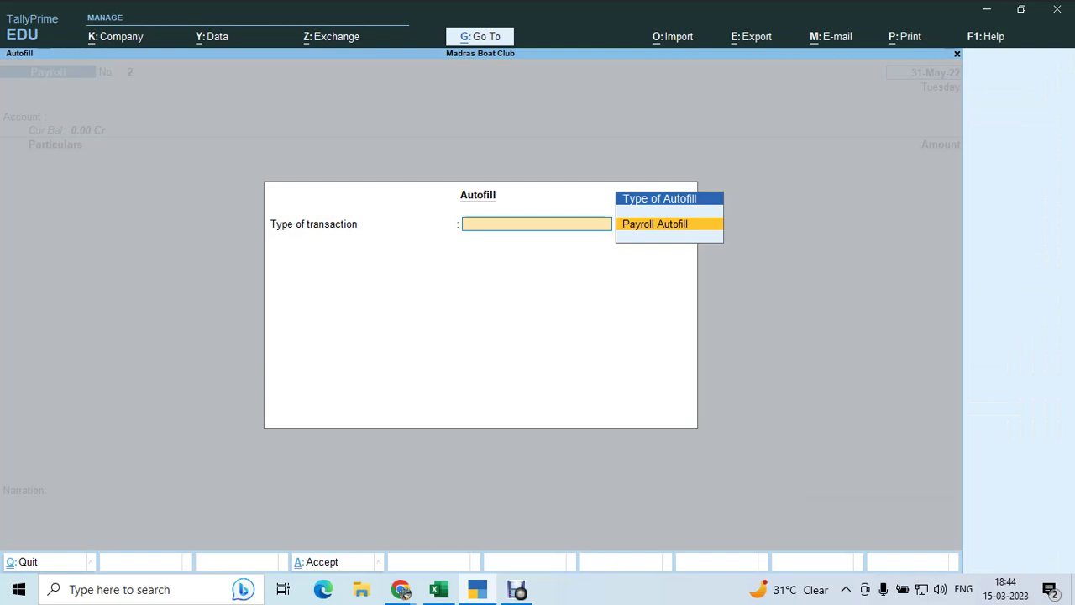
{"action": "key", "text": "Return"}
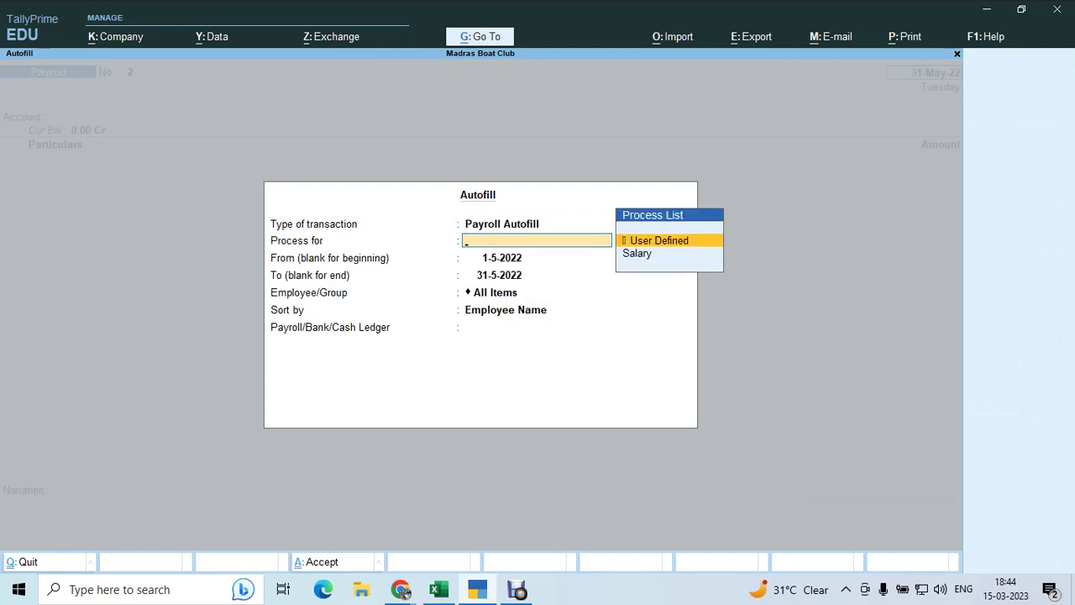
{"action": "key", "text": "Down"}
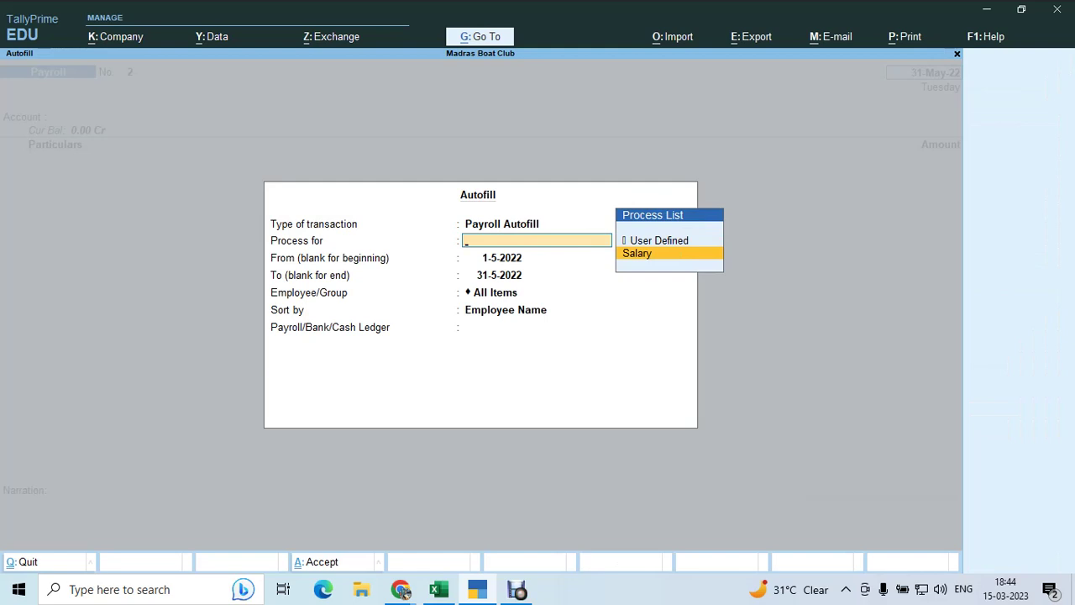
{"action": "key", "text": "Up"}
{"action": "key", "text": "Down"}
{"action": "key", "text": "Return"}
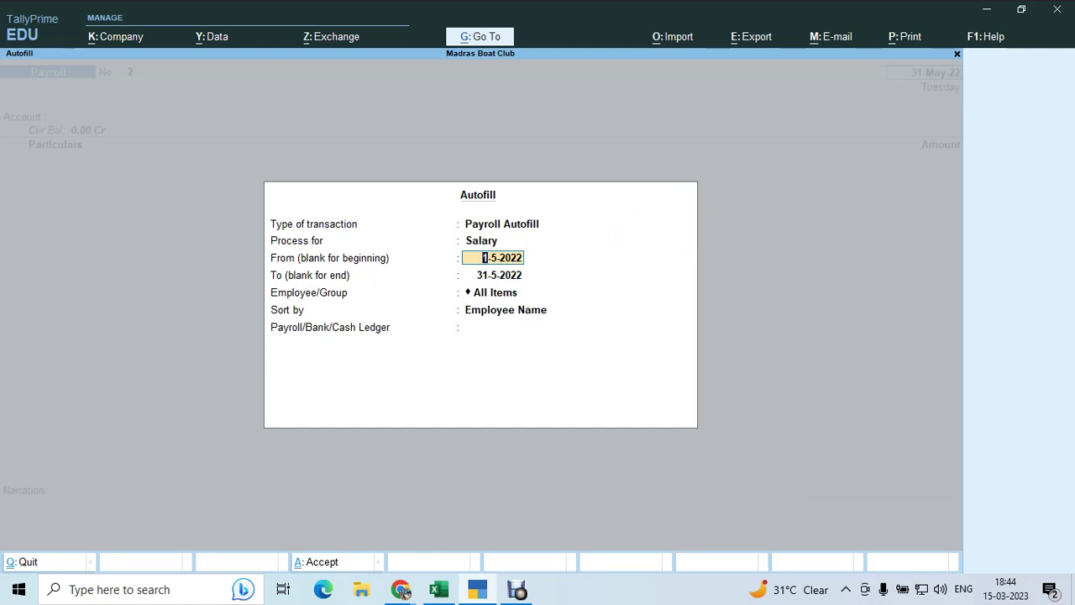
{"action": "key", "text": "Return"}
{"action": "key", "text": "Return"}
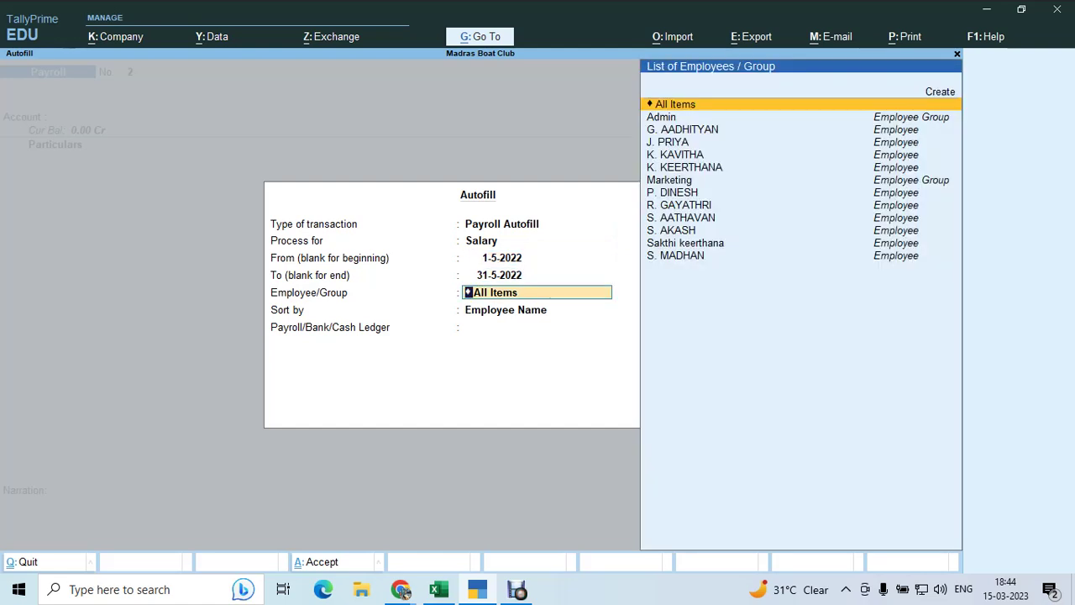
{"action": "key", "text": "Return"}
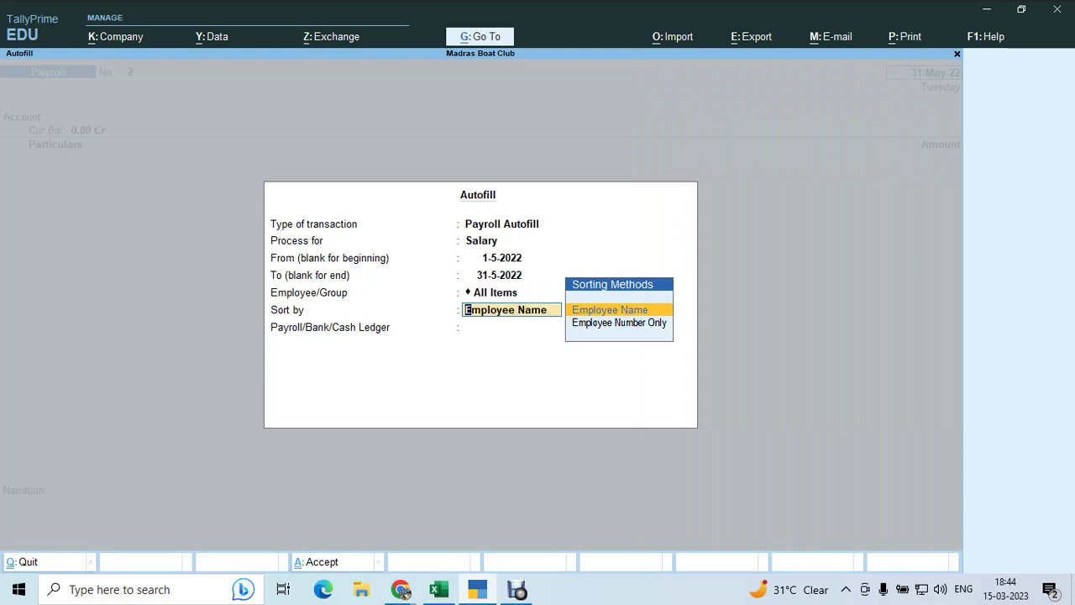
{"action": "key", "text": "Down"}
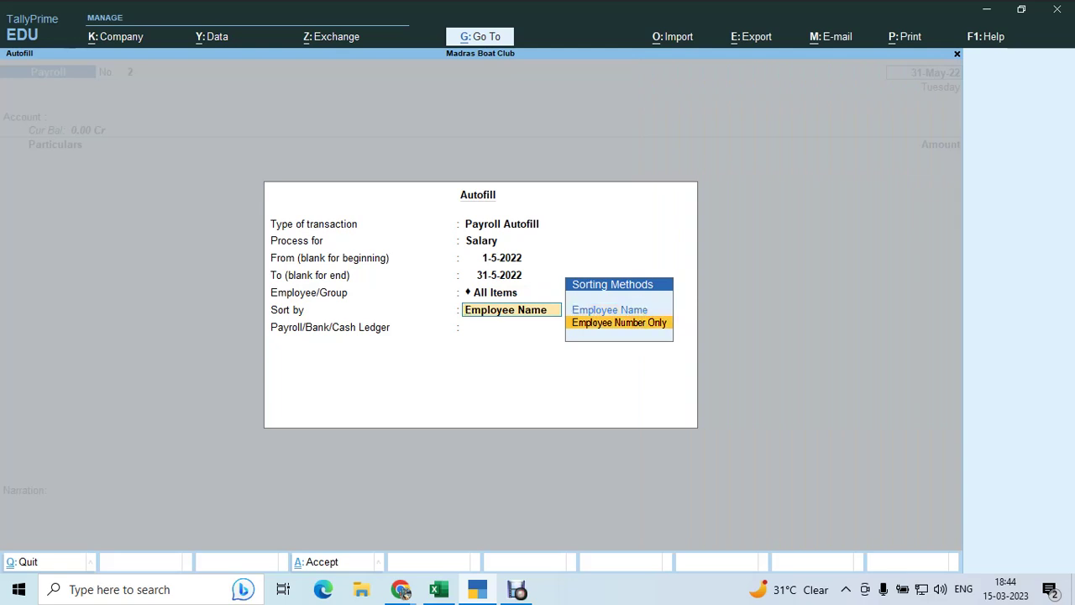
{"action": "key", "text": "Return"}
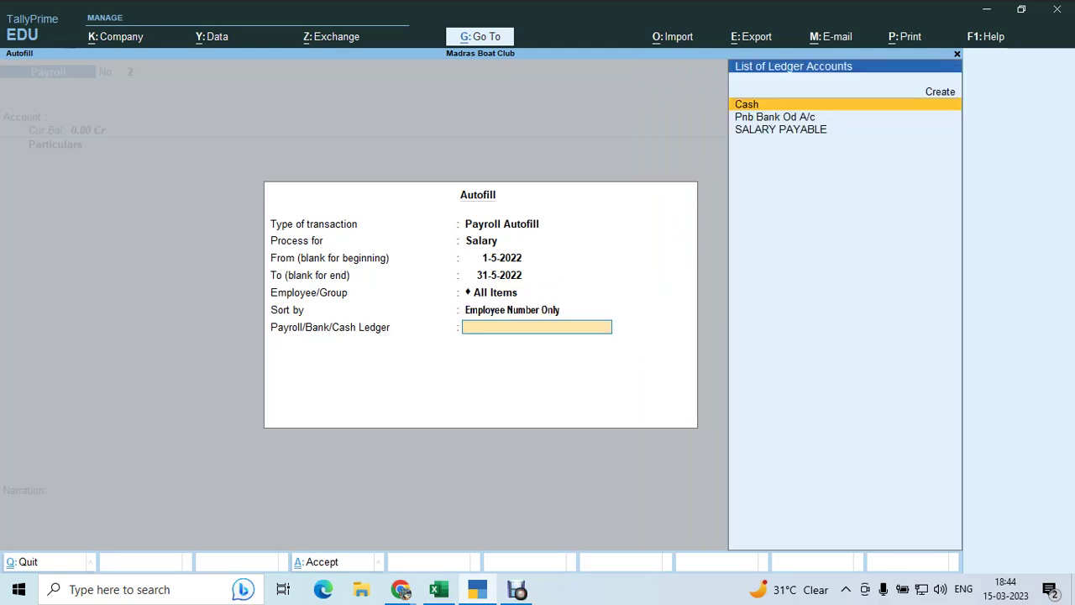
{"action": "key", "text": "Down"}
{"action": "key", "text": "Down"}
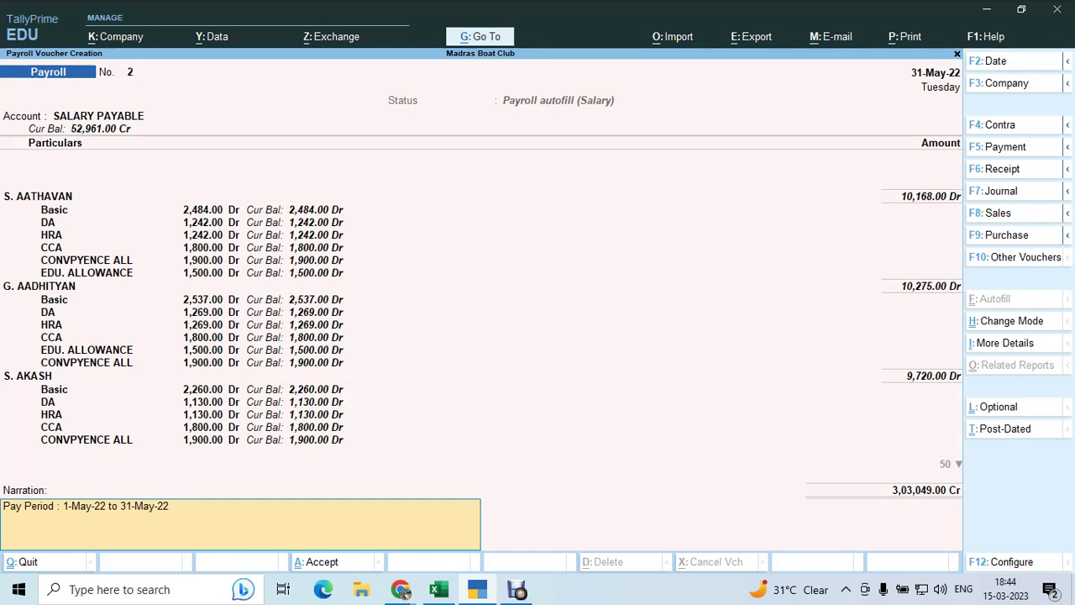
{"action": "key", "text": "Return"}
{"action": "key", "text": "Return"}
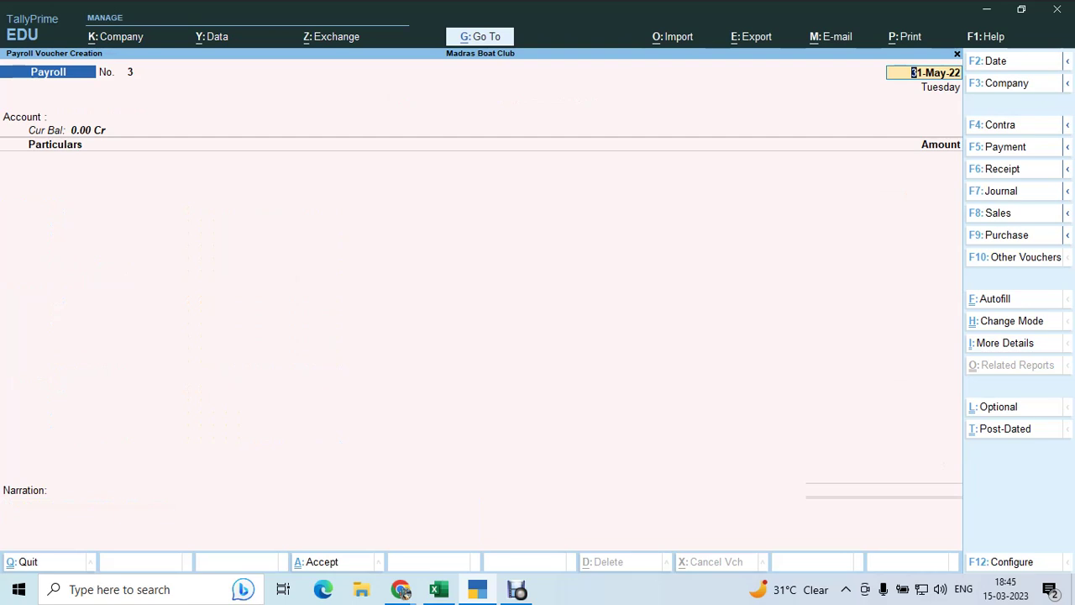
- Reopen the payroll voucher just saved, delete it and return to the Gateway of Tally
{"action": "key", "text": "Page_Up"}
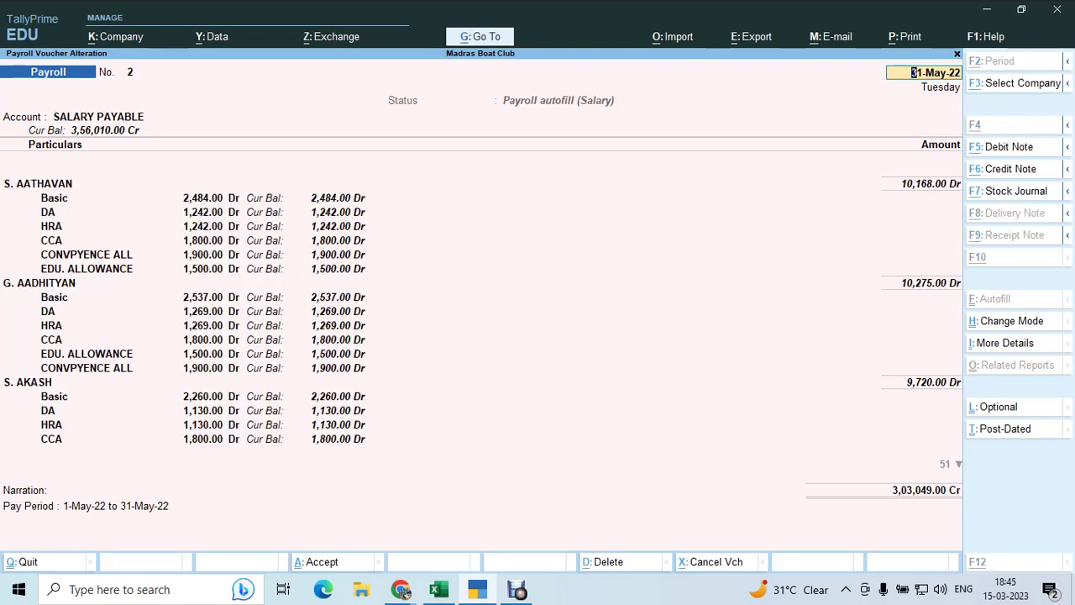
{"action": "key", "text": "alt+d"}
{"action": "key", "text": "y"}
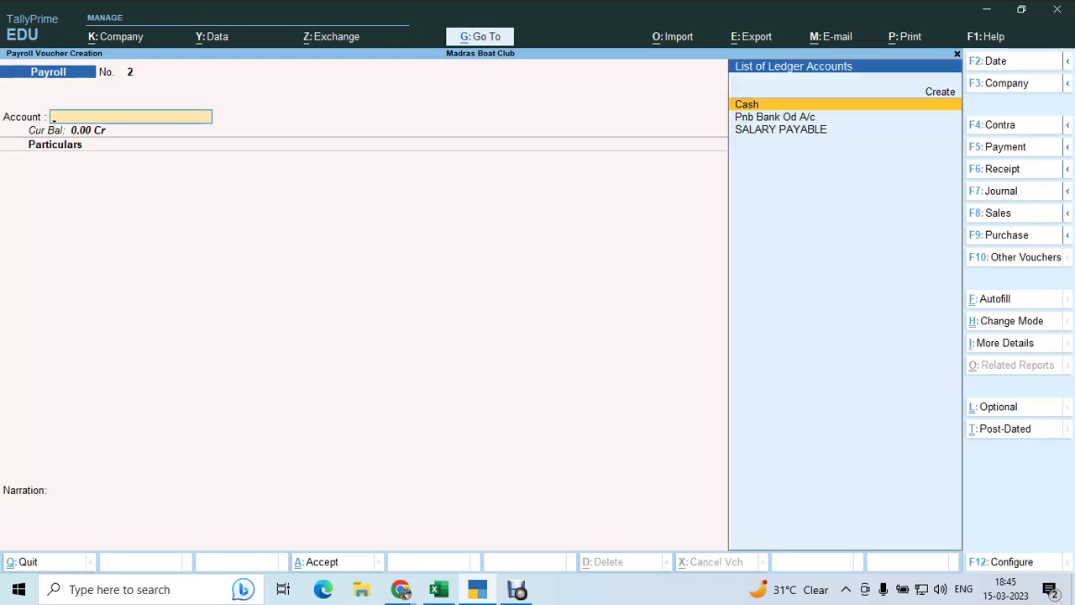
{"action": "key", "text": "Escape"}
{"action": "key", "text": "Escape"}
{"action": "key", "text": "n"}
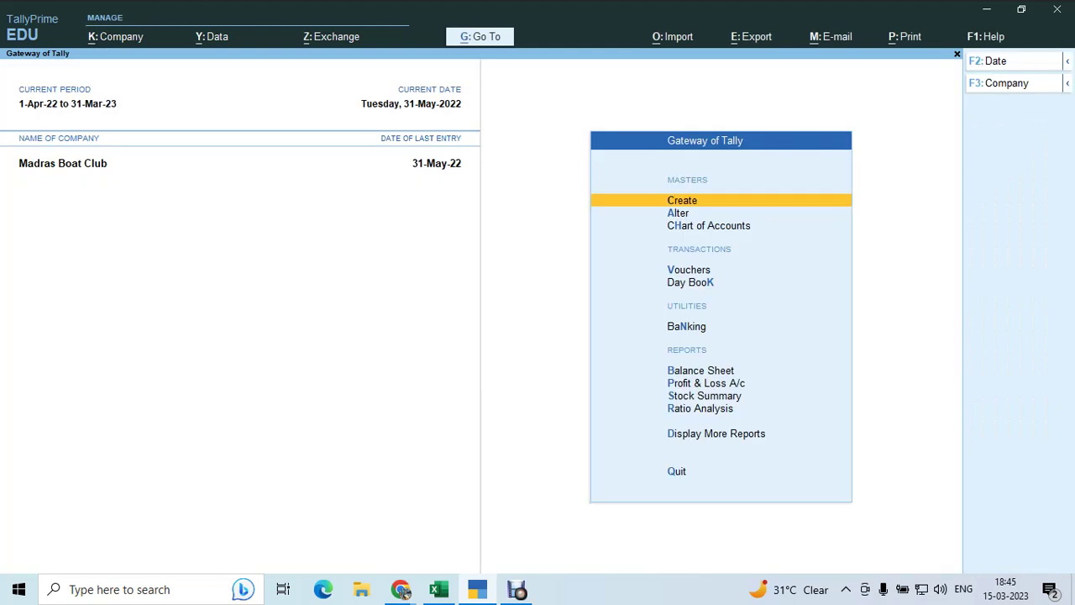
- Open voucher entry again and choose the Payroll voucher type
{"action": "key", "text": "v"}
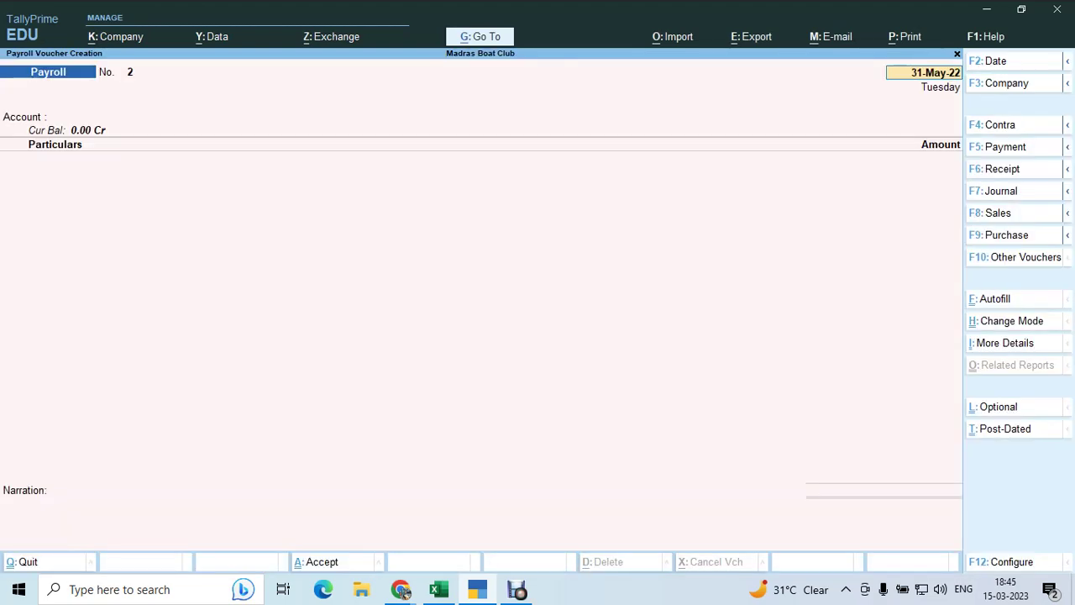
{"action": "key", "text": "F10"}
{"action": "key", "text": "Down"}
{"action": "key", "text": "Down"}
{"action": "key", "text": "Down"}
{"action": "key", "text": "Down"}
{"action": "key", "text": "Down"}
{"action": "key", "text": "Down"}
{"action": "key", "text": "Down"}
{"action": "key", "text": "Down"}
{"action": "key", "text": "Down"}
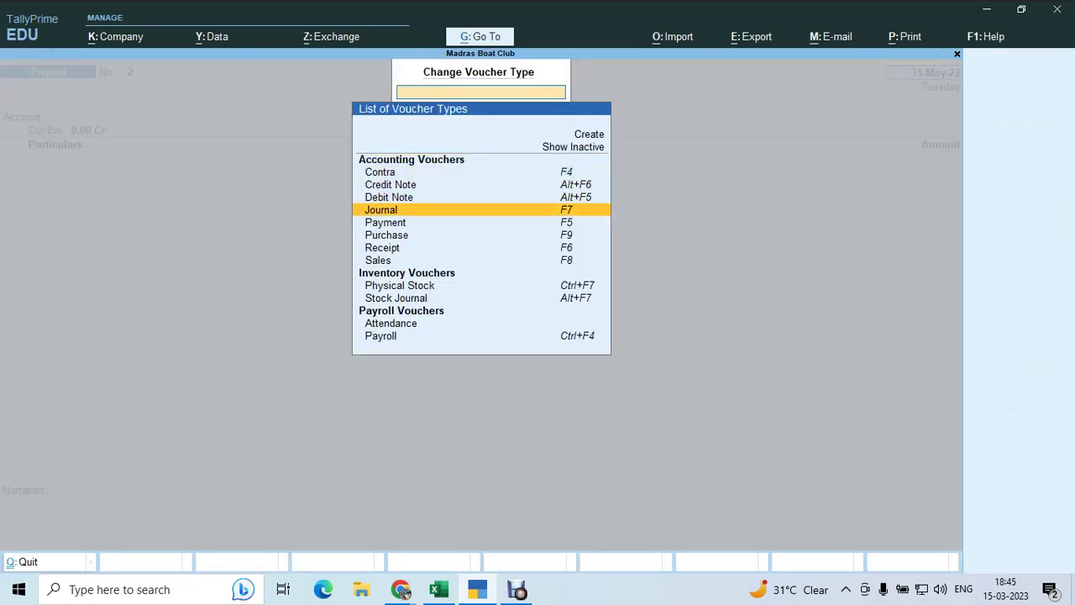
{"action": "key", "text": "Down"}
{"action": "key", "text": "Down"}
{"action": "key", "text": "Down"}
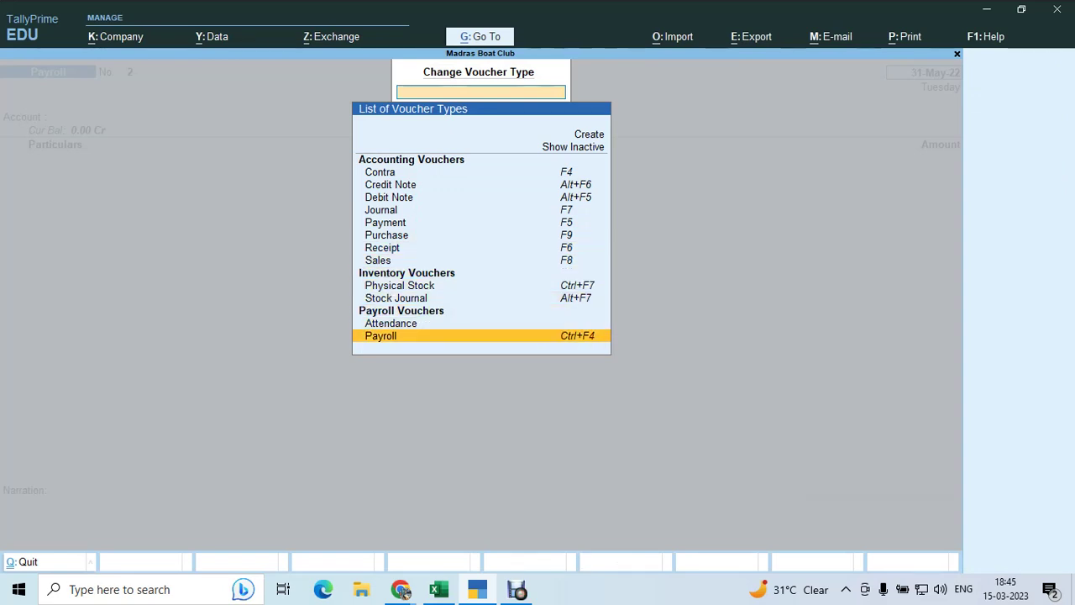
{"action": "key", "text": "Return"}
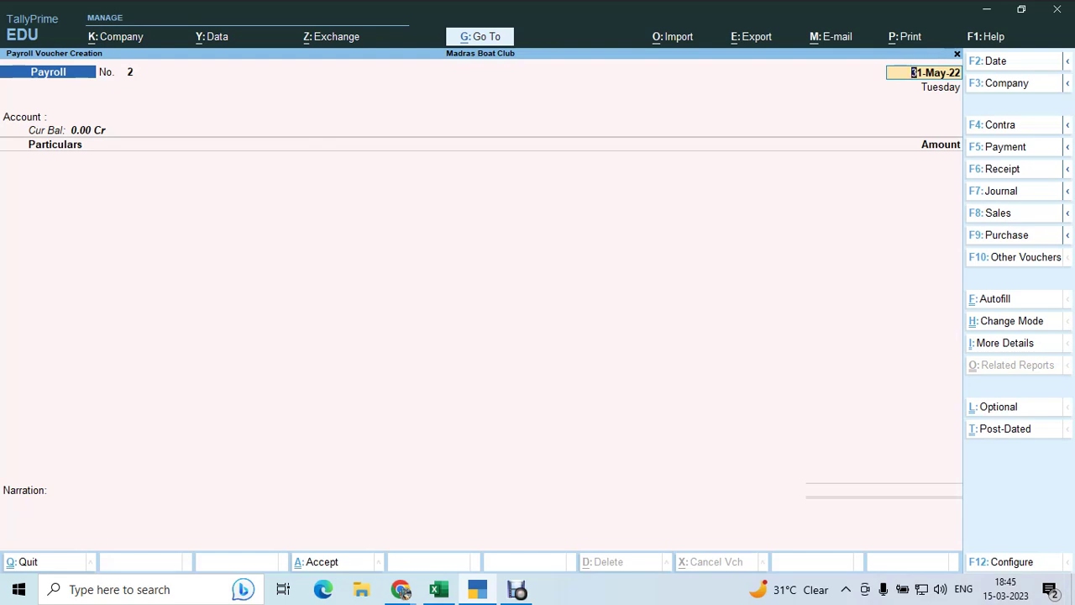
- Set up a Payroll Autofill for Salary from 1-5-2022 to 31-5-2022, All Items, sorted by Employee Number Only
{"action": "key", "text": "ctrl+f"}
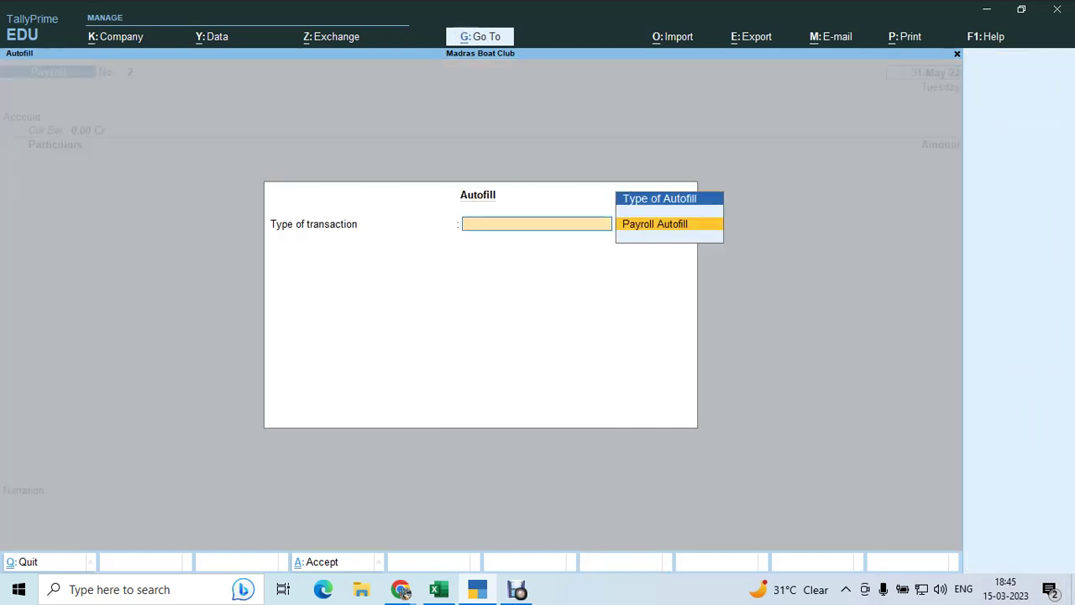
{"action": "key", "text": "Return"}
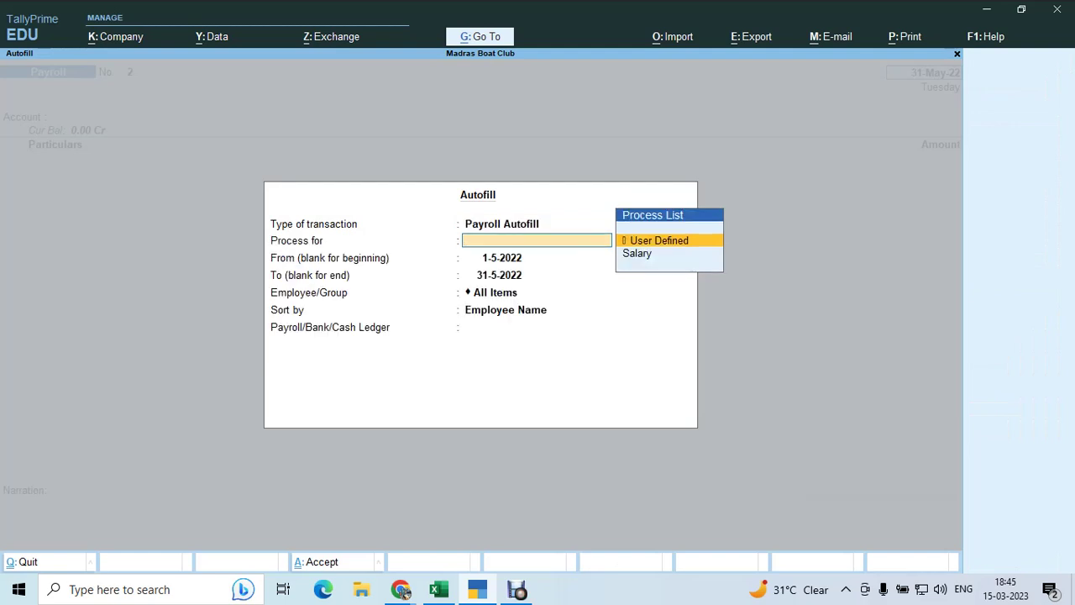
{"action": "key", "text": "Down"}
{"action": "key", "text": "Up"}
{"action": "key", "text": "Down"}
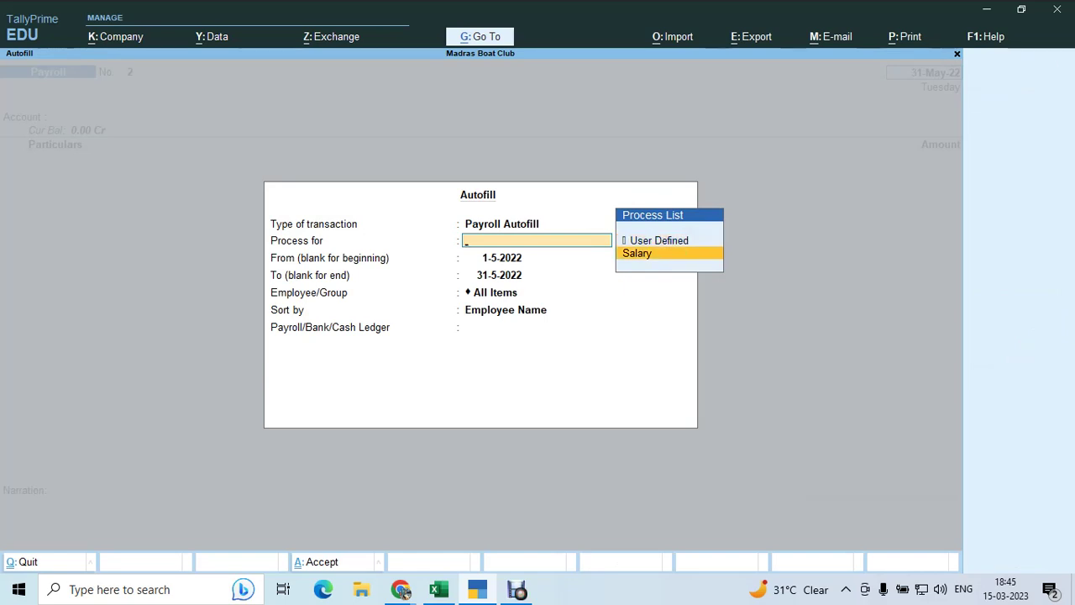
{"action": "key", "text": "Return"}
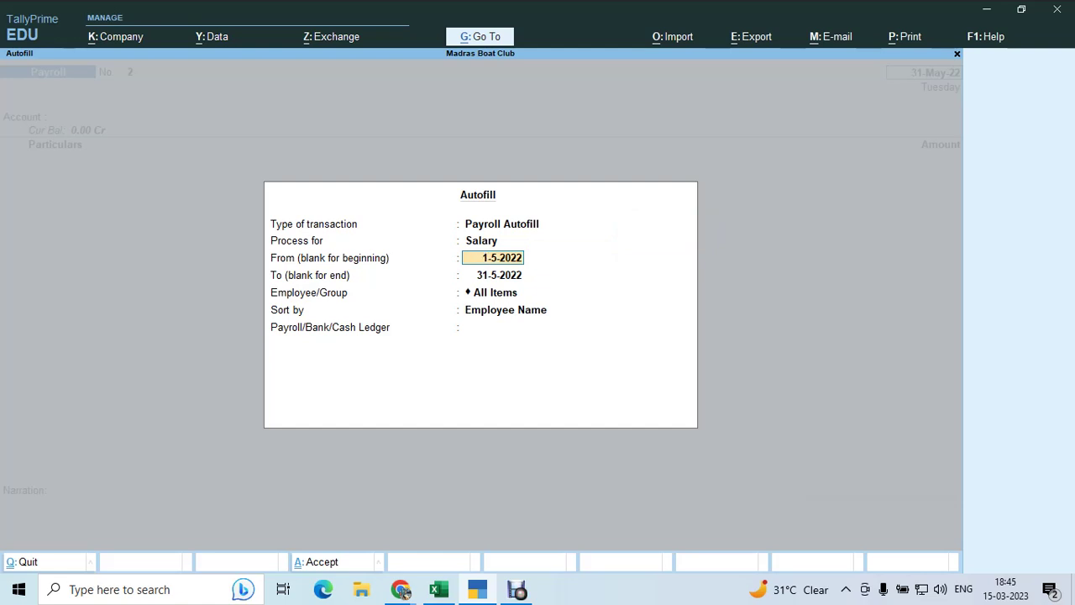
{"action": "key", "text": "Return"}
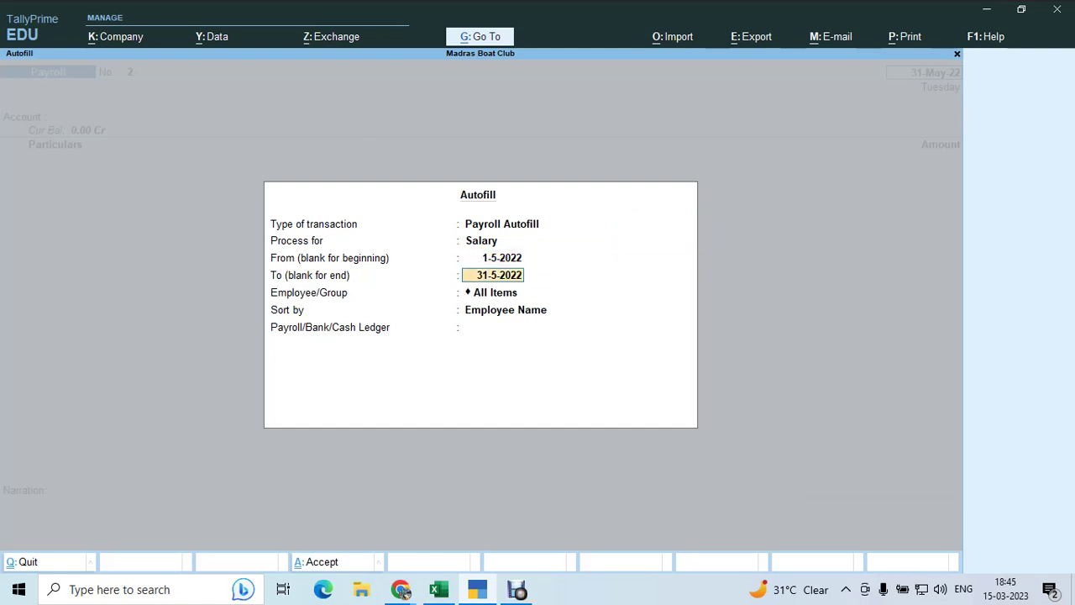
{"action": "key", "text": "Return"}
{"action": "key", "text": "Return"}
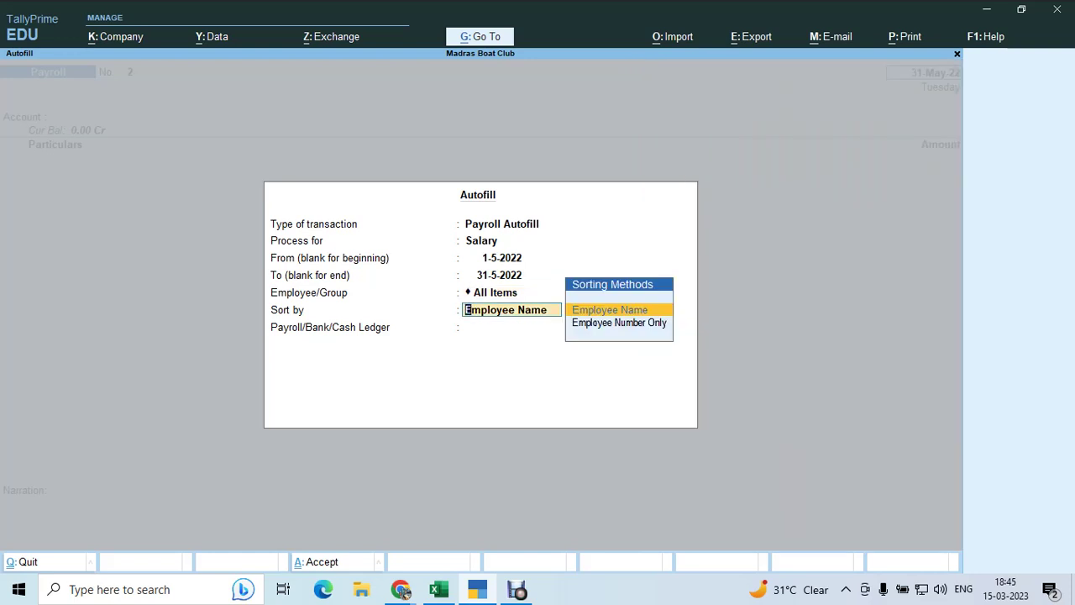
{"action": "key", "text": "Down"}
{"action": "key", "text": "Return"}
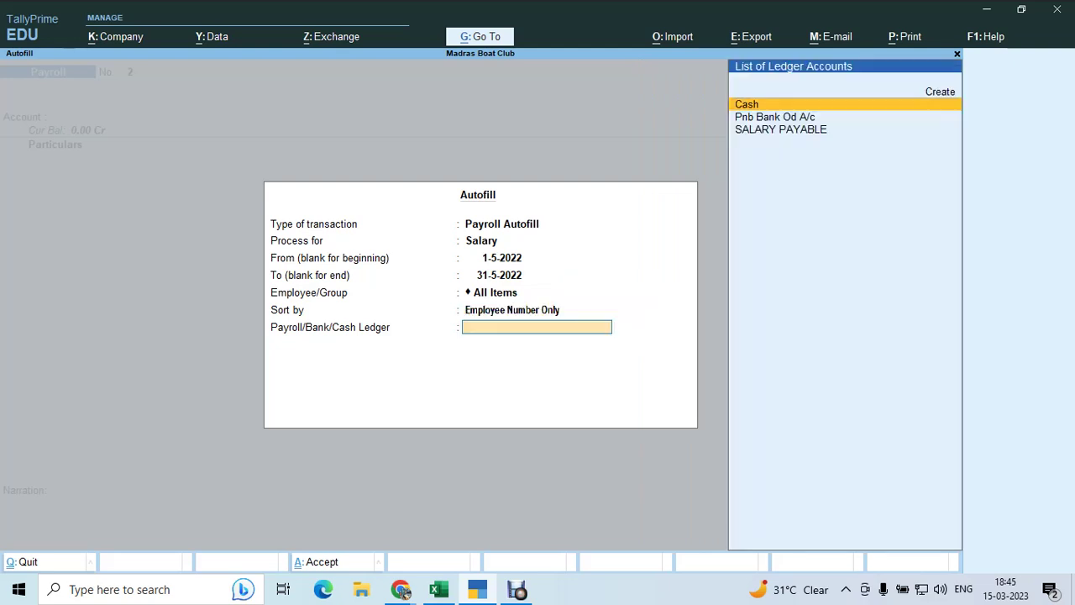
- Choose the SALARY PAYABLE ledger for the autofill and save the filled payroll voucher
{"action": "key", "text": "Down"}
{"action": "key", "text": "Down"}
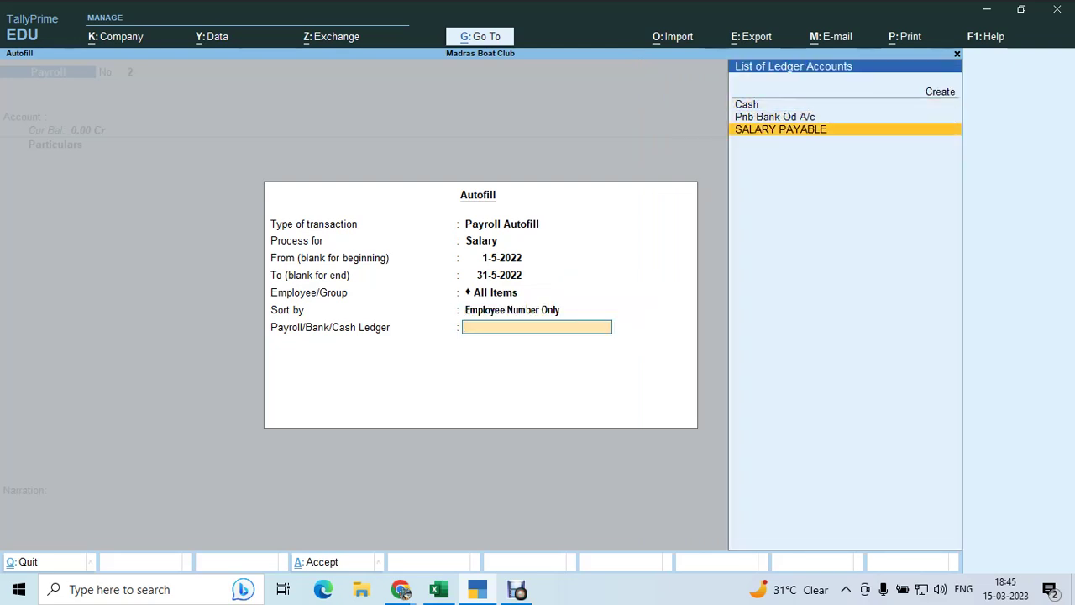
{"action": "key", "text": "Up"}
{"action": "key", "text": "Up"}
{"action": "key", "text": "Down"}
{"action": "key", "text": "Down"}
{"action": "key", "text": "Return"}
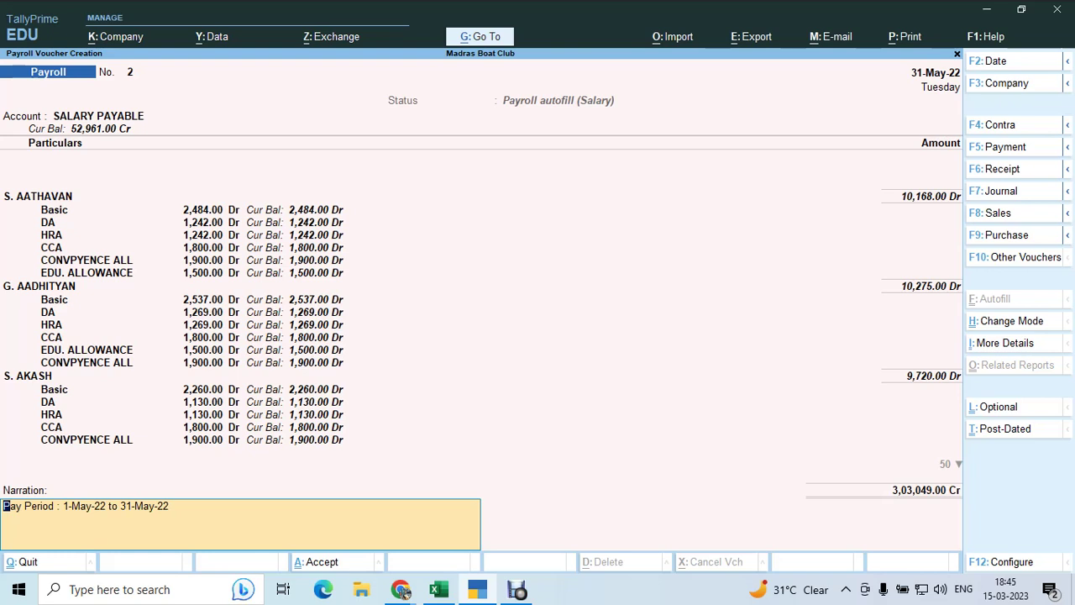
{"action": "key", "text": "Return"}
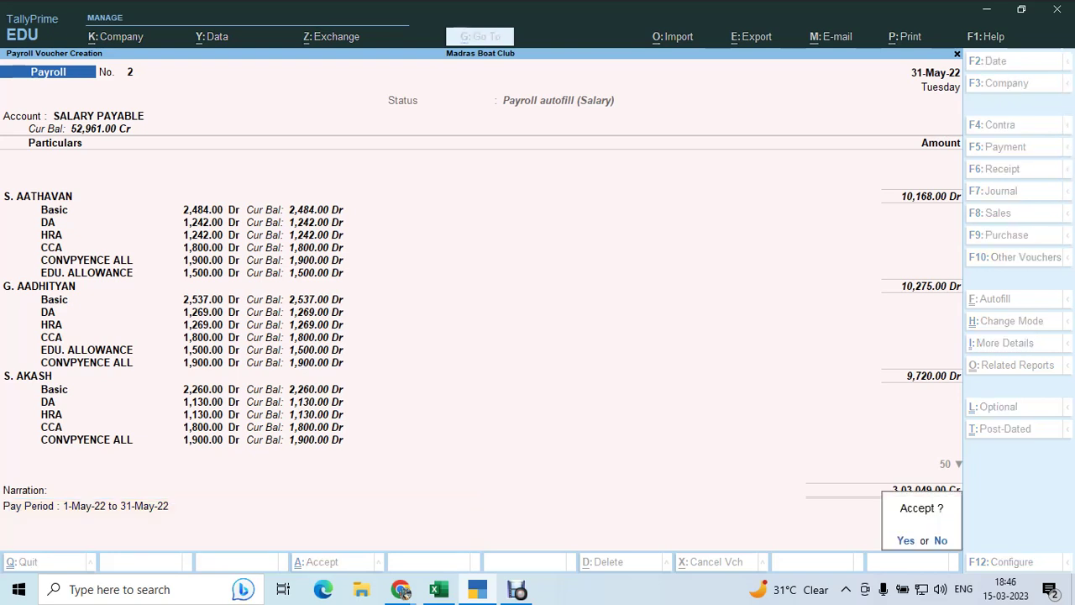
{"action": "key", "text": "Return"}
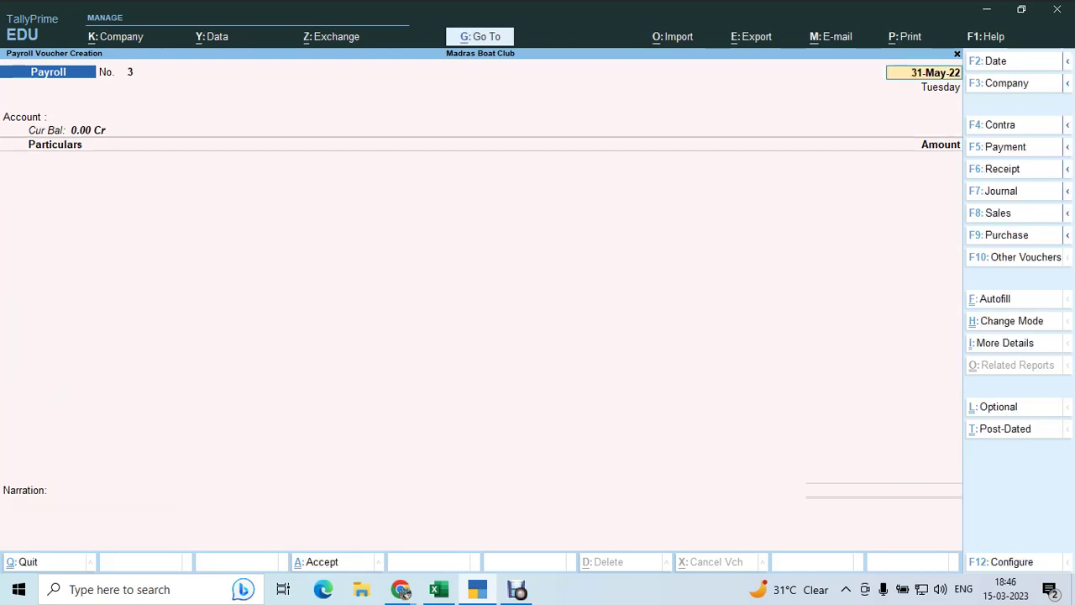
- Leave voucher entry and view the Pay Sheet payroll report for All Items, checking the first employee's Basic amount
{"action": "key", "text": "BackSpace"}
{"action": "key", "text": "Escape"}
{"action": "key", "text": "Return"}
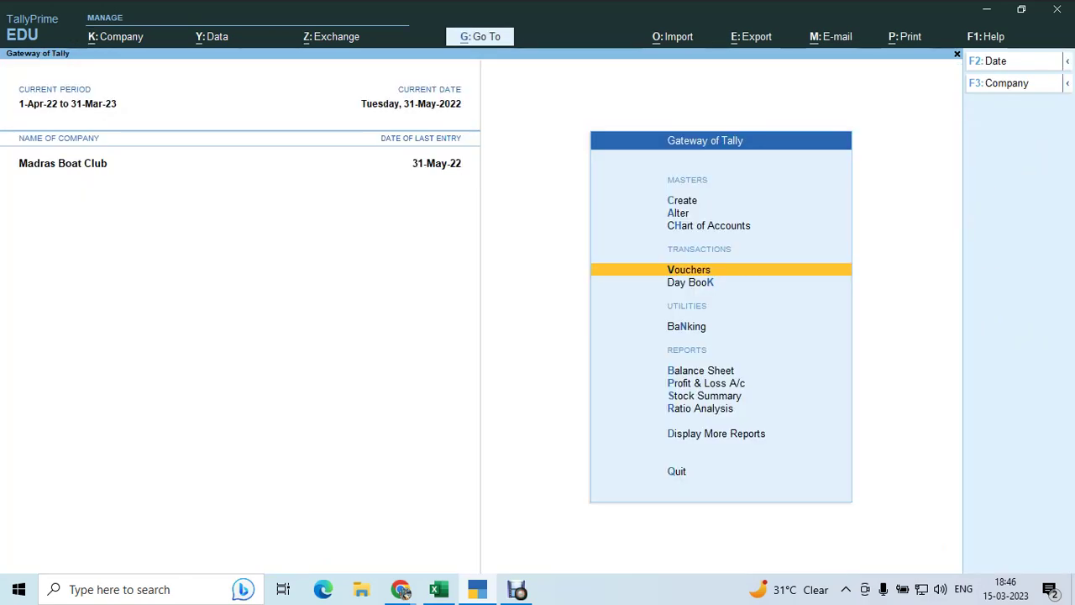
{"action": "key", "text": "d"}
{"action": "key", "text": "p"}
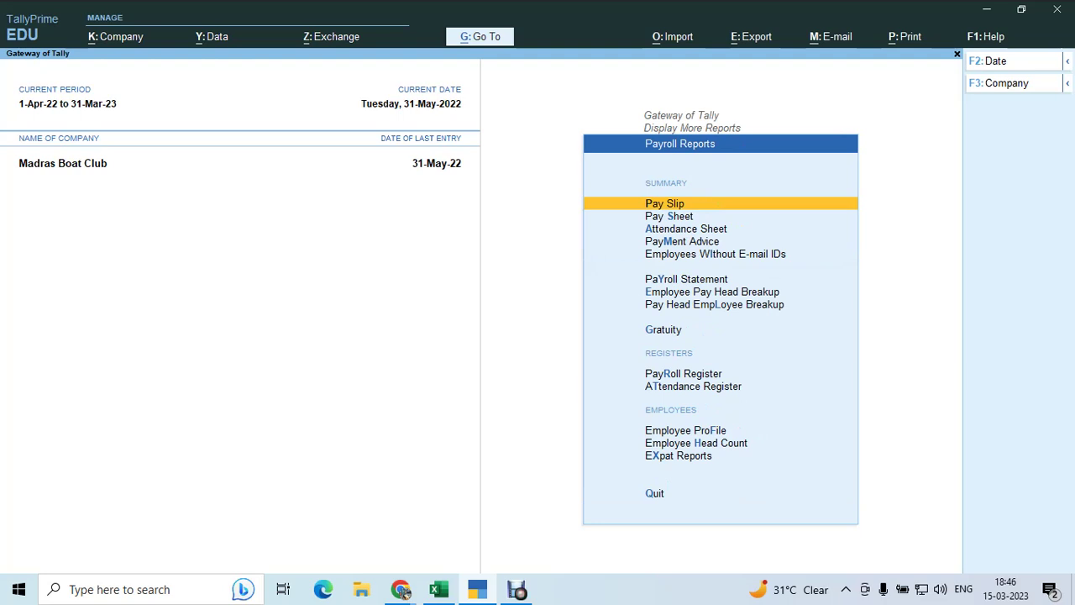
{"action": "key", "text": "s"}
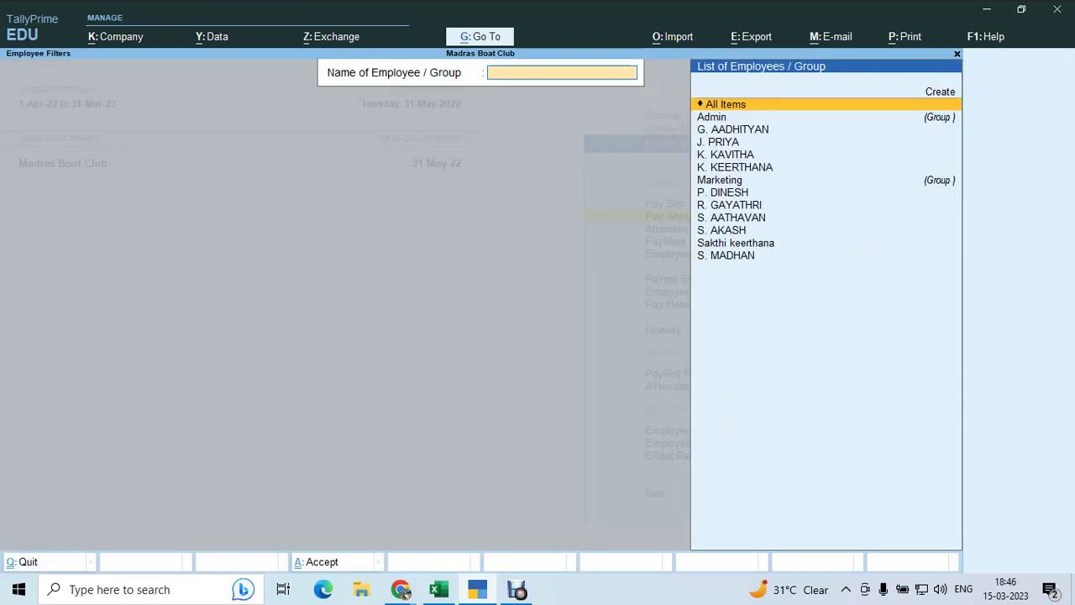
{"action": "key", "text": "Return"}
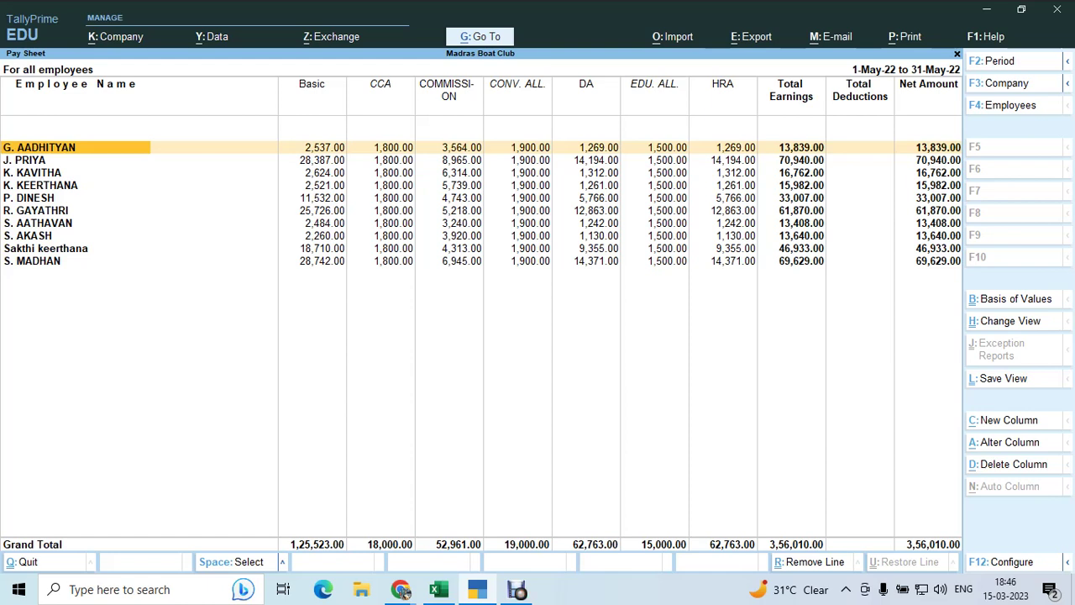
{"action": "key", "text": "Right"}
{"action": "key", "text": "Right"}
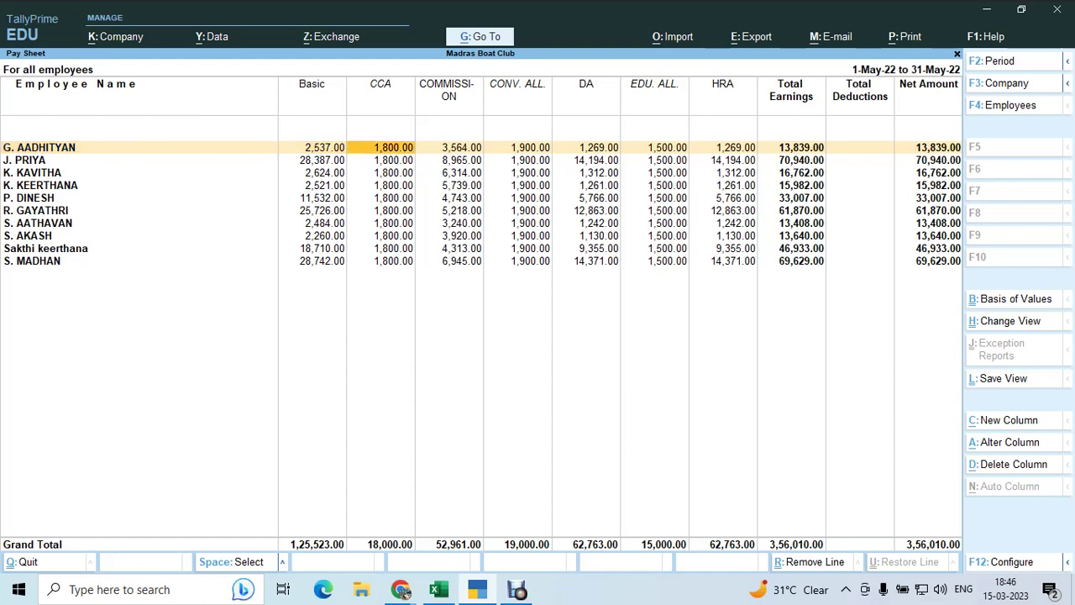
{"action": "key", "text": "Down"}
{"action": "key", "text": "Left"}
{"action": "key", "text": "Up"}
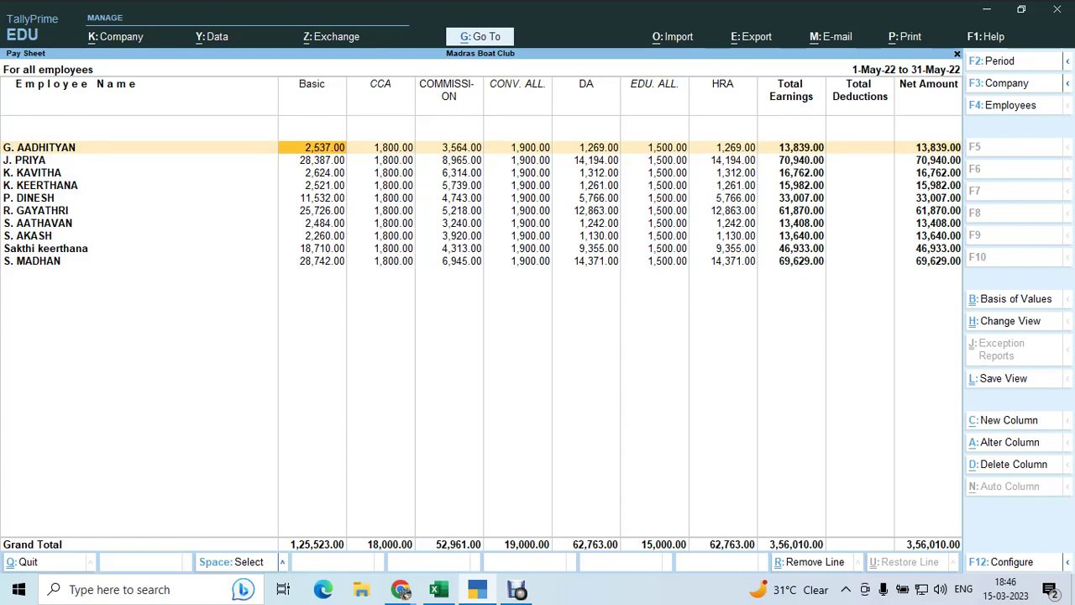
- Switch to the Excel workbook "payroll sample data new" and select row 16 of the payroll sheet
{"action": "key", "text": "alt"}
{"action": "key", "text": "alt+Tab"}
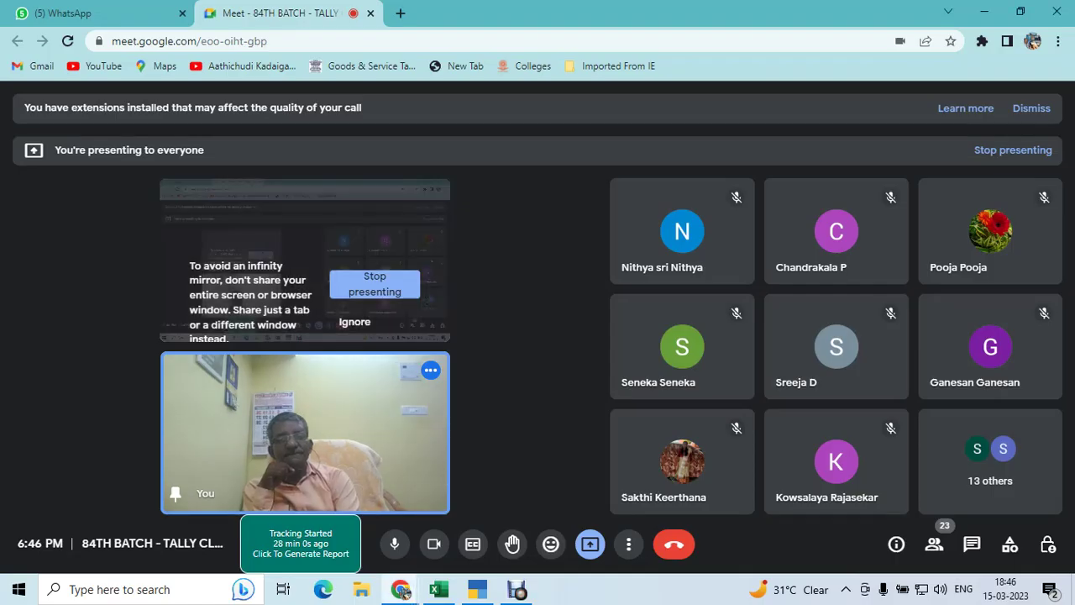
{"action": "key", "text": "alt+Tab"}
{"action": "key", "text": "alt+Tab"}
{"action": "left_click", "coordinate": [14, 442]}
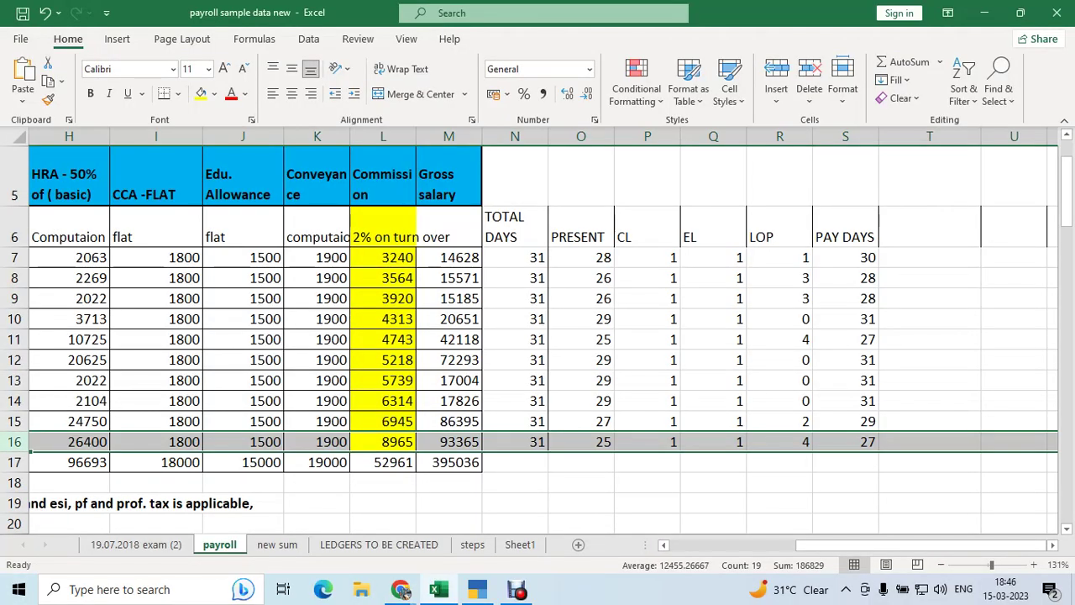
- Examine the first employee's pay components and attendance days along row 7 of the payroll sheet
{"action": "left_click", "coordinate": [383, 401]}
{"action": "key", "text": "Up"}
{"action": "key", "text": "Up"}
{"action": "key", "text": "Up"}
{"action": "key", "text": "Up"}
{"action": "key", "text": "Up"}
{"action": "key", "text": "Up"}
{"action": "key", "text": "Up"}
{"action": "key", "text": "Left"}
{"action": "key", "text": "Left"}
{"action": "key", "text": "Left"}
{"action": "key", "text": "Left"}
{"action": "key", "text": "Left"}
{"action": "key", "text": "Left"}
{"action": "key", "text": "Left"}
{"action": "key", "text": "Left"}
{"action": "key", "text": "Left"}
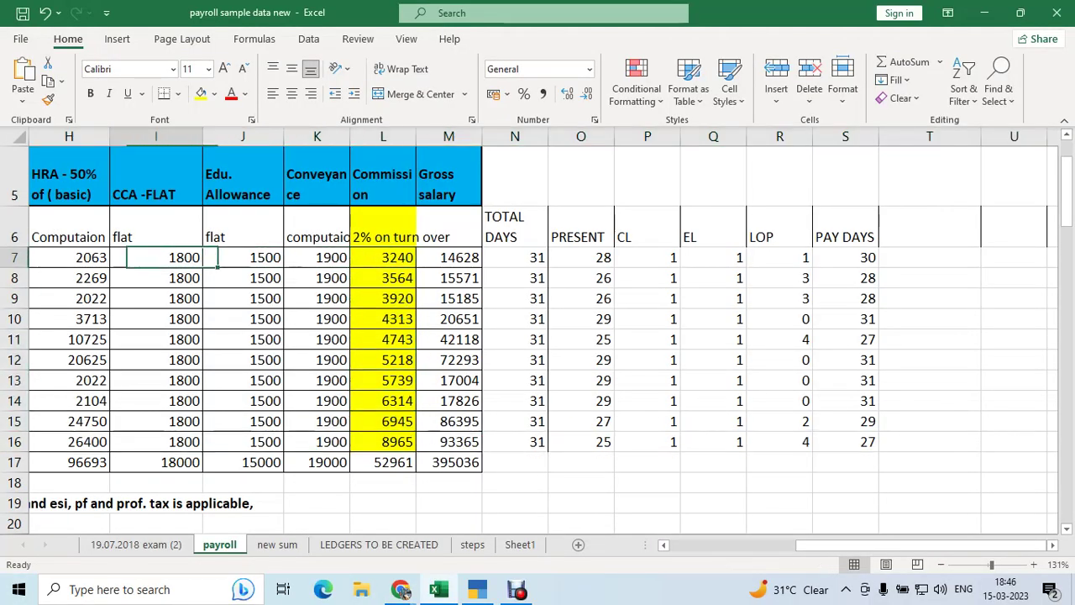
{"action": "key", "text": "Right"}
{"action": "key", "text": "Right"}
{"action": "key", "text": "Right"}
{"action": "key", "text": "Right"}
{"action": "key", "text": "Right"}
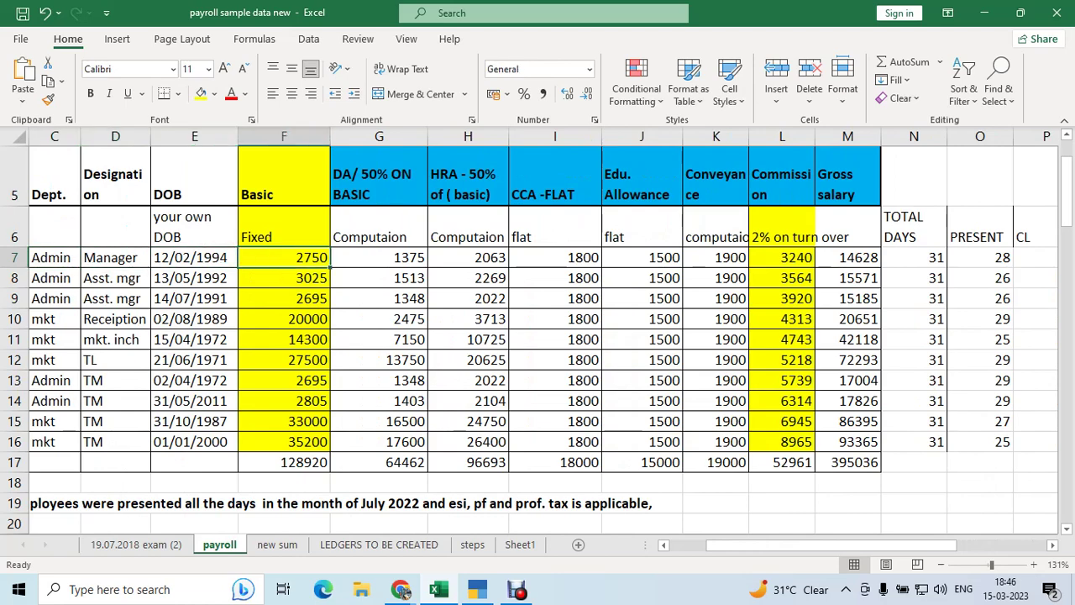
{"action": "key", "text": "Right"}
{"action": "key", "text": "Right"}
{"action": "key", "text": "Right"}
{"action": "key", "text": "Right"}
{"action": "key", "text": "Right"}
{"action": "key", "text": "Right"}
{"action": "key", "text": "Right"}
{"action": "key", "text": "Right"}
{"action": "key", "text": "Right"}
{"action": "key", "text": "Right"}
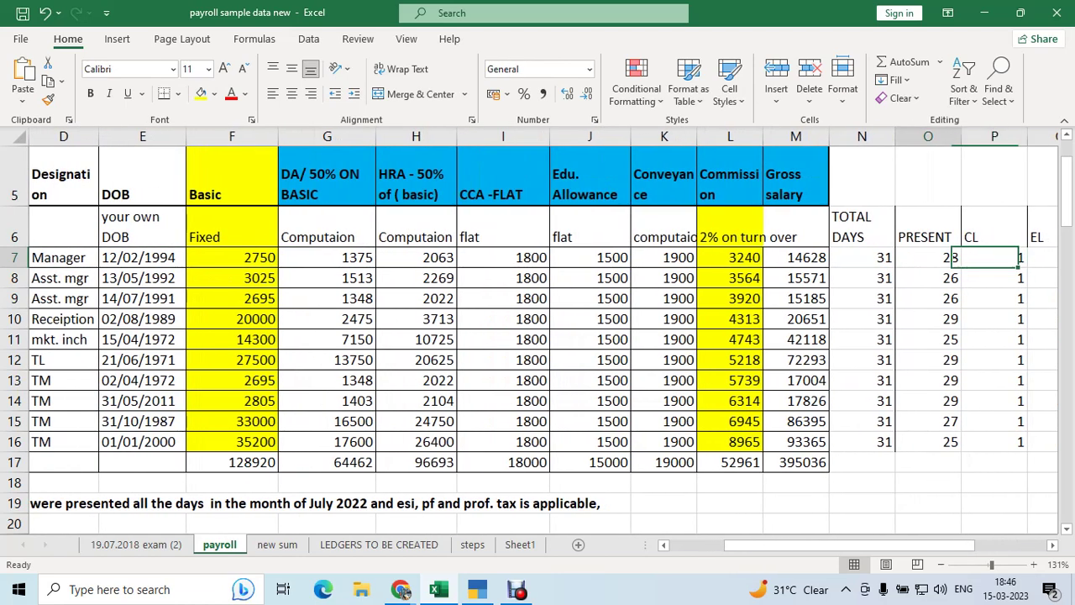
{"action": "key", "text": "Right"}
{"action": "key", "text": "Right"}
{"action": "key", "text": "Right"}
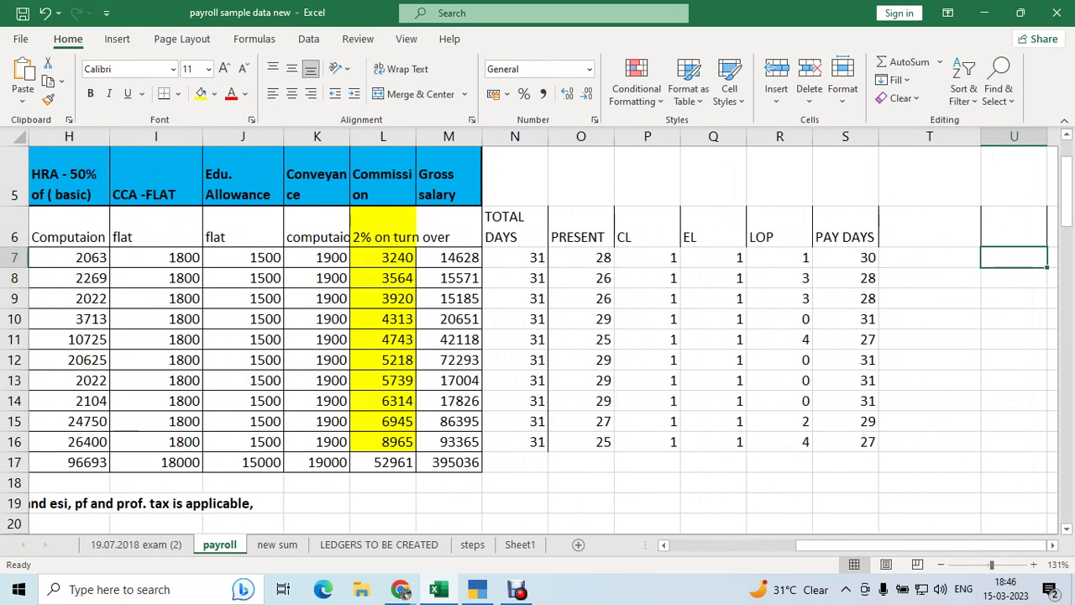
- Set the font size of the empty cell T7, beside the PAY DAYS column, to 20
{"action": "key", "text": "Left"}
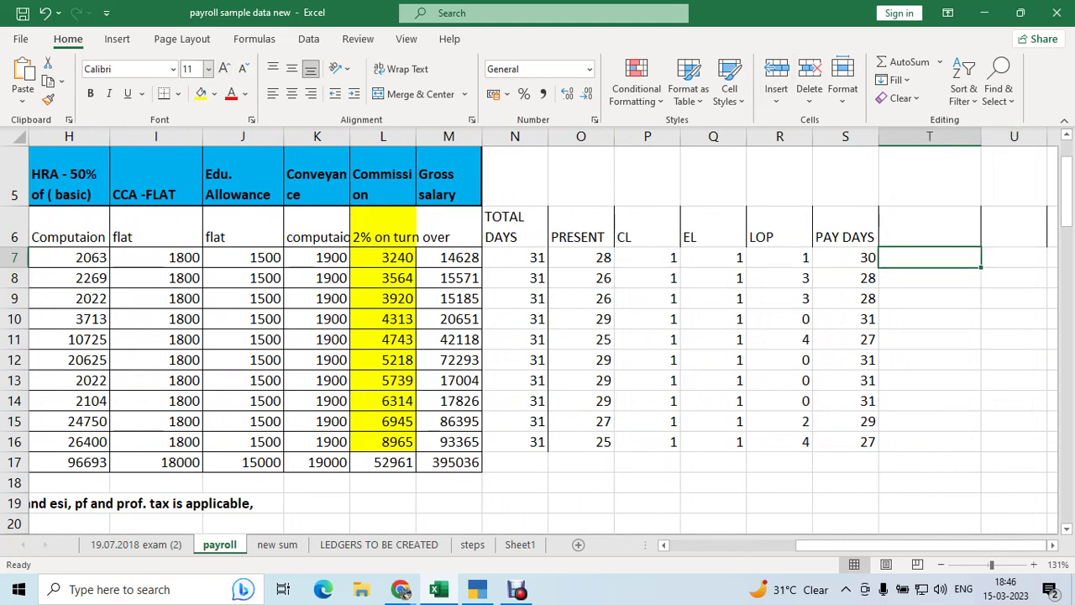
{"action": "left_click", "coordinate": [208, 69]}
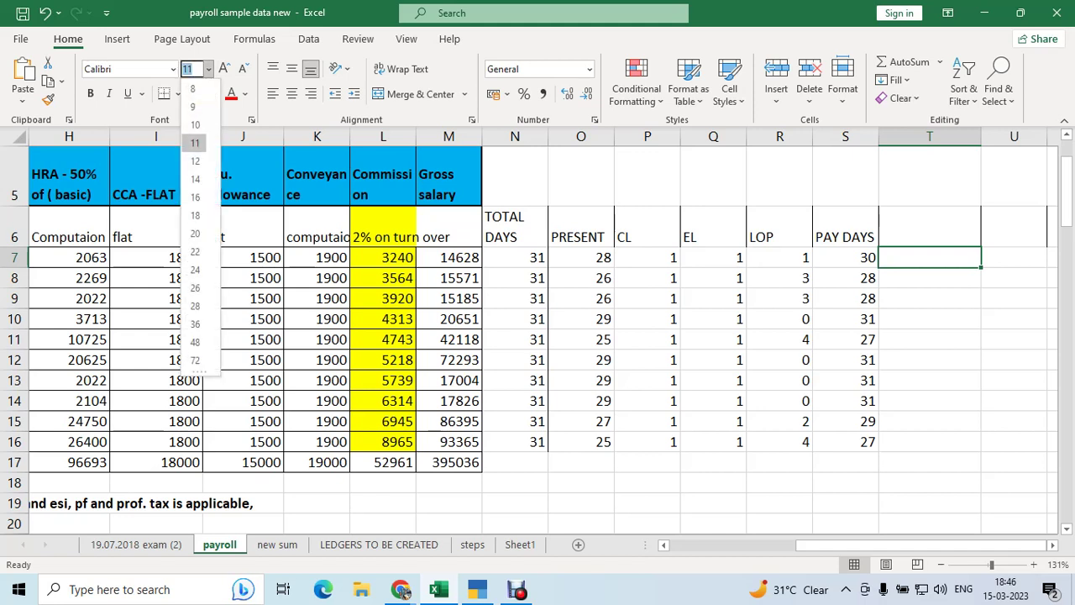
{"action": "left_click", "coordinate": [194, 234]}
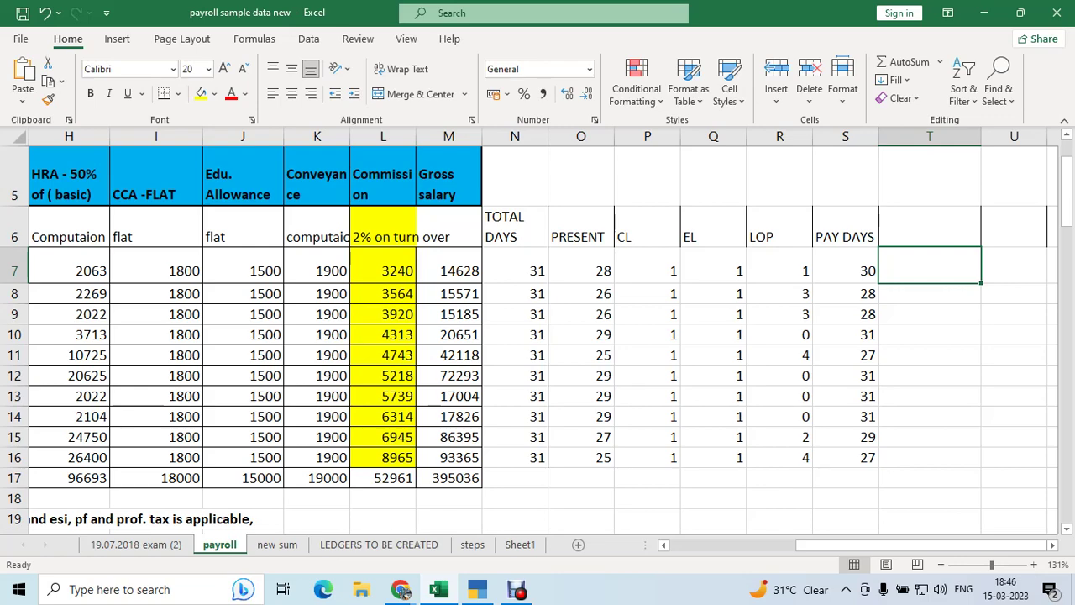
- Review row 7 again, comparing the Basic salary with the TOTAL DAYS, LOP and PAY DAYS figures
{"action": "key", "text": "Left"}
{"action": "key", "text": "Left"}
{"action": "key", "text": "Left"}
{"action": "key", "text": "Left"}
{"action": "key", "text": "Left"}
{"action": "key", "text": "Left"}
{"action": "key", "text": "Left"}
{"action": "key", "text": "Left"}
{"action": "key", "text": "Left"}
{"action": "key", "text": "Left"}
{"action": "key", "text": "Left"}
{"action": "key", "text": "Left"}
{"action": "key", "text": "Left"}
{"action": "key", "text": "Left"}
{"action": "key", "text": "Left"}
{"action": "key", "text": "Left"}
{"action": "key", "text": "Left"}
{"action": "key", "text": "Left"}
{"action": "key", "text": "Right"}
{"action": "key", "text": "Right"}
{"action": "key", "text": "Right"}
{"action": "key", "text": "Right"}
{"action": "key", "text": "Right"}
{"action": "key", "text": "Right"}
{"action": "key", "text": "Right"}
{"action": "key", "text": "Right"}
{"action": "key", "text": "Right"}
{"action": "key", "text": "Right"}
{"action": "key", "text": "Right"}
{"action": "key", "text": "Right"}
{"action": "key", "text": "Right"}
{"action": "key", "text": "Right"}
{"action": "key", "text": "Right"}
{"action": "key", "text": "Right"}
{"action": "key", "text": "Right"}
{"action": "key", "text": "Right"}
{"action": "key", "text": "Right"}
{"action": "key", "text": "Right"}
- Enter the note "basic 2750" in the empty cell U5
{"action": "key", "text": "Up"}
{"action": "key", "text": "Left"}
{"action": "key", "text": "Up"}
{"action": "key", "text": "Up"}
{"action": "key", "text": "Left"}
{"action": "key", "text": "Left"}
{"action": "key", "text": "Left"}
{"action": "key", "text": "Down"}
{"action": "key", "text": "Left"}
{"action": "key", "text": "Right"}
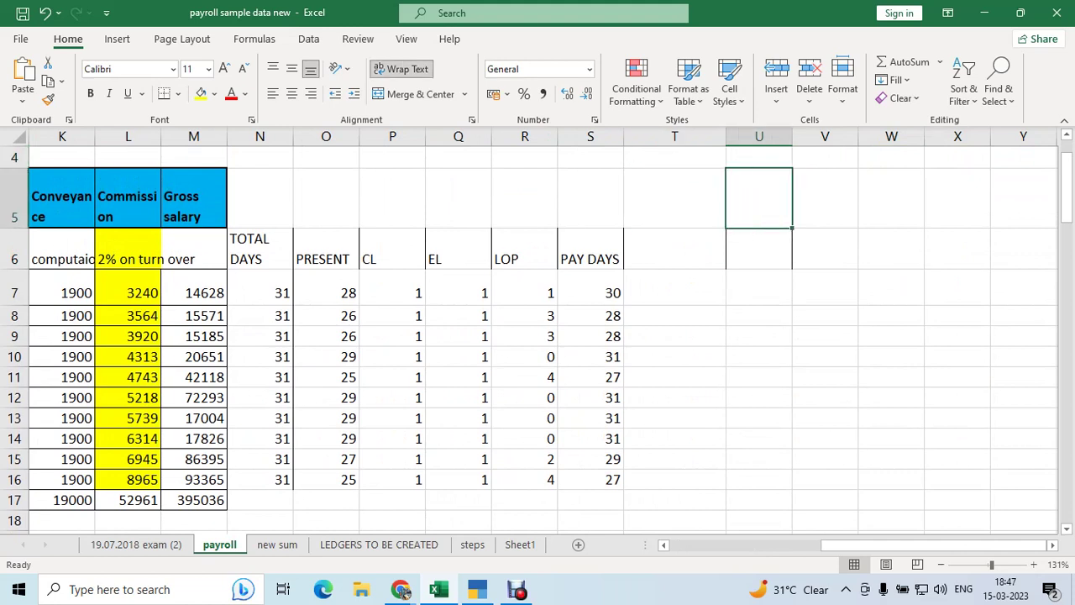
{"action": "type", "text": "basic 2750"}
{"action": "key", "text": "Return"}
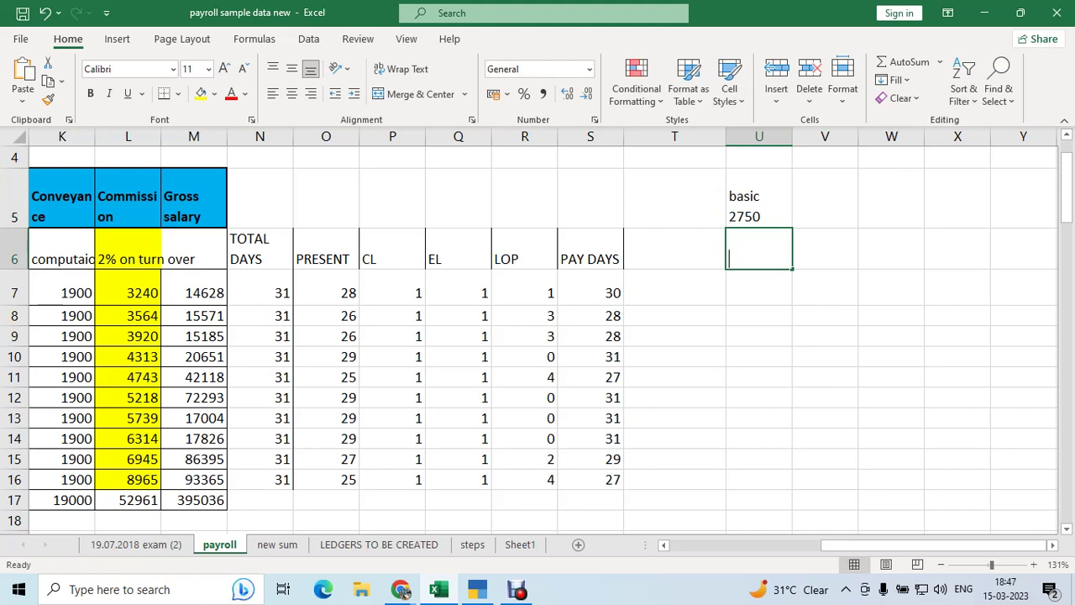
{"action": "type", "text": "="}
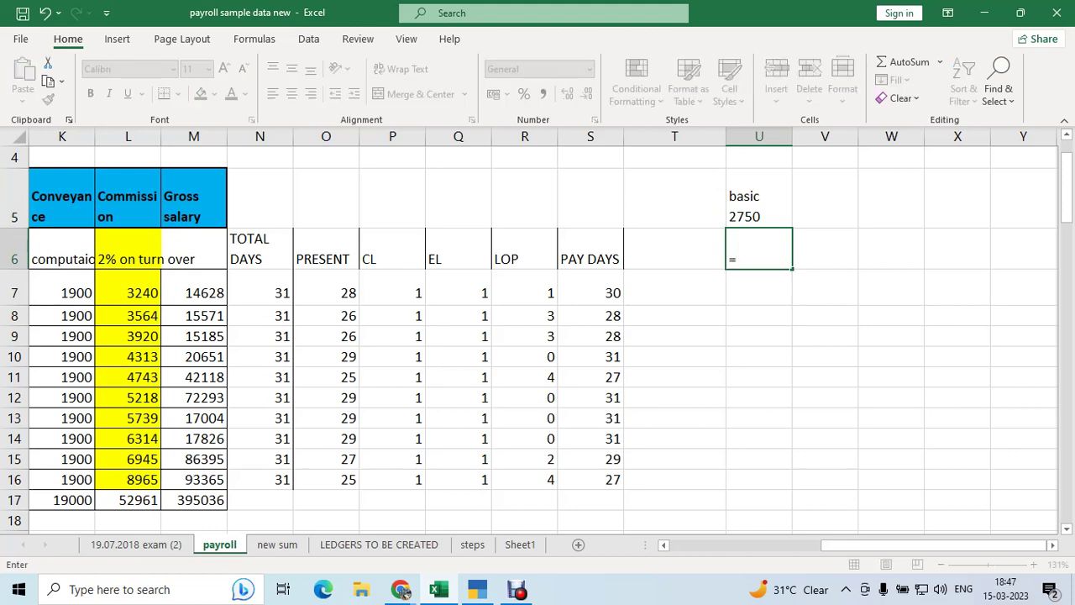
{"action": "type", "text": "round"}
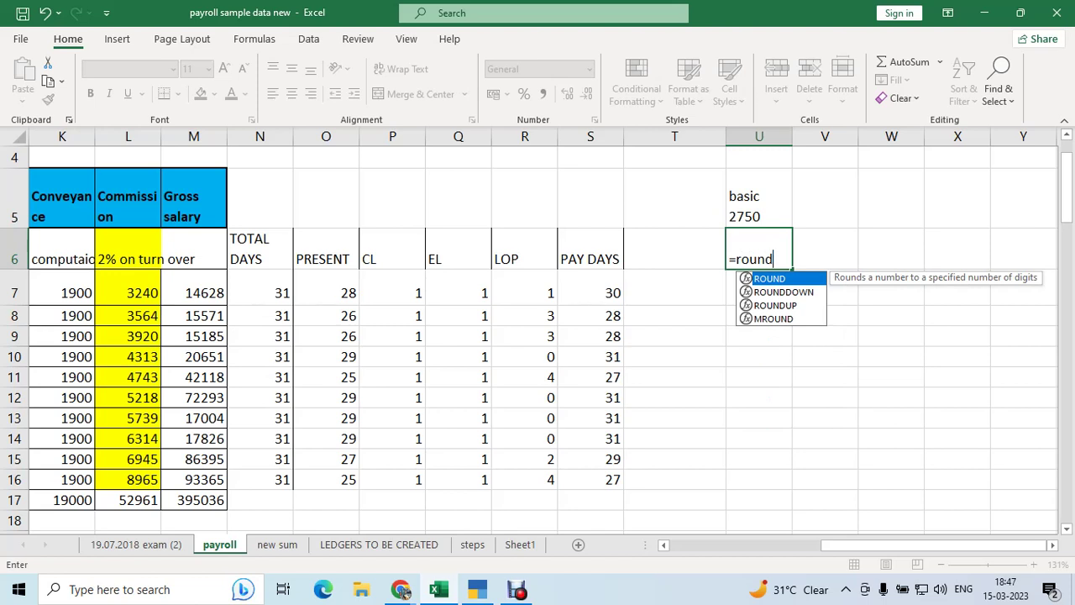
{"action": "type", "text": "(27 50/31"}
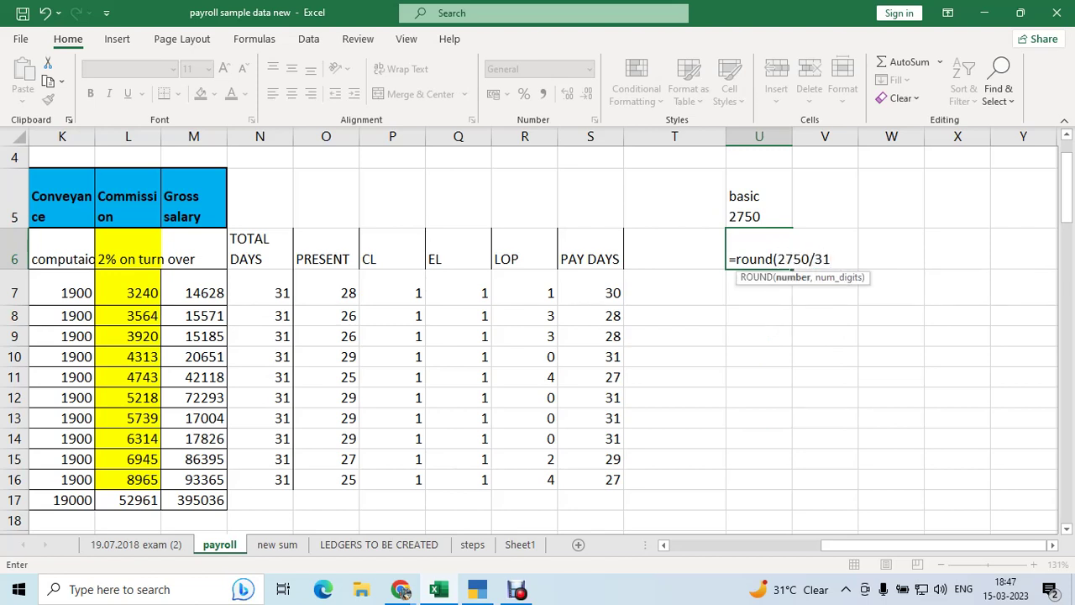
{"action": "type", "text": ")*"}
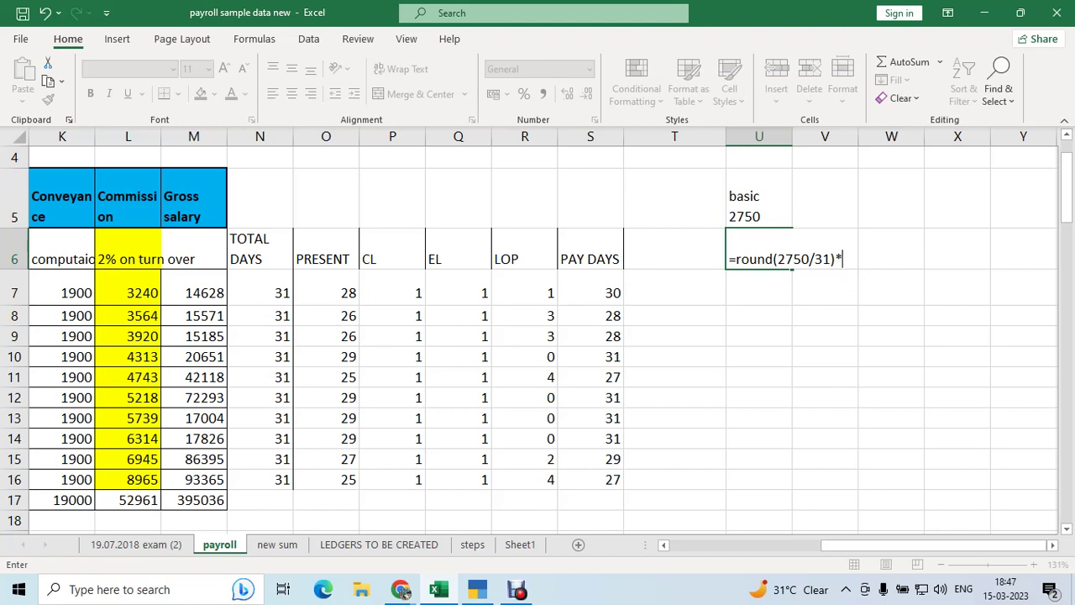
{"action": "type", "text": "28,0)"}
{"action": "key", "text": "Return"}
{"action": "key", "text": "Return"}
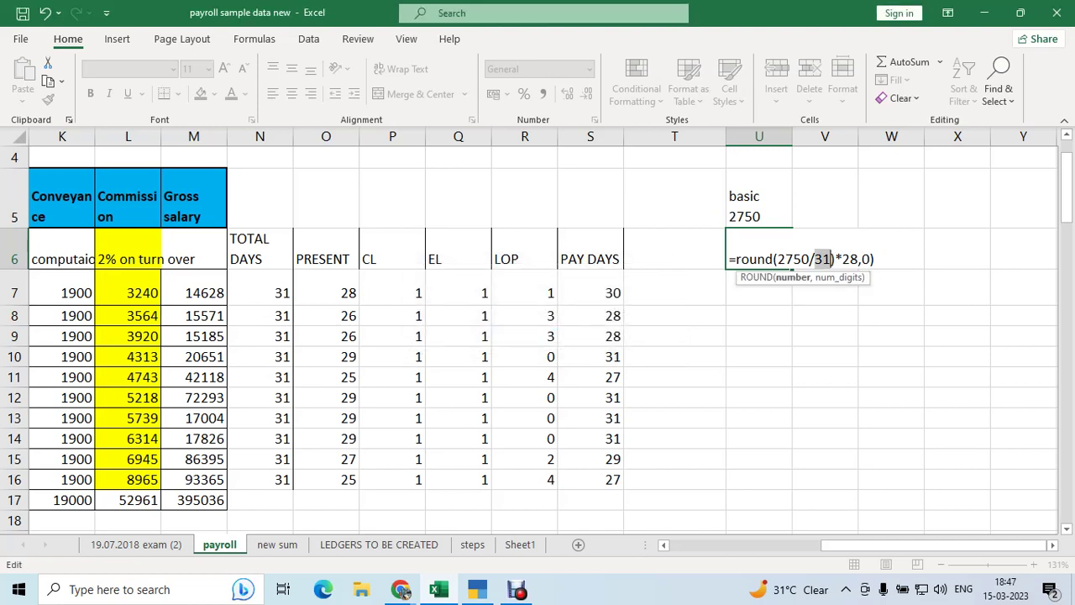
{"action": "key", "text": "Escape"}
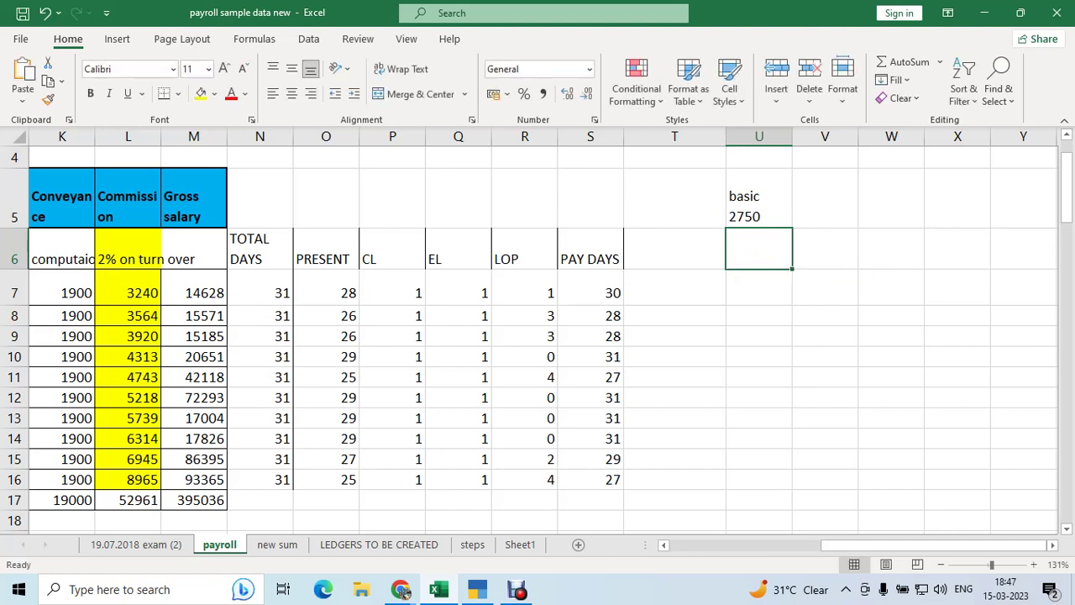
- Calculate the prorated basic salary in cell U6 with the formula =ROUND((2750/31)*28,0)
{"action": "type", "text": "=round "}
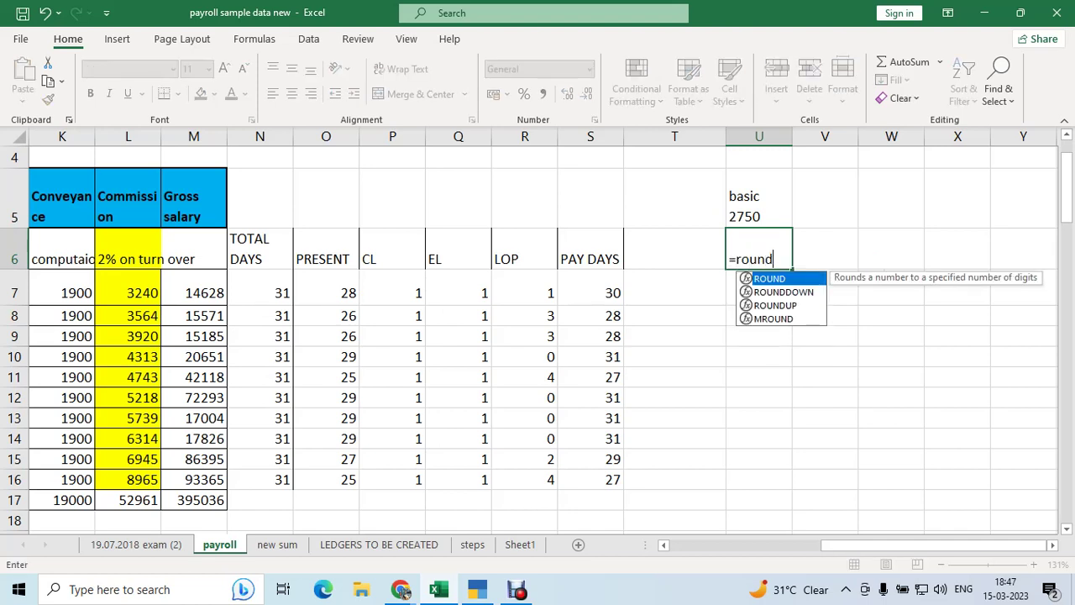
{"action": "type", "text": "(("}
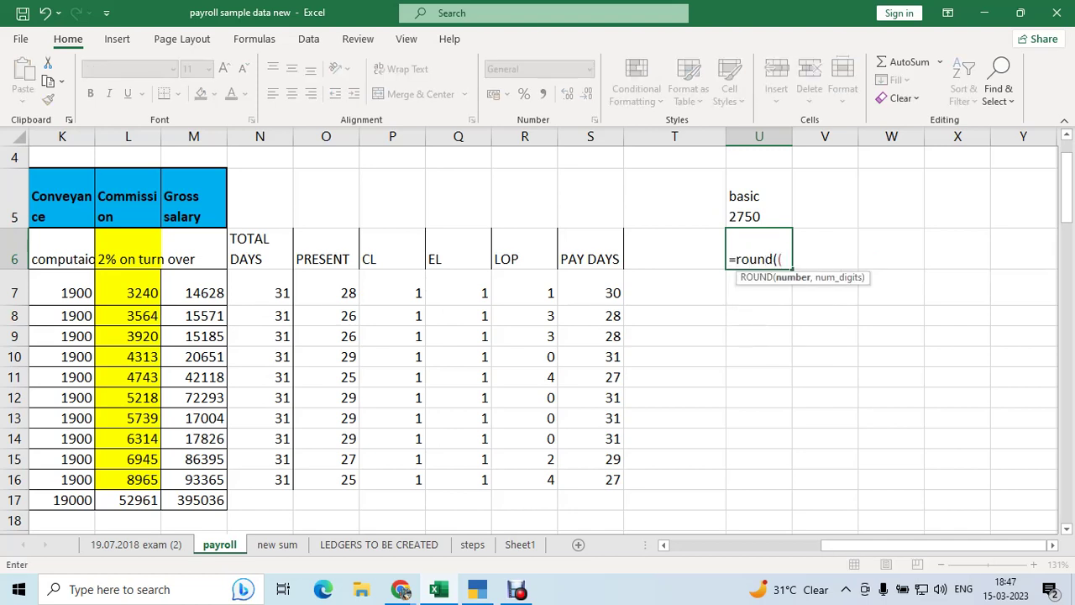
{"action": "type", "text": "2750/31)*28"}
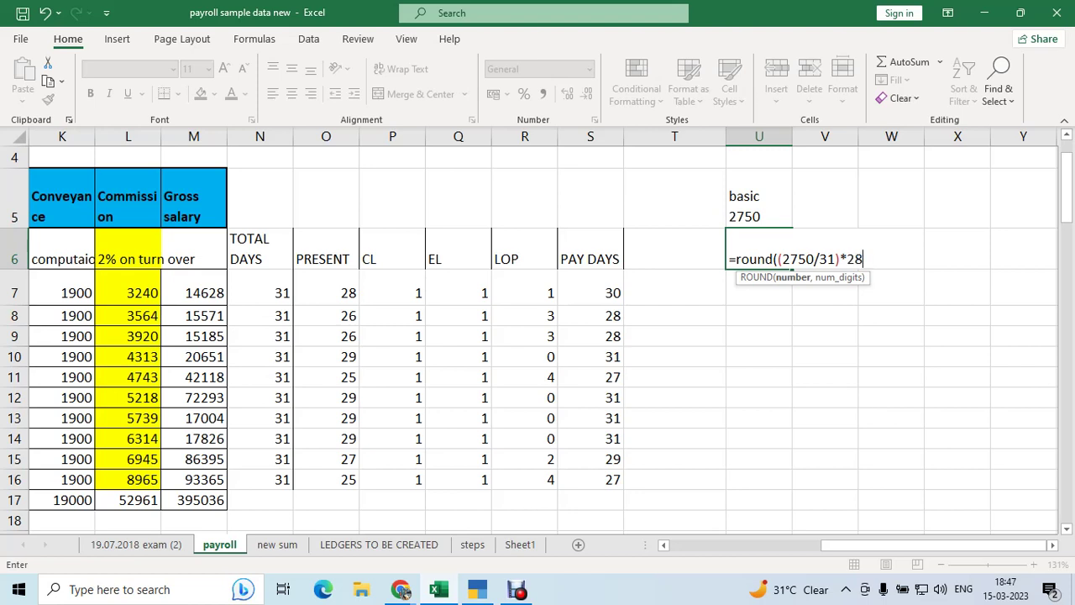
{"action": "type", "text": ",0)"}
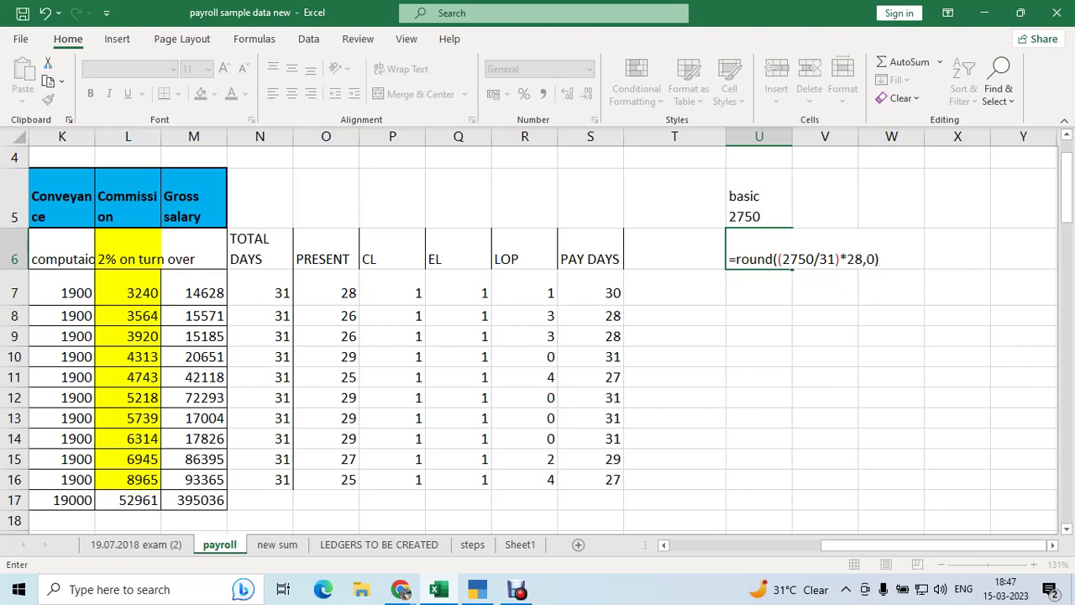
{"action": "key", "text": "Return"}
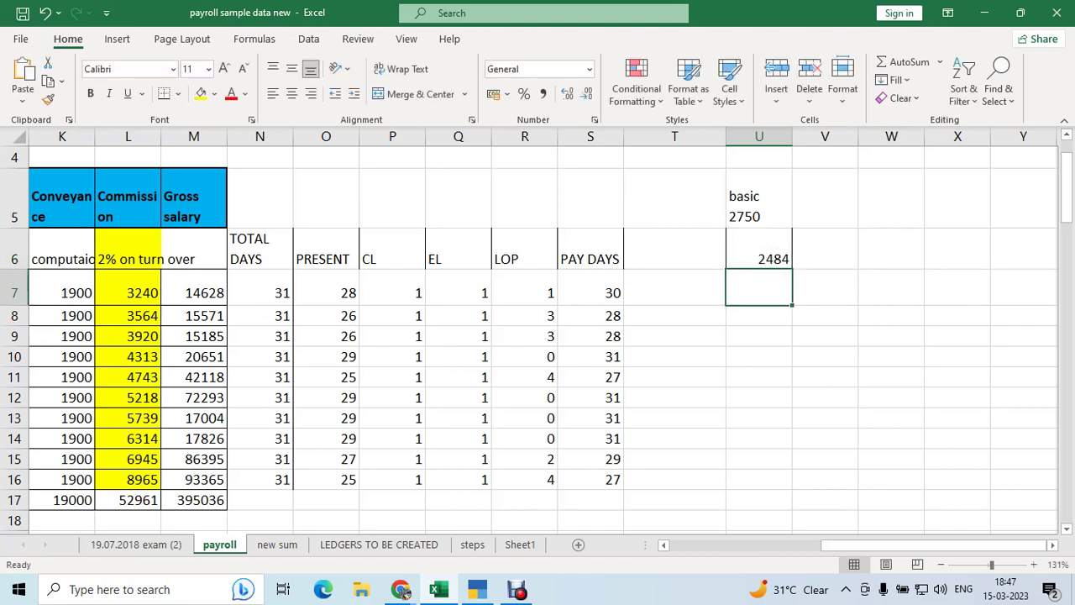
{"action": "left_click", "coordinate": [758, 258]}
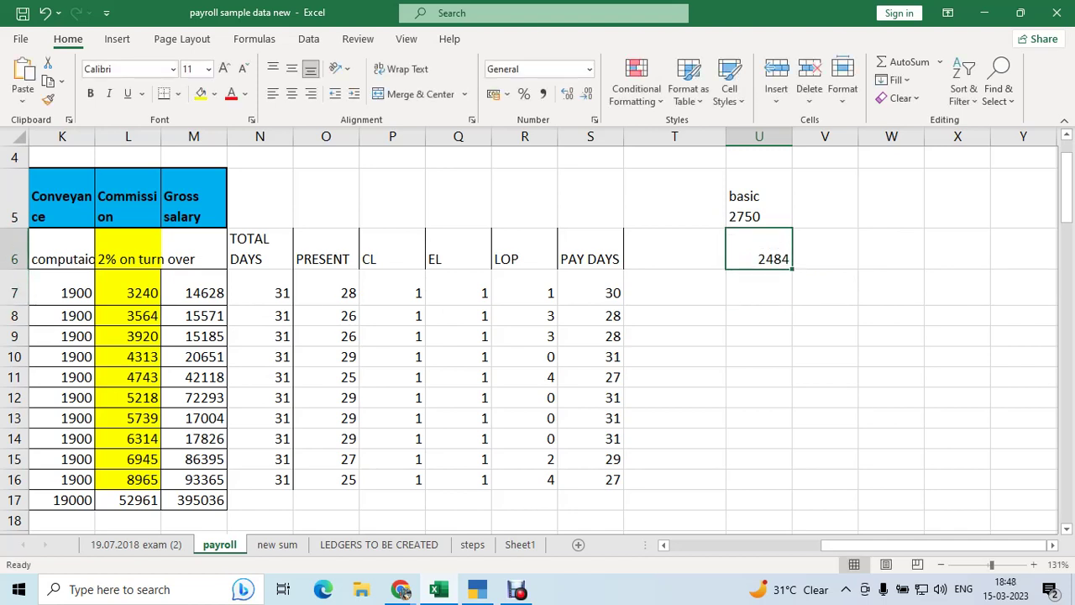
{"action": "key", "text": "alt"}
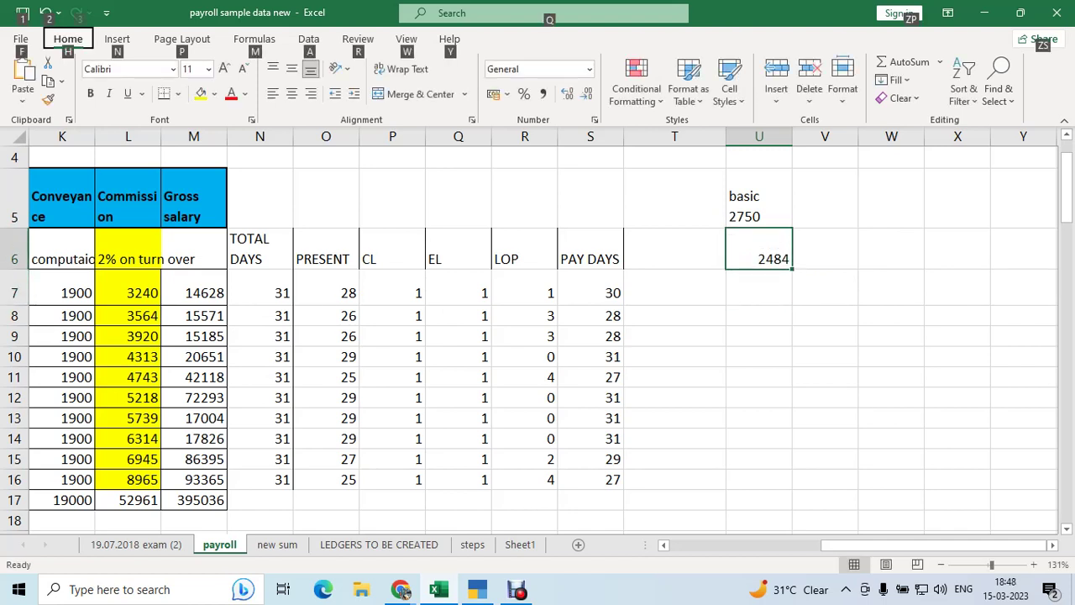
{"action": "key", "text": "Right"}
{"action": "key", "text": "Right"}
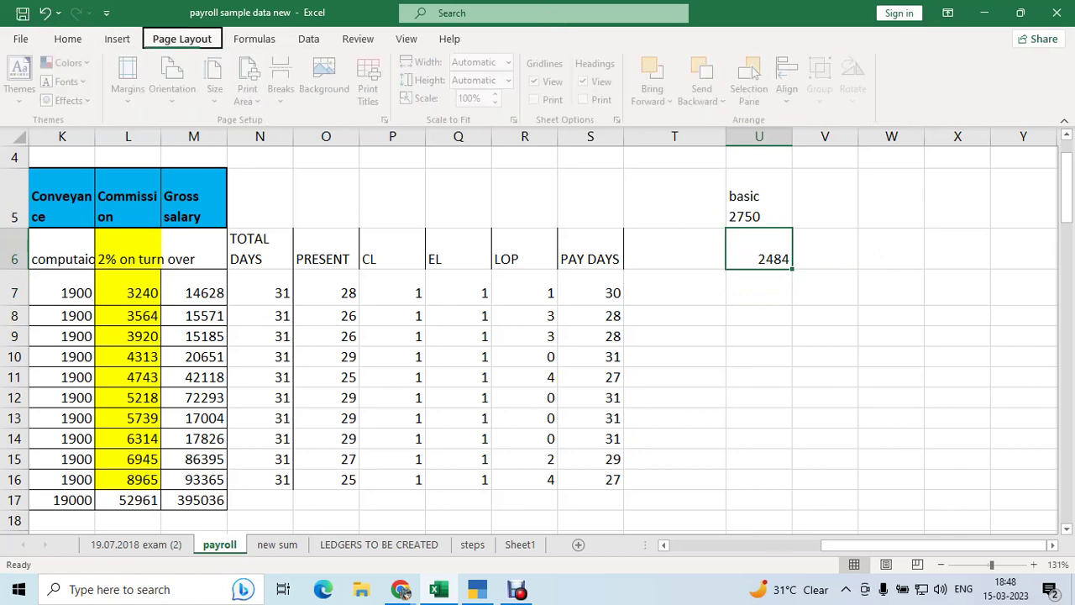
{"action": "key", "text": "Escape"}
- Label cell V5 "da" and calculate it in V6 as half of the basic salary with =U6/2
{"action": "key", "text": "Right"}
{"action": "key", "text": "Up"}
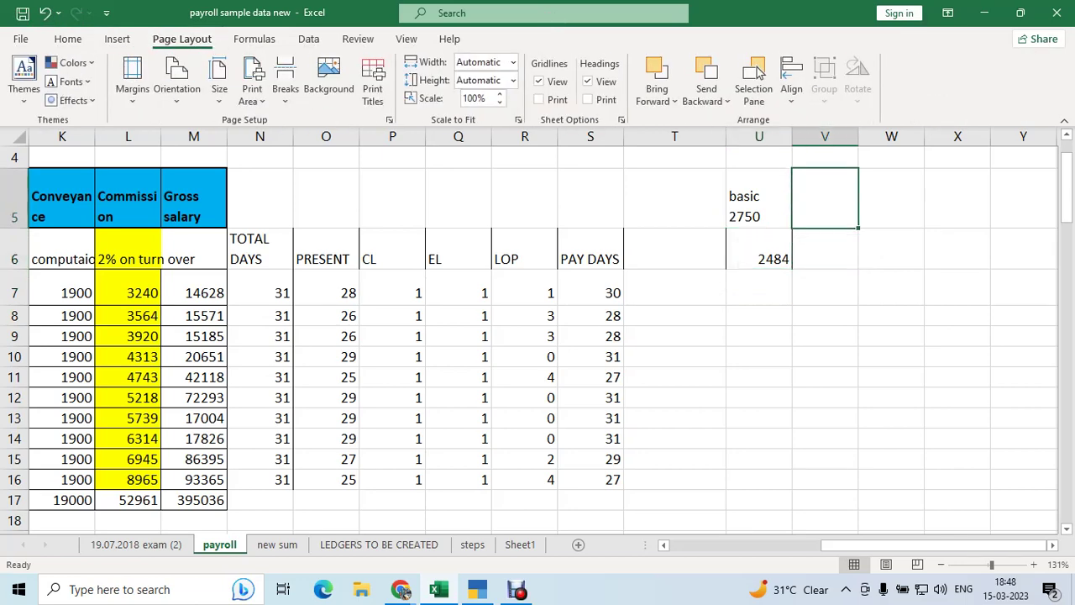
{"action": "type", "text": "da"}
{"action": "key", "text": "Return"}
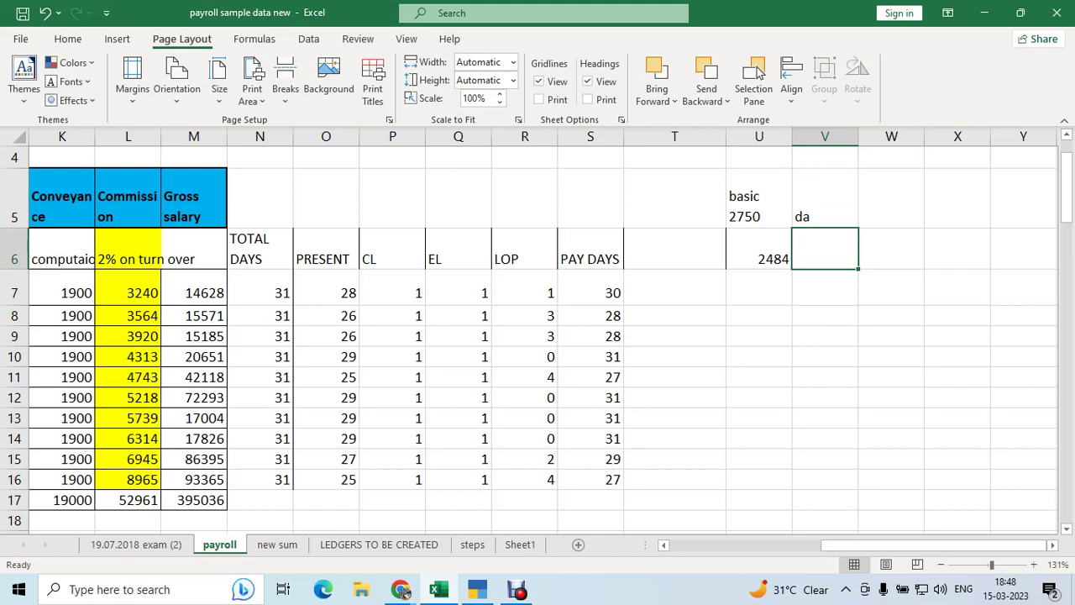
{"action": "type", "text": "="}
{"action": "key", "text": "Left"}
{"action": "type", "text": "/2"}
{"action": "key", "text": "Return"}
- Label cell W5 "hra" and set W6 equal to the DA amount in V6
{"action": "key", "text": "Up"}
{"action": "key", "text": "Right"}
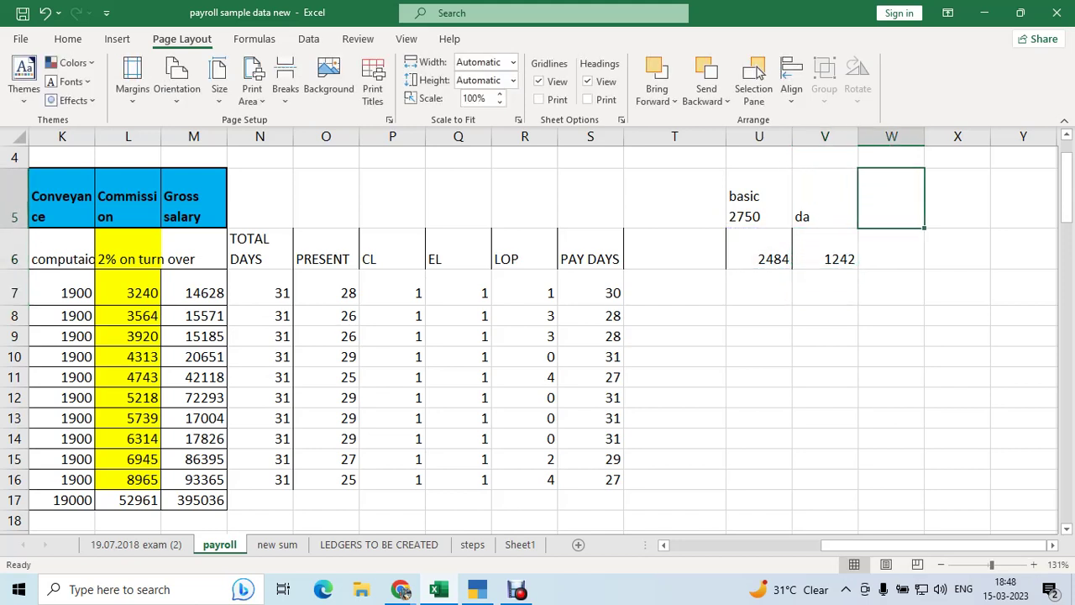
{"action": "type", "text": "hra"}
{"action": "key", "text": "Return"}
{"action": "type", "text": "="}
{"action": "key", "text": "Left"}
{"action": "key", "text": "Return"}
- Label cell X5 "flat" for the fixed allowances, beside the hra column
{"action": "key", "text": "Up"}
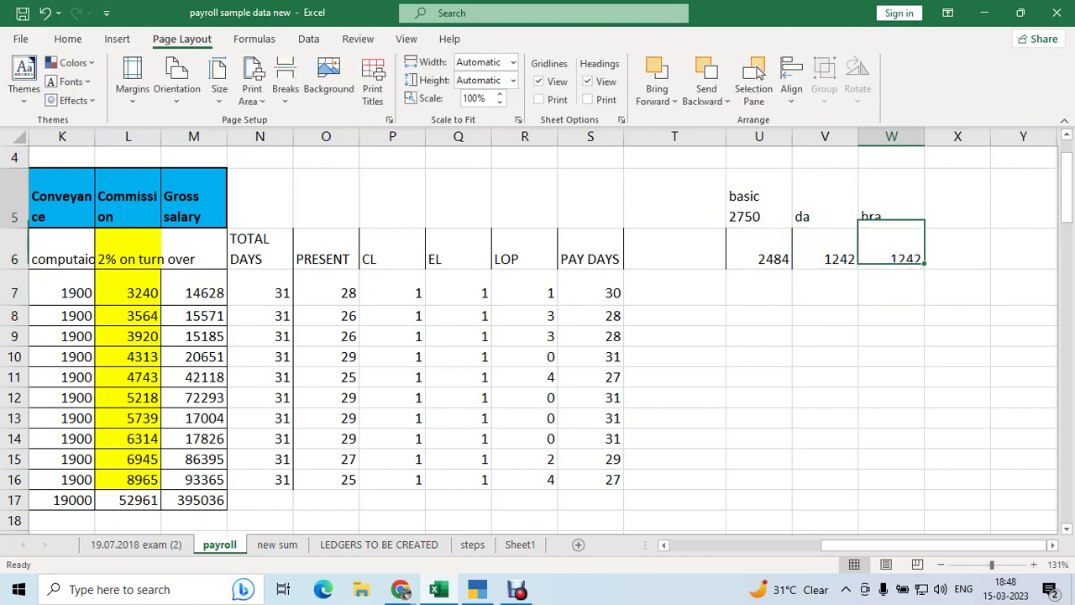
{"action": "key", "text": "Up"}
{"action": "key", "text": "Right"}
{"action": "type", "text": "ca"}
{"action": "key", "text": "BackSpace"}
{"action": "key", "text": "BackSpace"}
{"action": "type", "text": "flat"}
{"action": "key", "text": "Return"}
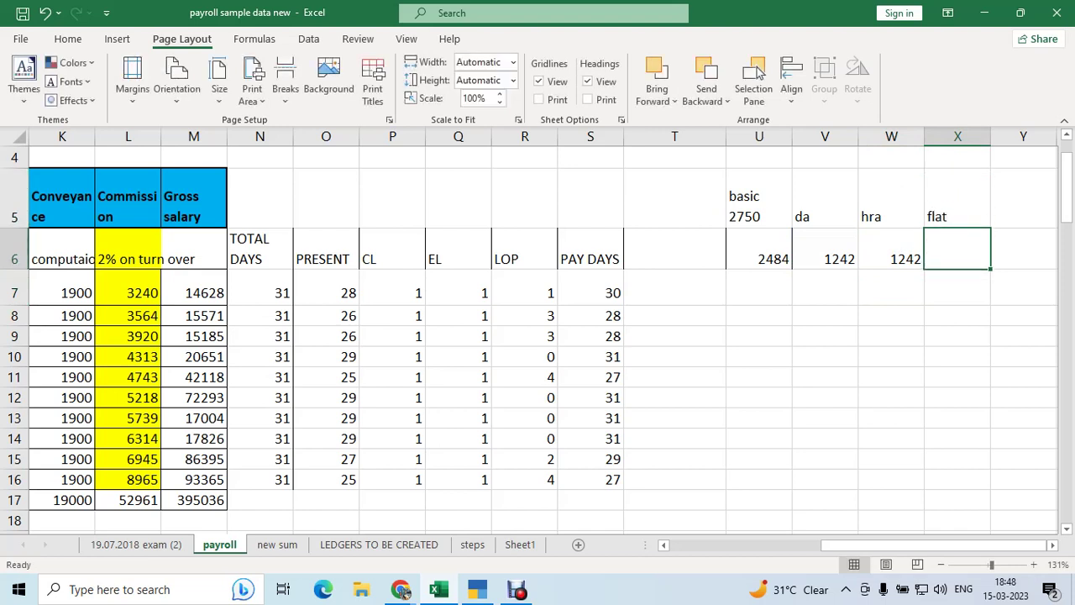
- Add the first employee's CCA, education allowance and conveyance in cell X6 with the formula =I7+J7+K7
{"action": "type", "text": "="}
{"action": "key", "text": "Left"}
{"action": "key", "text": "Left"}
{"action": "key", "text": "Left"}
{"action": "key", "text": "Left"}
{"action": "key", "text": "Left"}
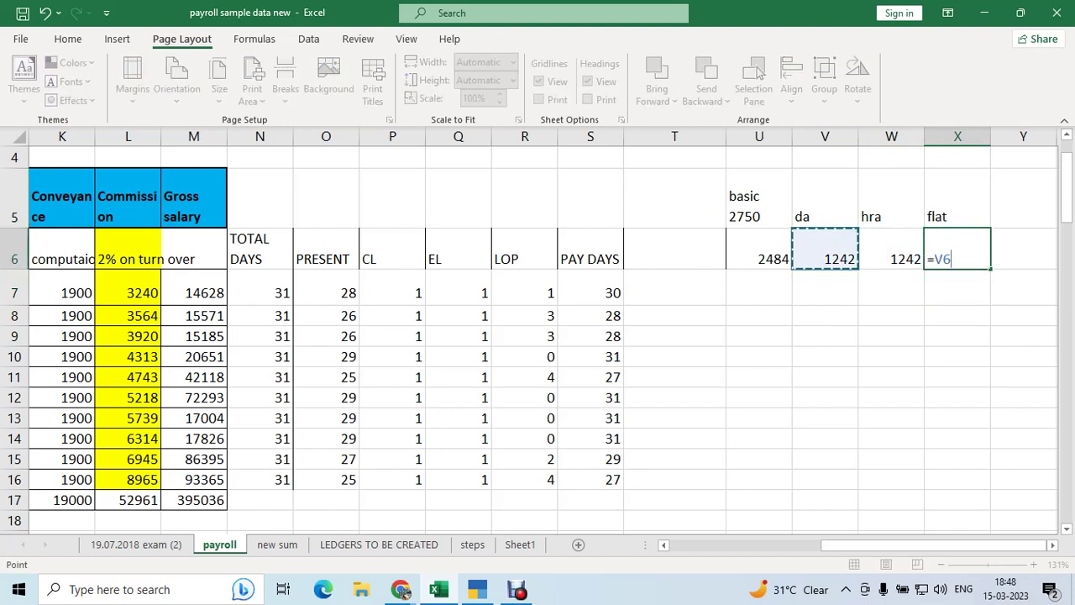
{"action": "key", "text": "Left"}
{"action": "key", "text": "Left"}
{"action": "key", "text": "Left"}
{"action": "key", "text": "Left"}
{"action": "key", "text": "Down"}
{"action": "key", "text": "Left"}
{"action": "key", "text": "Left"}
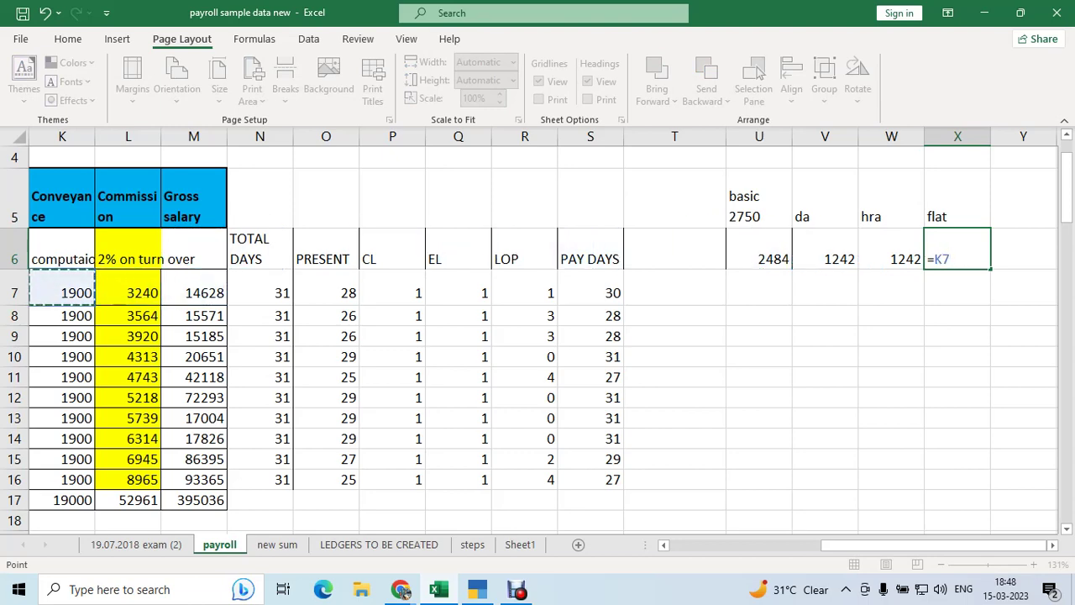
{"action": "key", "text": "Left"}
{"action": "key", "text": "Left"}
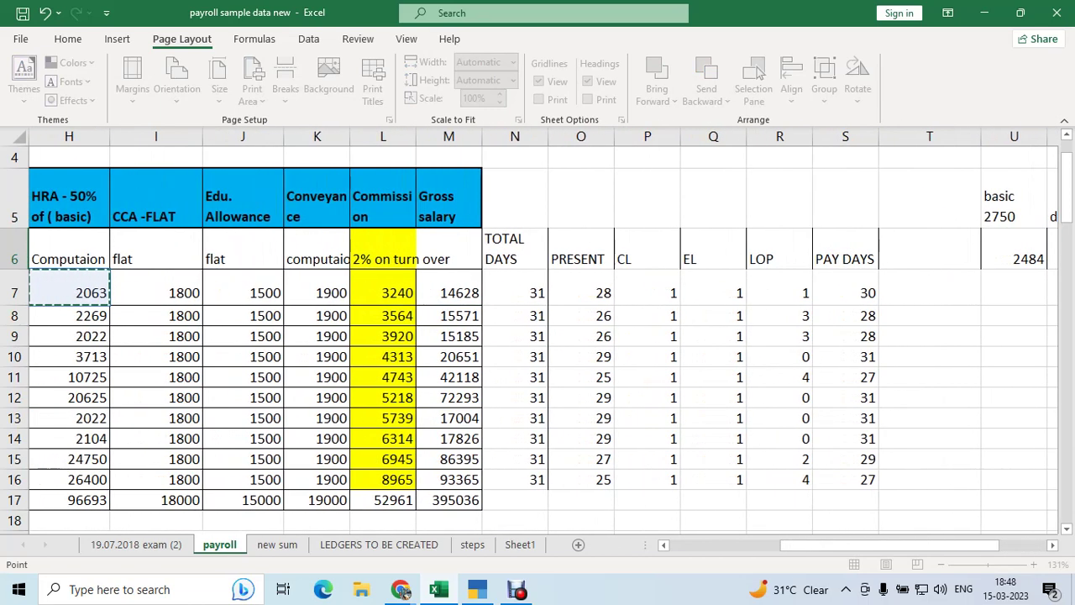
{"action": "key", "text": "Left"}
{"action": "key", "text": "Right"}
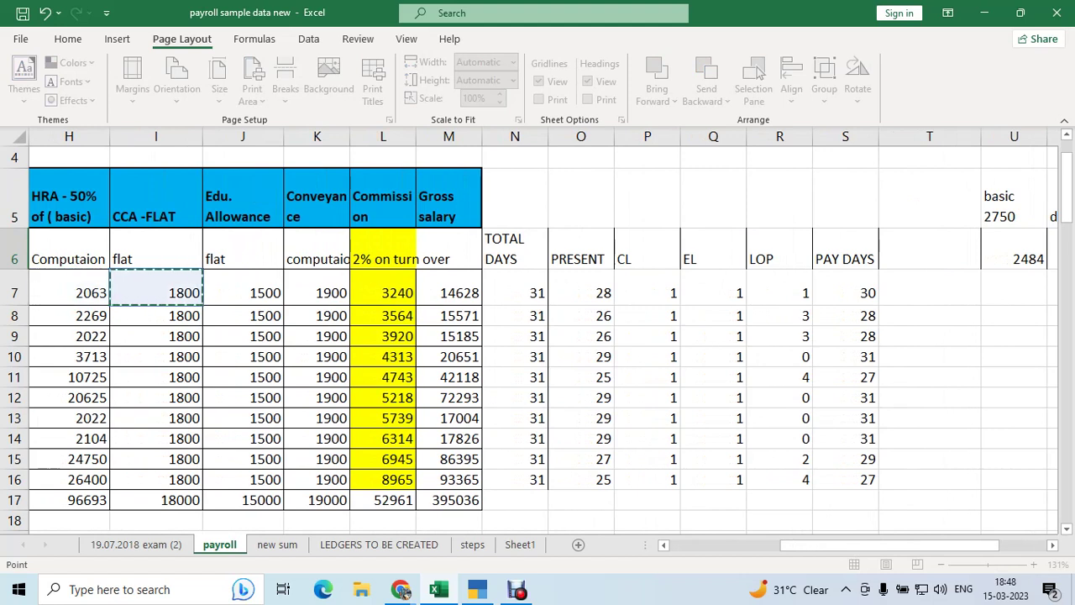
{"action": "type", "text": "+"}
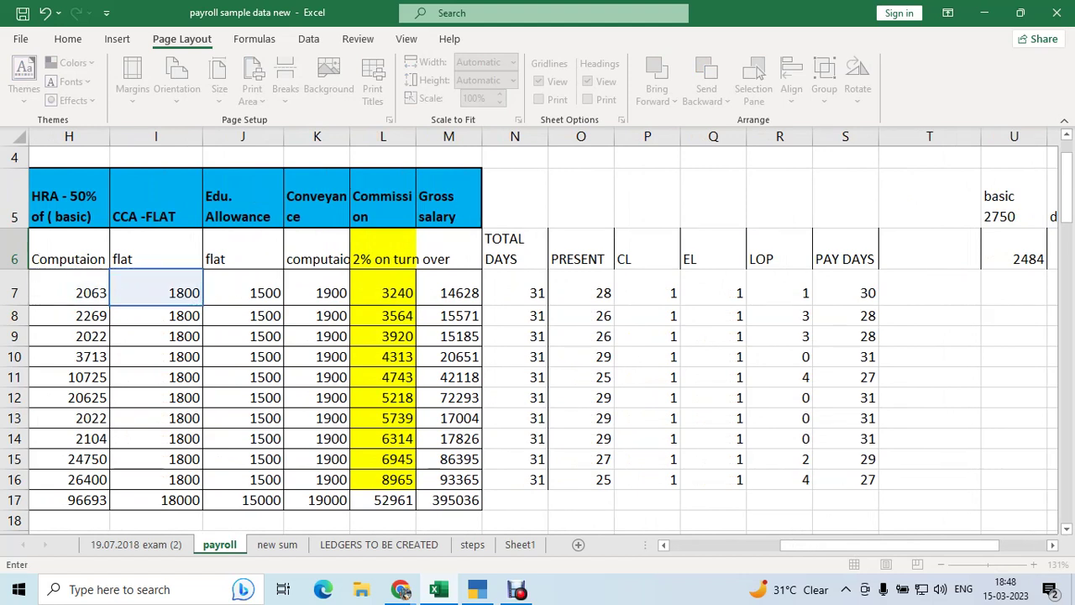
{"action": "left_click", "coordinate": [243, 292]}
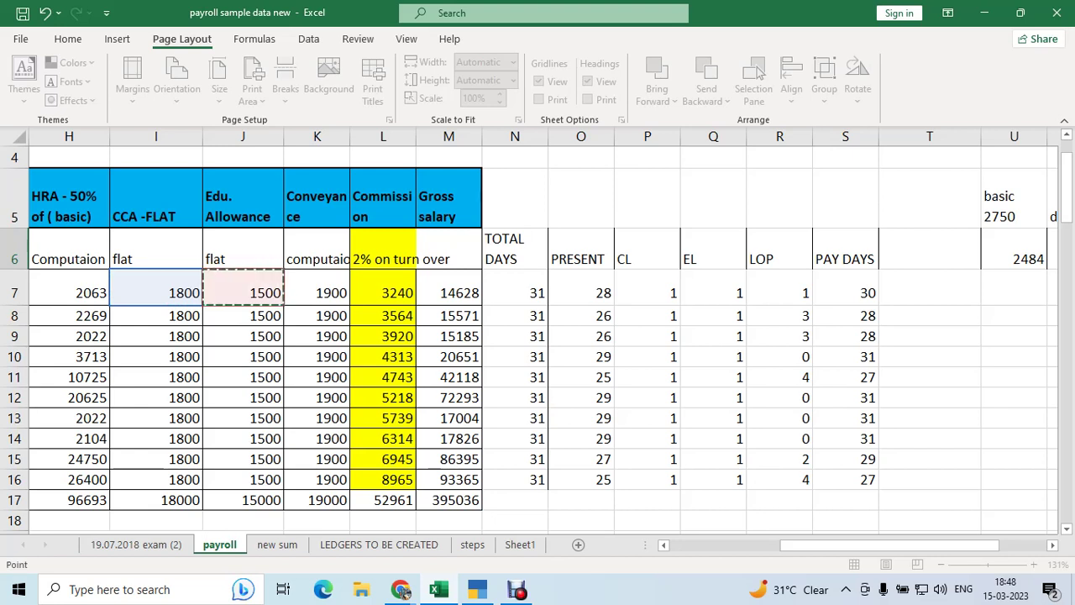
{"action": "type", "text": "+"}
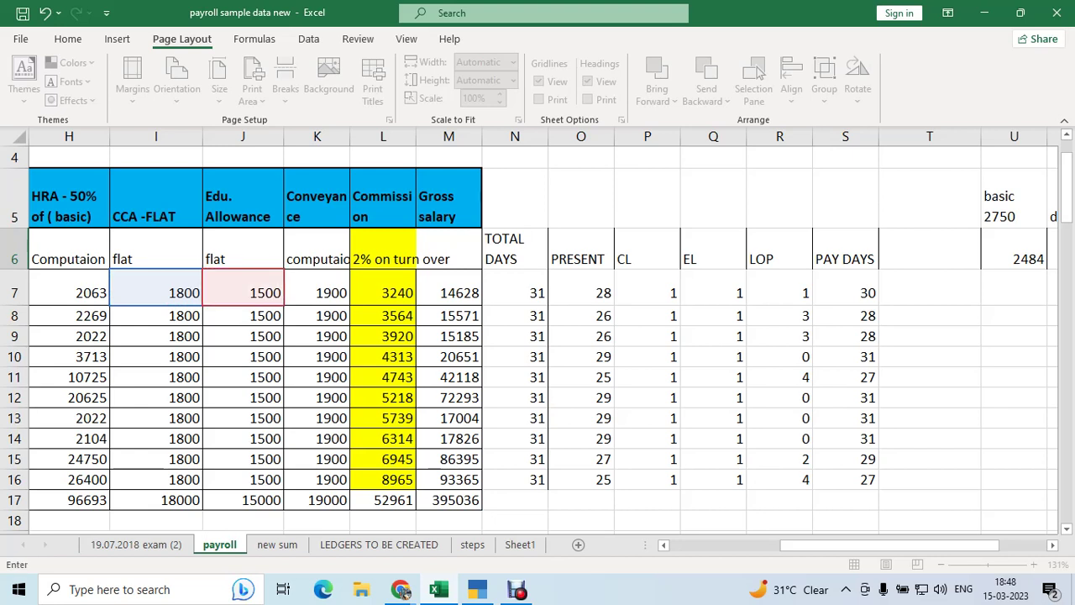
{"action": "left_click", "coordinate": [317, 292]}
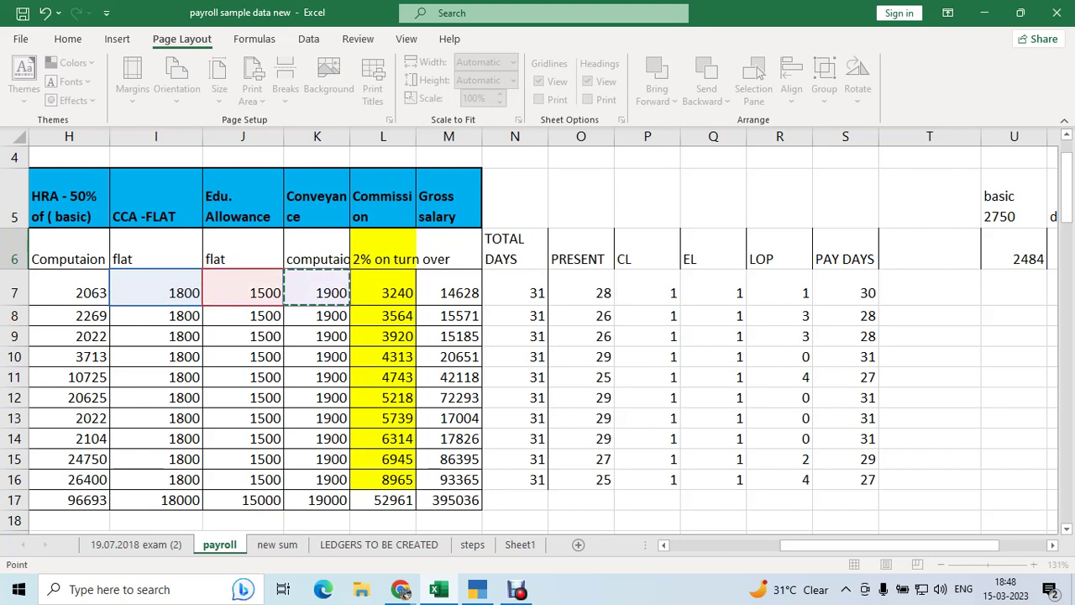
{"action": "key", "text": "Return"}
- Enter the first employee's commission of 3240 in cell Y6
{"action": "key", "text": "Up"}
{"action": "key", "text": "Right"}
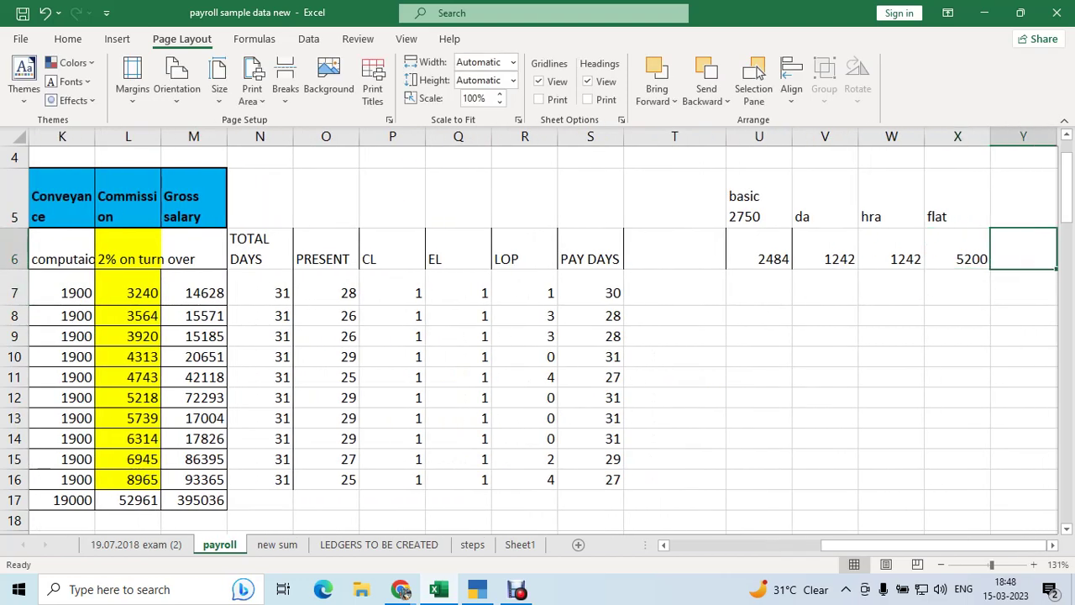
{"action": "key", "text": "Left"}
{"action": "key", "text": "Left"}
{"action": "key", "text": "Left"}
{"action": "key", "text": "Left"}
{"action": "key", "text": "Left"}
{"action": "key", "text": "Left"}
{"action": "key", "text": "Left"}
{"action": "key", "text": "Right"}
{"action": "key", "text": "Right"}
{"action": "key", "text": "Right"}
{"action": "key", "text": "Right"}
{"action": "key", "text": "Right"}
{"action": "key", "text": "Right"}
{"action": "key", "text": "Right"}
{"action": "type", "text": "3240"}
{"action": "key", "text": "Return"}
- Total the pay components U6 to Y6 in cell Z6 with the SUM function
{"action": "key", "text": "Up"}
{"action": "key", "text": "Right"}
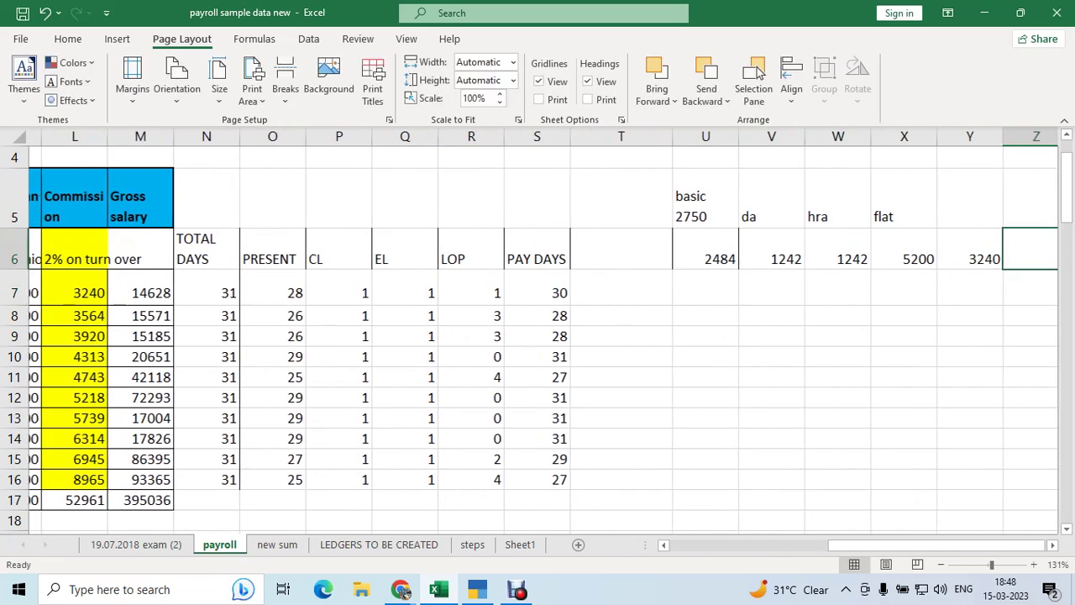
{"action": "type", "text": "=su"}
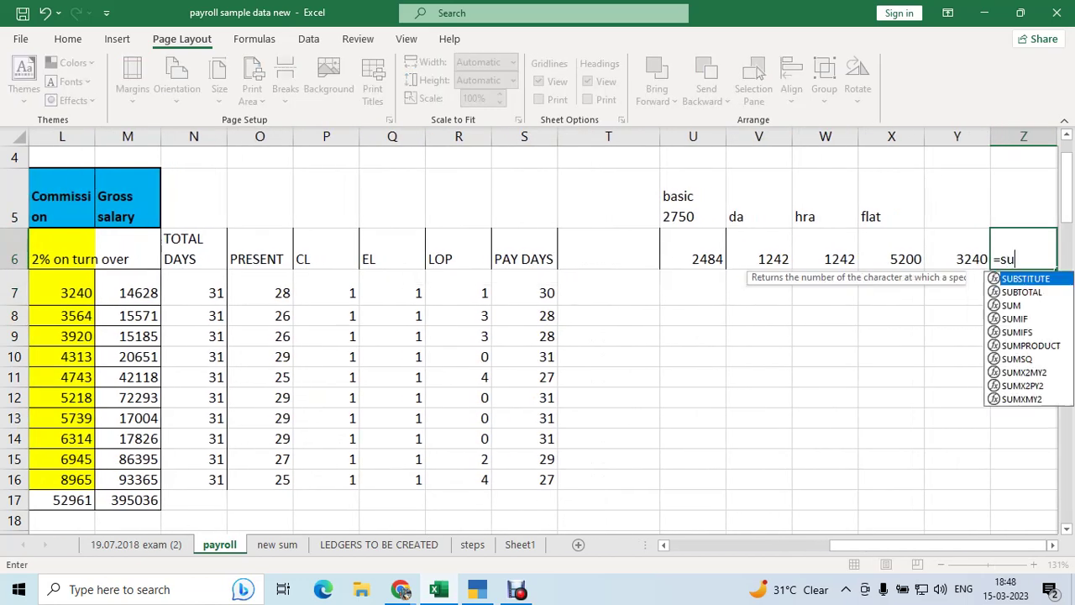
{"action": "type", "text": "m("}
{"action": "left_click_drag", "start_coordinate": [958, 260], "coordinate": [685, 262]}
{"action": "key", "text": "Return"}
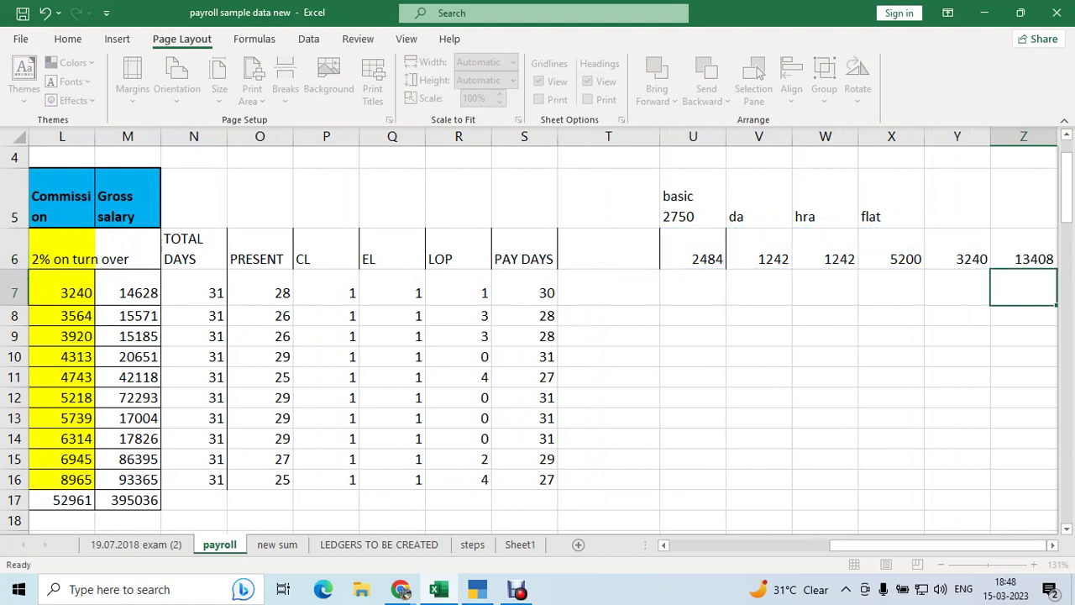
{"action": "key", "text": "Up"}
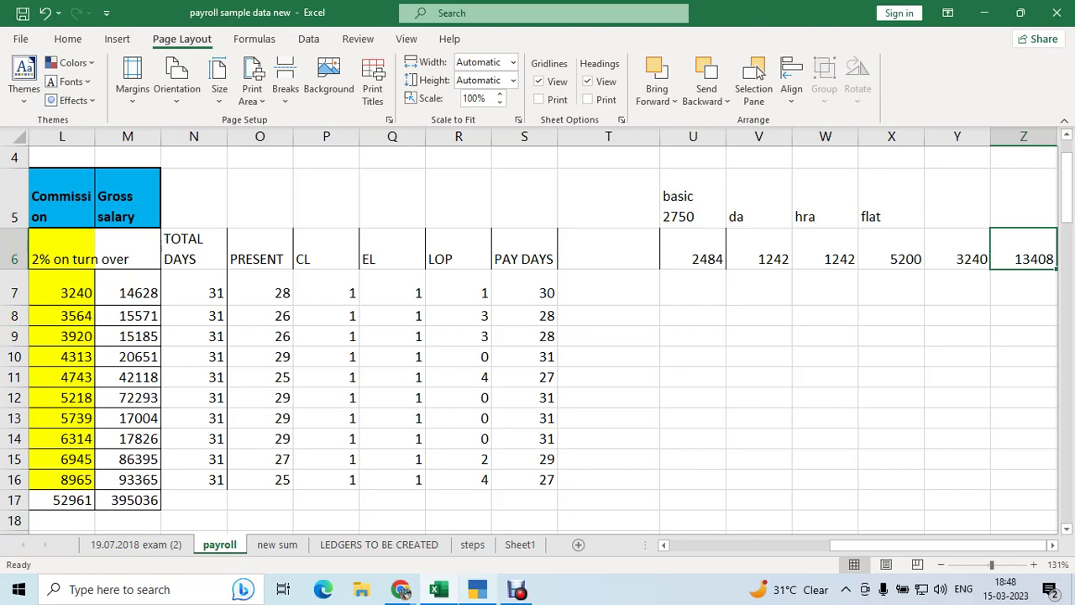
- Switch to TallyPrime and compare the May 2022 pay sheet figures with the pay components calculated in the worksheet
{"action": "left_click", "coordinate": [477, 589]}
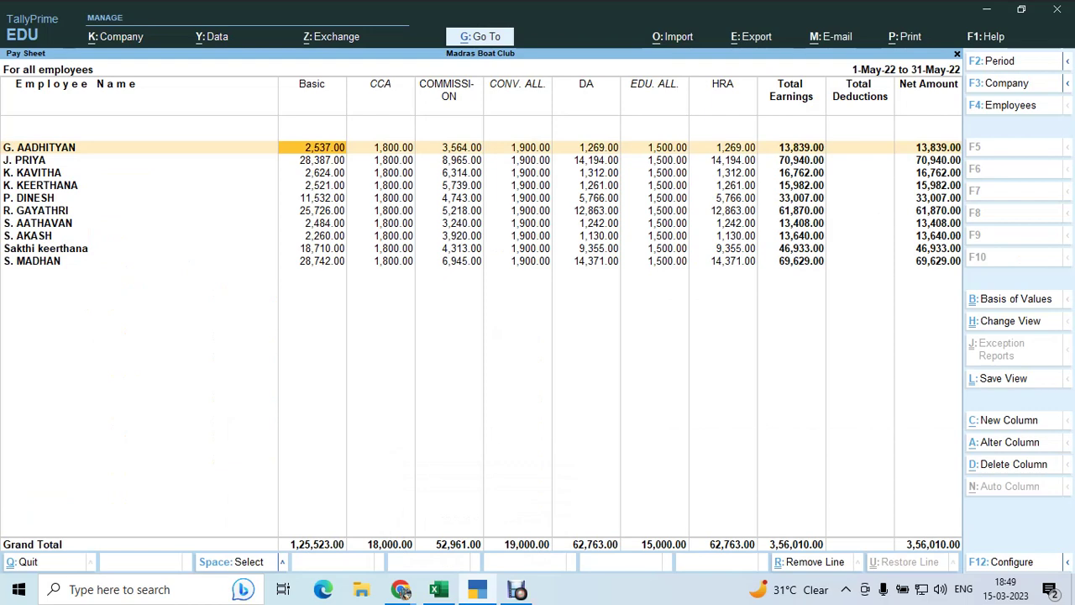
{"action": "key", "text": "alt"}
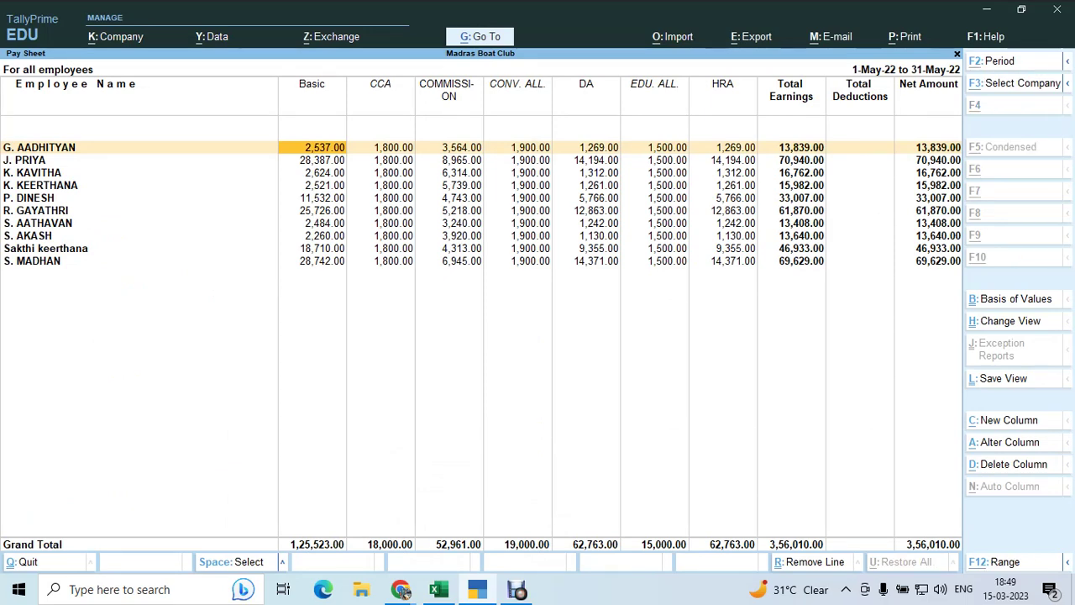
{"action": "key", "text": "alt+Tab"}
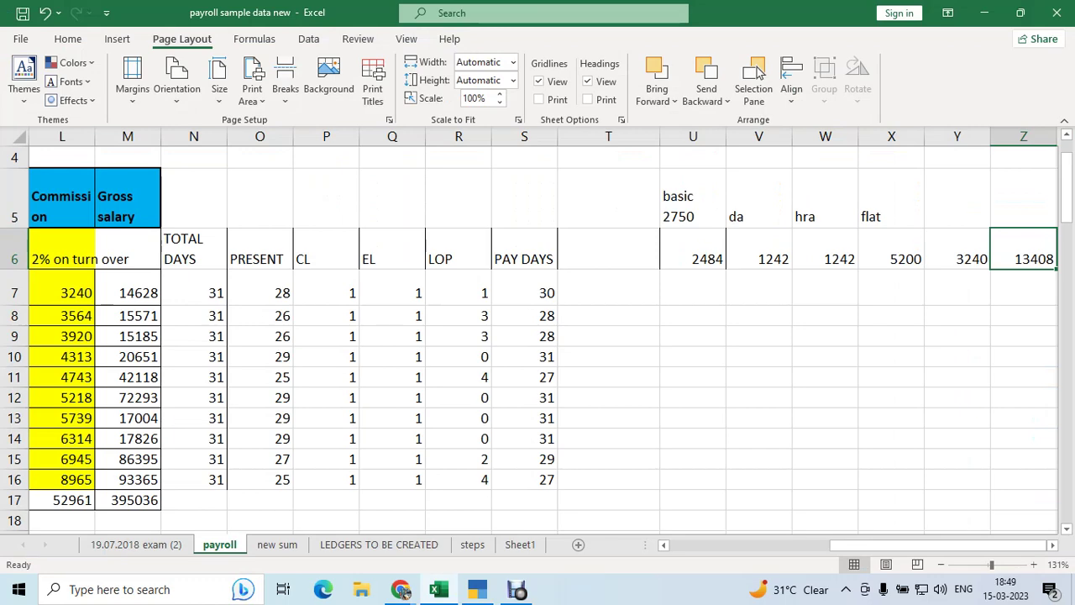
{"action": "key", "text": "alt+Tab"}
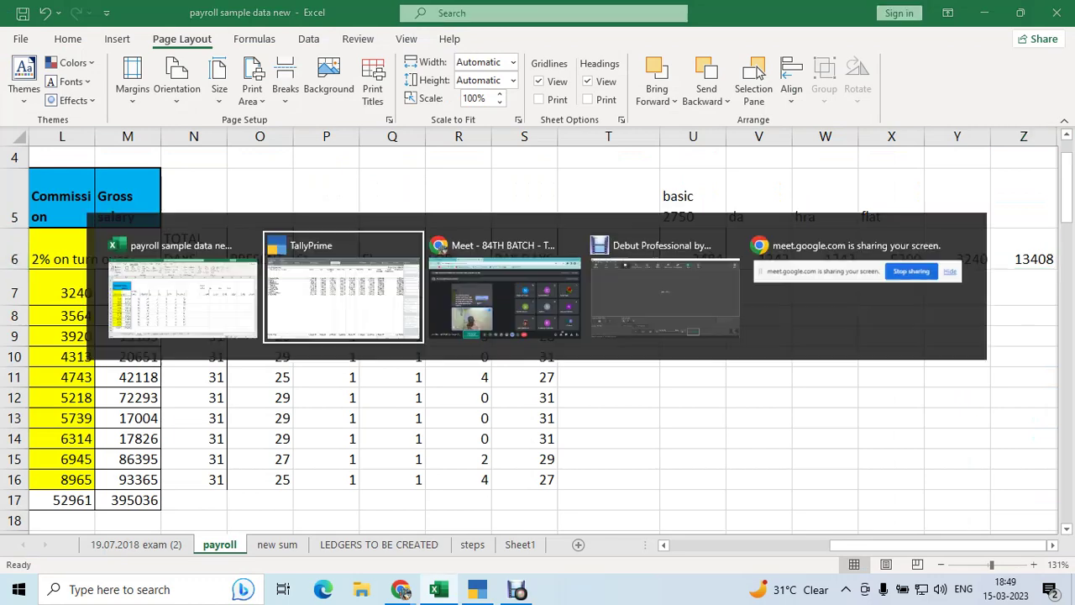
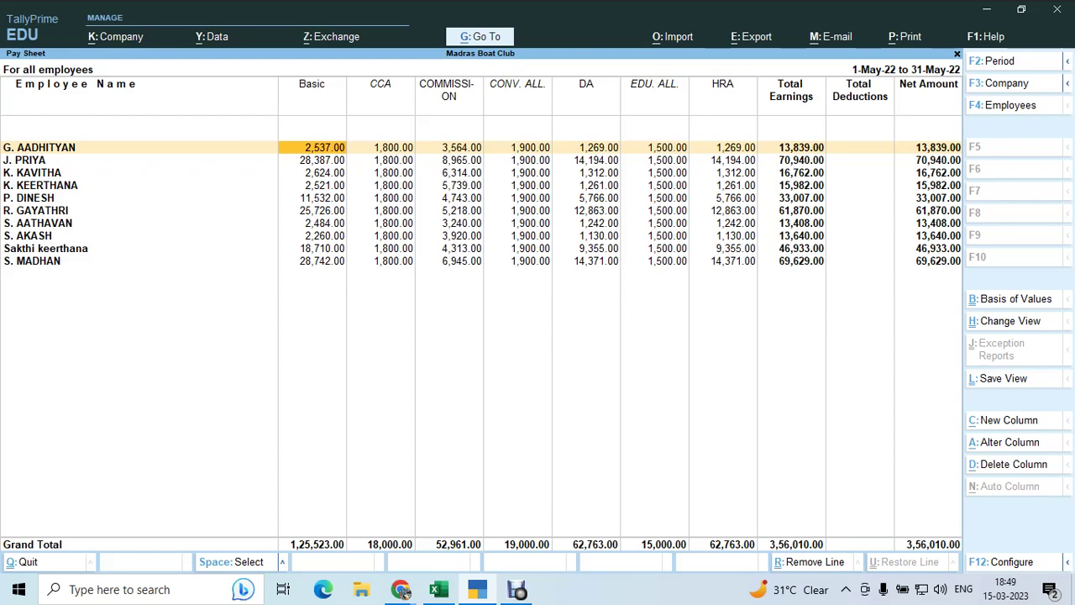
- Open the May 2022 pay slip of the first employee listed under the Admin group and review its earnings lines
{"action": "key", "text": "Escape"}
{"action": "key", "text": "Escape"}
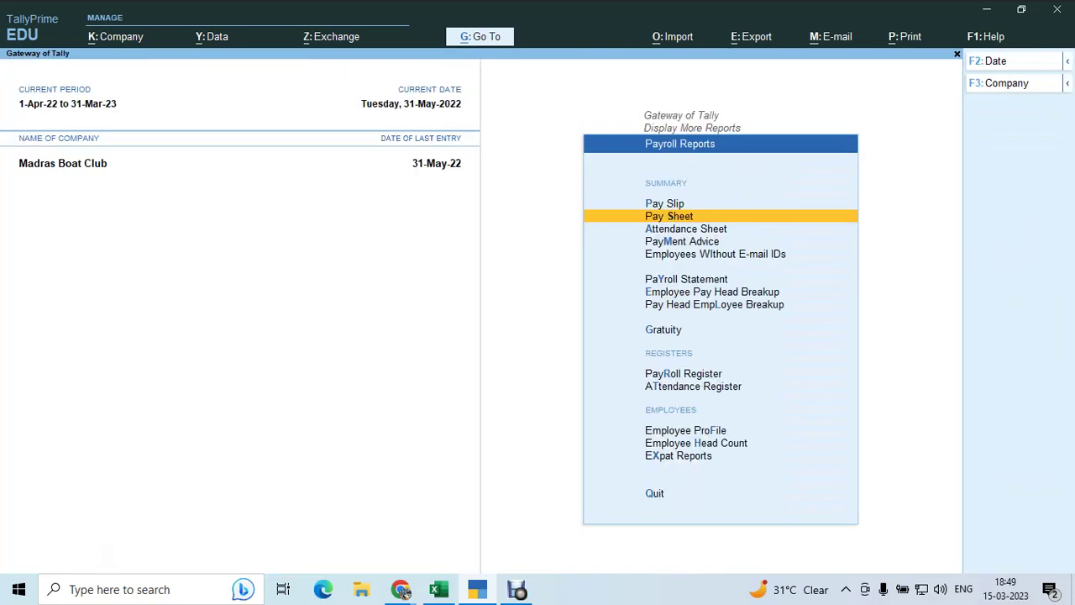
{"action": "key", "text": "Up"}
{"action": "key", "text": "Return"}
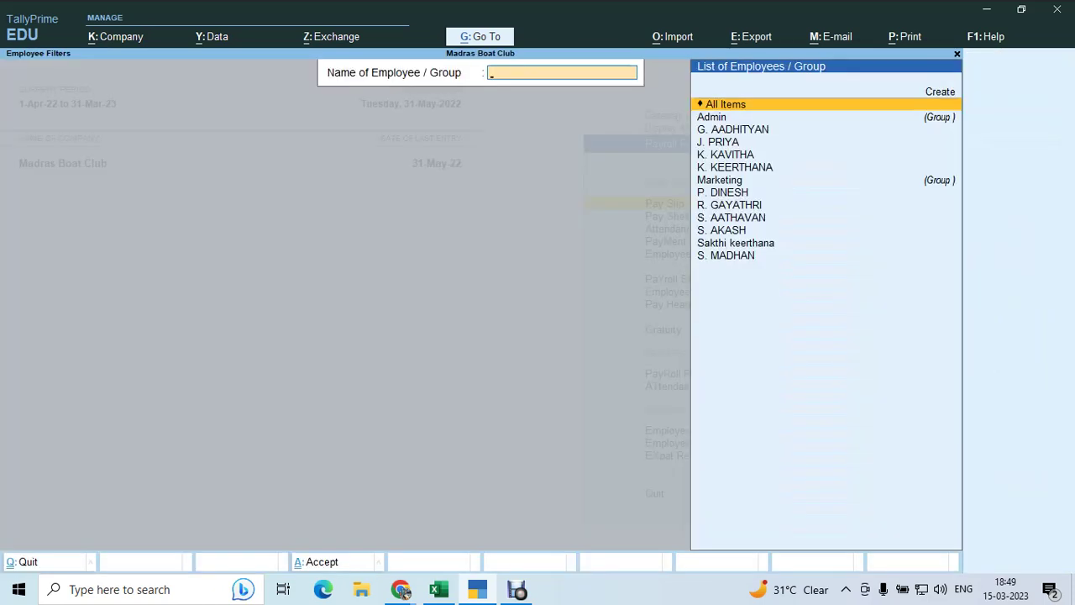
{"action": "key", "text": "Escape"}
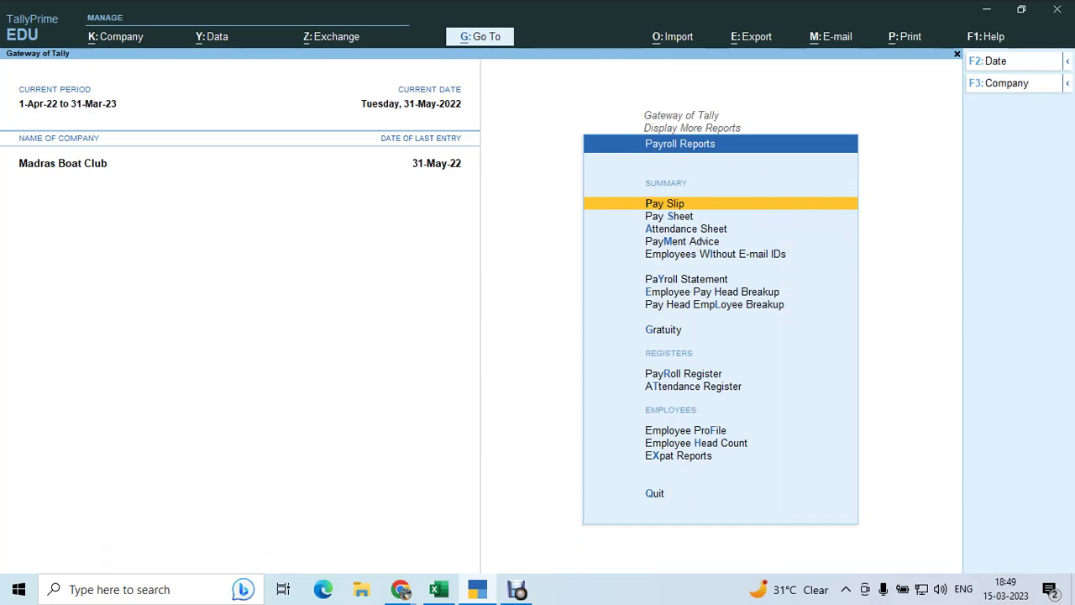
{"action": "key", "text": "Escape"}
{"action": "key", "text": "Return"}
{"action": "key", "text": "Return"}
{"action": "key", "text": "Down"}
{"action": "key", "text": "Down"}
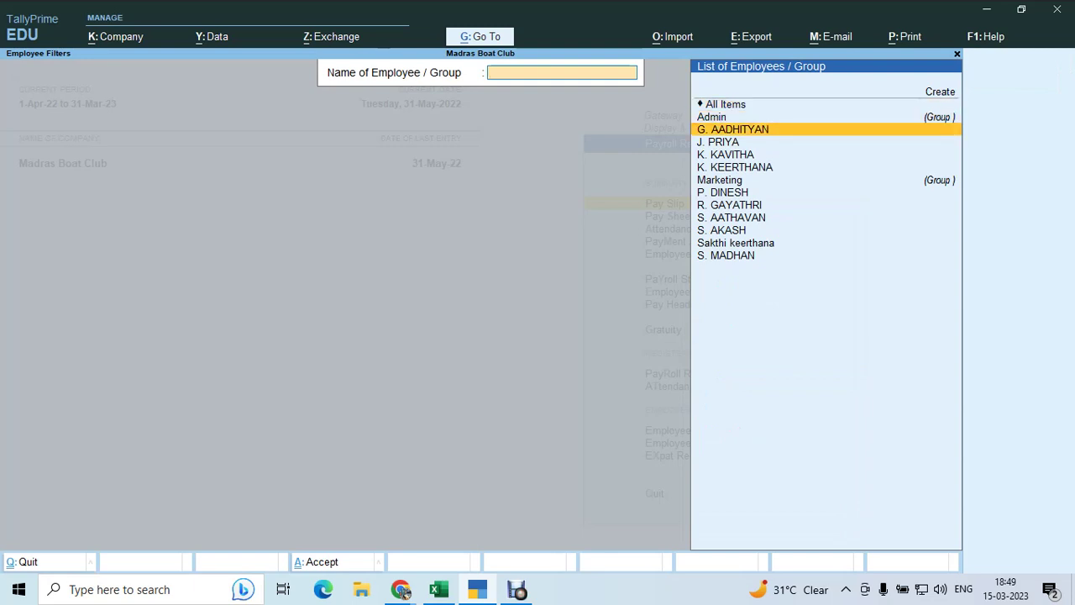
{"action": "key", "text": "Return"}
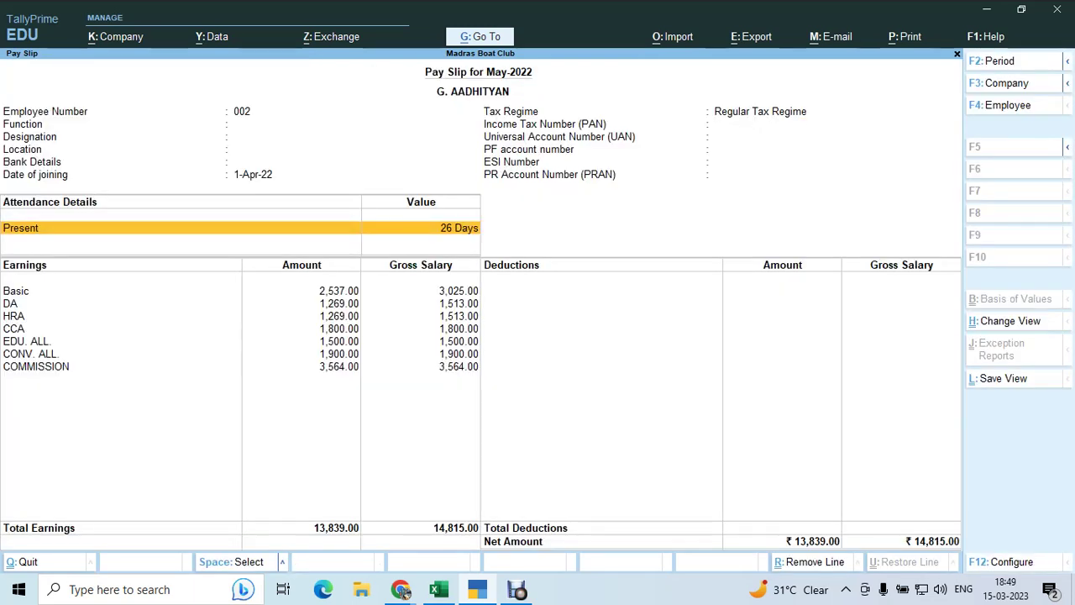
{"action": "key", "text": "Down"}
{"action": "key", "text": "Down"}
{"action": "key", "text": "Down"}
{"action": "key", "text": "Up"}
{"action": "key", "text": "Up"}
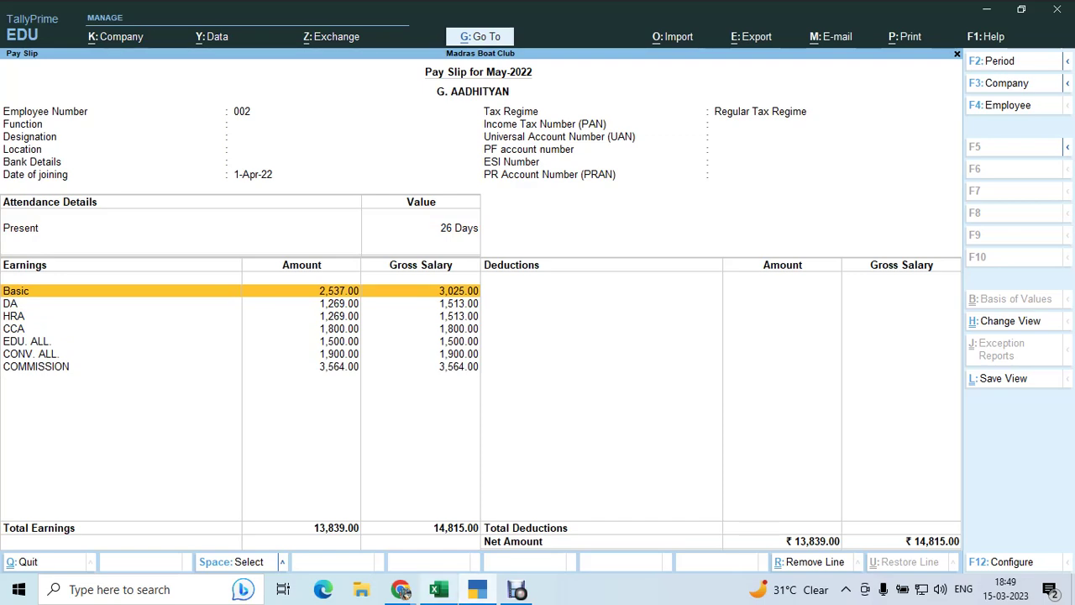
- Switch to Excel and look up the first employee's name and pay details in row 7 of the payroll sheet
{"action": "left_click", "coordinate": [438, 589]}
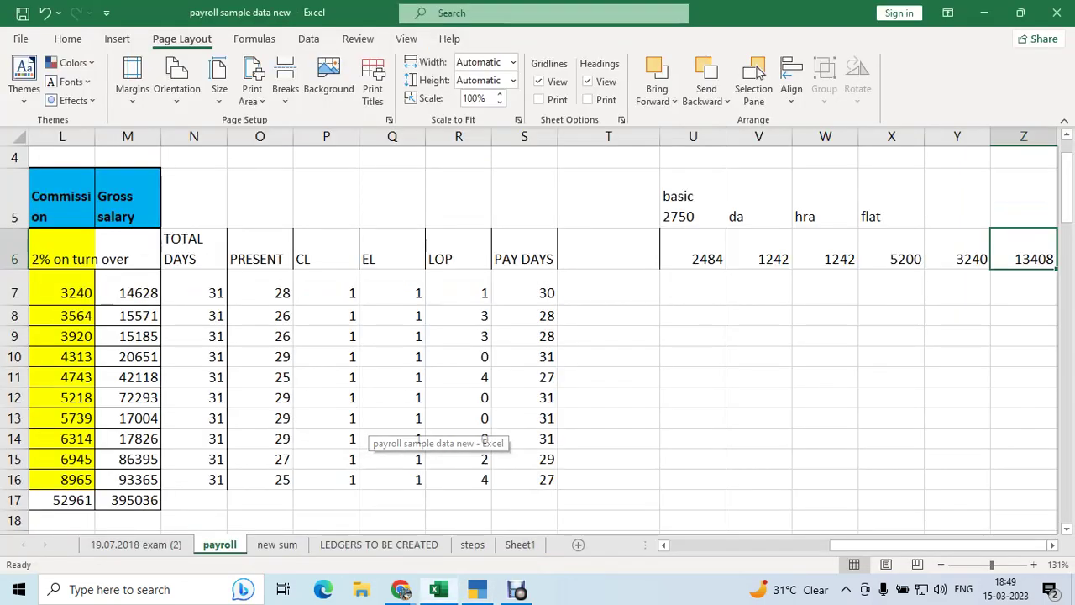
{"action": "key", "text": "Left"}
{"action": "key", "text": "Left"}
{"action": "key", "text": "Left"}
{"action": "key", "text": "Left"}
{"action": "key", "text": "Left"}
{"action": "key", "text": "Down"}
{"action": "key", "text": "Down"}
{"action": "key", "text": "Down"}
{"action": "key", "text": "Down"}
{"action": "key", "text": "Left"}
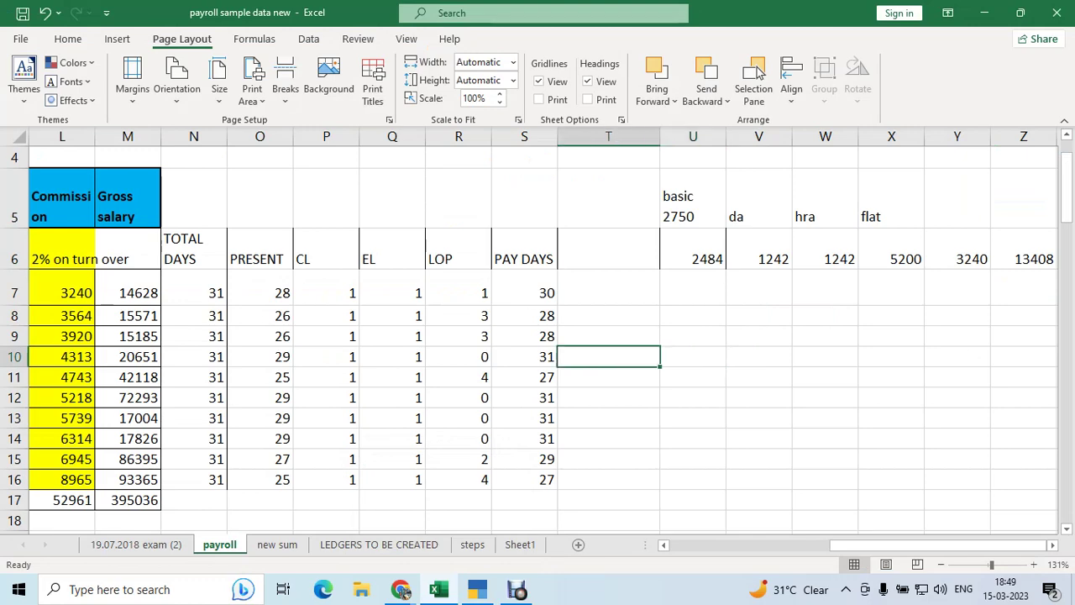
{"action": "key", "text": "Left"}
{"action": "key", "text": "Left"}
{"action": "key", "text": "Left"}
{"action": "key", "text": "Left"}
{"action": "key", "text": "Left"}
{"action": "key", "text": "Left"}
{"action": "key", "text": "Left"}
{"action": "key", "text": "Left"}
{"action": "key", "text": "Left"}
{"action": "key", "text": "Left"}
{"action": "key", "text": "Left"}
{"action": "key", "text": "Left"}
{"action": "key", "text": "Left"}
{"action": "key", "text": "Left"}
{"action": "key", "text": "Left"}
{"action": "key", "text": "Left"}
{"action": "key", "text": "Left"}
{"action": "key", "text": "Left"}
{"action": "key", "text": "Up"}
{"action": "key", "text": "Up"}
{"action": "key", "text": "Up"}
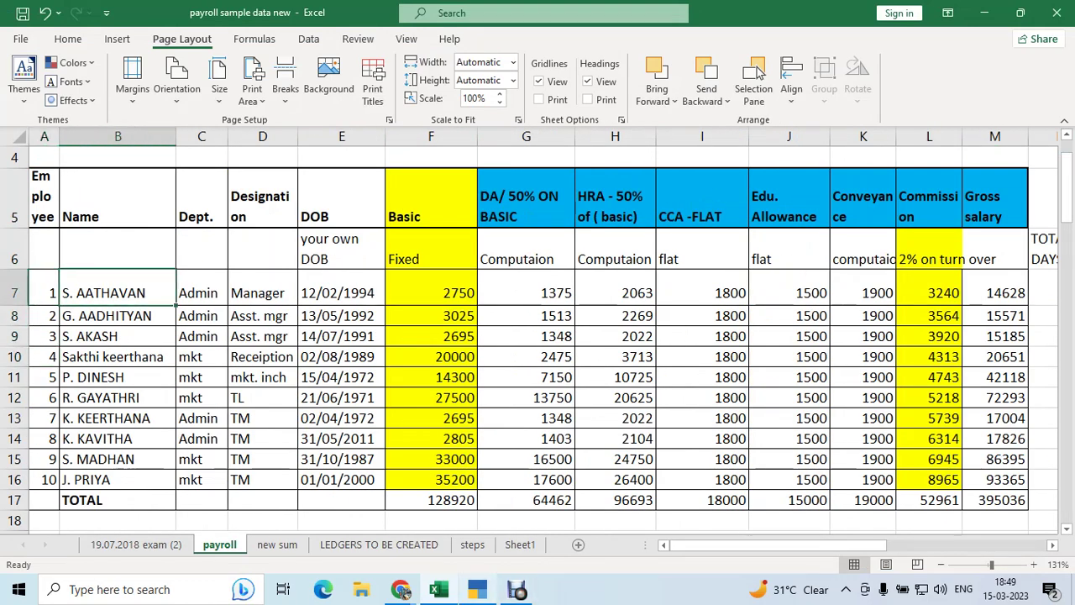
- Switch to TallyPrime and open the May 2022 pay slip of the worksheet's first employee, reviewing its attendance and earnings
{"action": "key", "text": "alt+Tab"}
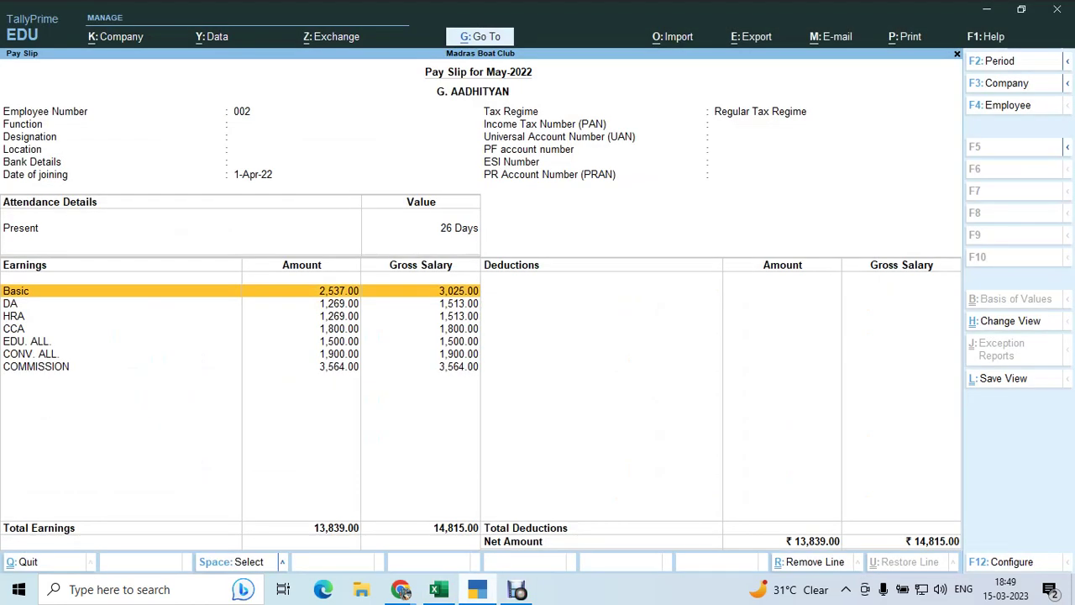
{"action": "key", "text": "Escape"}
{"action": "key", "text": "Return"}
{"action": "key", "text": "Down"}
{"action": "key", "text": "Down"}
{"action": "key", "text": "Down"}
{"action": "key", "text": "Down"}
{"action": "key", "text": "Down"}
{"action": "key", "text": "Down"}
{"action": "key", "text": "Down"}
{"action": "key", "text": "Down"}
{"action": "key", "text": "Down"}
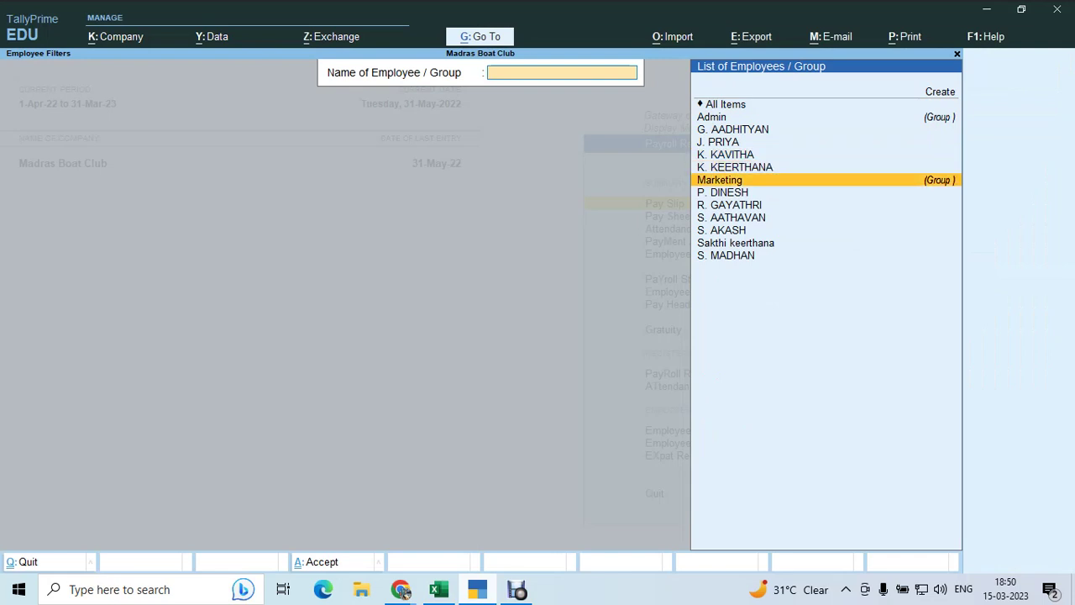
{"action": "key", "text": "Return"}
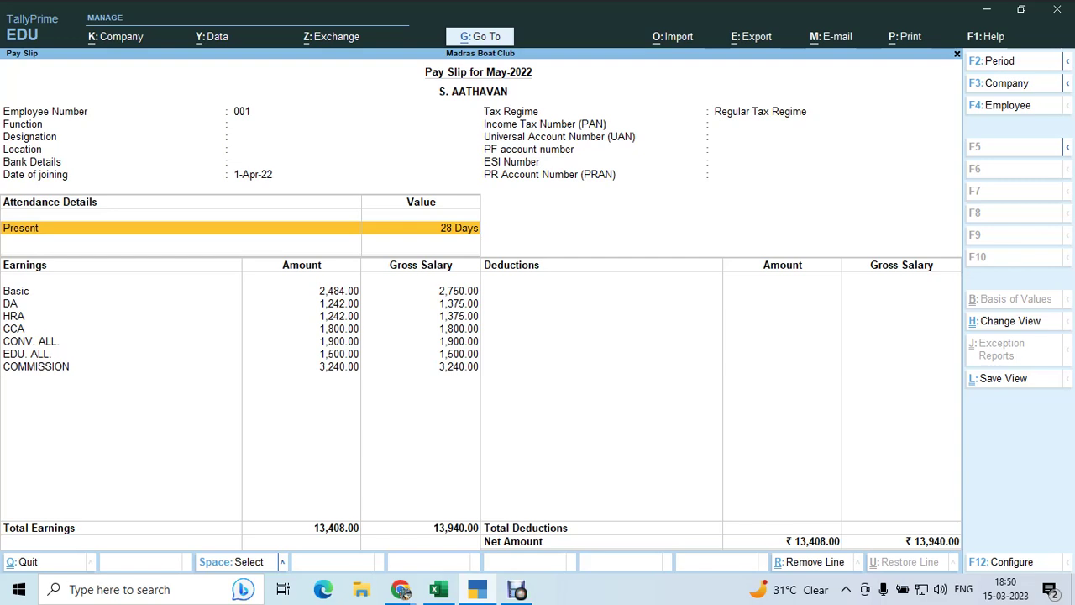
{"action": "key", "text": "Down"}
{"action": "key", "text": "Down"}
{"action": "key", "text": "Up"}
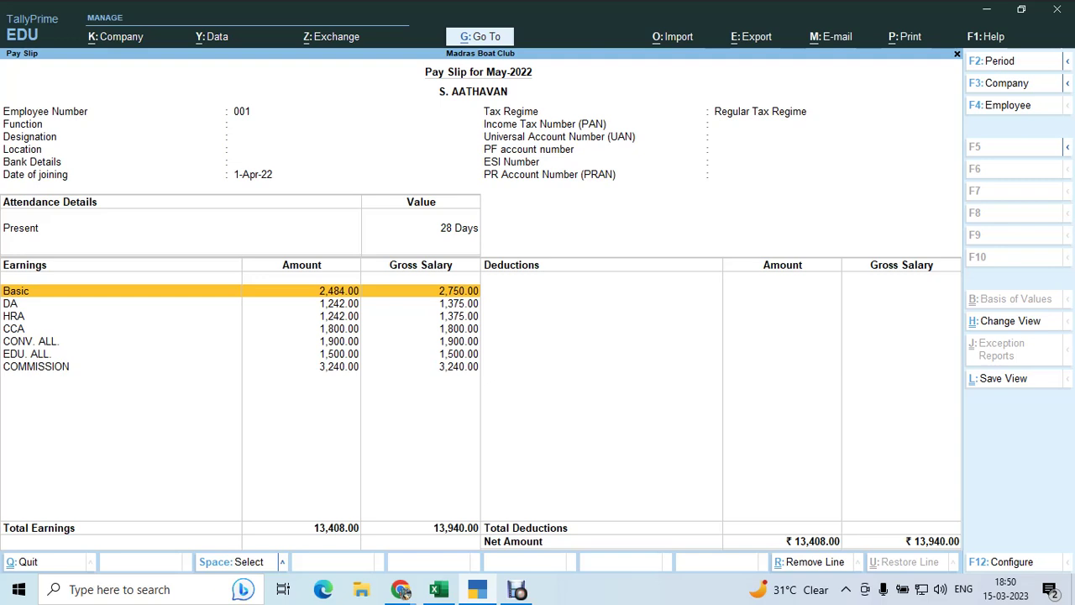
{"action": "left_click", "coordinate": [20, 227]}
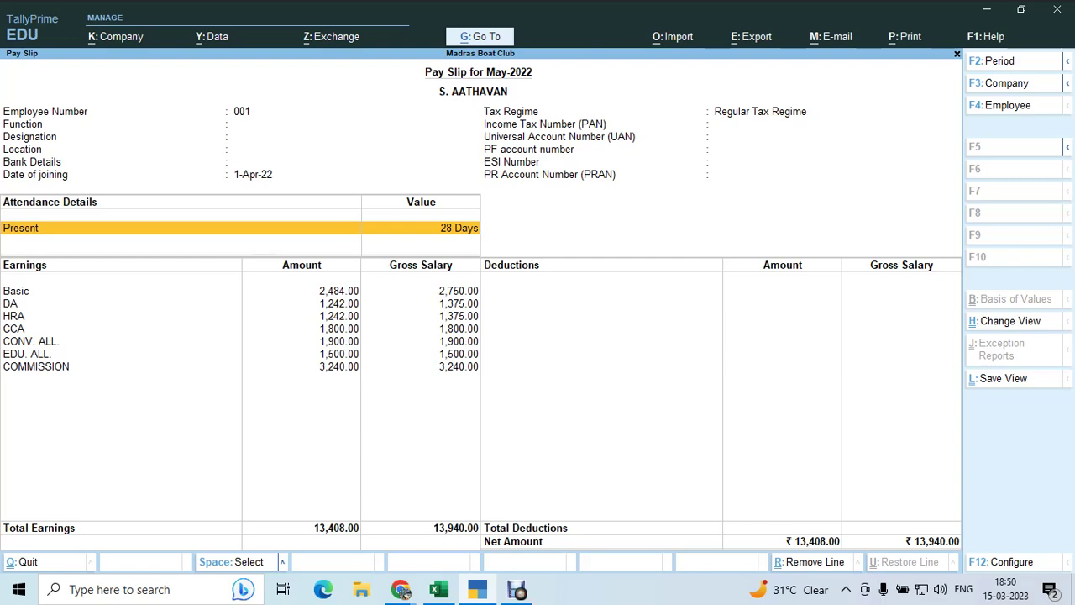
- Display the Multi Pay Slip report for all employees
{"action": "key", "text": "Escape"}
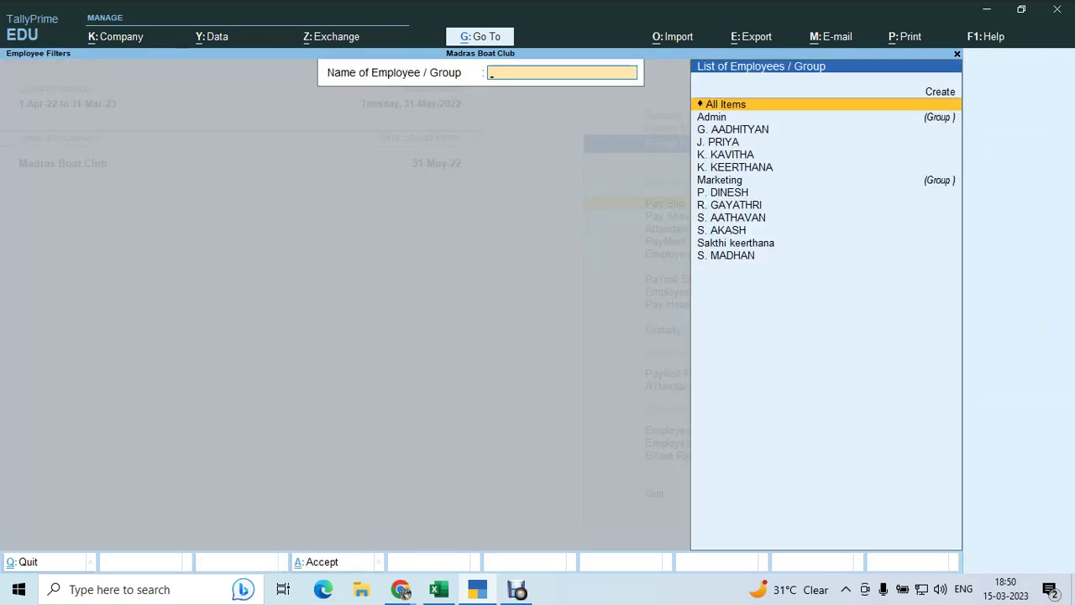
{"action": "key", "text": "Escape"}
{"action": "key", "text": "Return"}
{"action": "key", "text": "Return"}
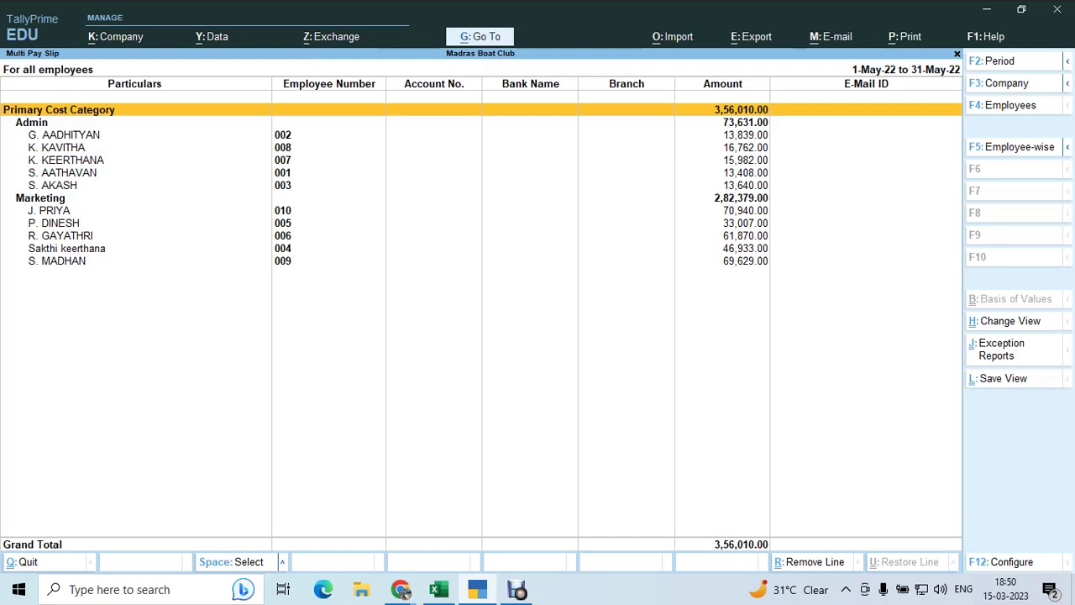
- Open the first Admin employee's pay slip from the list and page through the Admin group's remaining slips
{"action": "key", "text": "Down"}
{"action": "key", "text": "Down"}
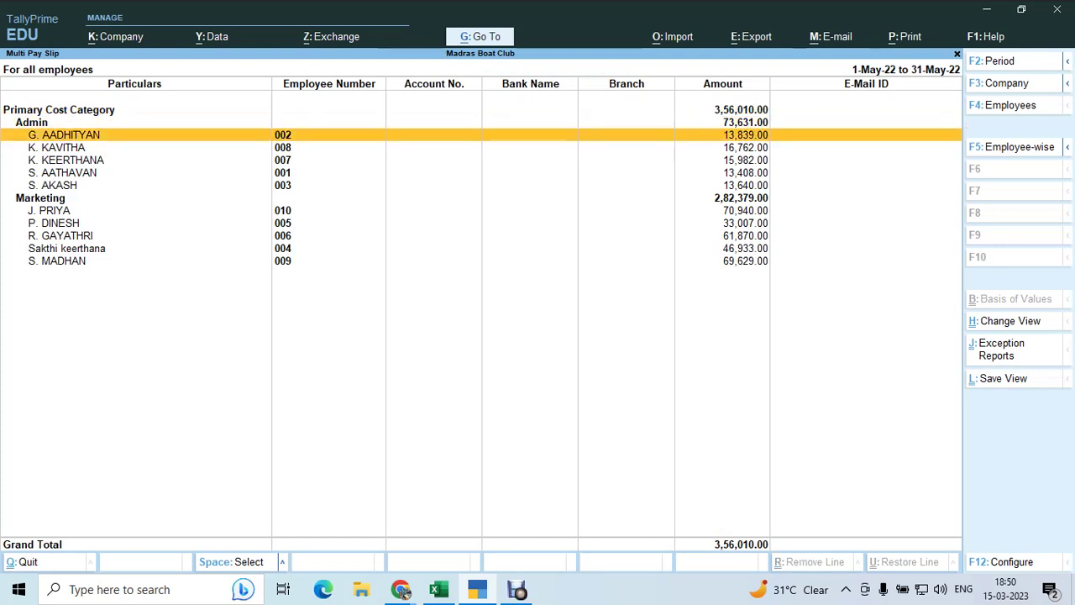
{"action": "key", "text": "Return"}
{"action": "key", "text": "Page_Down"}
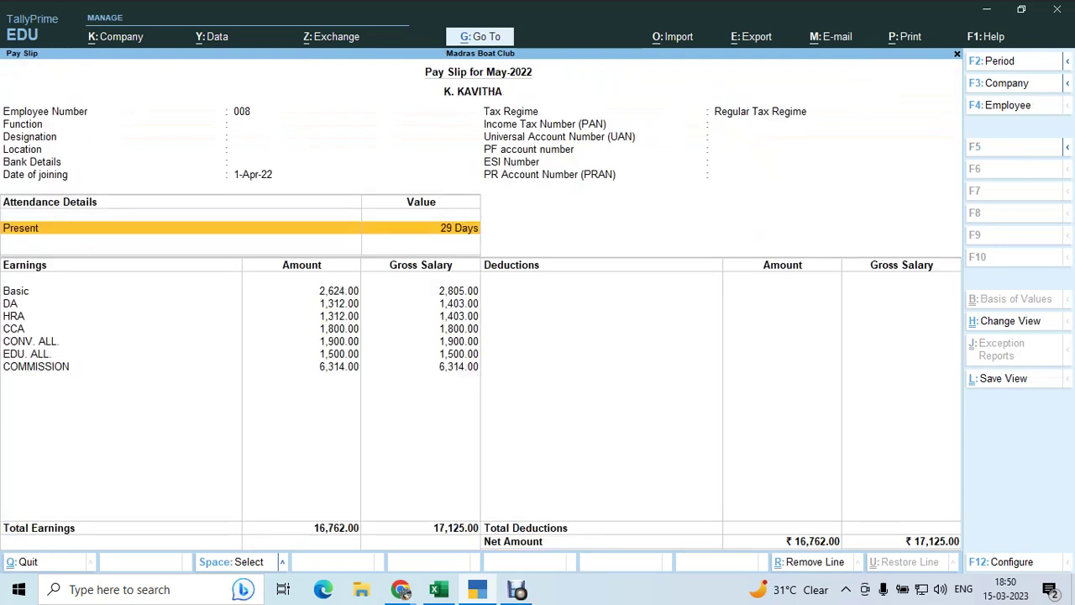
{"action": "key", "text": "Page_Down"}
{"action": "key", "text": "Page_Down"}
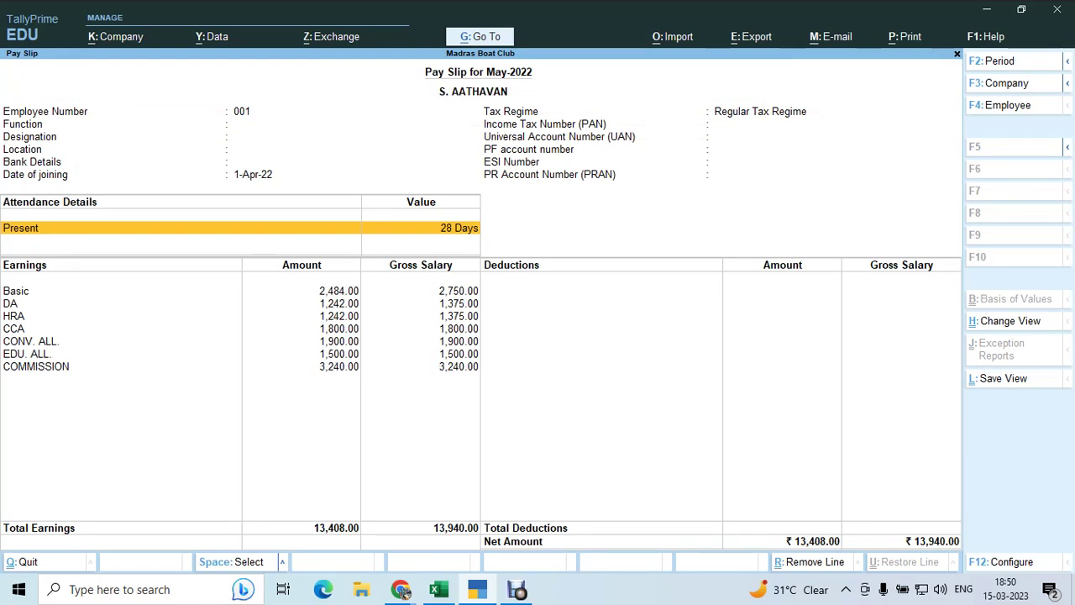
{"action": "key", "text": "Page_Down"}
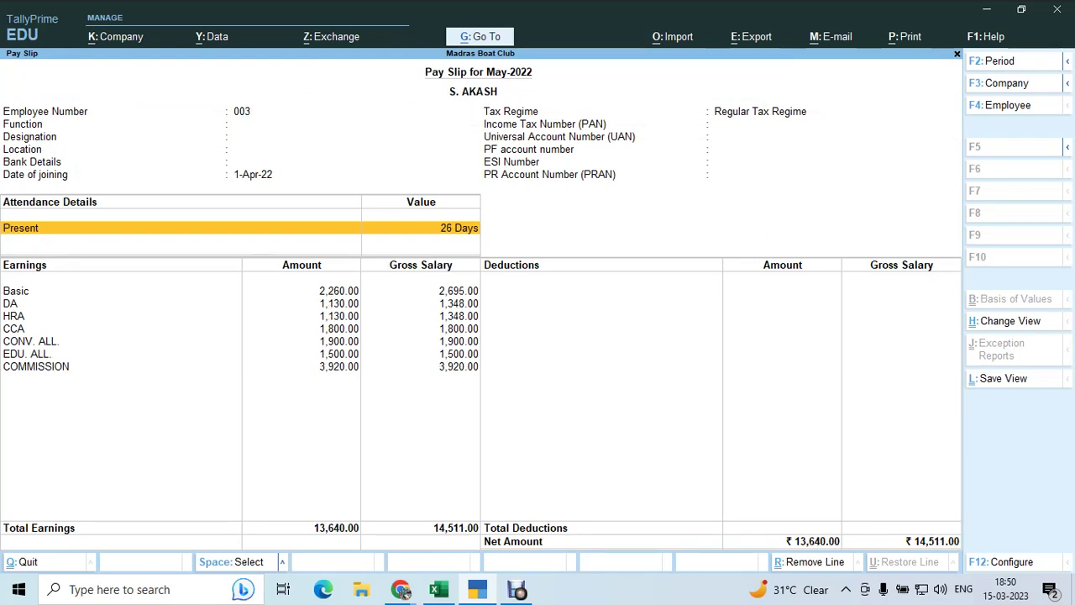
{"action": "key", "text": "Escape"}
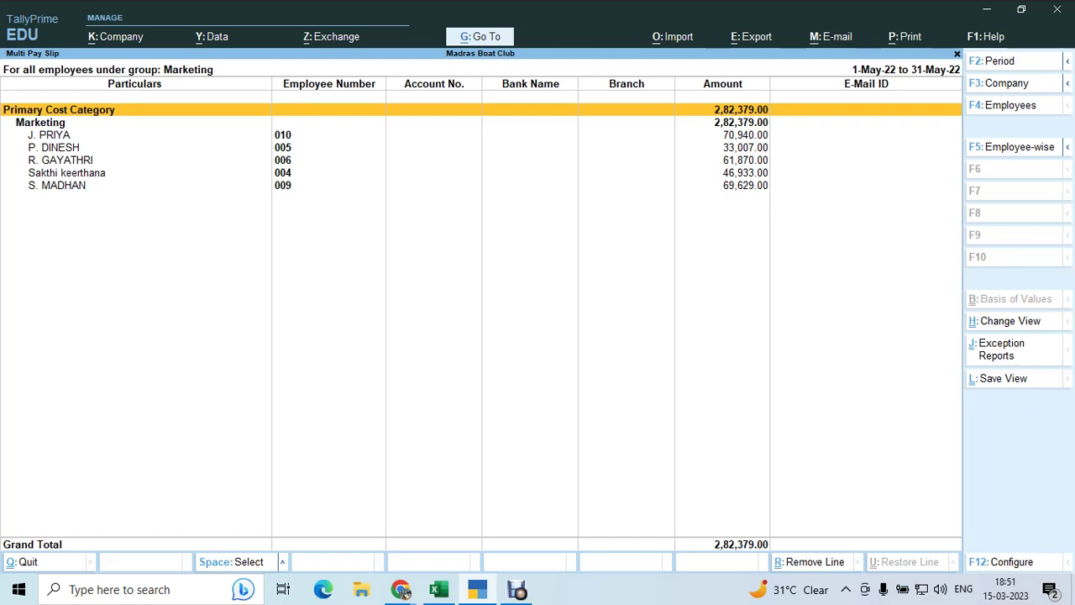
- Close the Marketing group's pay slip list and return to the Gateway of Tally
{"action": "key", "text": "Escape"}
{"action": "key", "text": "Escape"}
{"action": "key", "text": "Escape"}
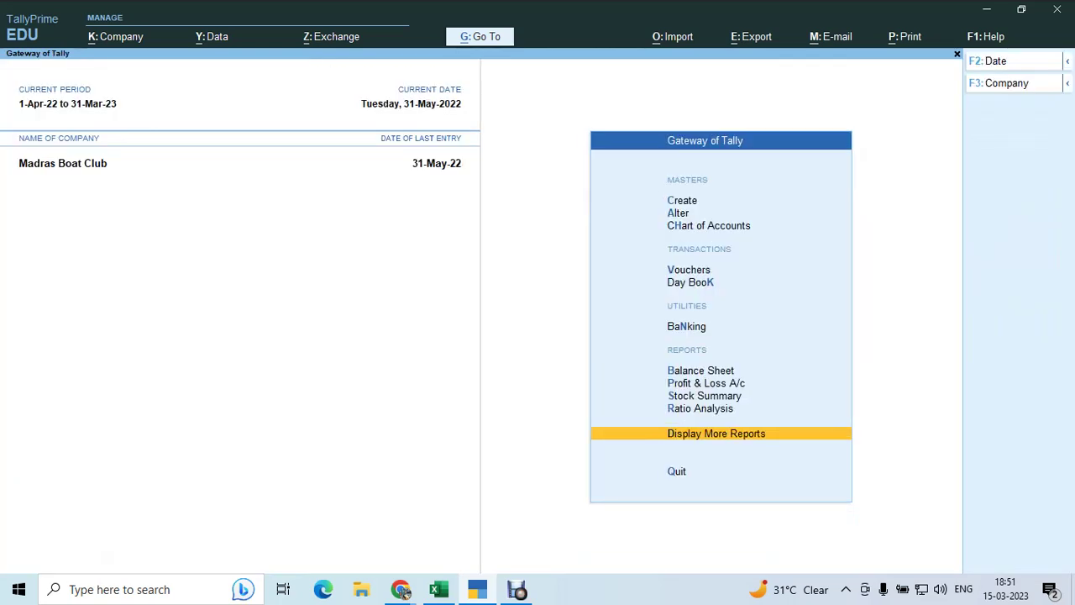
- Open the Pay Sheet payroll report for All Items
{"action": "key", "text": "Return"}
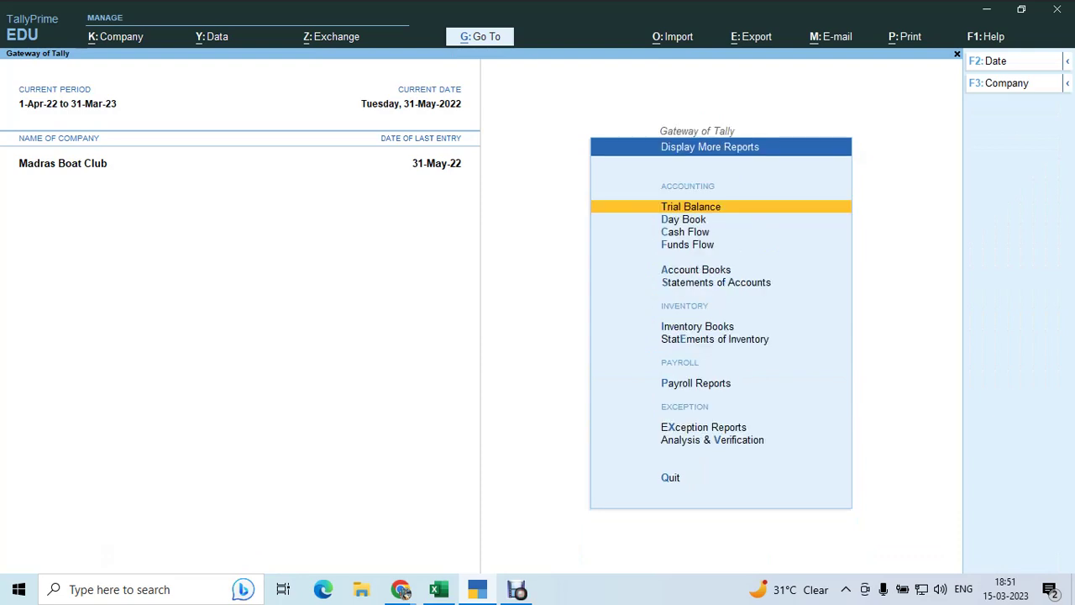
{"action": "key", "text": "Down"}
{"action": "key", "text": "Down"}
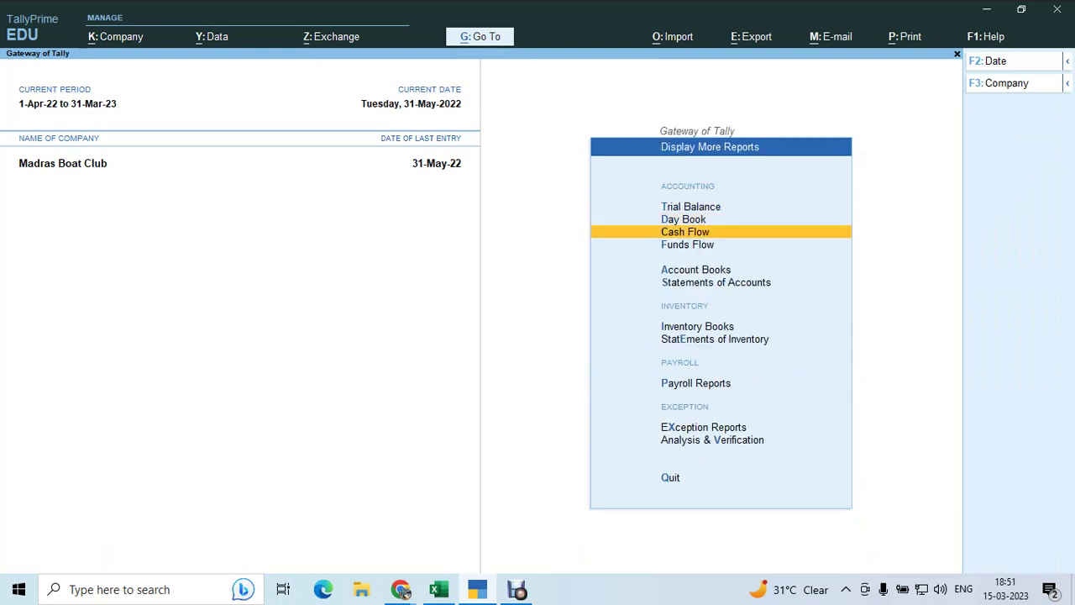
{"action": "key", "text": "Down"}
{"action": "key", "text": "Down"}
{"action": "key", "text": "Down"}
{"action": "key", "text": "Down"}
{"action": "key", "text": "Down"}
{"action": "key", "text": "Down"}
{"action": "key", "text": "Down"}
{"action": "key", "text": "Down"}
{"action": "key", "text": "Down"}
{"action": "key", "text": "Up"}
{"action": "key", "text": "Up"}
{"action": "key", "text": "Up"}
{"action": "key", "text": "Up"}
{"action": "key", "text": "Down"}
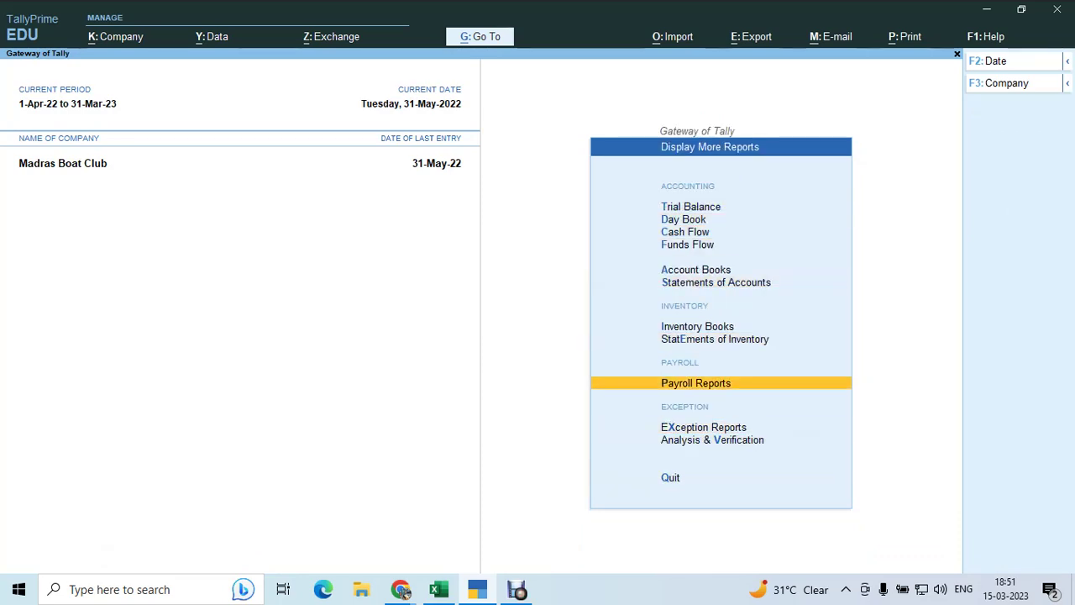
{"action": "key", "text": "Return"}
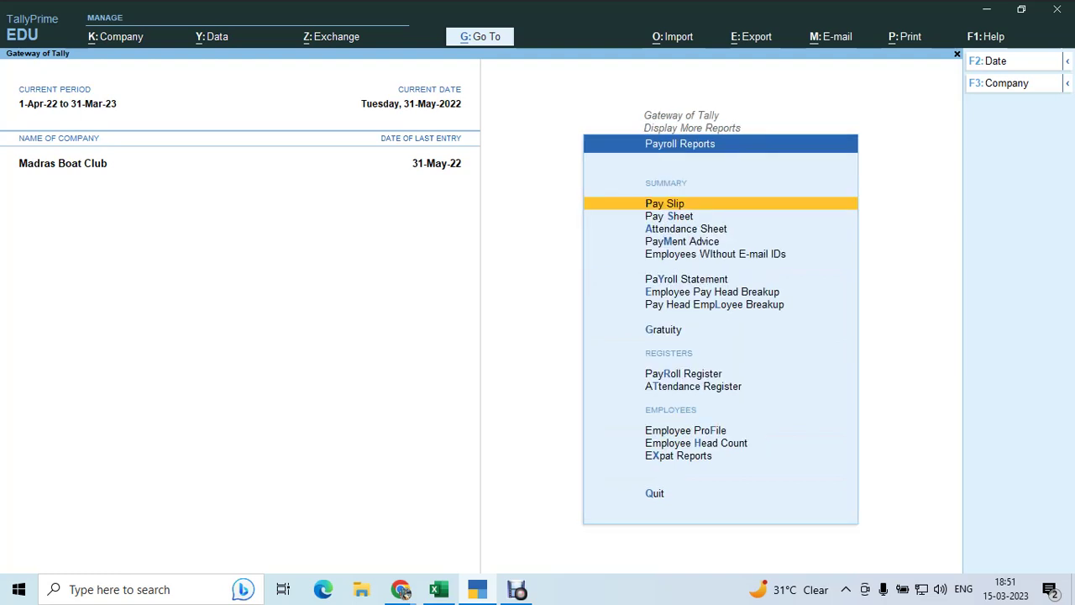
{"action": "key", "text": "Down"}
{"action": "key", "text": "Return"}
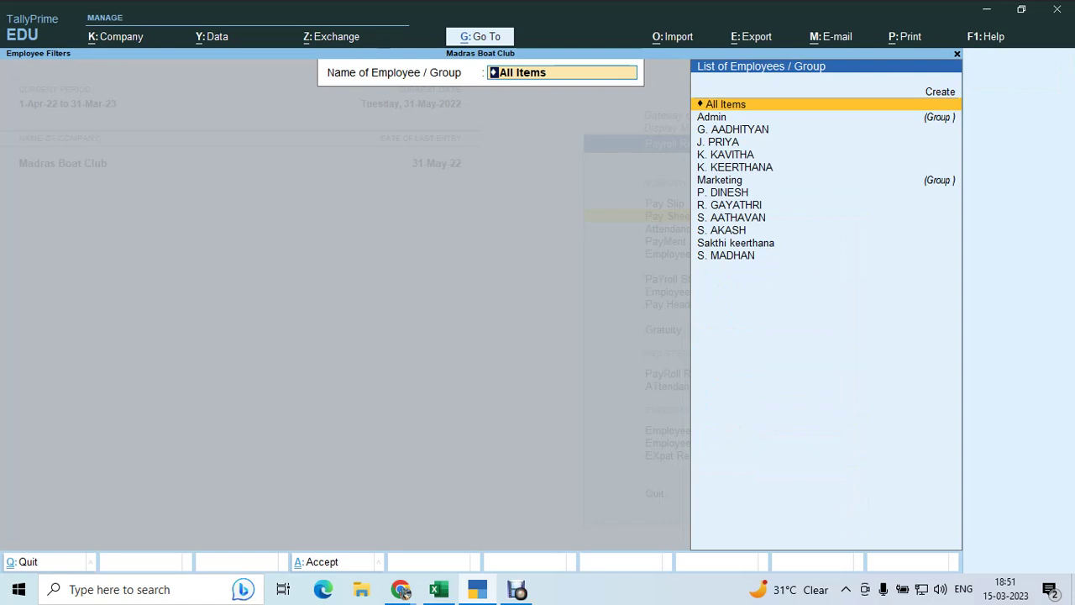
{"action": "key", "text": "Return"}
- Examine the pay heads and total earnings of the Admin and Marketing employees in the May 2022 pay sheet
{"action": "key", "text": "Down"}
{"action": "key", "text": "Down"}
{"action": "key", "text": "Down"}
{"action": "key", "text": "Up"}
{"action": "key", "text": "Down"}
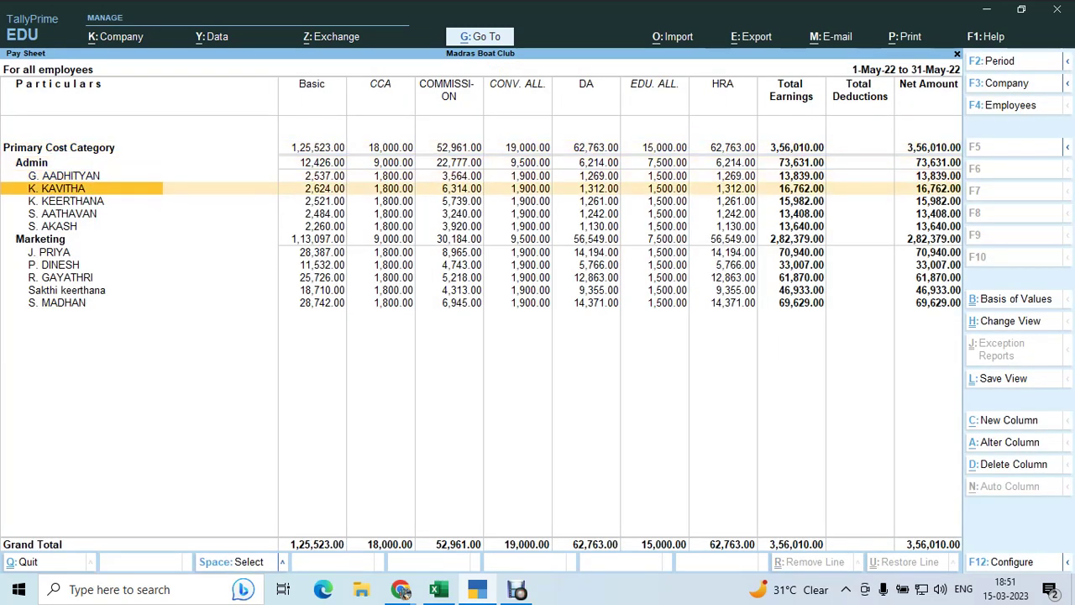
{"action": "key", "text": "Up"}
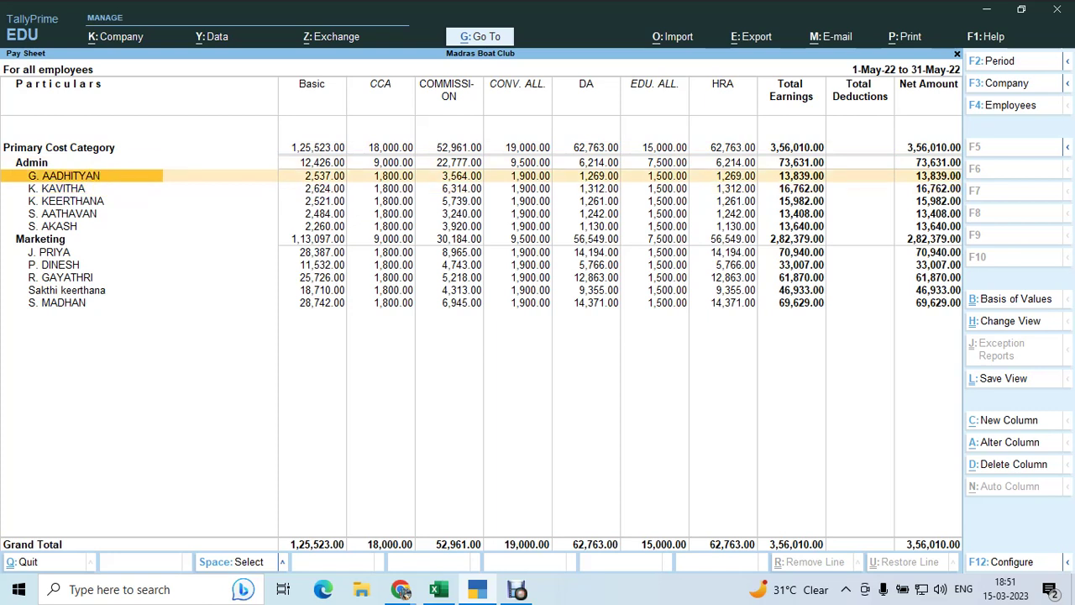
{"action": "key", "text": "Down"}
{"action": "key", "text": "Down"}
{"action": "key", "text": "Down"}
{"action": "key", "text": "Right"}
{"action": "key", "text": "Right"}
{"action": "key", "text": "Right"}
{"action": "key", "text": "Right"}
{"action": "key", "text": "Right"}
{"action": "key", "text": "Right"}
{"action": "key", "text": "Right"}
{"action": "key", "text": "Right"}
{"action": "key", "text": "Right"}
{"action": "key", "text": "Right"}
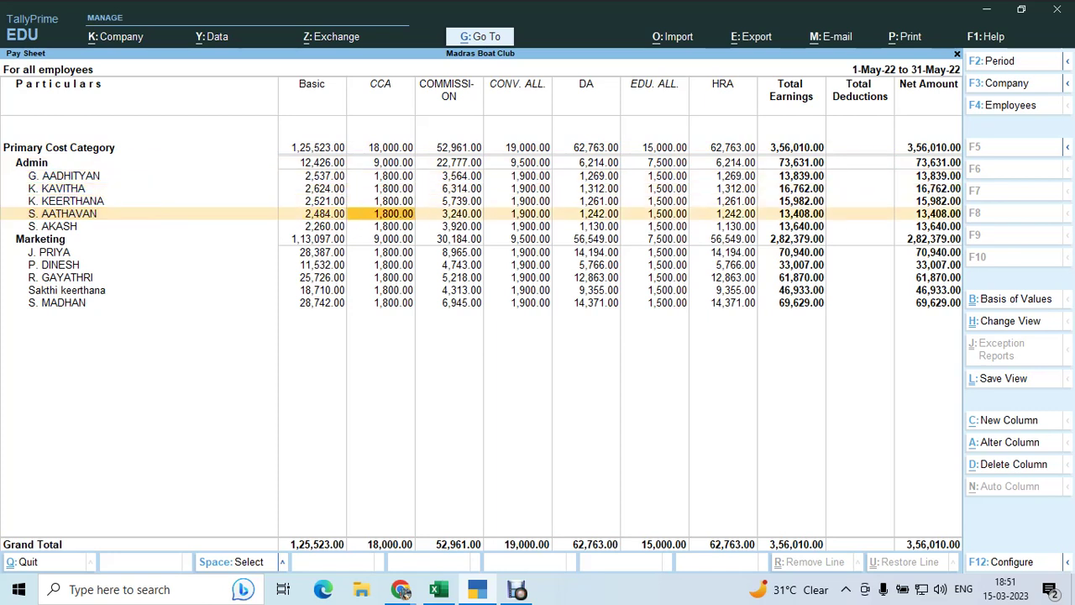
{"action": "key", "text": "Left"}
{"action": "key", "text": "Left"}
{"action": "key", "text": "Left"}
{"action": "key", "text": "Left"}
{"action": "key", "text": "Left"}
{"action": "key", "text": "Left"}
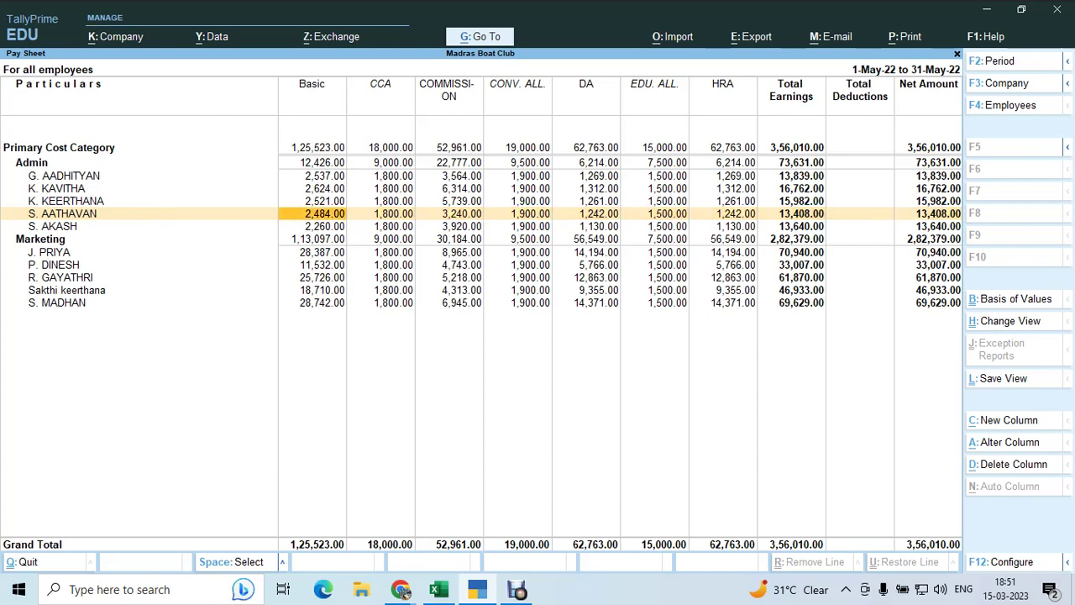
{"action": "key", "text": "Down"}
{"action": "key", "text": "Down"}
{"action": "key", "text": "Down"}
{"action": "key", "text": "Down"}
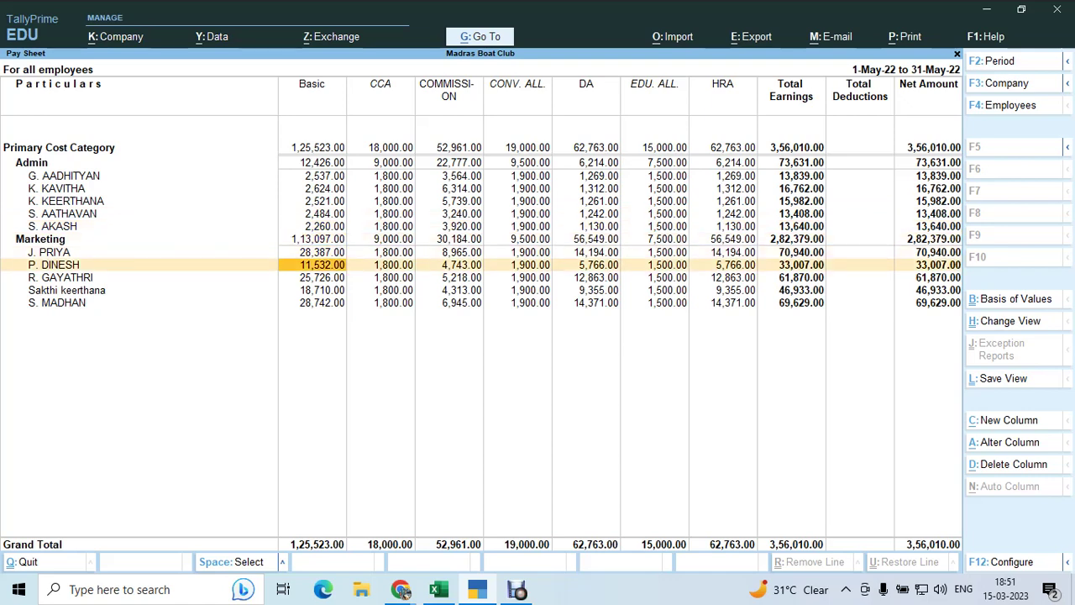
- Switch to Excel and examine the first employee's attendance, leave and pay days in row 7 of the payroll sheet
{"action": "key", "text": "alt+Tab"}
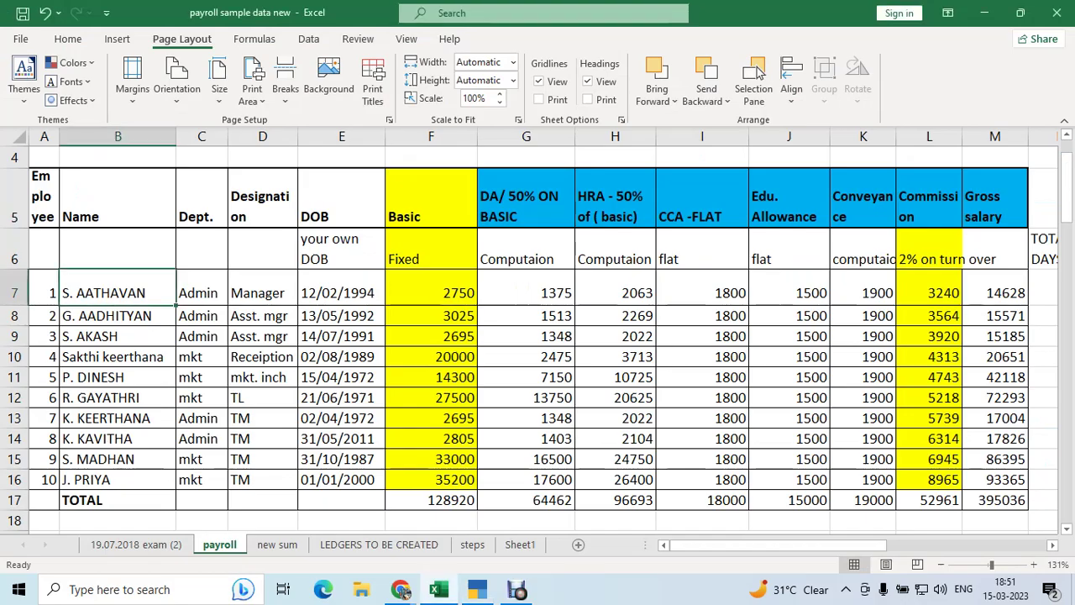
{"action": "key", "text": "Right"}
{"action": "key", "text": "Right"}
{"action": "key", "text": "Right"}
{"action": "key", "text": "Right"}
{"action": "key", "text": "Right"}
{"action": "key", "text": "Right"}
{"action": "key", "text": "Right"}
{"action": "key", "text": "Right"}
{"action": "key", "text": "Right"}
{"action": "key", "text": "Right"}
{"action": "key", "text": "Right"}
{"action": "key", "text": "Right"}
{"action": "key", "text": "Right"}
{"action": "key", "text": "Right"}
{"action": "key", "text": "Right"}
{"action": "key", "text": "Right"}
{"action": "key", "text": "Right"}
{"action": "key", "text": "Right"}
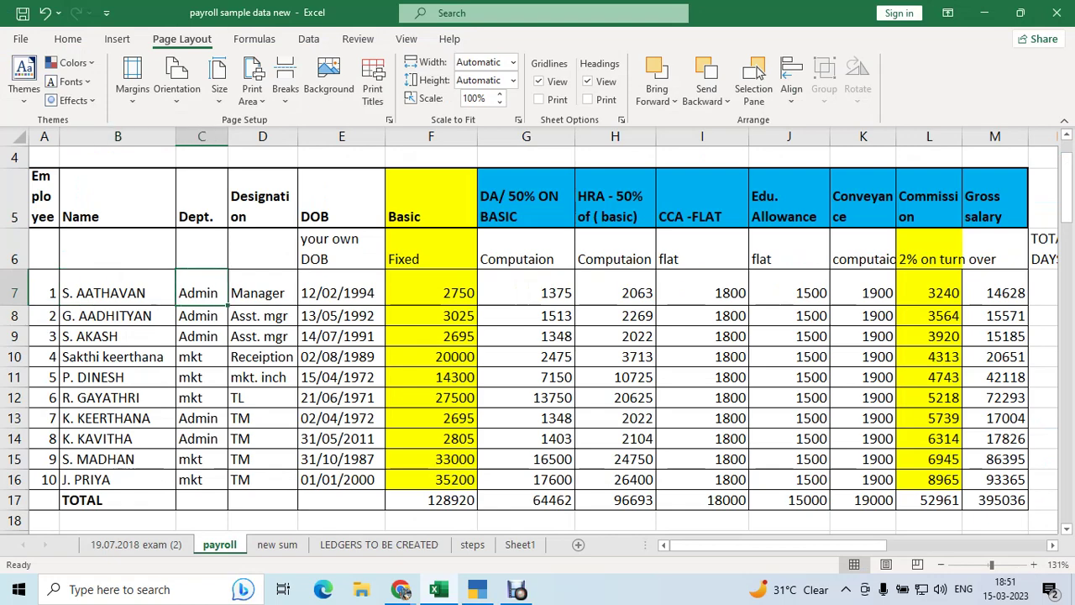
{"action": "key", "text": "Left"}
{"action": "key", "text": "Left"}
{"action": "key", "text": "Left"}
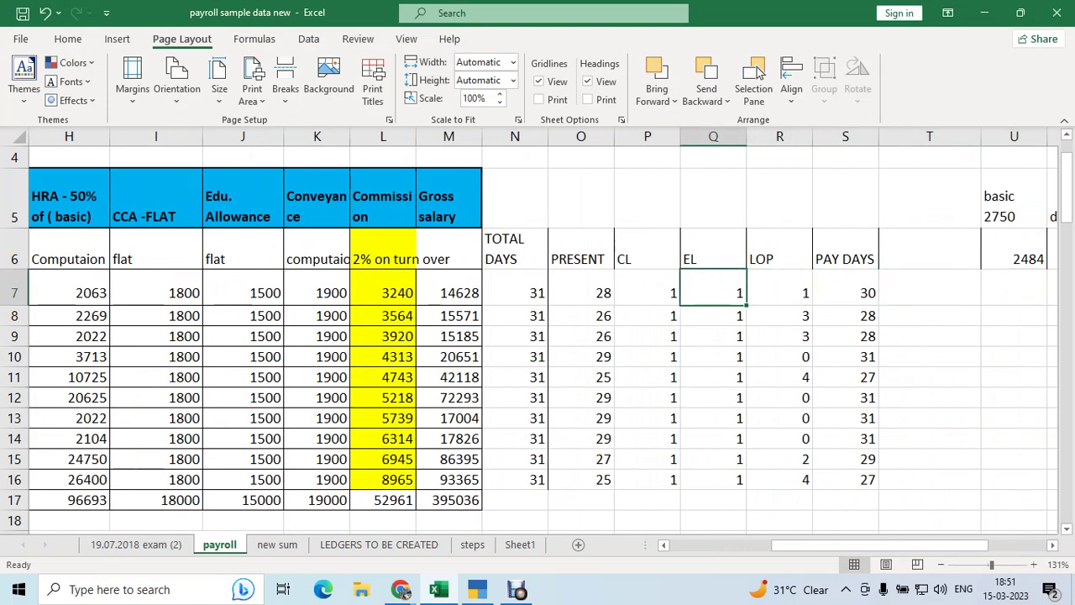
- Examine the fifth employee's attendance and basic salary in row 11 of the payroll sheet
{"action": "key", "text": "Down"}
{"action": "key", "text": "Down"}
{"action": "key", "text": "Down"}
{"action": "key", "text": "Down"}
{"action": "key", "text": "Left"}
{"action": "key", "text": "Left"}
{"action": "key", "text": "Left"}
{"action": "key", "text": "Left"}
{"action": "key", "text": "Left"}
{"action": "key", "text": "Left"}
{"action": "key", "text": "Left"}
{"action": "key", "text": "Left"}
{"action": "key", "text": "Left"}
{"action": "key", "text": "Left"}
{"action": "key", "text": "Left"}
{"action": "key", "text": "Left"}
{"action": "key", "text": "Left"}
{"action": "key", "text": "Left"}
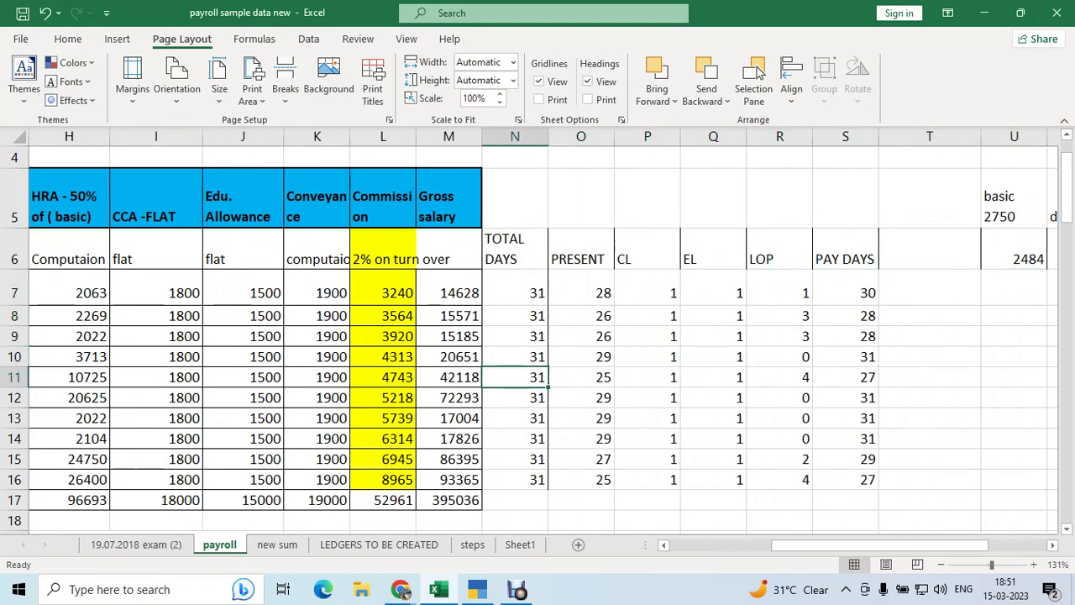
{"action": "key", "text": "Right"}
{"action": "key", "text": "Right"}
{"action": "key", "text": "Right"}
{"action": "key", "text": "Right"}
{"action": "key", "text": "Right"}
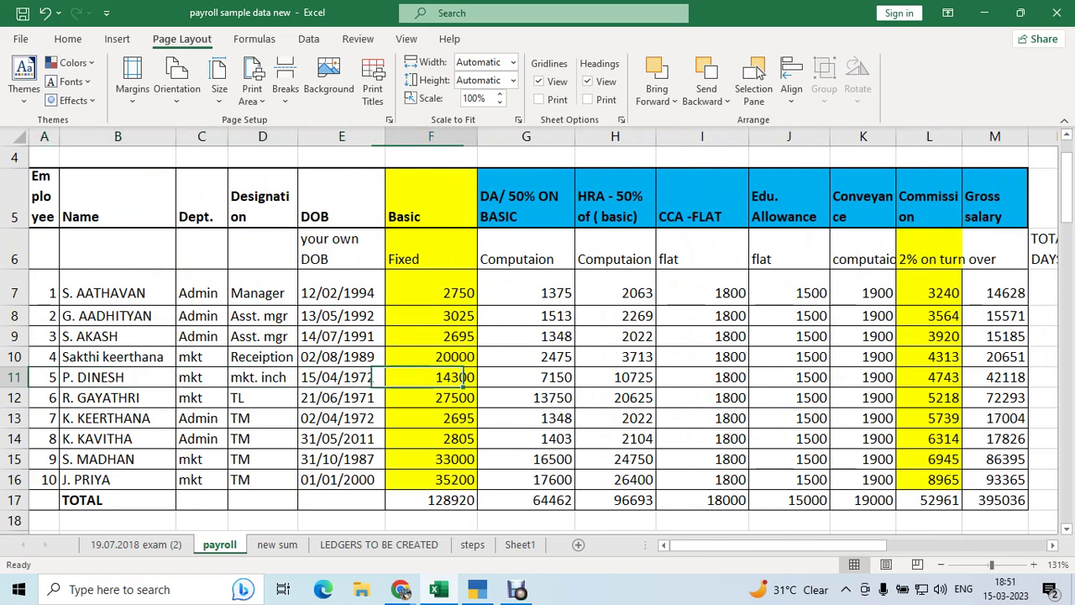
{"action": "key", "text": "Left"}
{"action": "key", "text": "Left"}
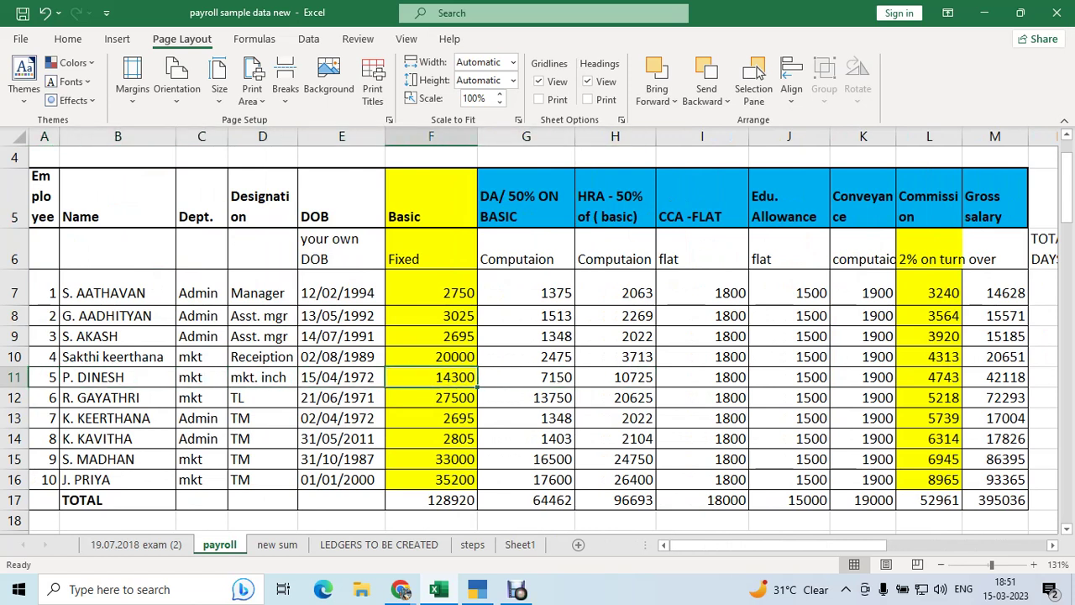
{"action": "key", "text": "Down"}
{"action": "key", "text": "Down"}
{"action": "key", "text": "Down"}
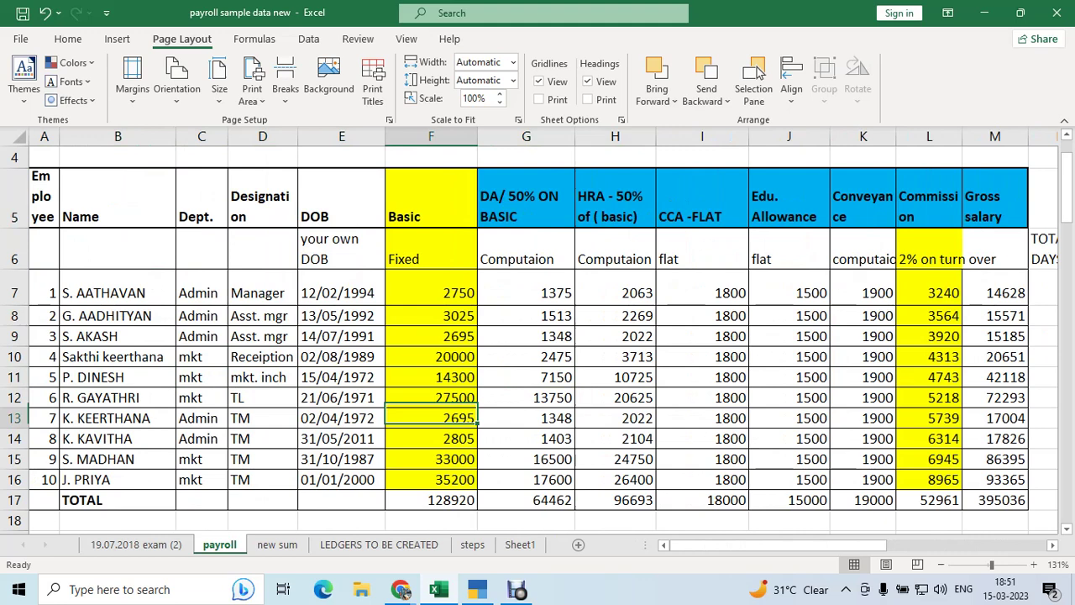
{"action": "key", "text": "Up"}
{"action": "key", "text": "Up"}
{"action": "key", "text": "Up"}
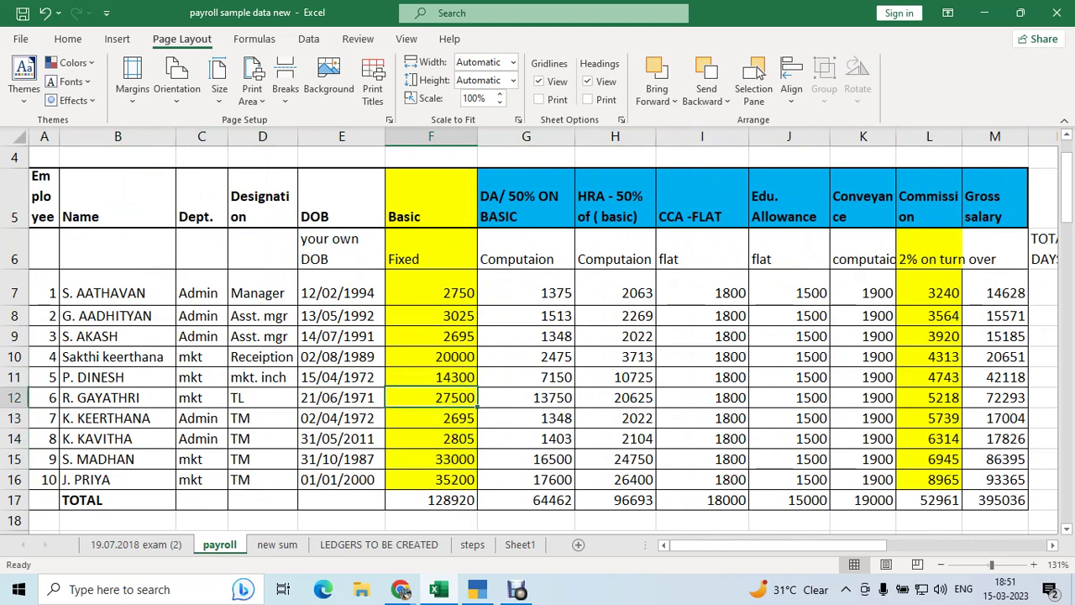
- Enter the fifth employee's basic salary of 14300 in cell T11
{"action": "key", "text": "Right"}
{"action": "key", "text": "ctrl+Right"}
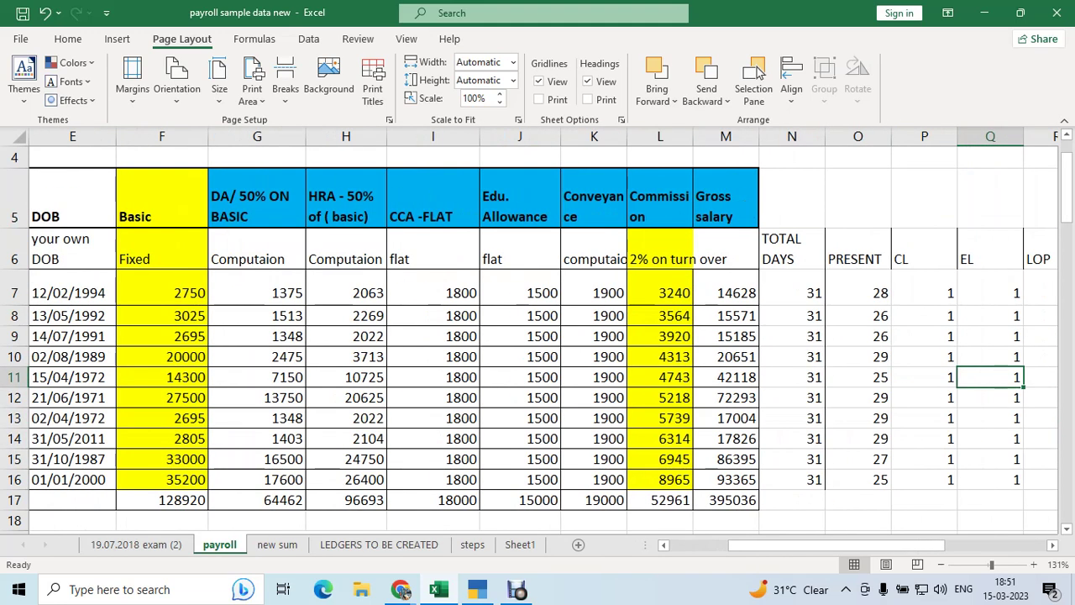
{"action": "key", "text": "Right"}
{"action": "key", "text": "Right"}
{"action": "key", "text": "Right"}
{"action": "key", "text": "Right"}
{"action": "key", "text": "Right"}
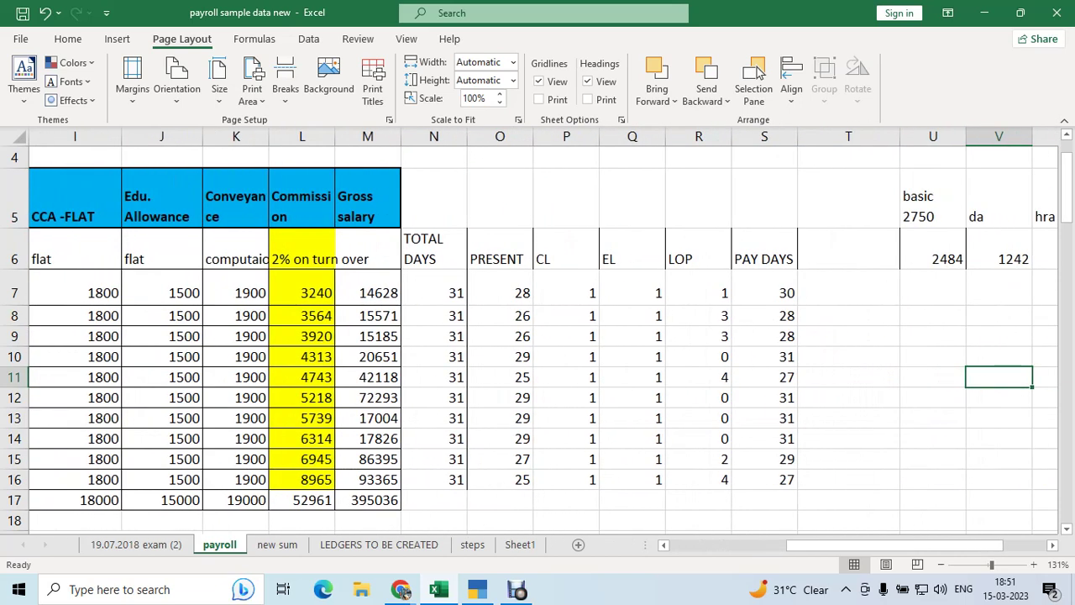
{"action": "key", "text": "Left"}
{"action": "key", "text": "Left"}
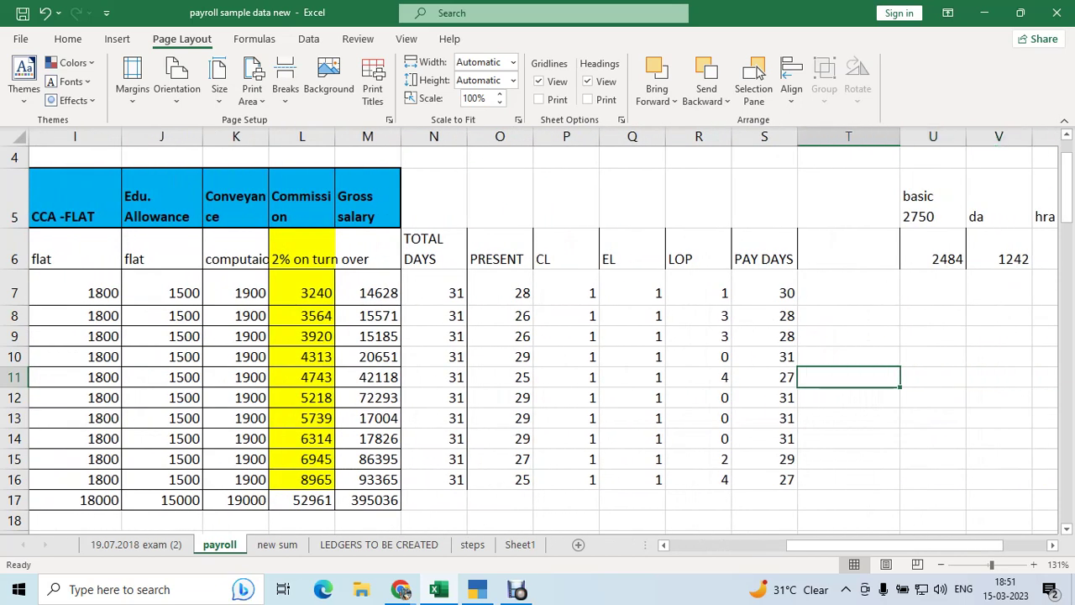
{"action": "type", "text": "14300"}
{"action": "key", "text": "Return"}
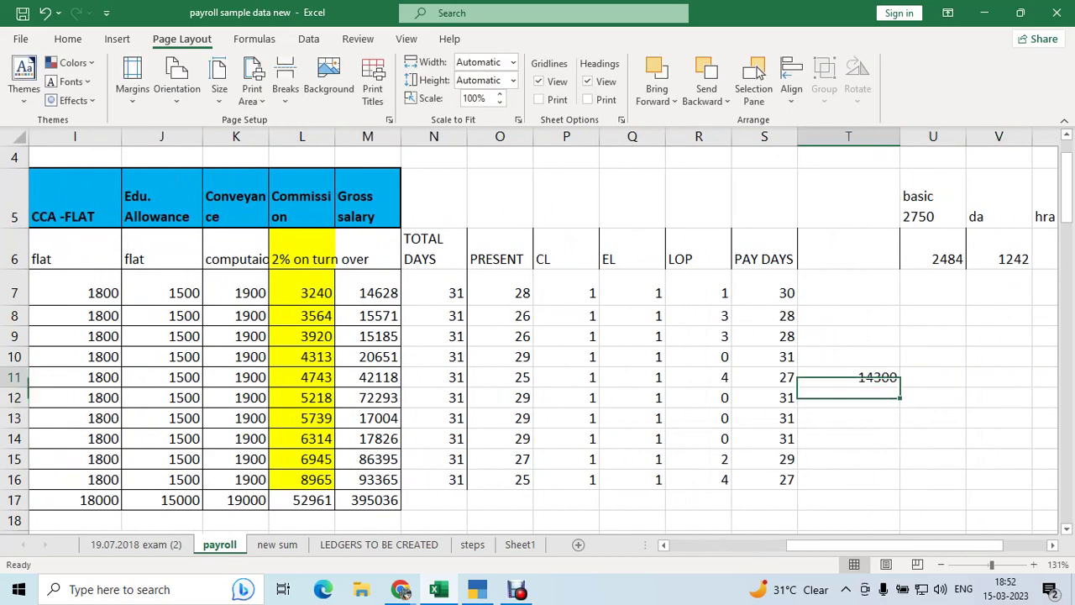
- Calculate the fifth employee's earned basic pay in U11 with =round((14300/31)*25,0)
{"action": "key", "text": "Up"}
{"action": "key", "text": "Left"}
{"action": "key", "text": "Left"}
{"action": "key", "text": "Left"}
{"action": "key", "text": "Left"}
{"action": "key", "text": "Left"}
{"action": "key", "text": "Right"}
{"action": "key", "text": "Right"}
{"action": "key", "text": "Right"}
{"action": "key", "text": "Right"}
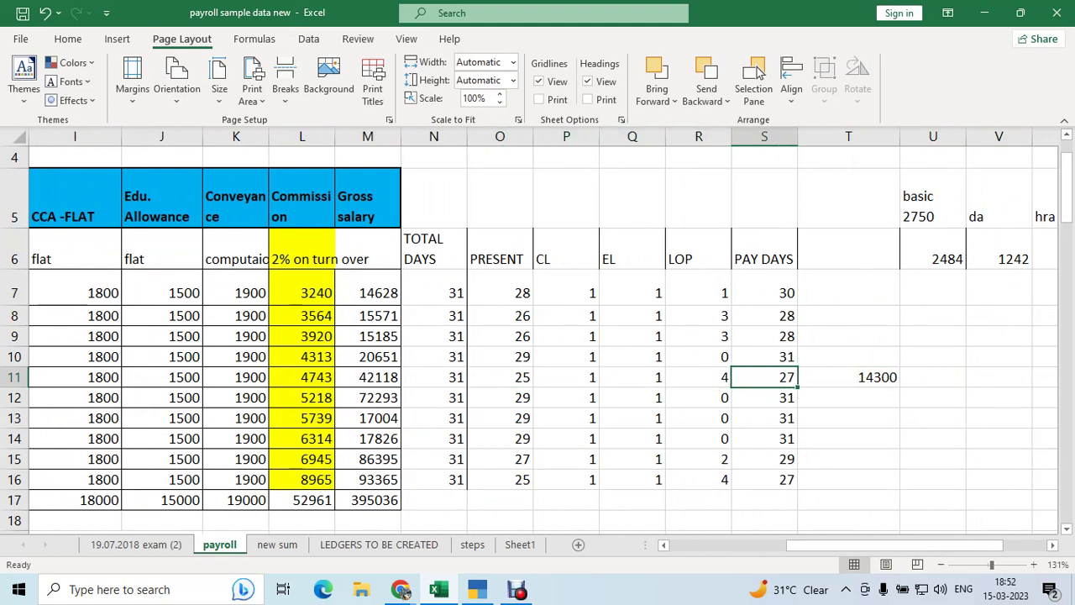
{"action": "key", "text": "Right"}
{"action": "key", "text": "Right"}
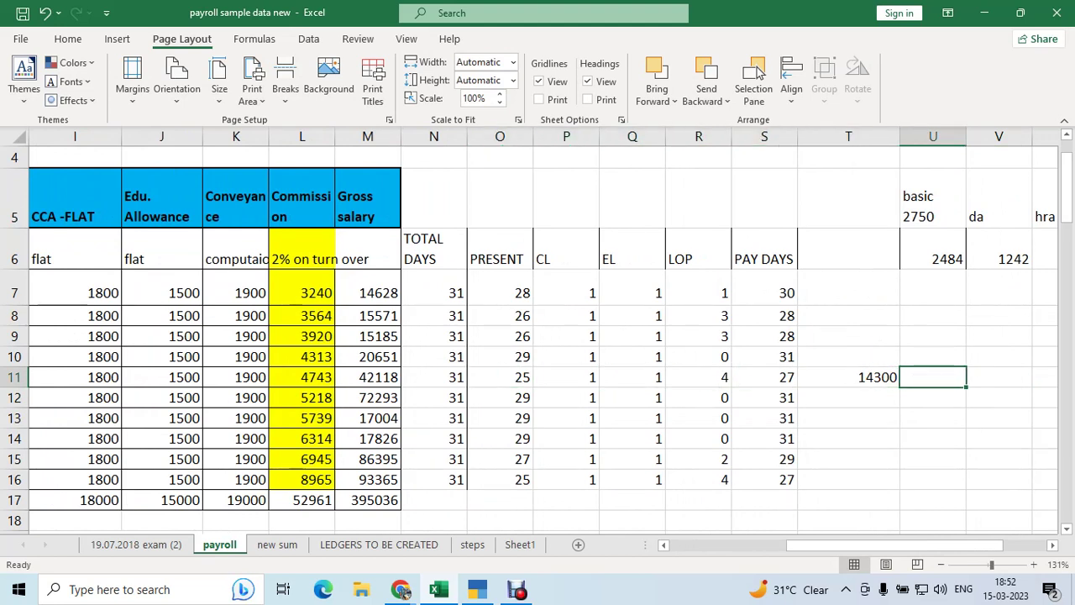
{"action": "type", "text": "=round"}
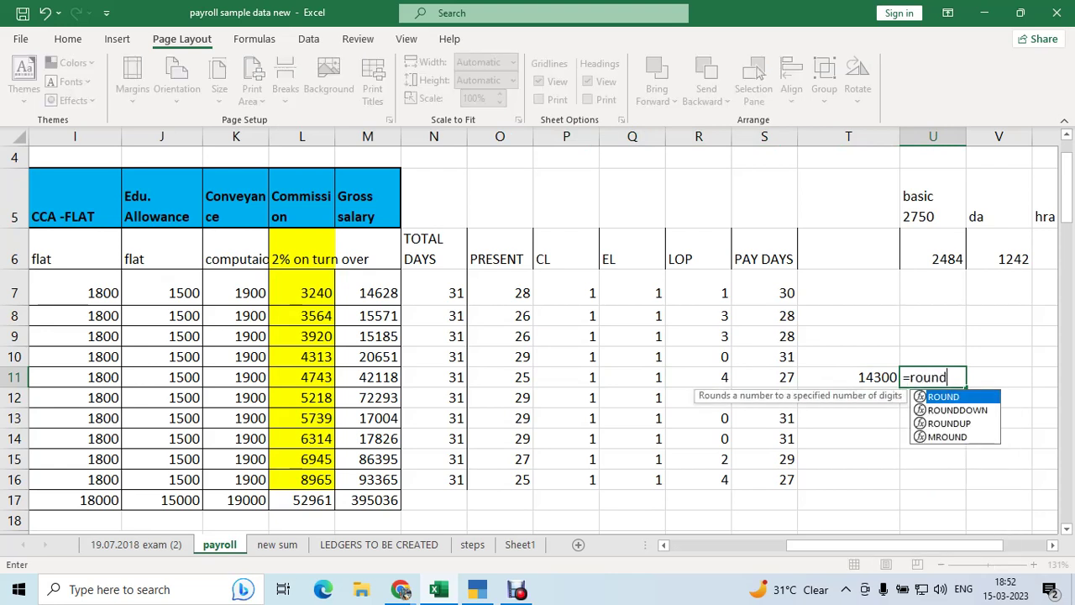
{"action": "type", "text": "(("}
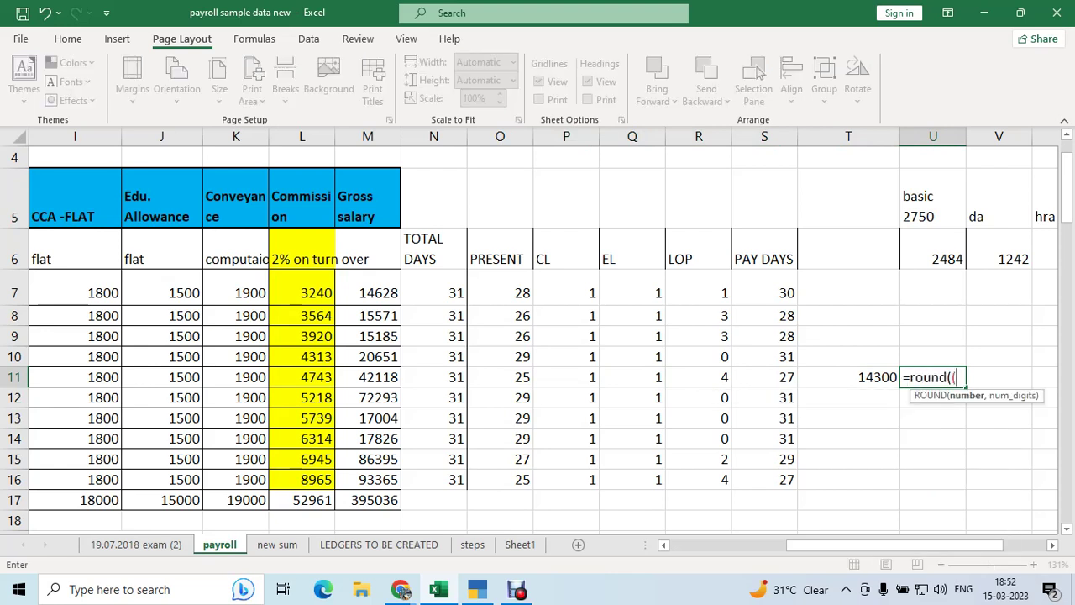
{"action": "type", "text": "14300/31)*"}
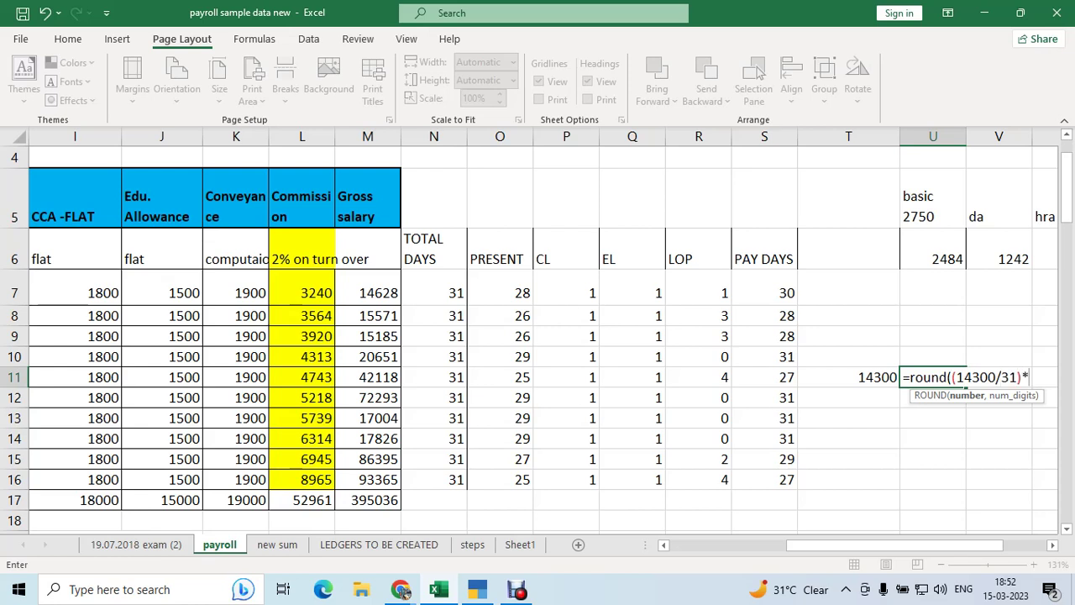
{"action": "type", "text": "25,0"}
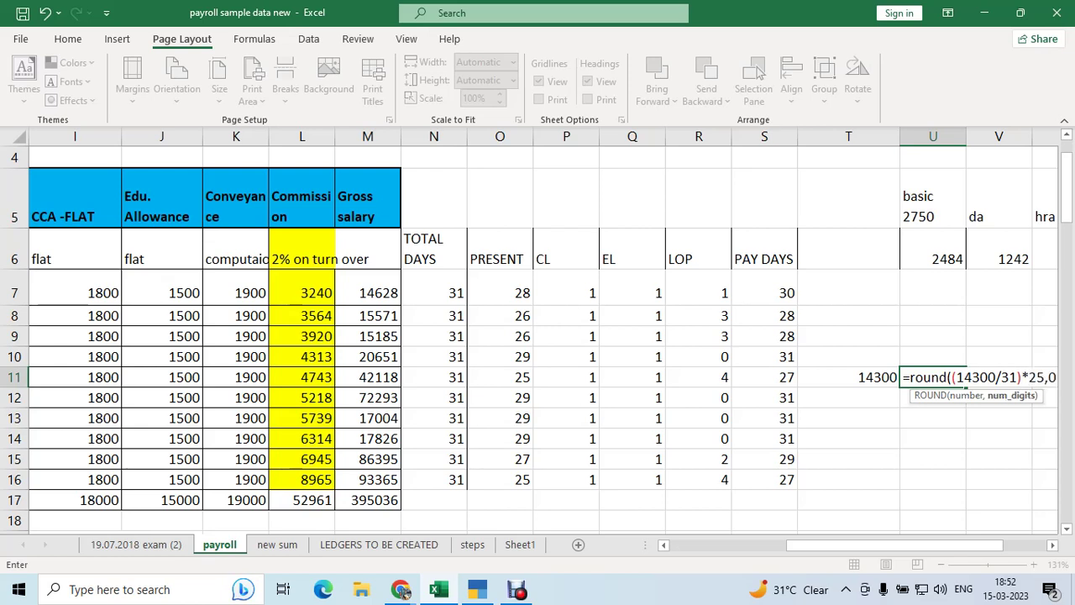
{"action": "type", "text": ")"}
{"action": "key", "text": "Return"}
{"action": "key", "text": "Up"}
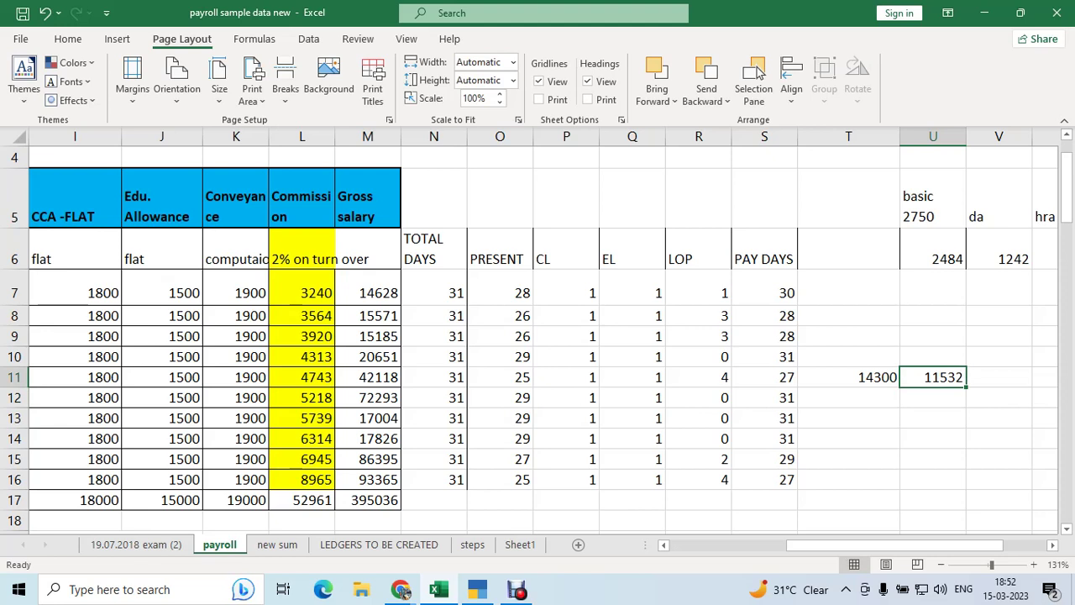
- Calculate the fifth employee's DA in V11 as 50% of the earned basic with =U11*50/100
{"action": "key", "text": "Right"}
{"action": "type", "text": "="}
{"action": "key", "text": "Left"}
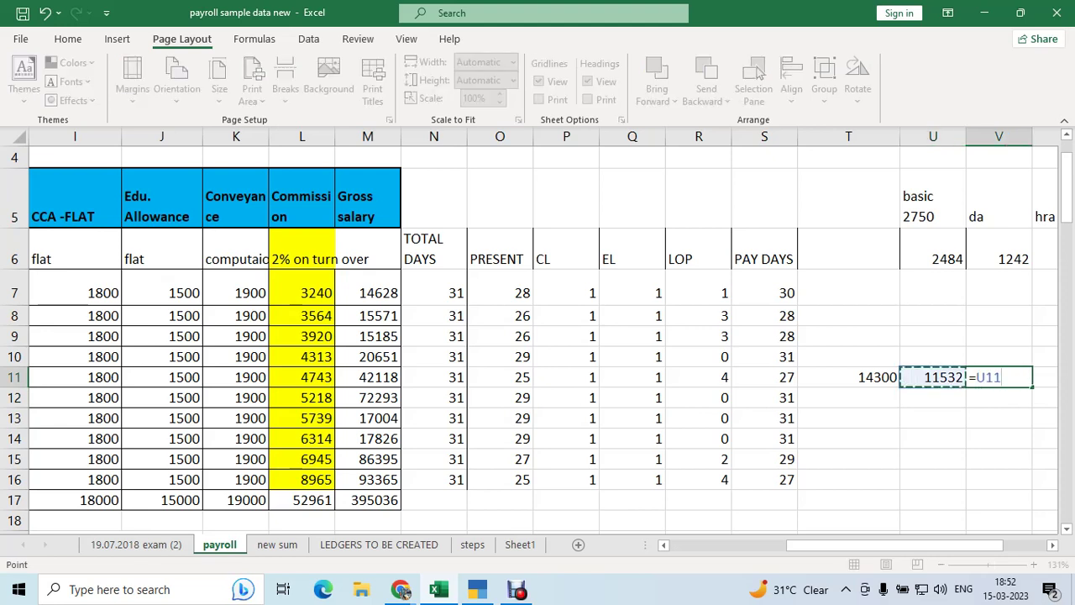
{"action": "type", "text": "*50/100"}
{"action": "key", "text": "Tab"}
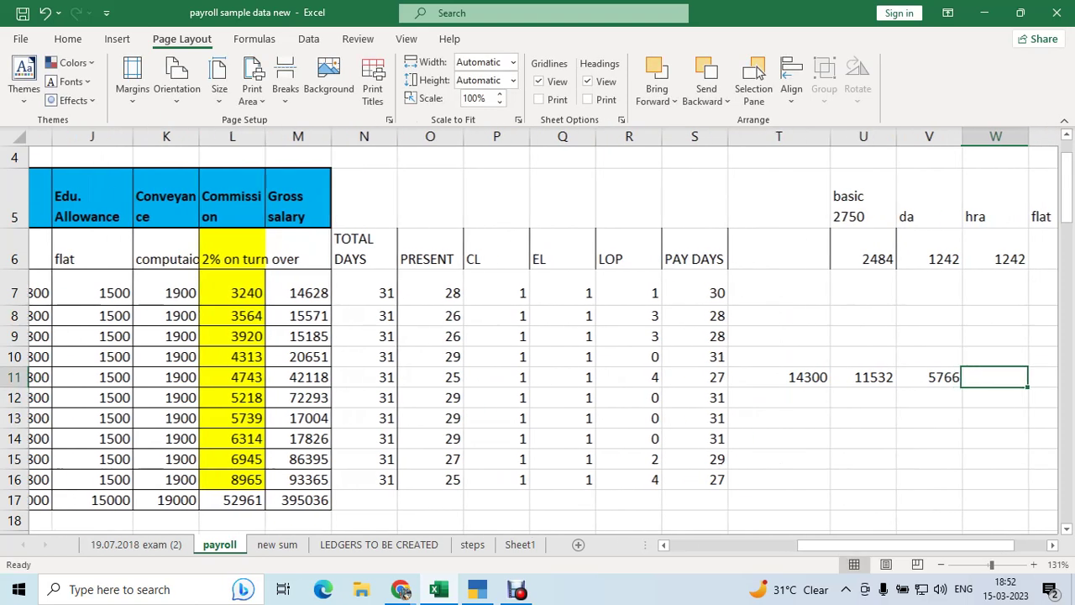
- Set the fifth employee's HRA in W11 equal to the DA with =V11
{"action": "type", "text": "="}
{"action": "key", "text": "Left"}
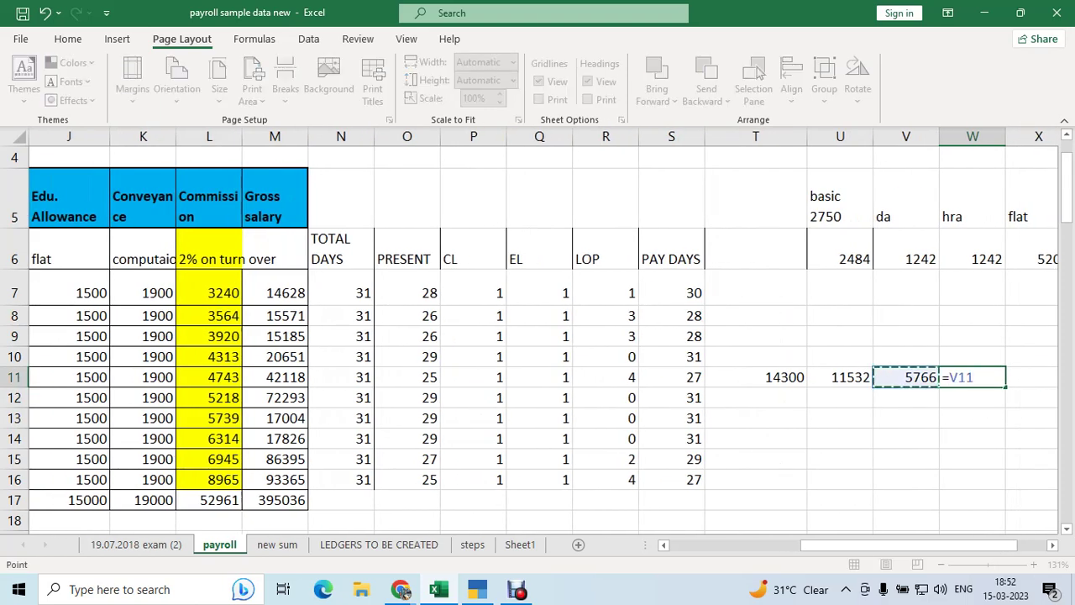
{"action": "key", "text": "Return"}
{"action": "key", "text": "Up"}
{"action": "key", "text": "Right"}
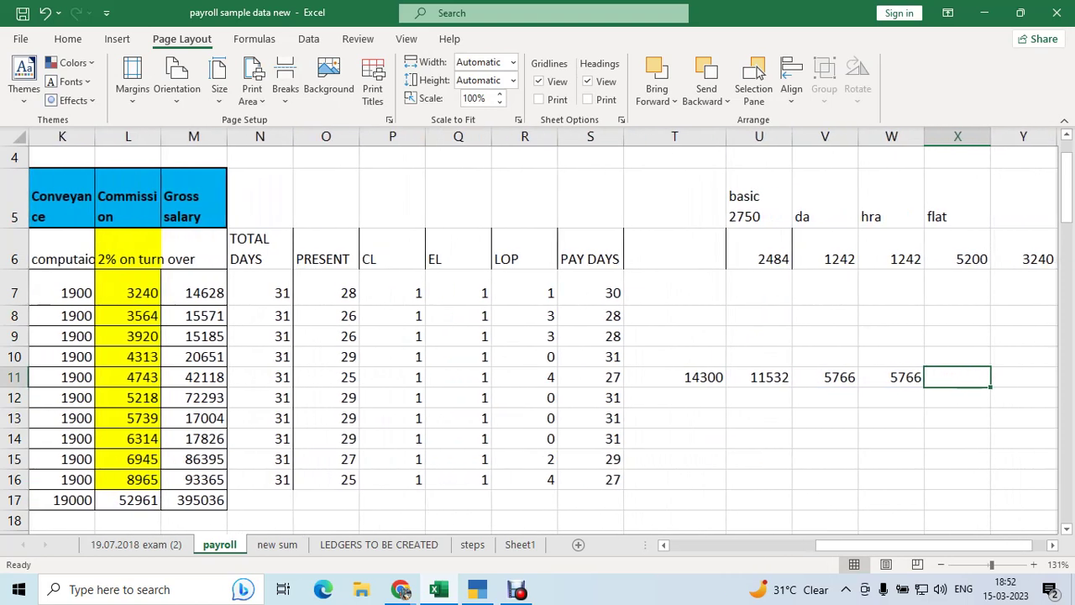
- Sum the fifth employee's CCA, education allowance and conveyance (I11:K11) in cell X11
{"action": "type", "text": "="}
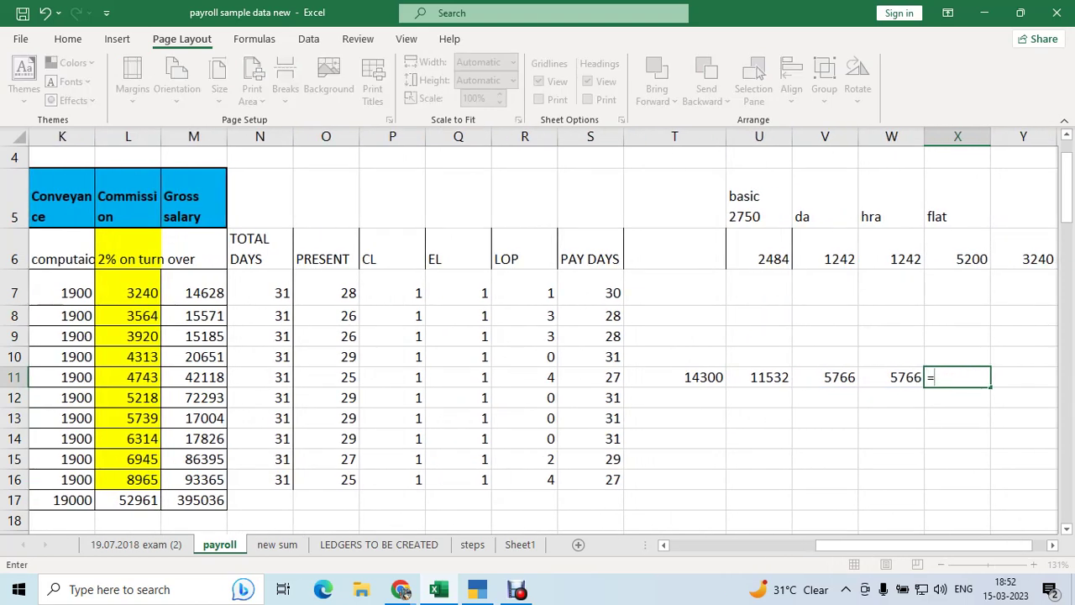
{"action": "type", "text": "sum("}
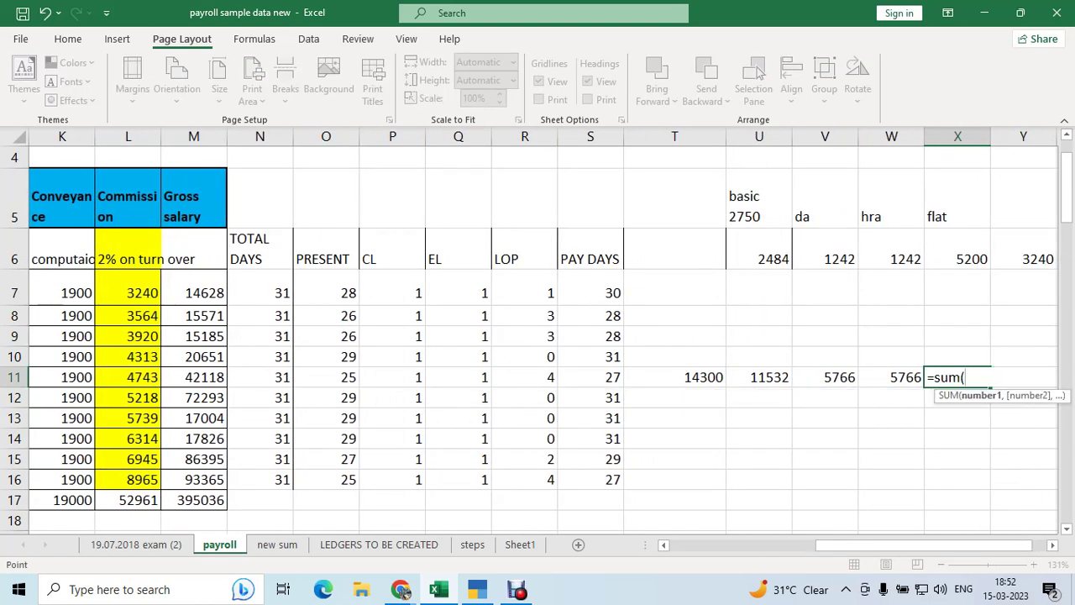
{"action": "key", "text": "Left"}
{"action": "key", "text": "Left"}
{"action": "key", "text": "Left"}
{"action": "key", "text": "Left"}
{"action": "key", "text": "Left"}
{"action": "key", "text": "Left"}
{"action": "key", "text": "Left"}
{"action": "key", "text": "Left"}
{"action": "key", "text": "Left"}
{"action": "key", "text": "Left"}
{"action": "key", "text": "Left"}
{"action": "key", "text": "Left"}
{"action": "key", "text": "Left"}
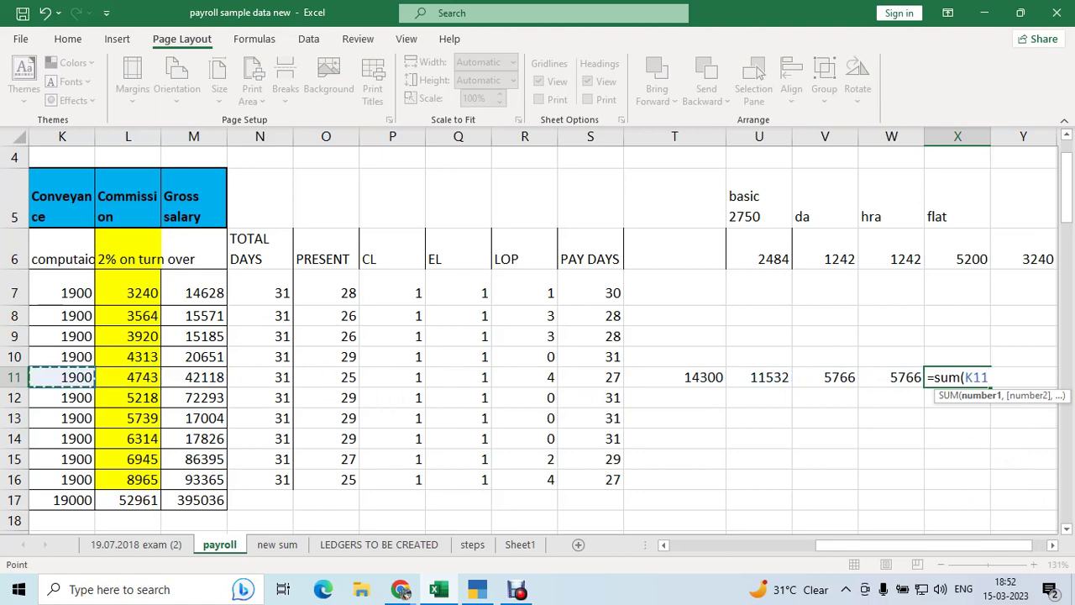
{"action": "key", "text": "shift+Left"}
{"action": "key", "text": "shift+Left"}
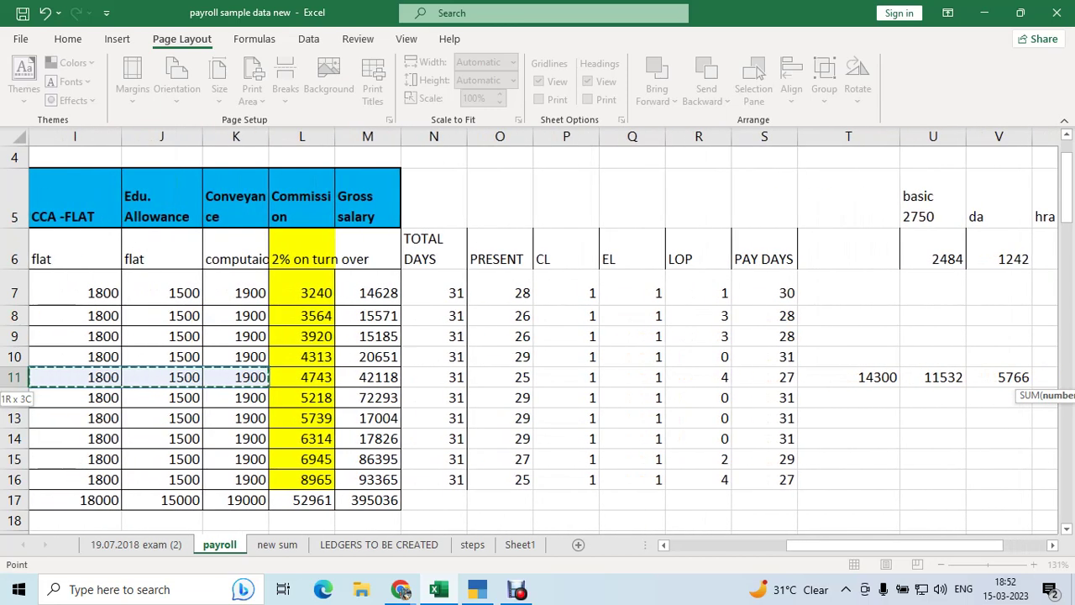
{"action": "type", "text": ")"}
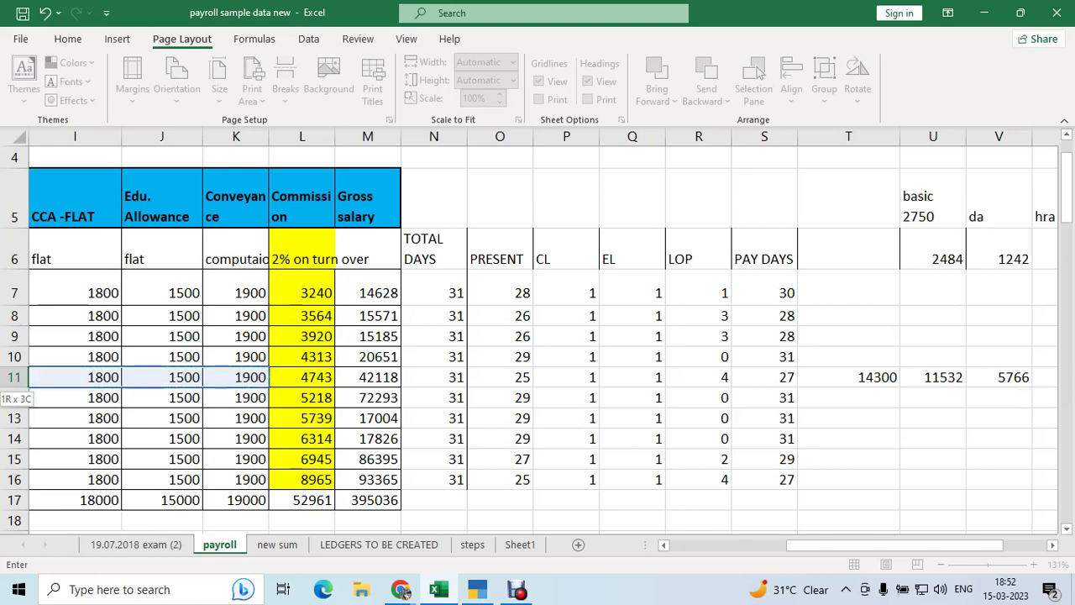
{"action": "key", "text": "Return"}
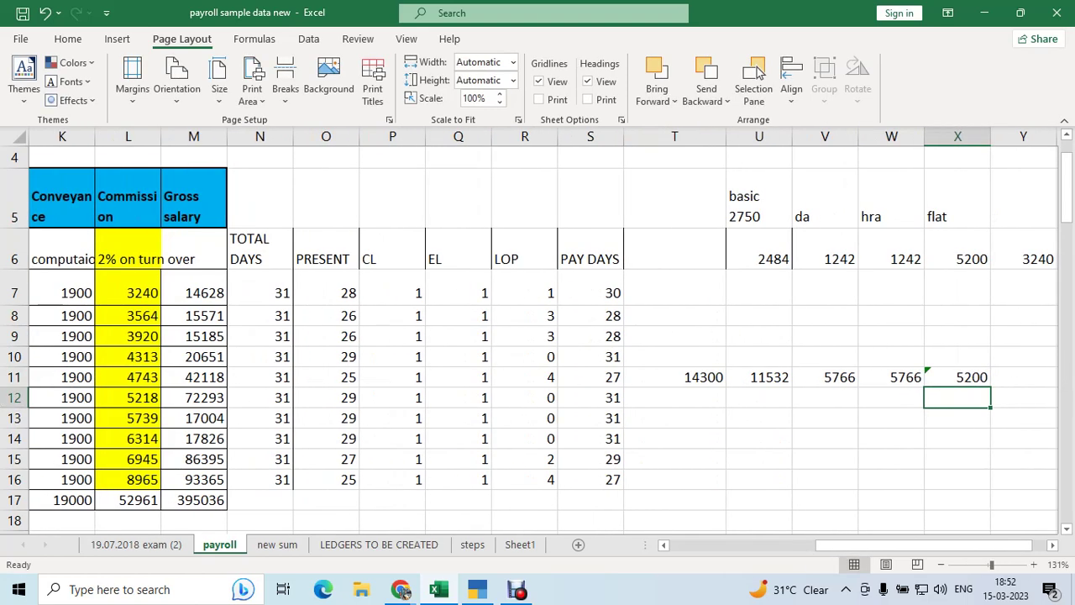
{"action": "type", "text": "1"}
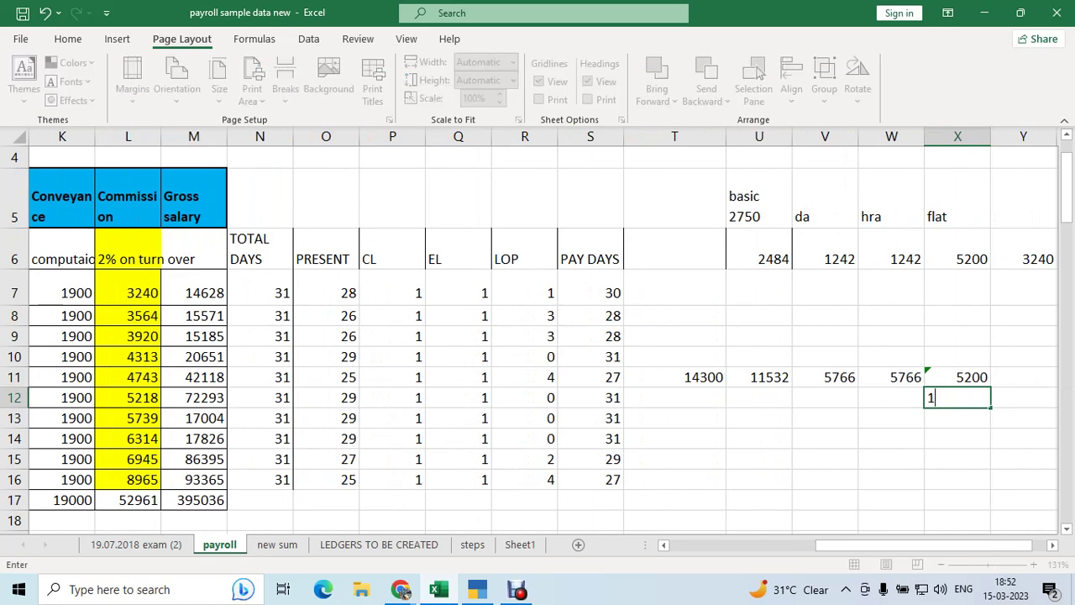
{"action": "type", "text": "1"}
{"action": "key", "text": "BackSpace"}
{"action": "key", "text": "BackSpace"}
{"action": "key", "text": "Up"}
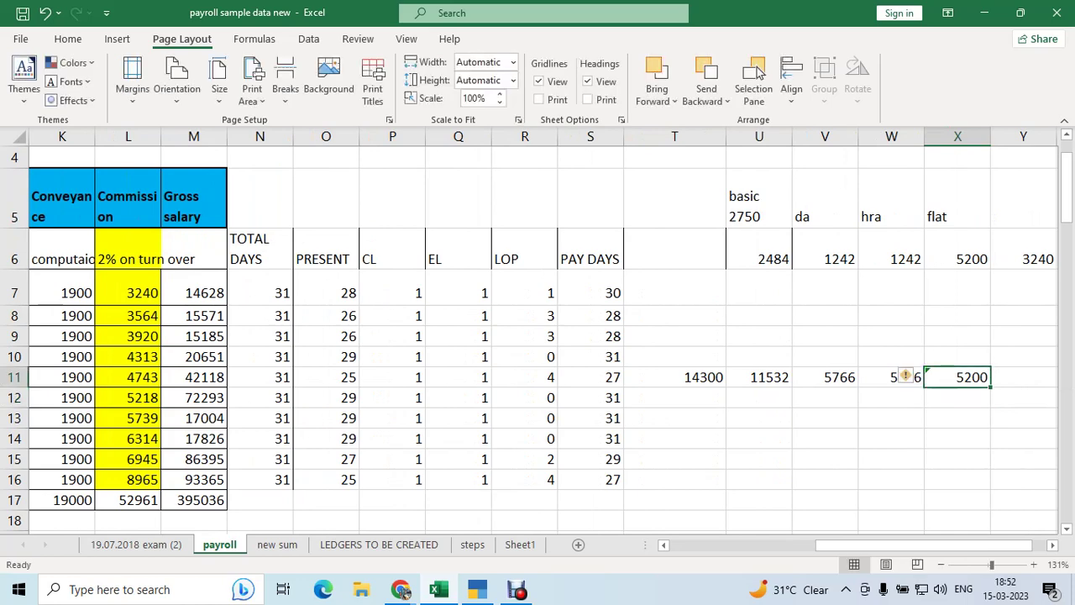
- Enter the fifth employee's commission of 4743 in cell Y11
{"action": "key", "text": "shift+space"}
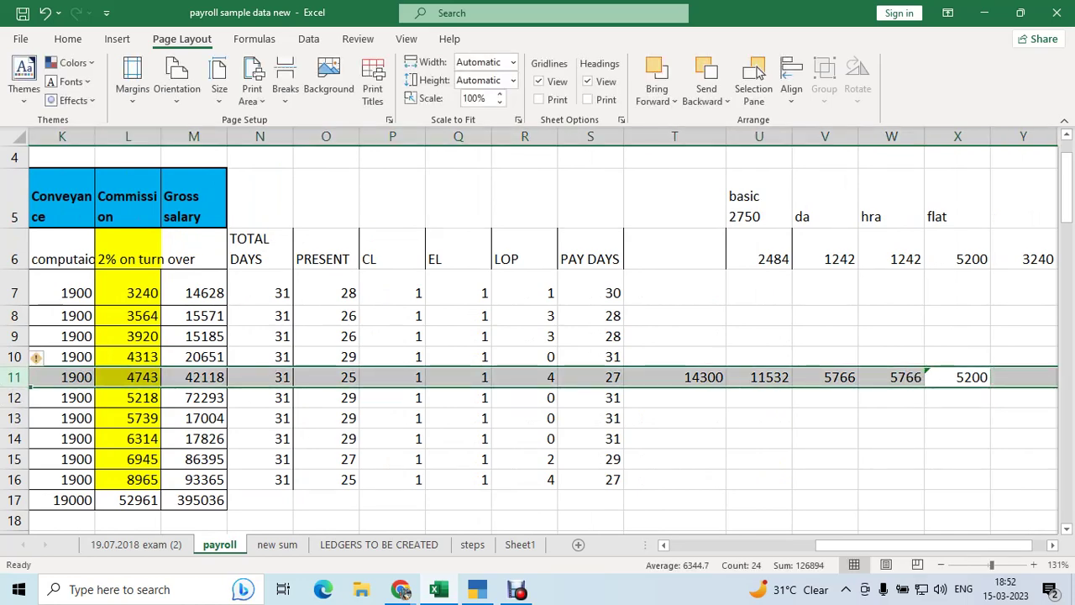
{"action": "key", "text": "Right"}
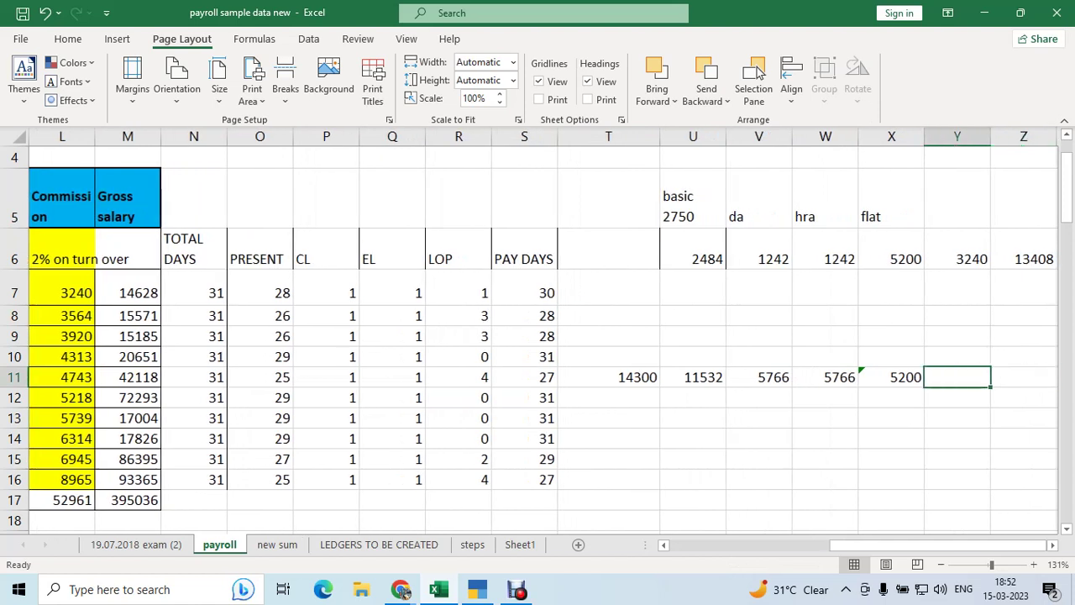
{"action": "type", "text": "4743"}
{"action": "key", "text": "Right"}
- Total the fifth employee's earnings in Z11 by copying the total formula from Z6
{"action": "key", "text": "Up"}
{"action": "key", "text": "Up"}
{"action": "key", "text": "Up"}
{"action": "key", "text": "Up"}
{"action": "key", "text": "Up"}
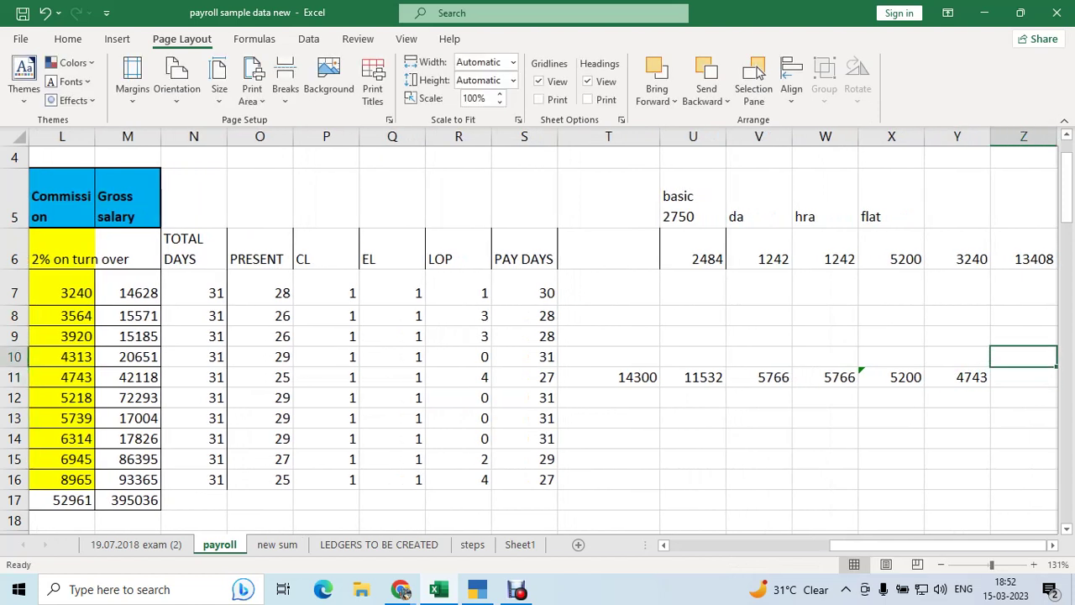
{"action": "key", "text": "ctrl+c"}
{"action": "key", "text": "Down"}
{"action": "key", "text": "Down"}
{"action": "key", "text": "Down"}
{"action": "key", "text": "Down"}
{"action": "key", "text": "Down"}
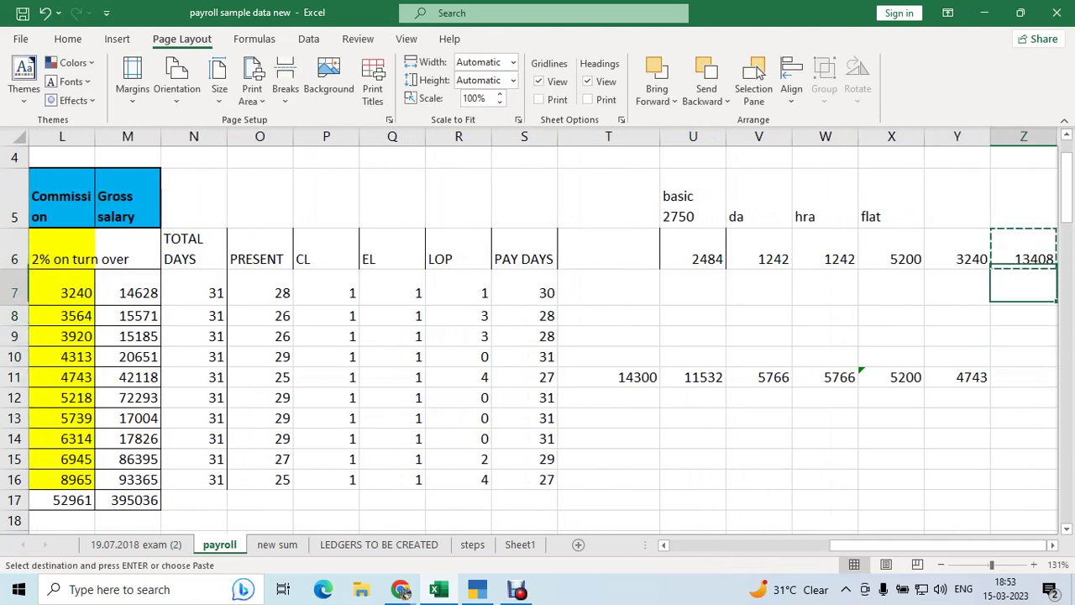
{"action": "key", "text": "ctrl+v"}
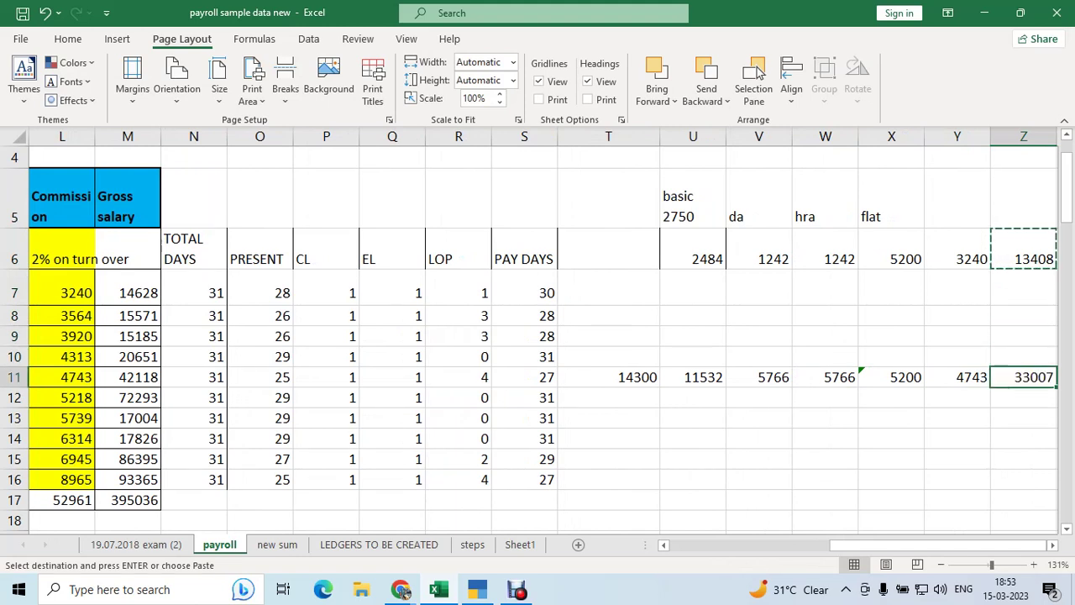
{"action": "key", "text": "Escape"}
{"action": "key", "text": "alt+equal"}
{"action": "key", "text": "ctrl+Return"}
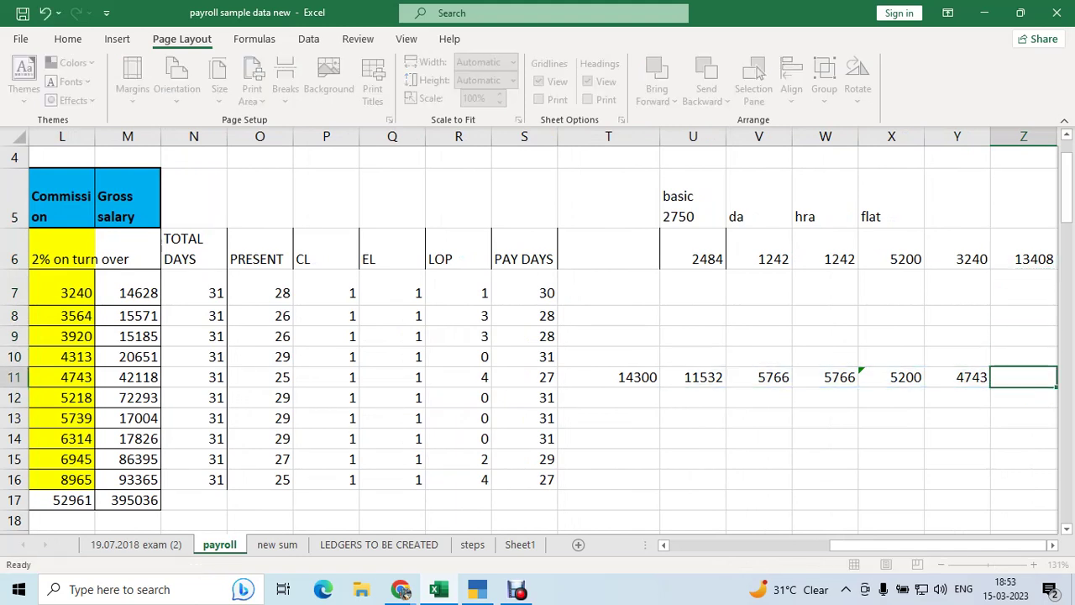
- Go back along row 11 to the fifth employee's name and review the pay components
{"action": "key", "text": "Left"}
{"action": "key", "text": "Left"}
{"action": "key", "text": "Left"}
{"action": "key", "text": "Left"}
{"action": "key", "text": "Left"}
{"action": "key", "text": "Left"}
{"action": "key", "text": "Left"}
{"action": "key", "text": "Left"}
{"action": "key", "text": "Left"}
{"action": "key", "text": "Left"}
{"action": "key", "text": "Left"}
{"action": "key", "text": "Left"}
{"action": "key", "text": "Left"}
{"action": "key", "text": "Left"}
{"action": "key", "text": "Left"}
{"action": "key", "text": "Left"}
{"action": "key", "text": "Left"}
{"action": "key", "text": "Left"}
{"action": "key", "text": "Left"}
{"action": "key", "text": "Left"}
{"action": "key", "text": "Left"}
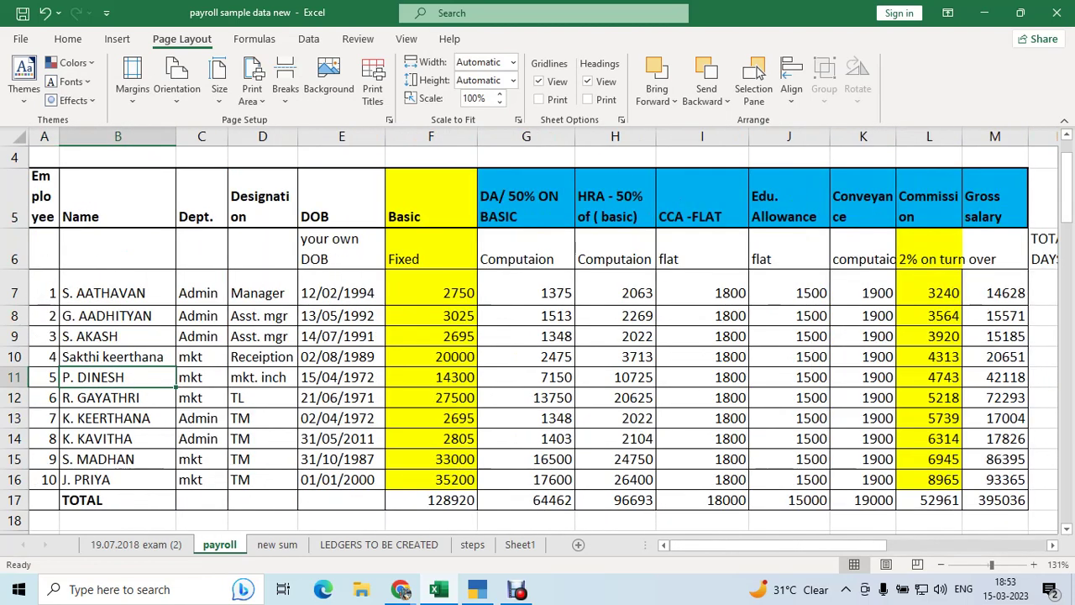
- Switch to TallyPrime and check the fifth employee's pay sheet amounts from basic to net amount against the Excel payroll row
{"action": "key", "text": "alt+Tab"}
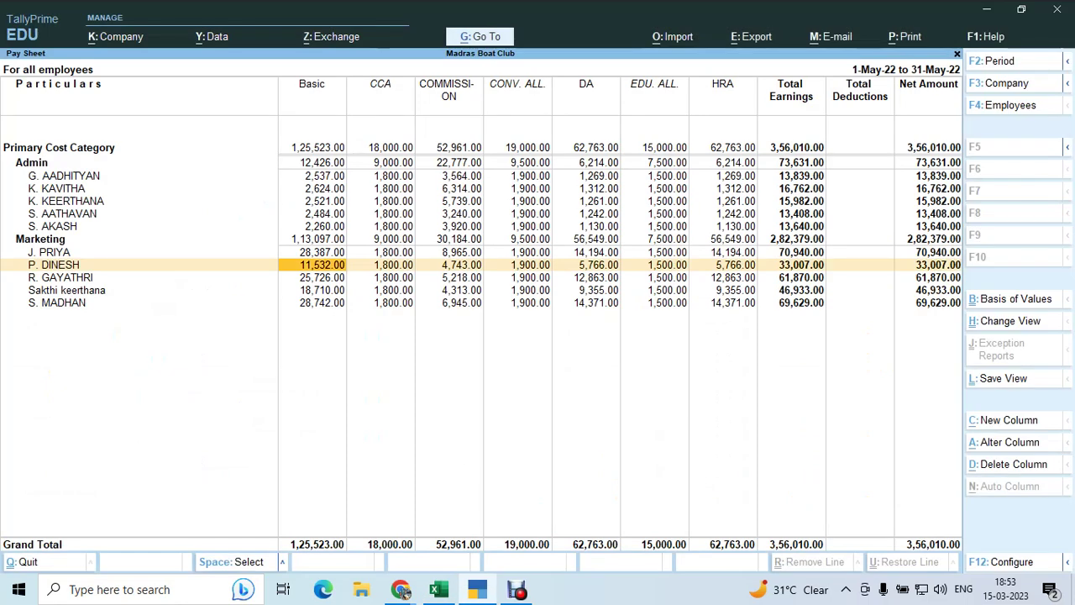
{"action": "key", "text": "Right"}
{"action": "key", "text": "Right"}
{"action": "key", "text": "Right"}
{"action": "key", "text": "Right"}
{"action": "key", "text": "Right"}
{"action": "key", "text": "Right"}
{"action": "key", "text": "Right"}
{"action": "key", "text": "Right"}
{"action": "key", "text": "Right"}
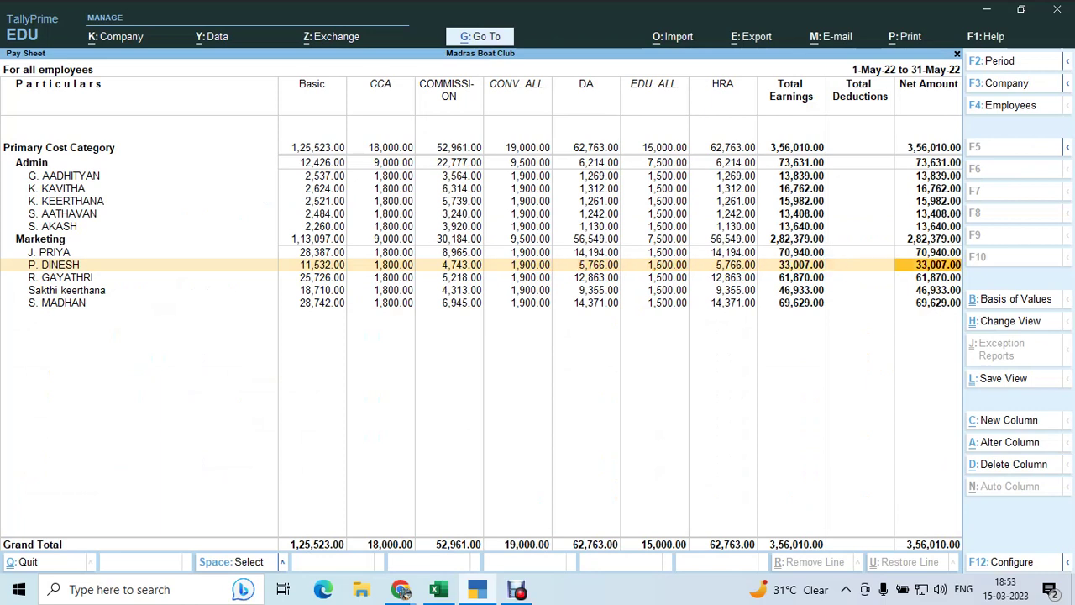
{"action": "key", "text": "alt"}
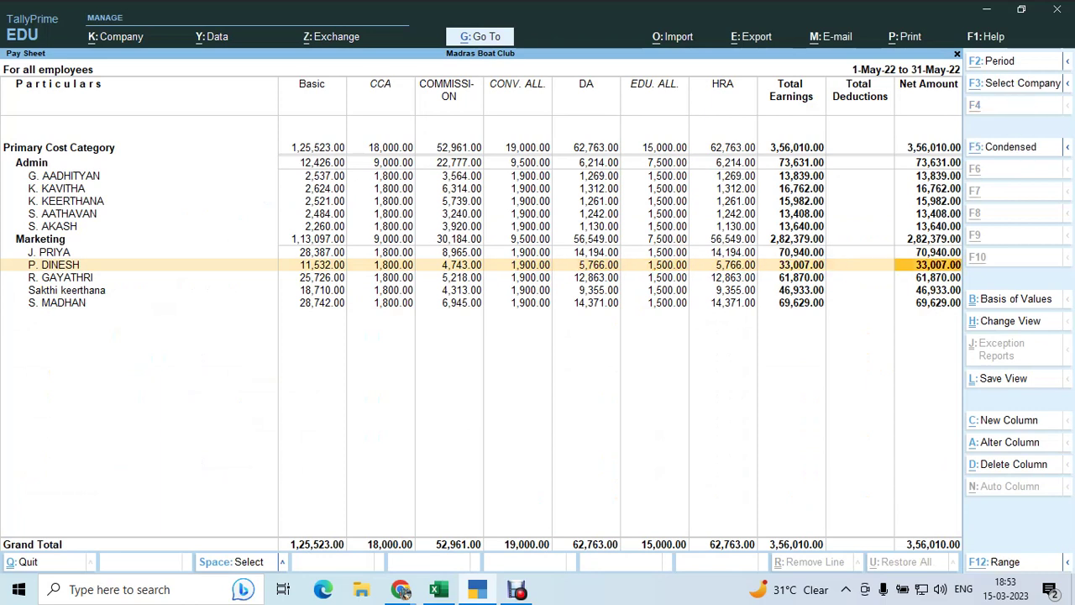
{"action": "key", "text": "alt+Tab"}
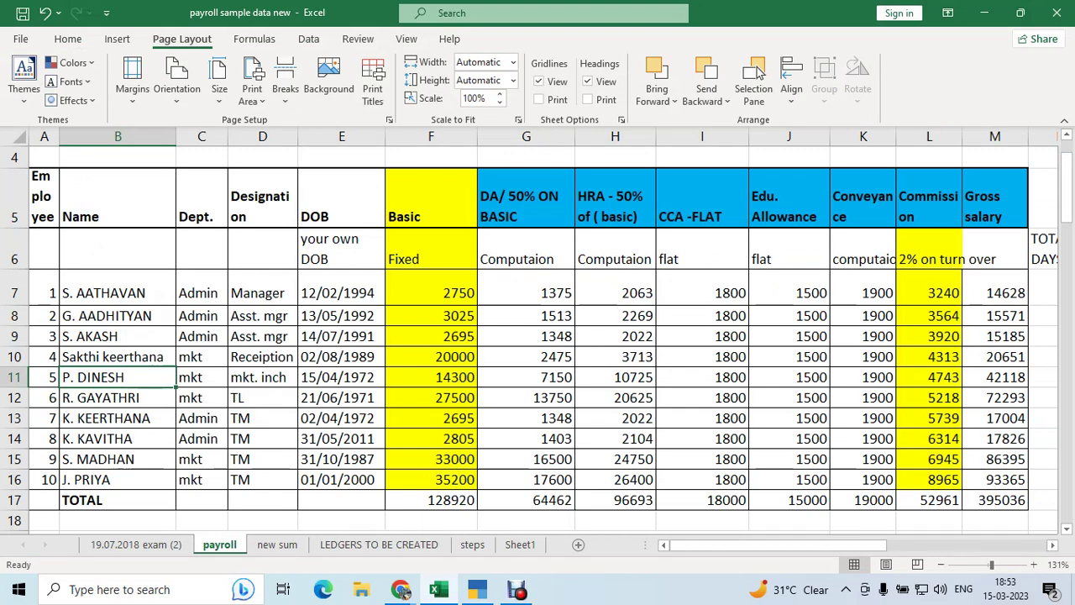
{"action": "key", "text": "alt+Tab"}
{"action": "key", "text": "ctrl"}
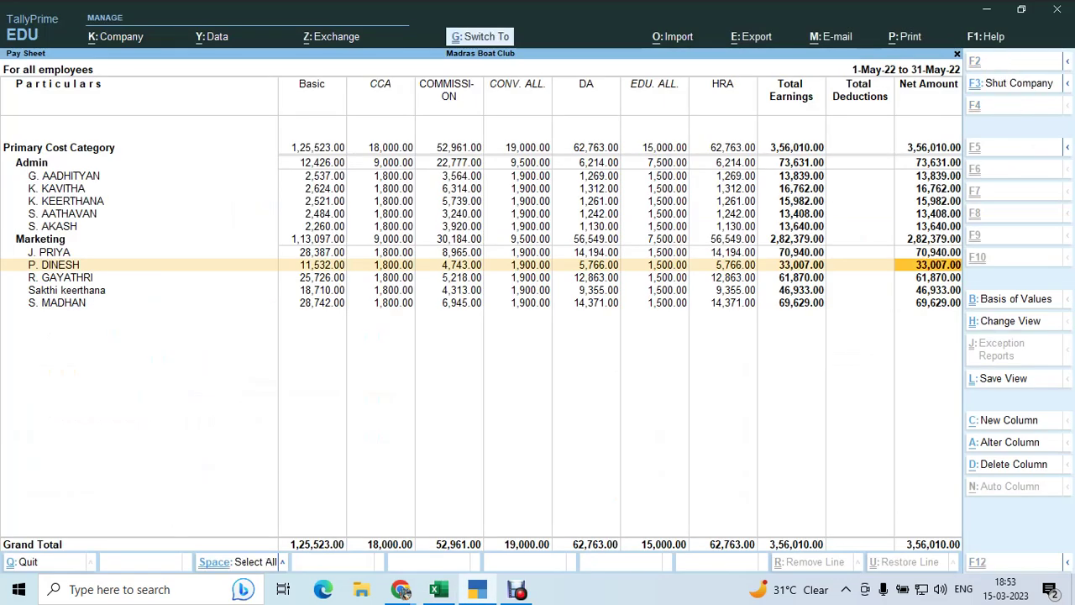
{"action": "key", "text": "ctrl+Return"}
{"action": "key", "text": "Escape"}
{"action": "key", "text": "Escape"}
{"action": "key", "text": "y"}
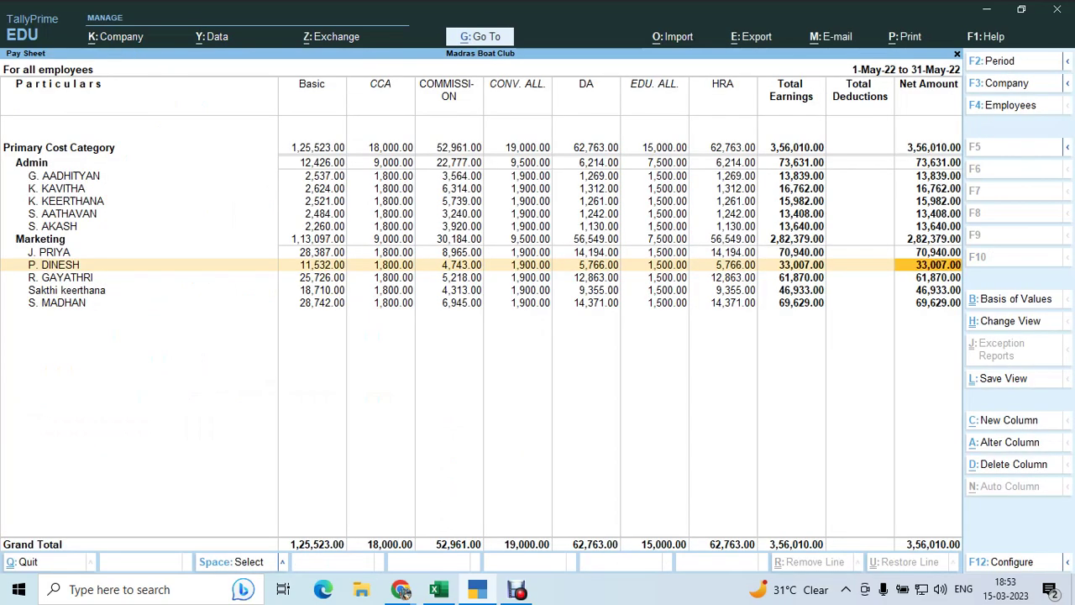
- Close the pay sheet and the payroll report lists to return to the Gateway of Tally
{"action": "key", "text": "Escape"}
{"action": "key", "text": "Escape"}
{"action": "key", "text": "Escape"}
{"action": "key", "text": "Escape"}
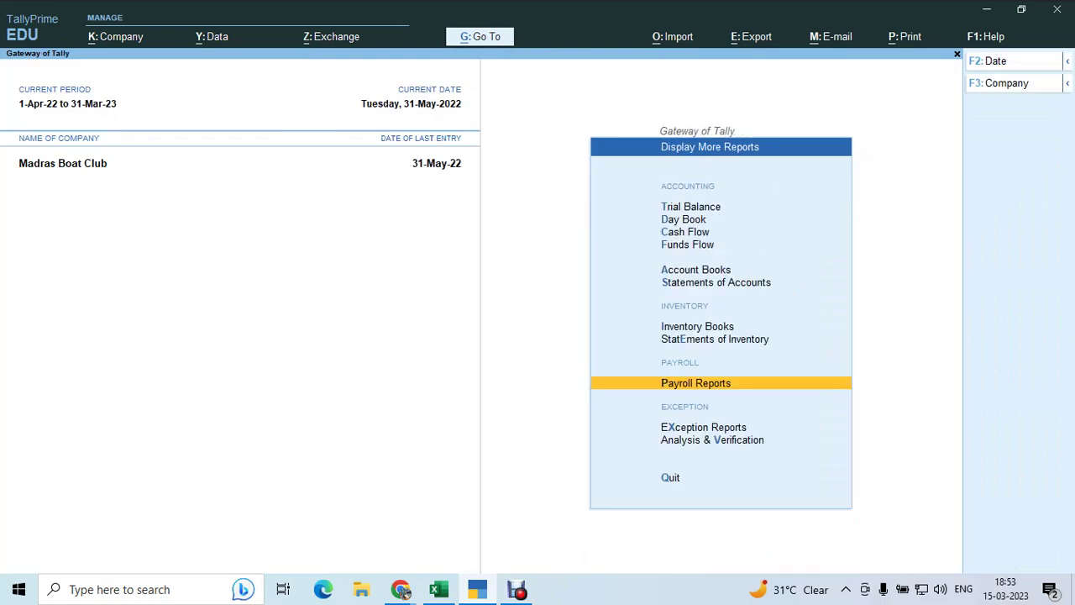
{"action": "key", "text": "Escape"}
{"action": "key", "text": "alt+Tab"}
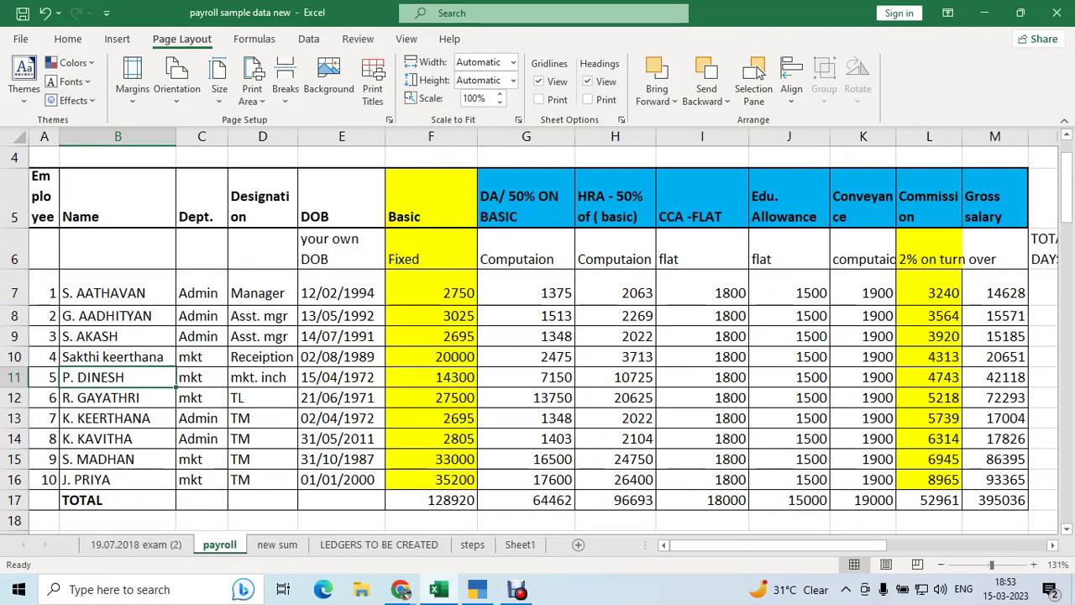
{"action": "key", "text": "alt+Tab"}
{"action": "key", "text": "alt+Tab"}
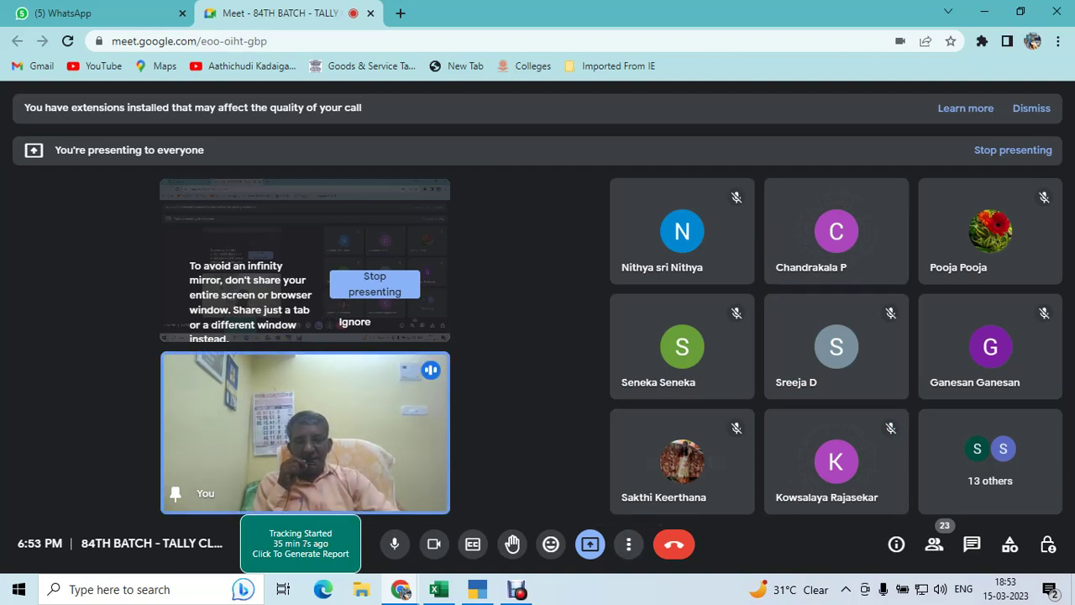
- Switch to TallyPrime and open the fifth employee's Pay Slip from the Payroll Reports
{"action": "left_click", "coordinate": [476, 589]}
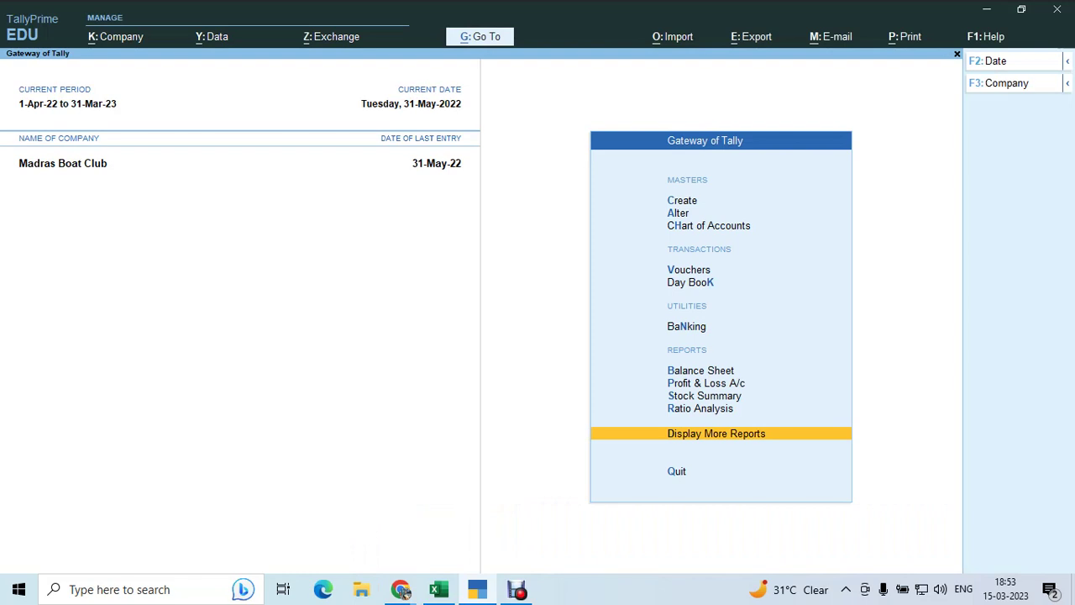
{"action": "key", "text": "Return"}
{"action": "key", "text": "p"}
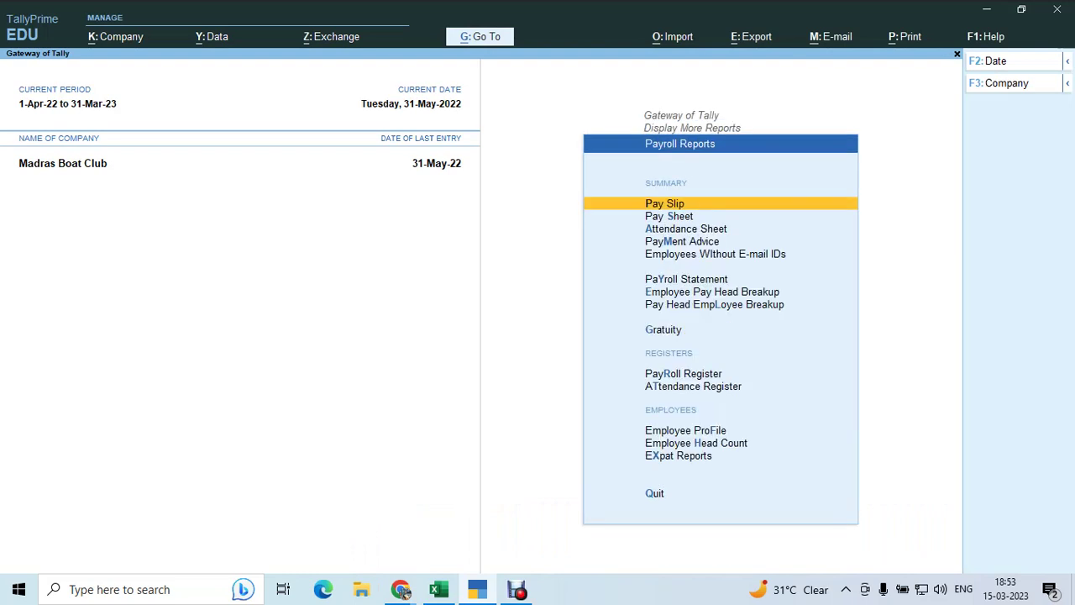
{"action": "key", "text": "Return"}
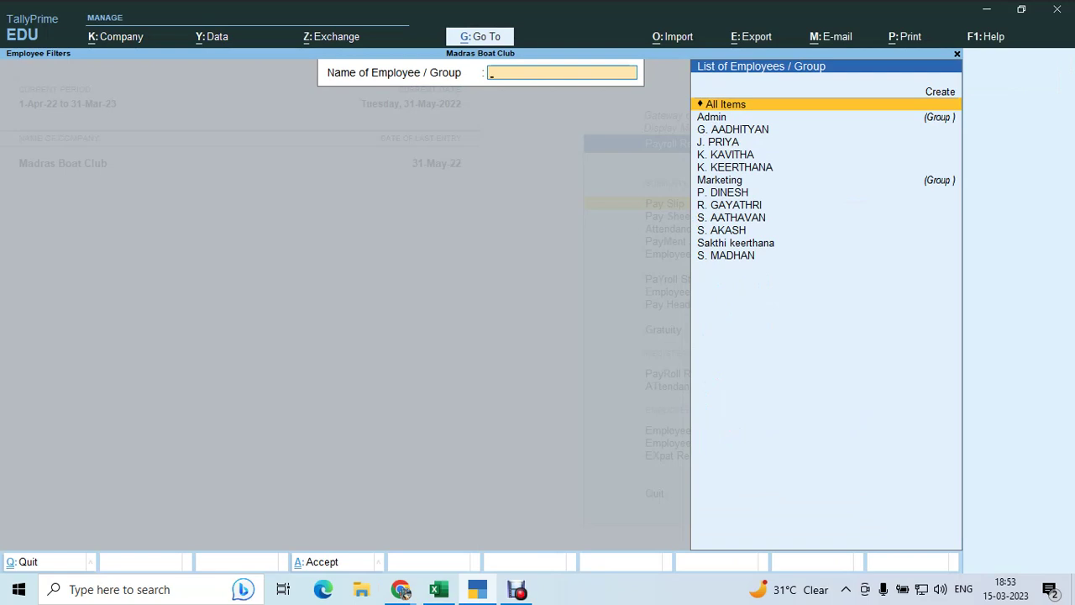
{"action": "type", "text": "Dines"}
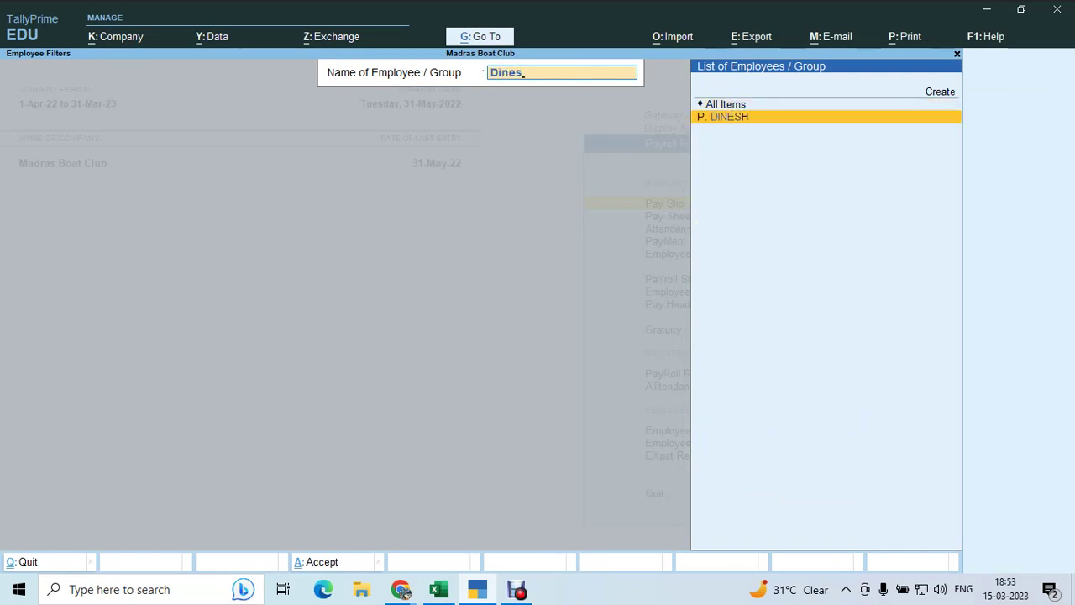
{"action": "key", "text": "Return"}
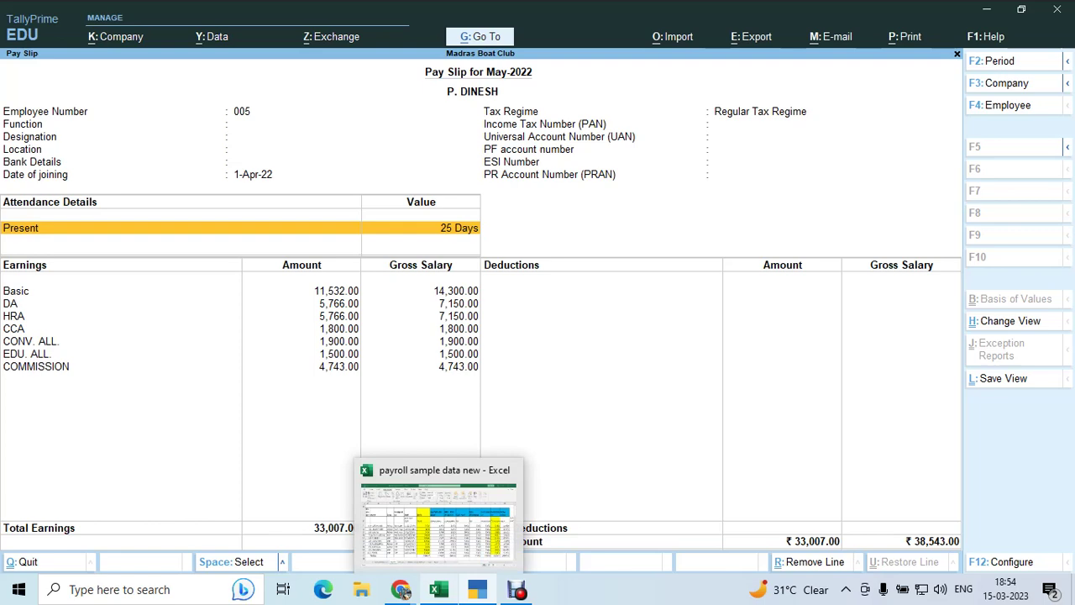
- Switch to the Excel payroll sheet and review the fifth employee's recalculated earnings along row 11 up to the total in Z11
{"action": "left_click", "coordinate": [438, 589]}
{"action": "key", "text": "Right"}
{"action": "key", "text": "Right"}
{"action": "key", "text": "Right"}
{"action": "key", "text": "Right"}
{"action": "key", "text": "Right"}
{"action": "key", "text": "Right"}
{"action": "key", "text": "Right"}
{"action": "key", "text": "Right"}
{"action": "key", "text": "Right"}
{"action": "key", "text": "Right"}
{"action": "key", "text": "Right"}
{"action": "key", "text": "Right"}
{"action": "key", "text": "Right"}
{"action": "key", "text": "Right"}
{"action": "key", "text": "Right"}
{"action": "key", "text": "Right"}
{"action": "key", "text": "Right"}
{"action": "key", "text": "Right"}
{"action": "key", "text": "Right"}
{"action": "key", "text": "Right"}
{"action": "key", "text": "Right"}
{"action": "key", "text": "Right"}
{"action": "key", "text": "Right"}
{"action": "key", "text": "Right"}
{"action": "key", "text": "Right"}
{"action": "key", "text": "Right"}
{"action": "key", "text": "Right"}
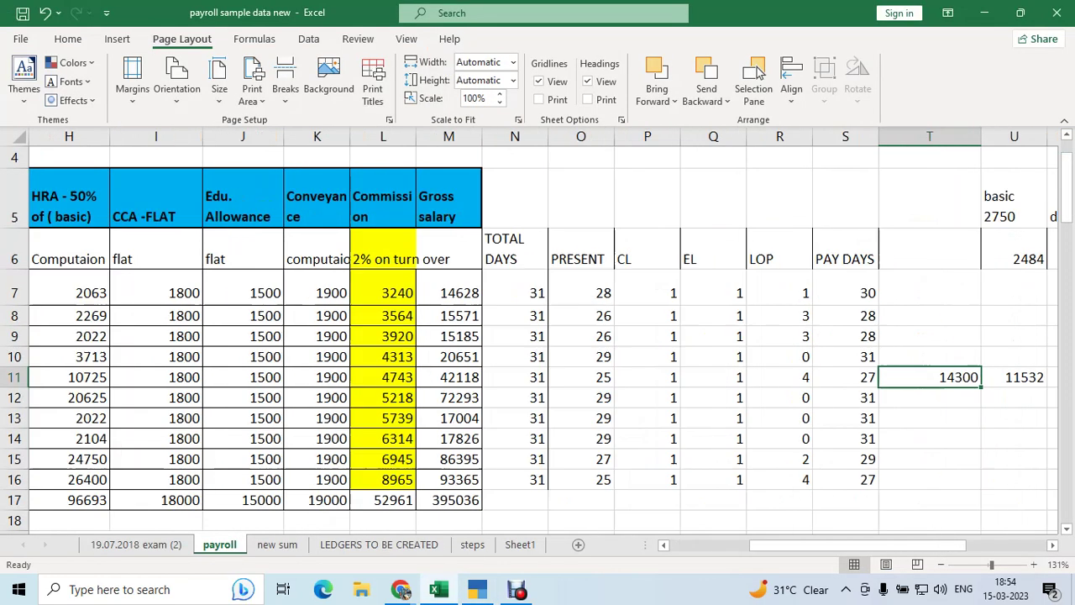
{"action": "key", "text": "Left"}
{"action": "key", "text": "Left"}
{"action": "key", "text": "Left"}
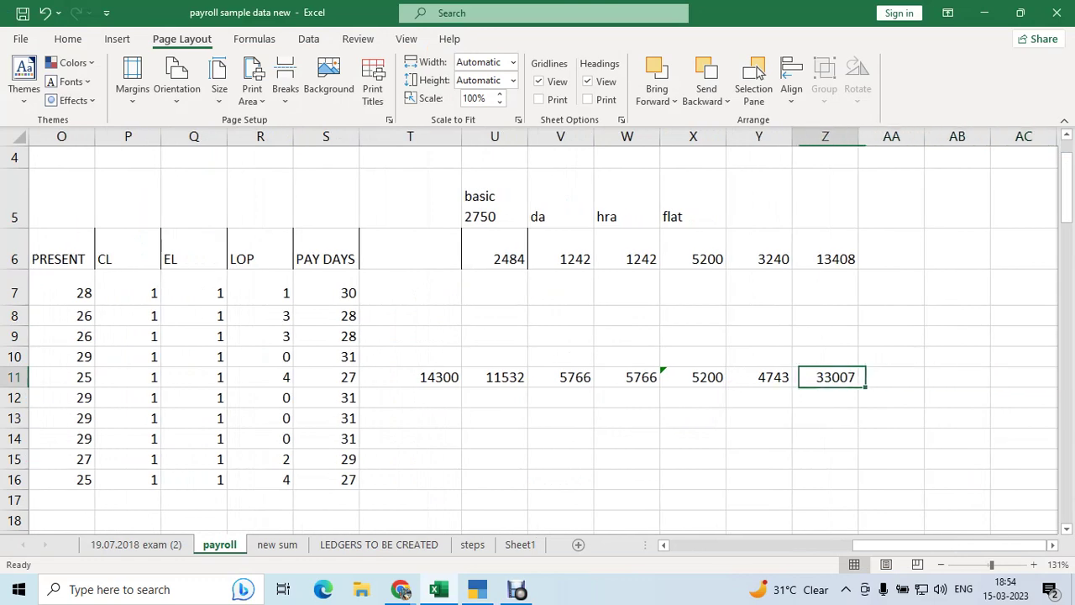
- Return to the TallyPrime pay slip and examine each of the fifth employee's earnings from basic to commission
{"action": "key", "text": "alt+Tab"}
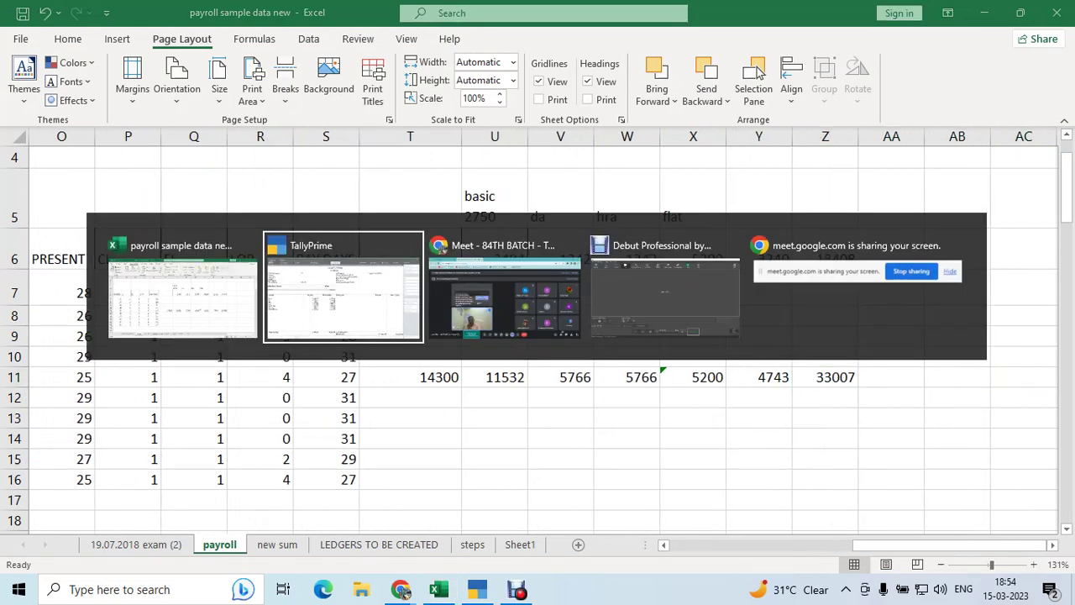
{"action": "key", "text": "alt+Tab"}
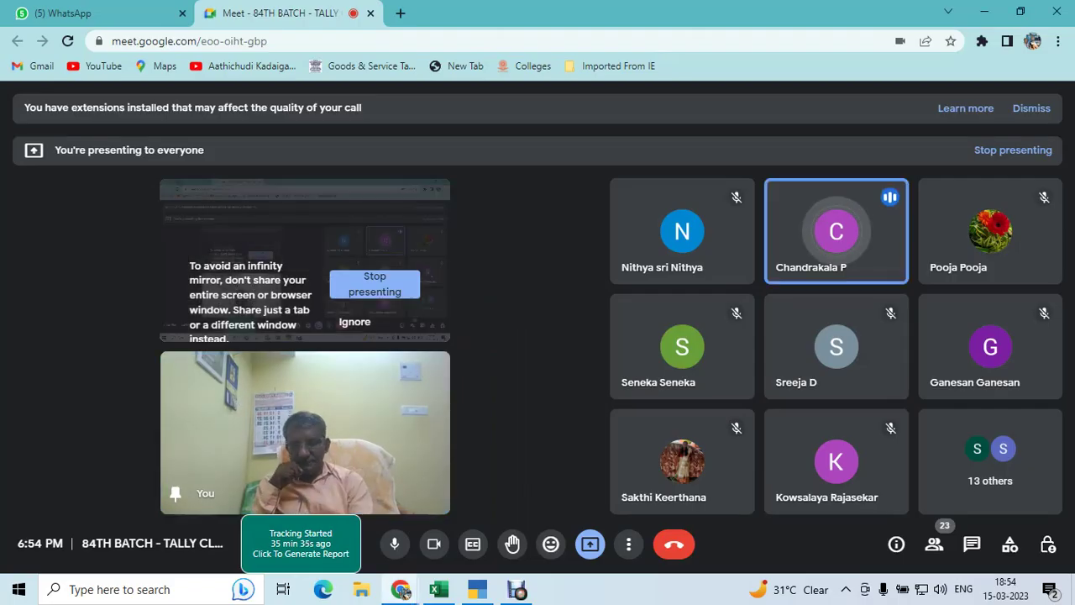
{"action": "key", "text": "alt+Tab"}
{"action": "key", "text": "Tab"}
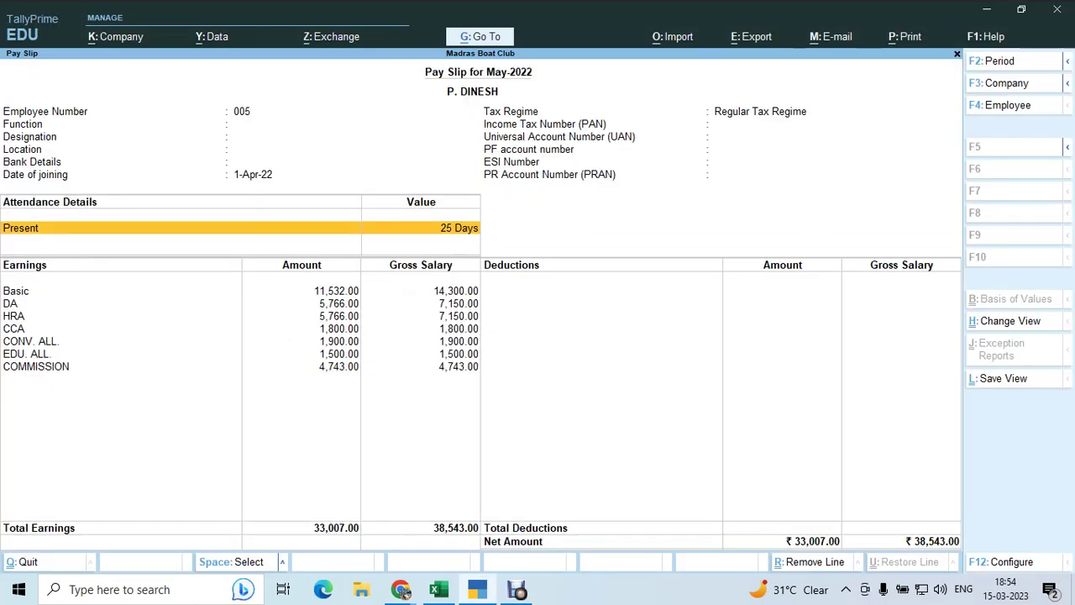
{"action": "key", "text": "Down"}
{"action": "key", "text": "Down"}
{"action": "key", "text": "Down"}
{"action": "key", "text": "Down"}
{"action": "key", "text": "Down"}
{"action": "key", "text": "Down"}
{"action": "key", "text": "Down"}
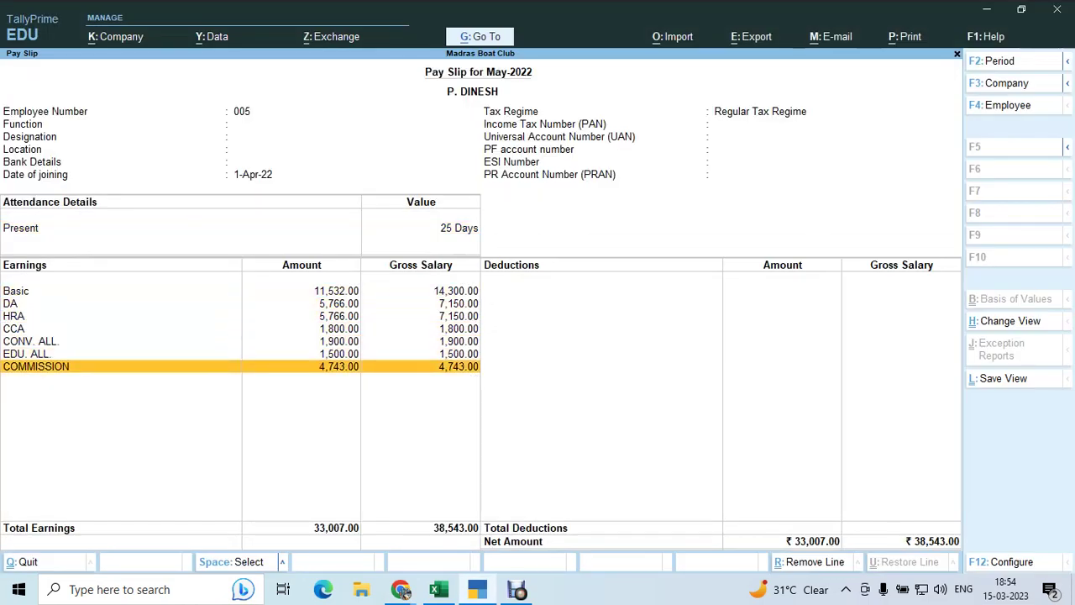
{"action": "key", "text": "Up"}
{"action": "key", "text": "Up"}
{"action": "key", "text": "Up"}
{"action": "key", "text": "Up"}
{"action": "key", "text": "Up"}
{"action": "key", "text": "Up"}
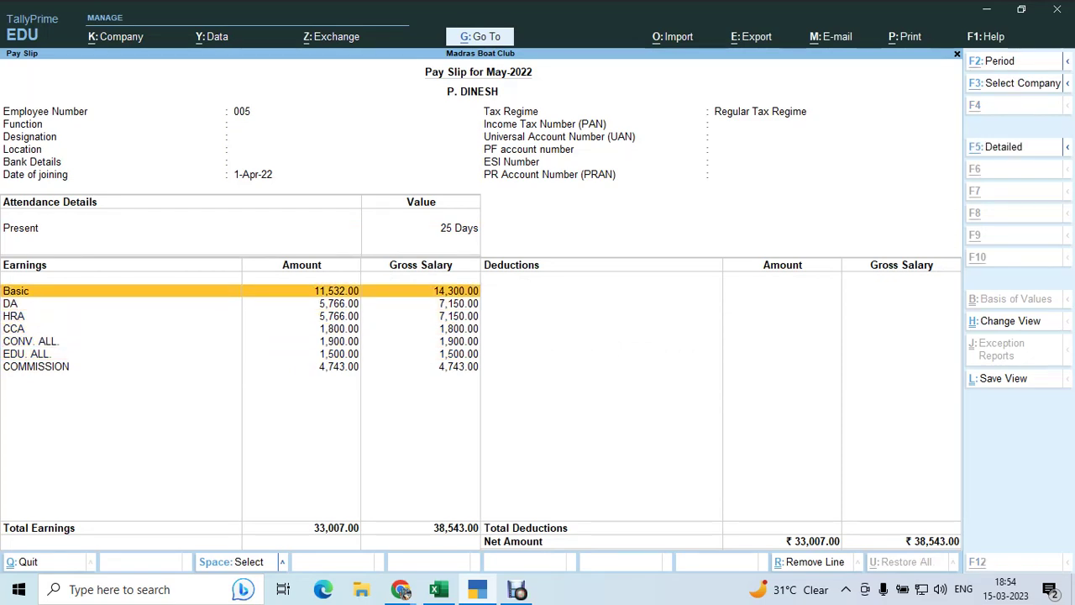
{"action": "key", "text": "alt+Tab"}
{"action": "key", "text": "Tab"}
{"action": "key", "text": "Tab"}
{"action": "key", "text": "Tab"}
{"action": "key", "text": "Tab"}
{"action": "key", "text": "Tab"}
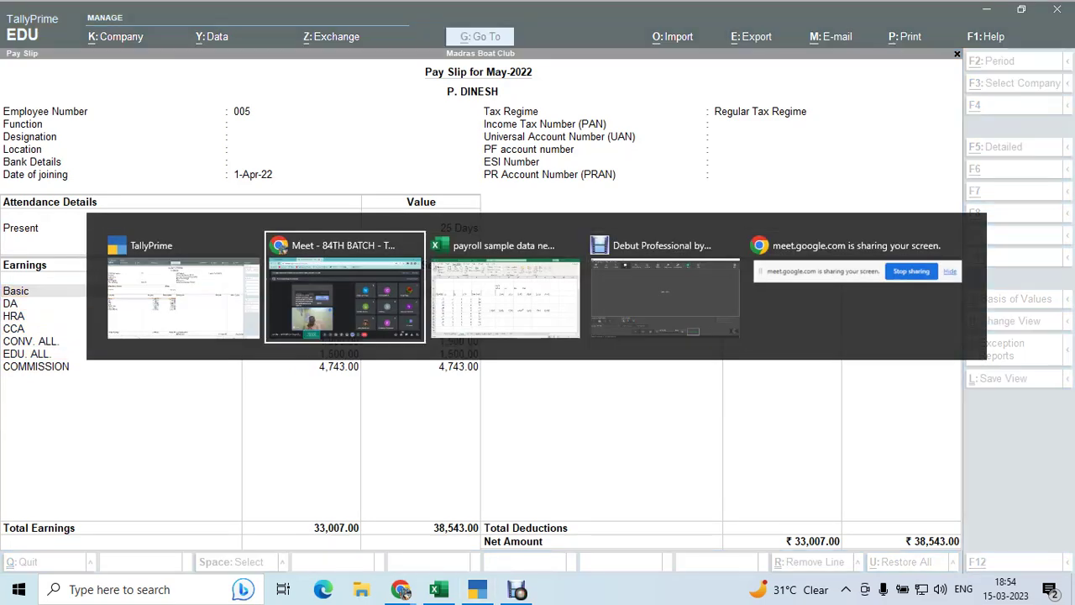